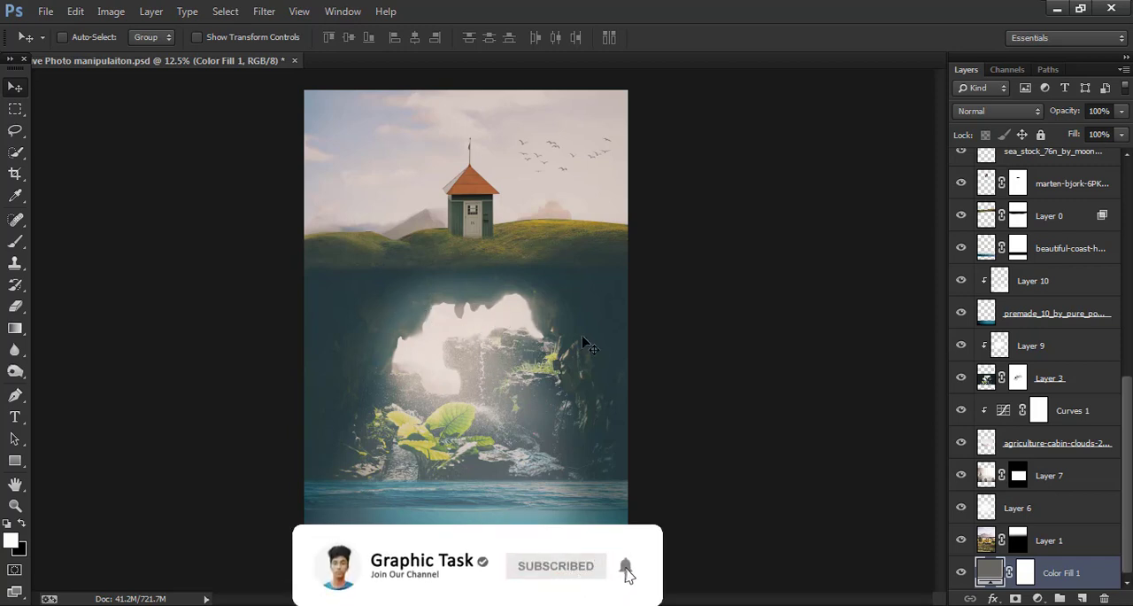
- Open the image agriculture-cabin-clouds-2437291.jpg from the Downloads folder
click(45, 12)
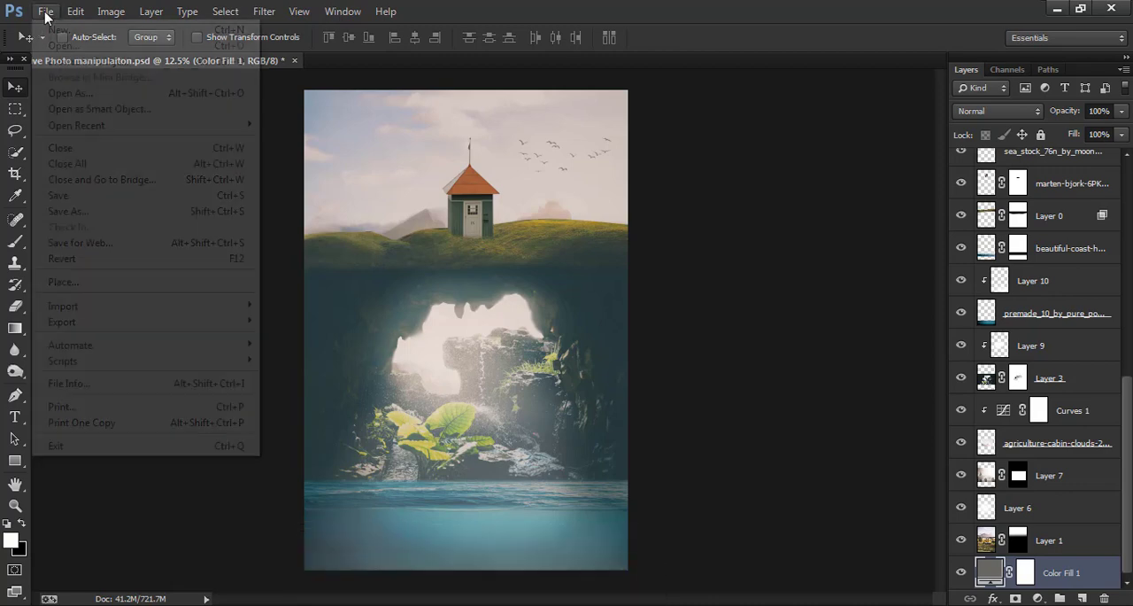
click(62, 46)
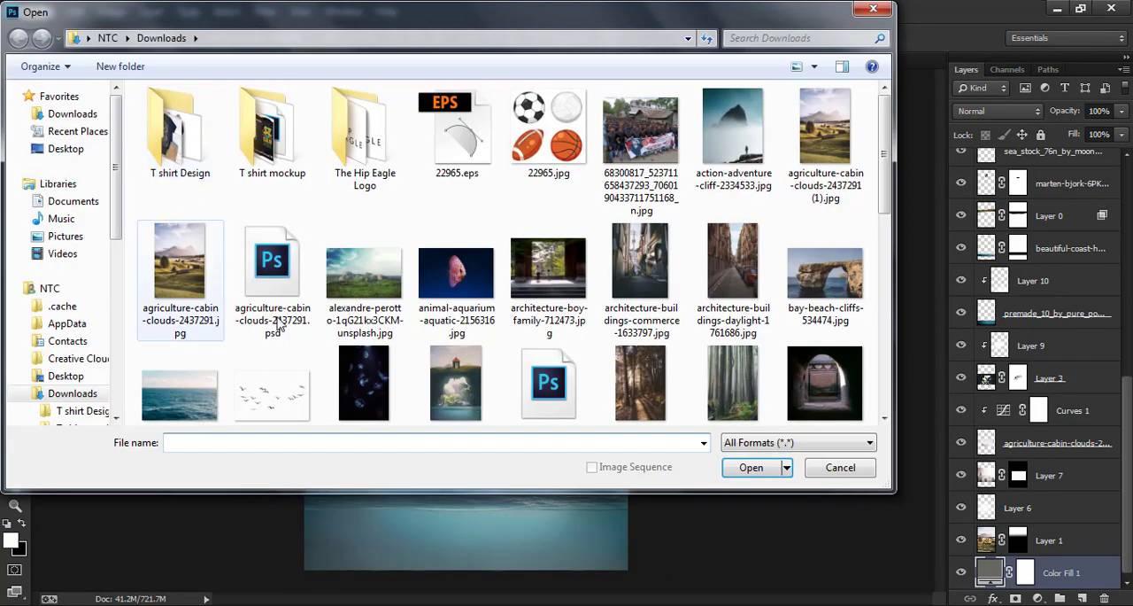
click(181, 274)
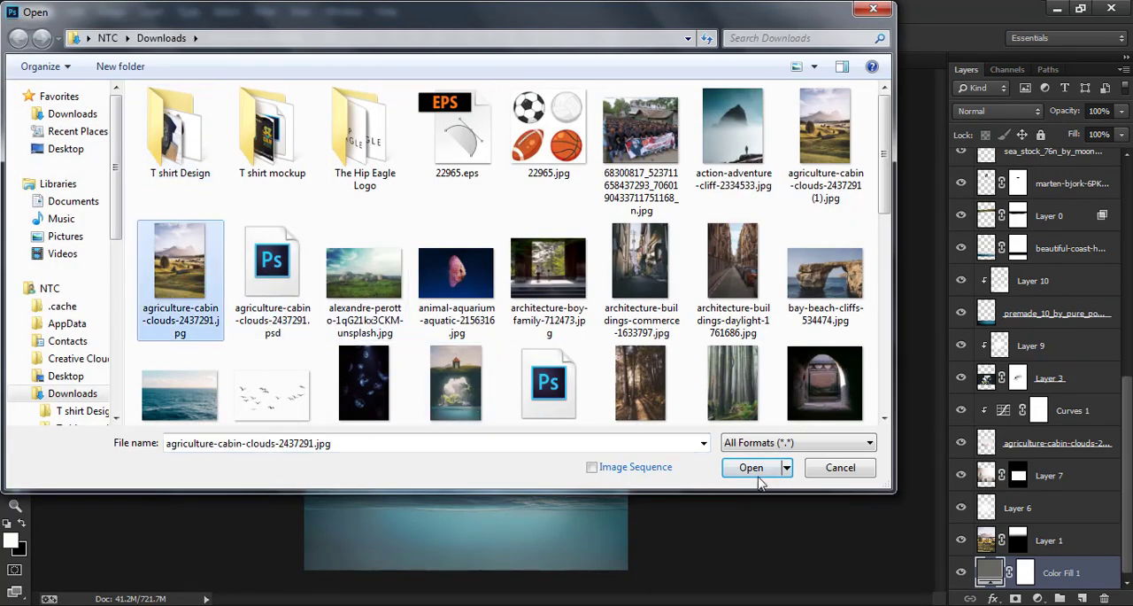
click(755, 472)
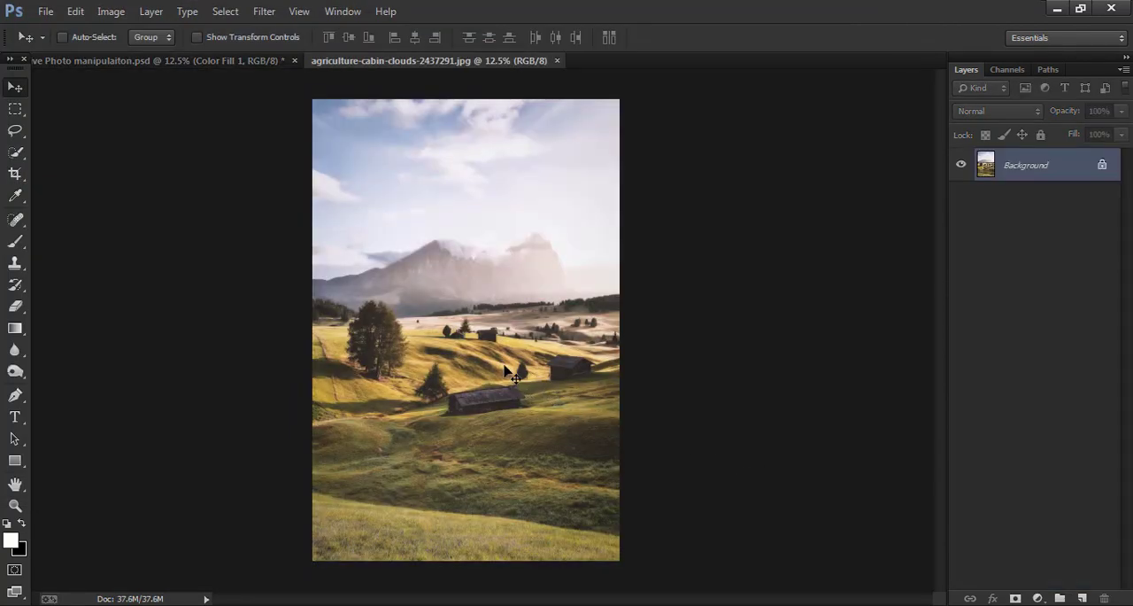
- Draw a closed Pen tool path around the foreground hills, following their crest below the cabin, with a straight lower edge across the image
key(ctrl+plus)
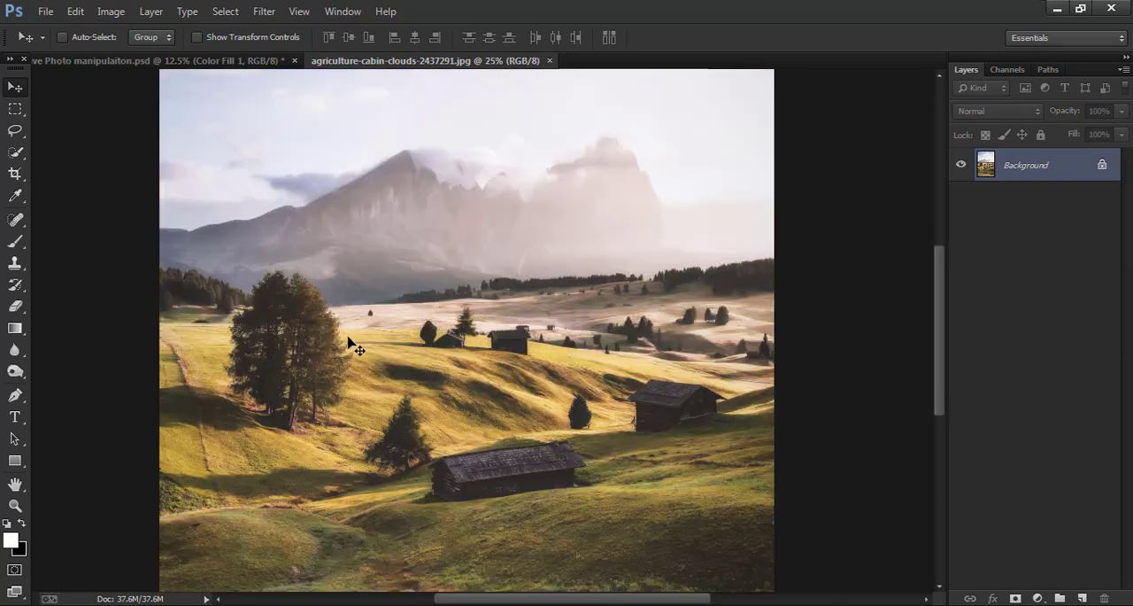
drag(531, 366, 532, 274)
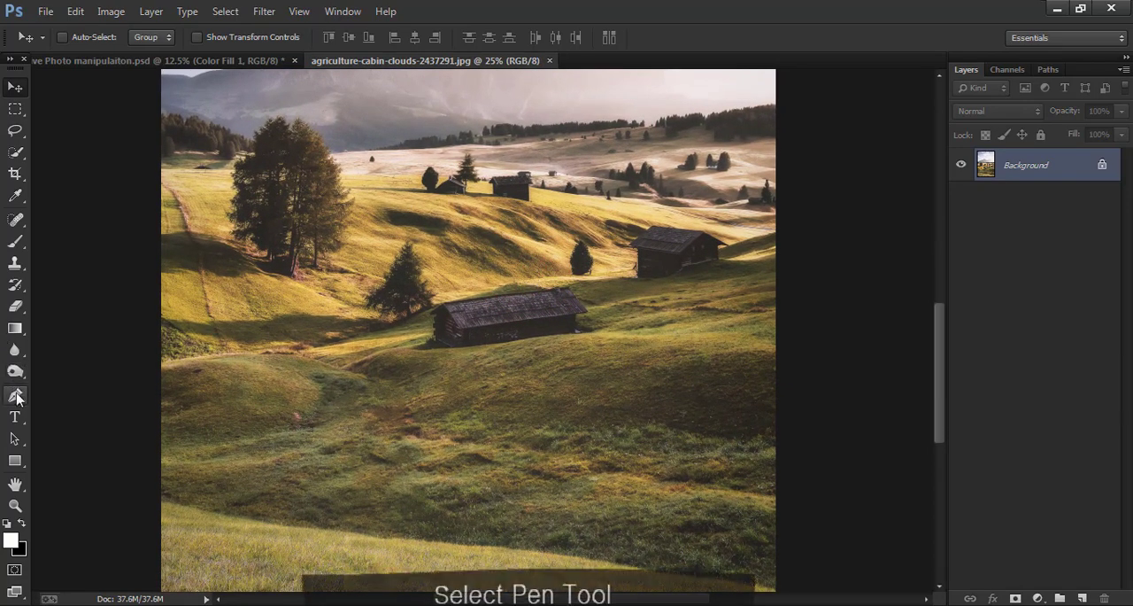
key(p)
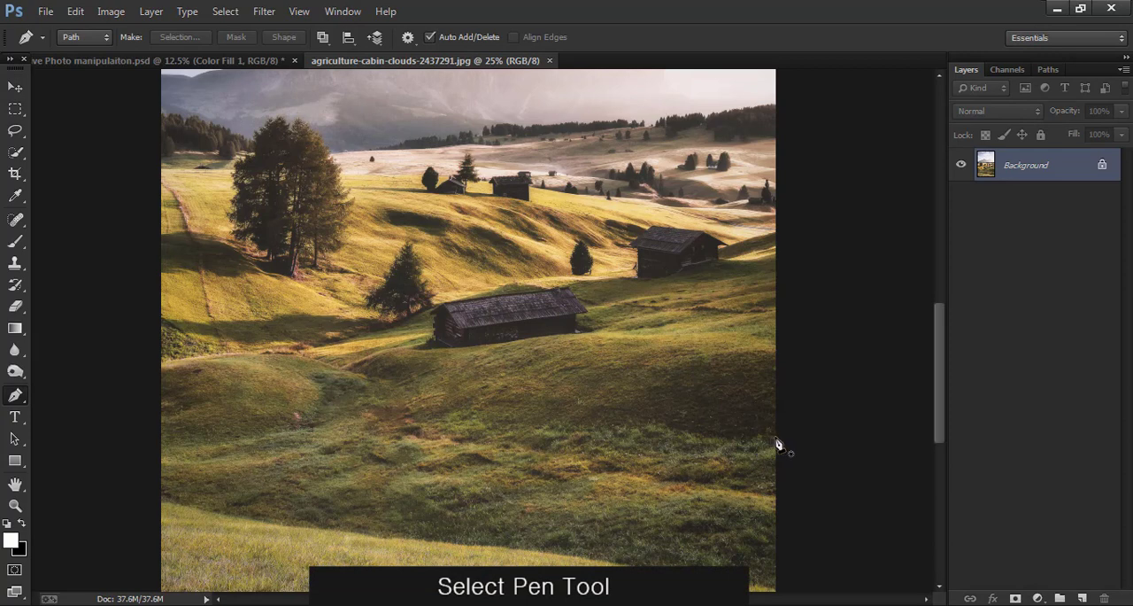
click(776, 437)
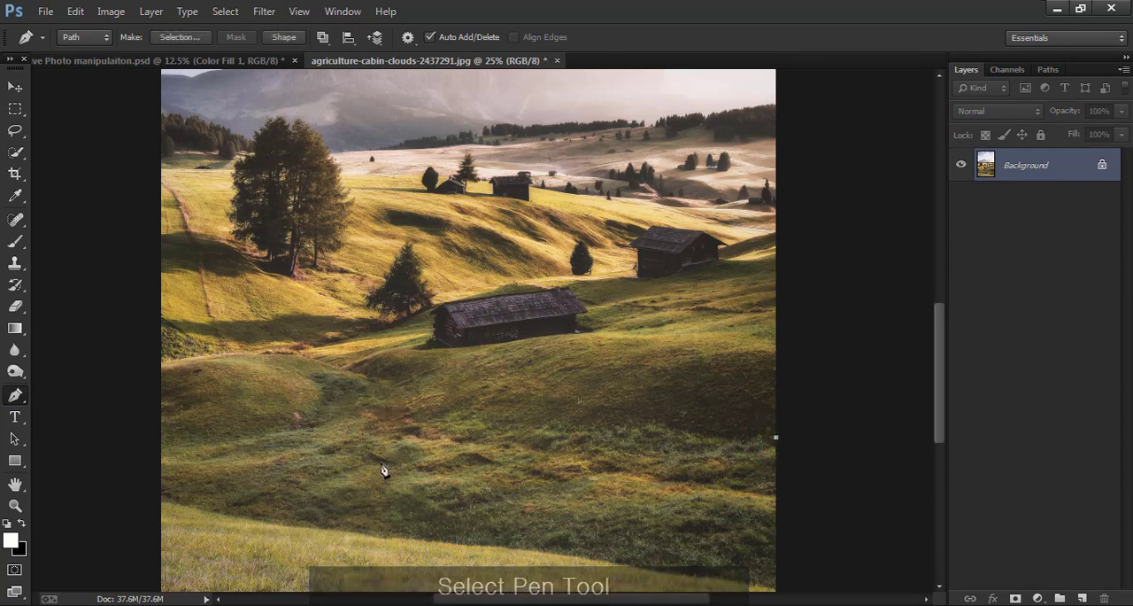
click(162, 441)
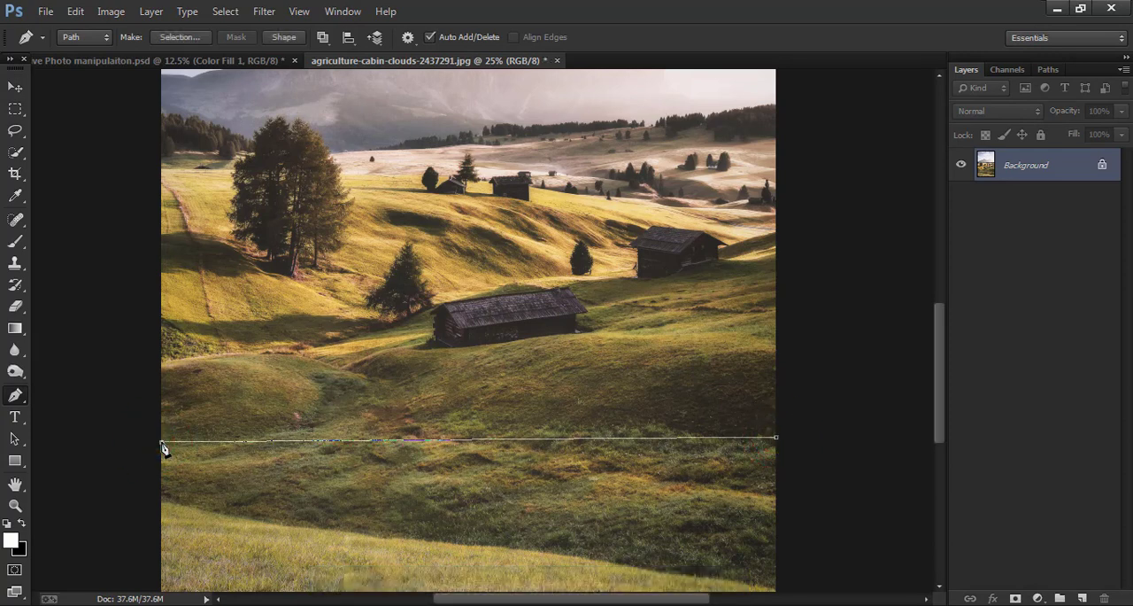
click(159, 365)
drag(289, 353, 330, 359)
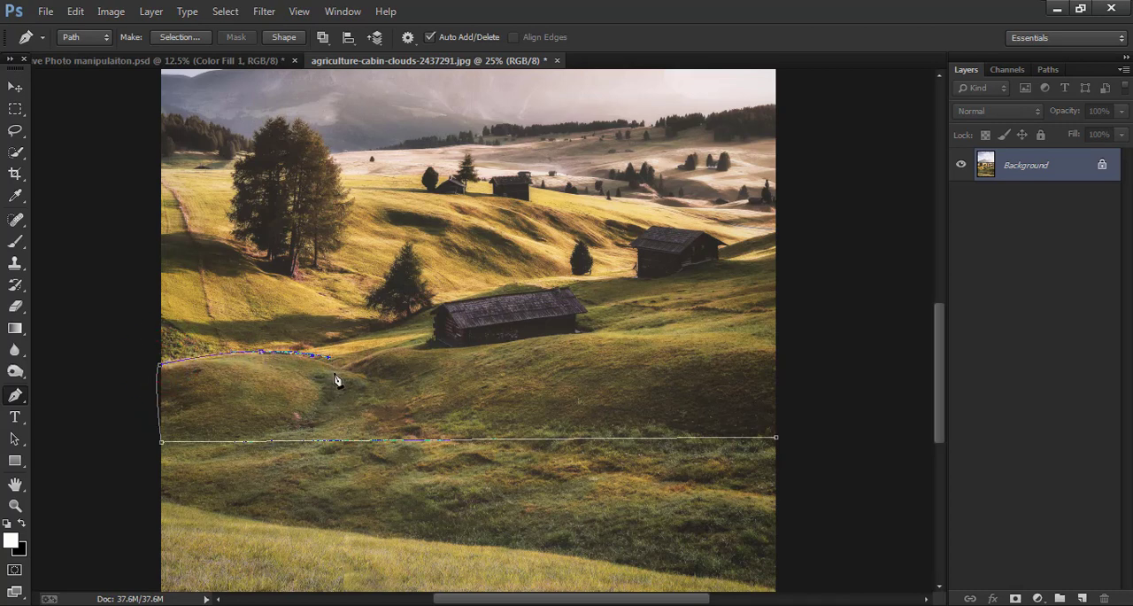
alt+click(347, 369)
alt+click(552, 337)
mouse_move(669, 334)
mouse_down()
mouse_move(731, 338)
mouse_move(804, 370)
mouse_up()
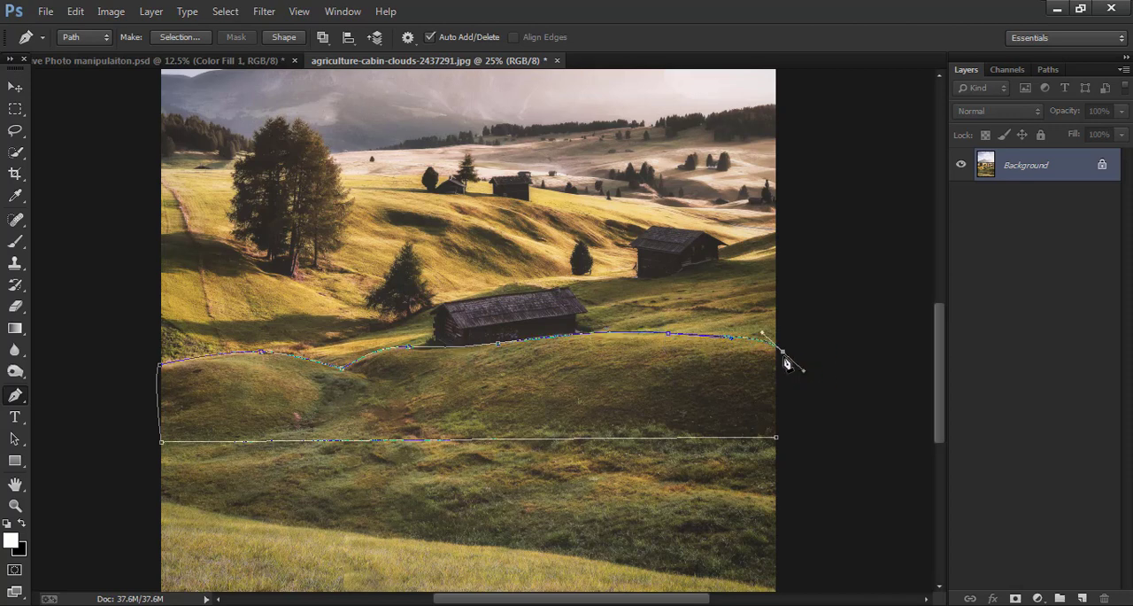
click(777, 437)
- Turn the hill path into a selection and add a layer mask that isolates the hills
right_click(612, 350)
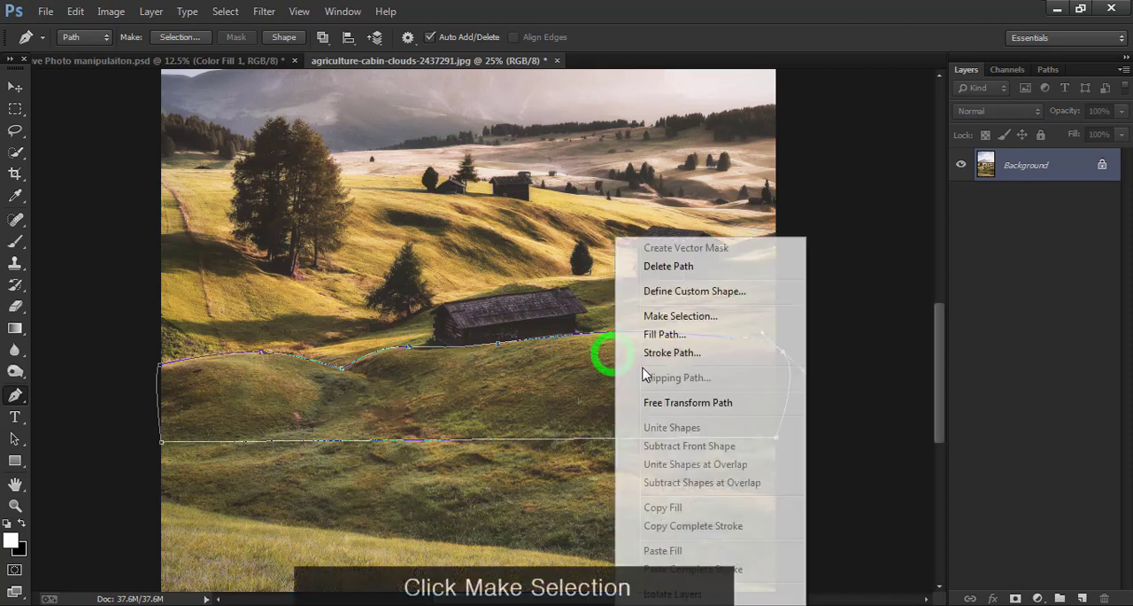
click(718, 318)
click(651, 177)
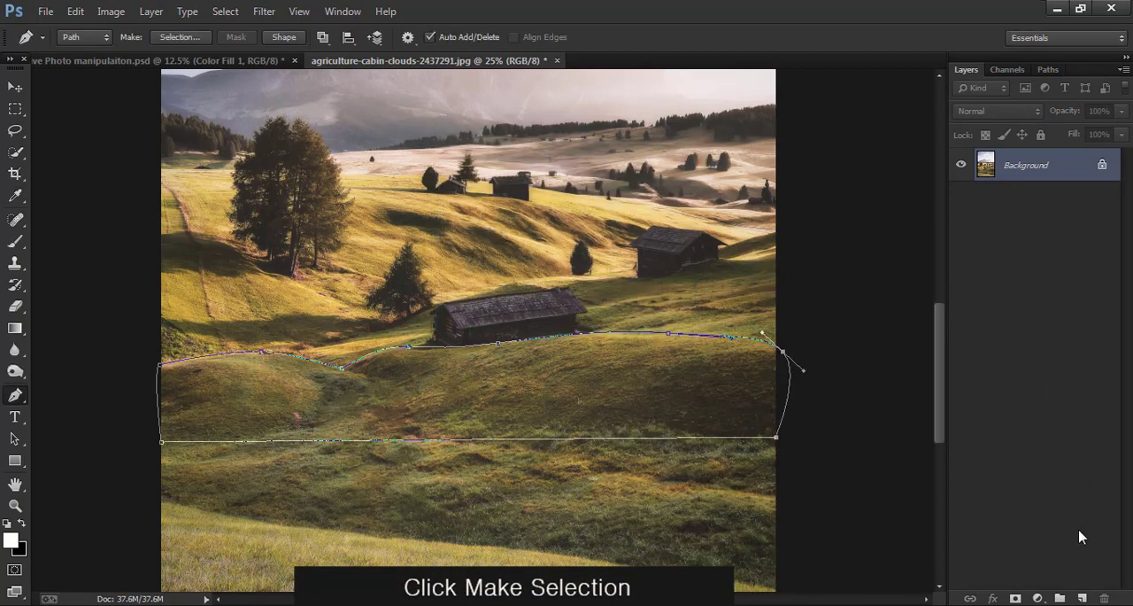
click(1016, 598)
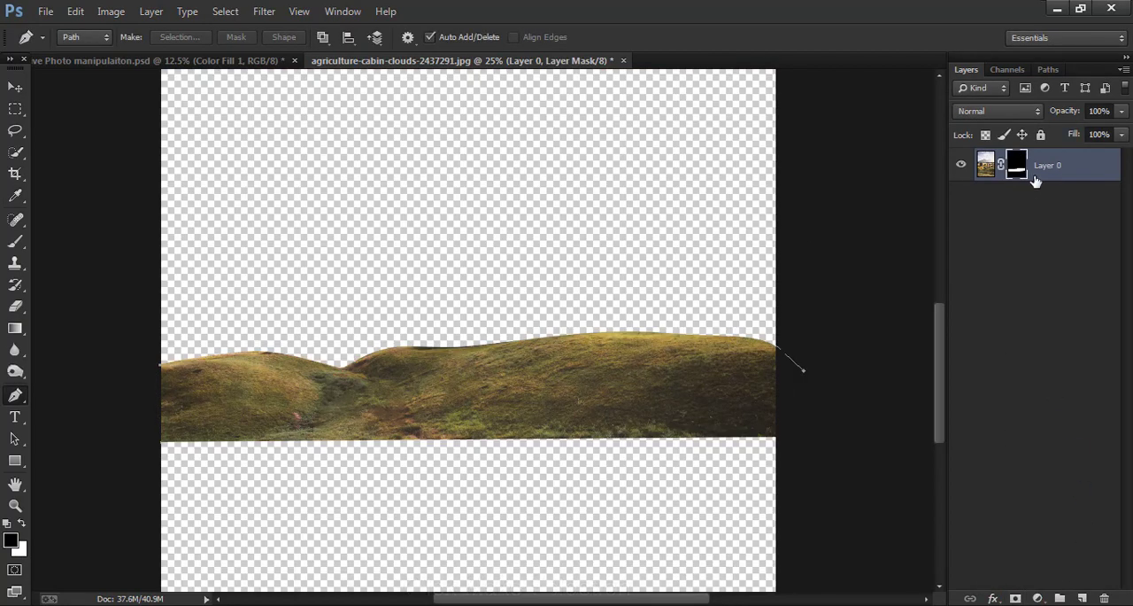
- Convert the masked hill layer to a smart object and rasterize it into a plain layer
right_click(1036, 180)
click(943, 197)
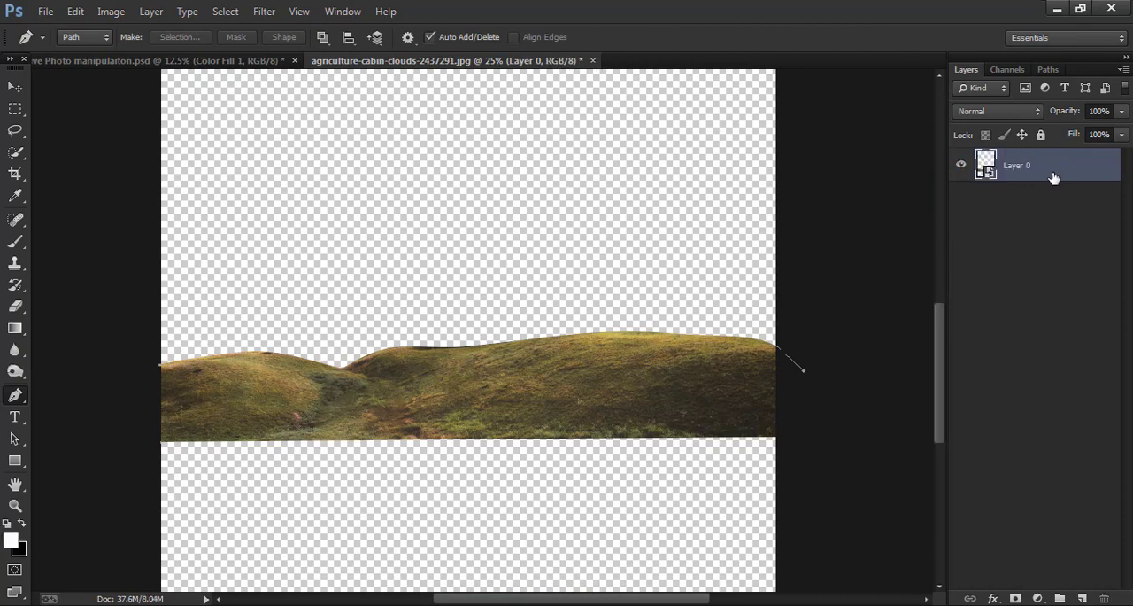
right_click(1052, 177)
click(863, 250)
- Extend the canvas slightly beyond the image's left and upper edges with the Crop tool and apply the crop
key(ctrl+plus)
key(ctrl+minus)
key(ctrl+minus)
key(ctrl+minus)
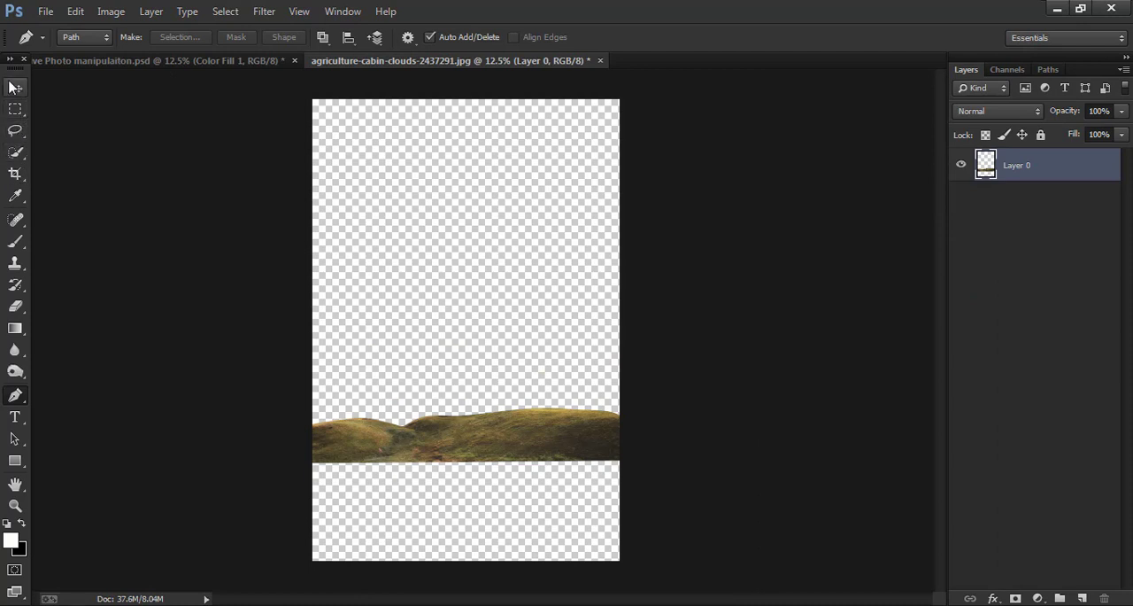
click(15, 87)
click(16, 174)
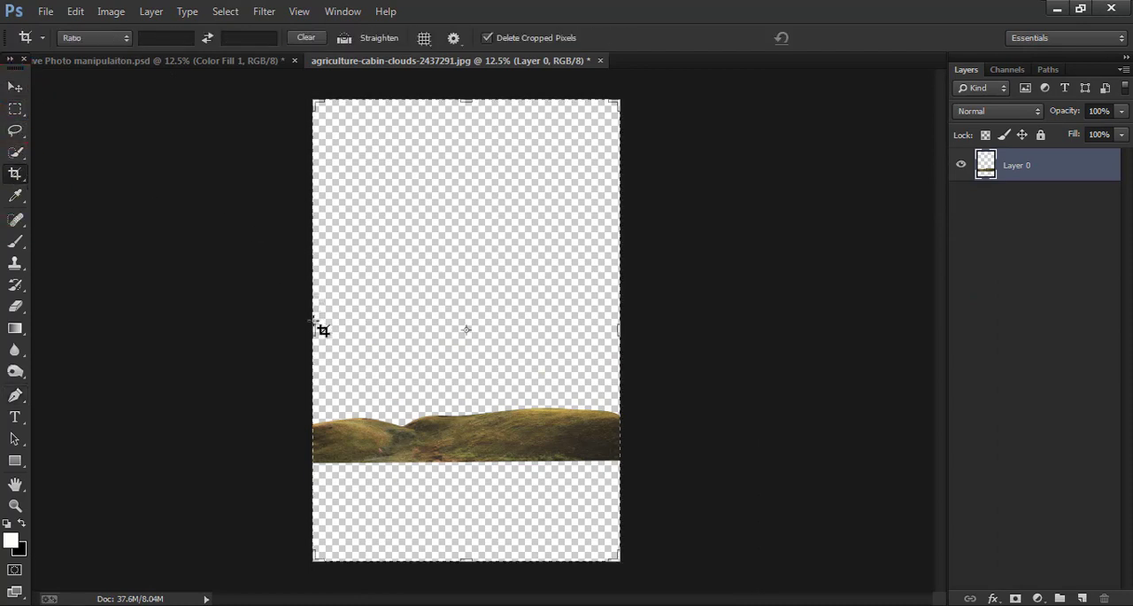
drag(323, 329, 307, 325)
drag(466, 99, 465, 86)
drag(308, 330, 304, 329)
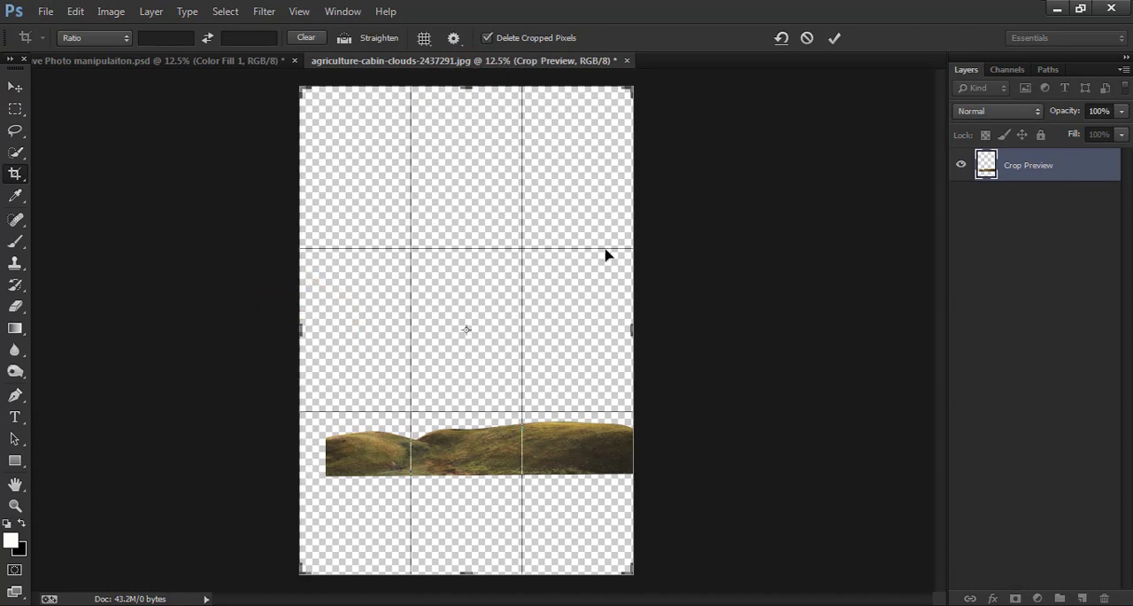
click(833, 38)
- Move the hill strip into the upper half of the canvas and scale it to about 111% so it spans the full width
click(15, 86)
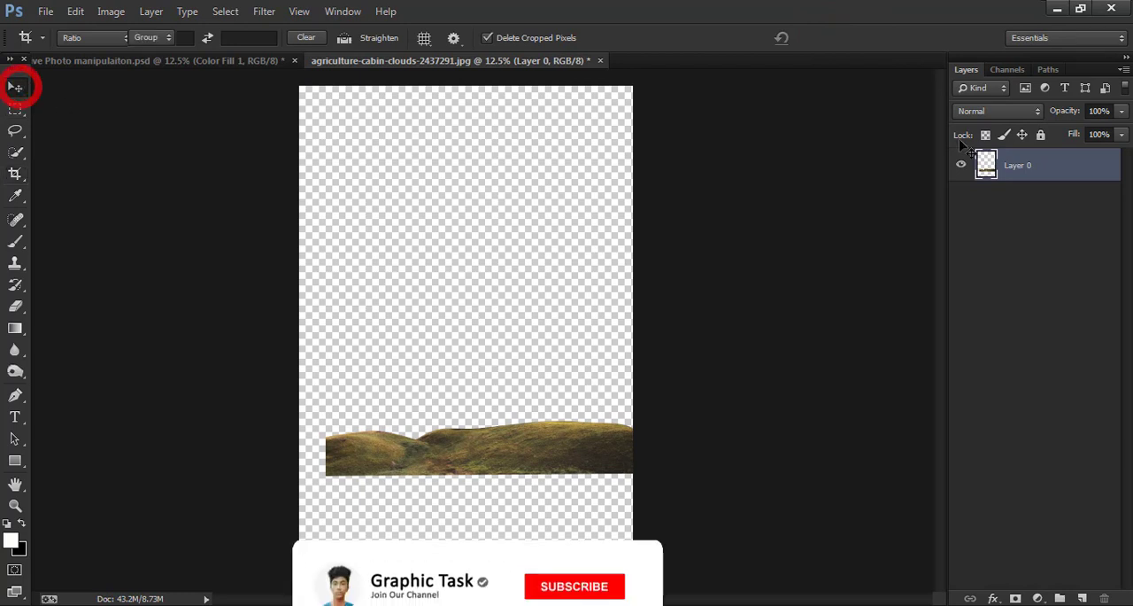
drag(611, 386, 597, 169)
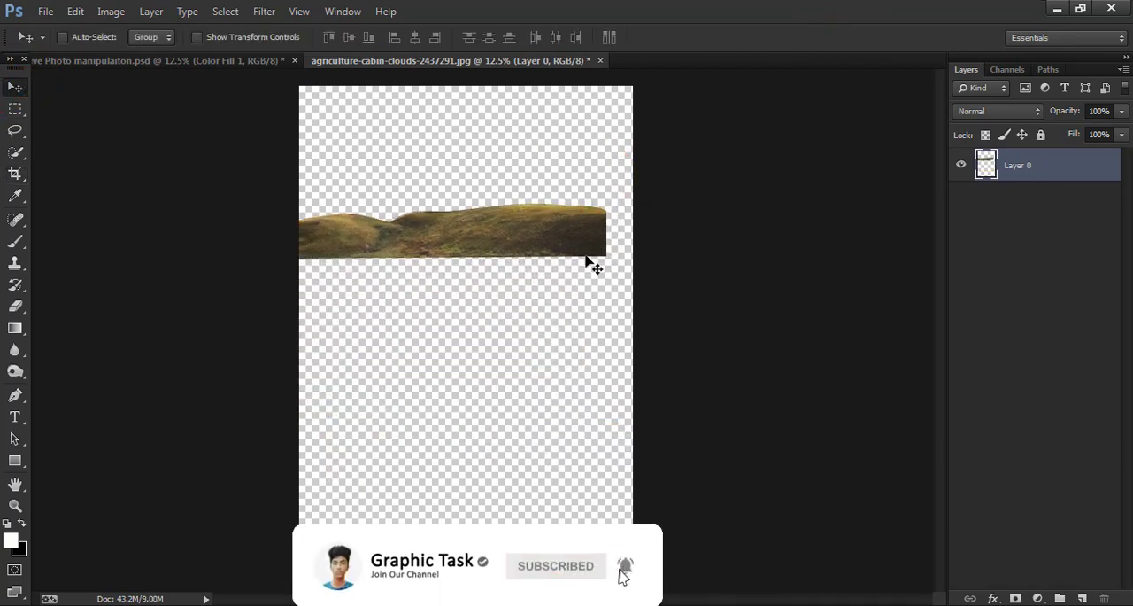
key(ctrl+t)
drag(605, 260, 639, 264)
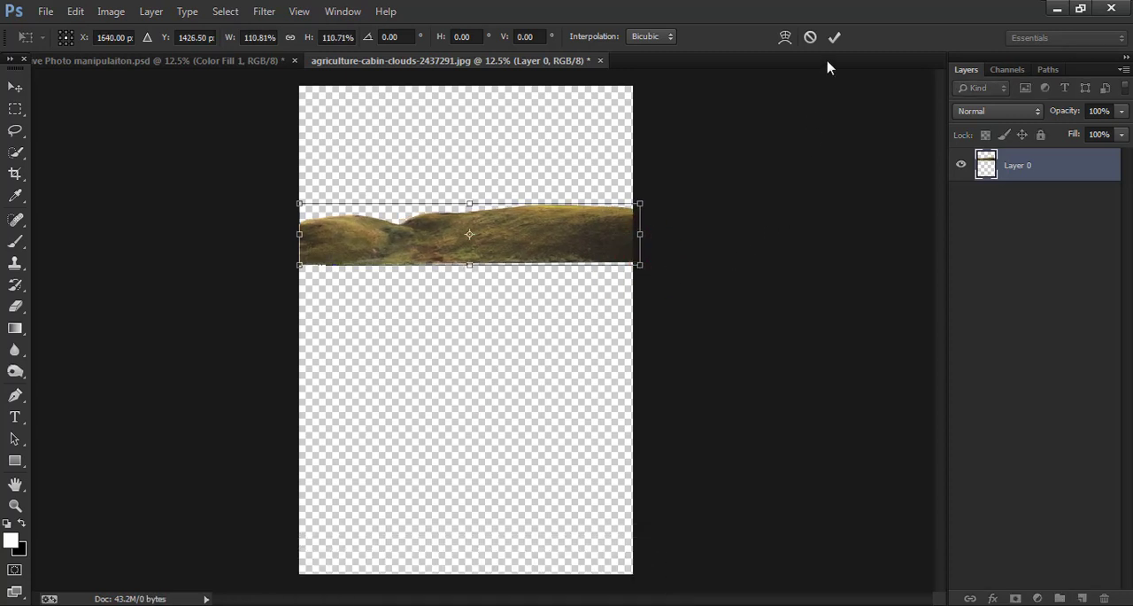
click(835, 37)
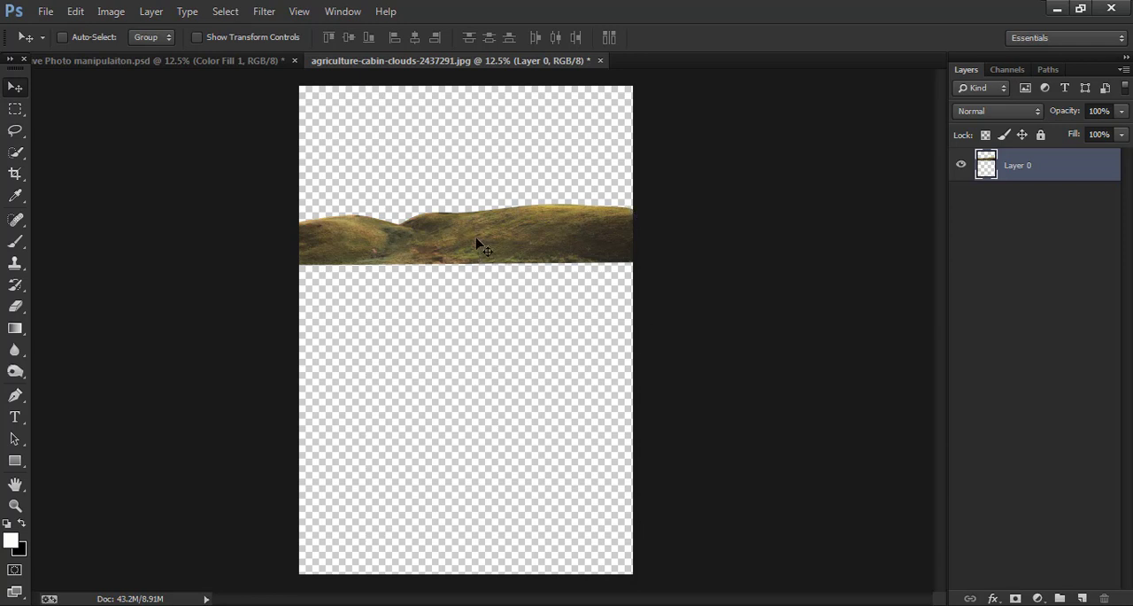
- Place the red-roofed beach hut photo ending in 6PKiw22pgOE-unsplash.jpg as a new layer at its default size
click(46, 12)
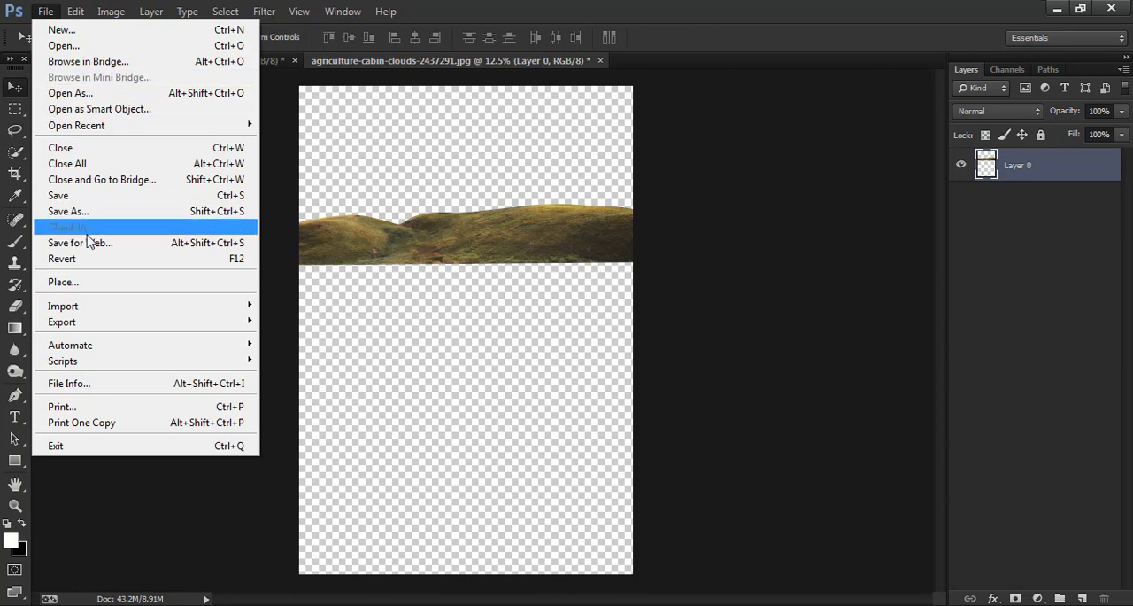
click(104, 282)
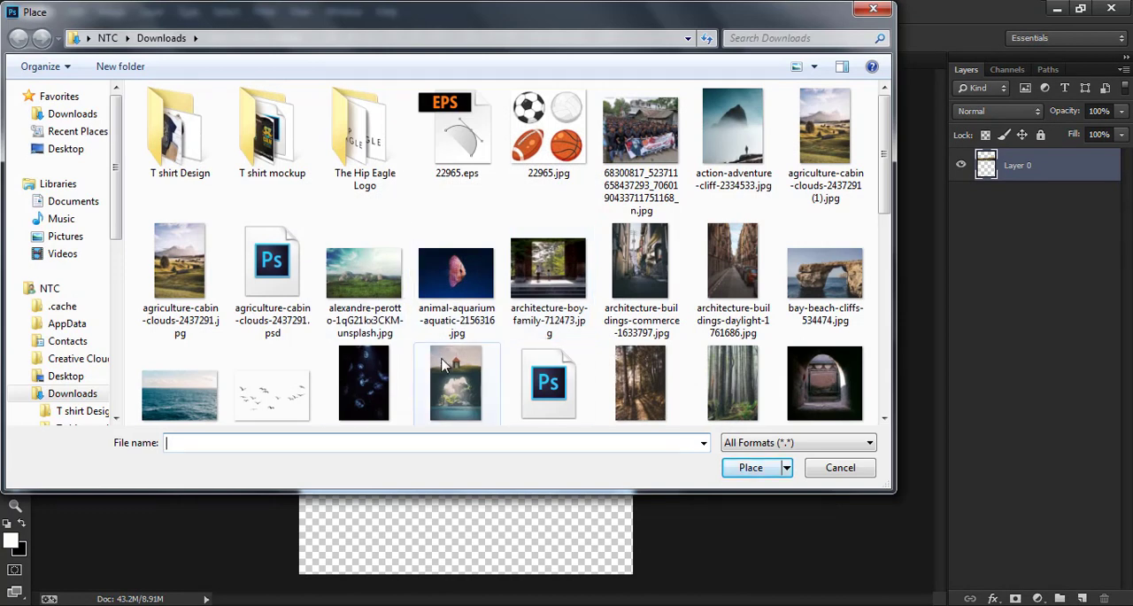
click(461, 383)
scroll(461, 383, down, 3)
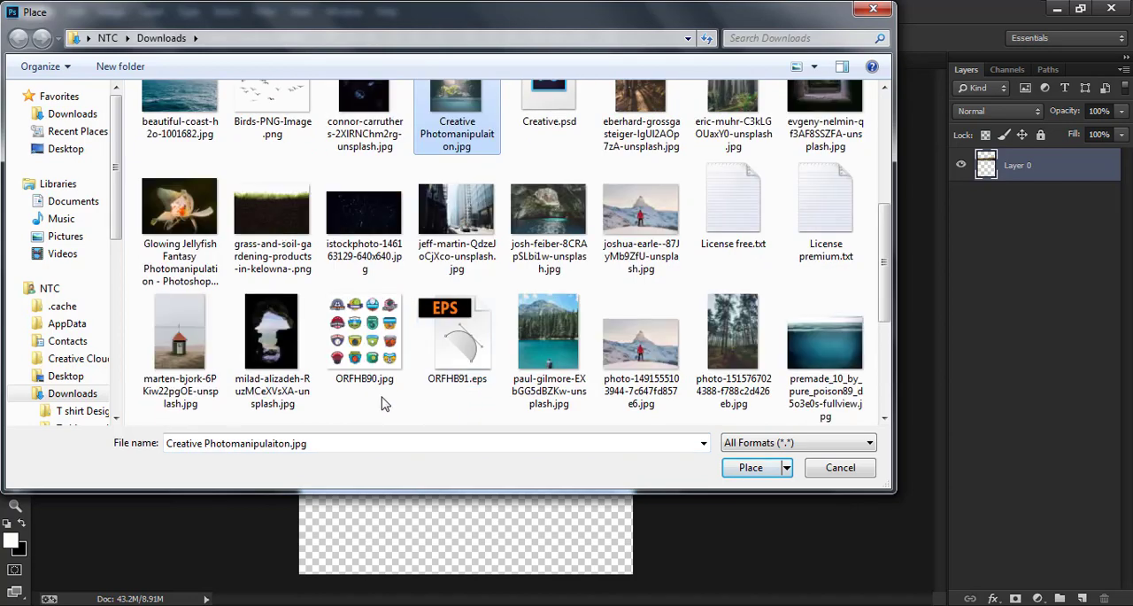
click(189, 384)
click(744, 468)
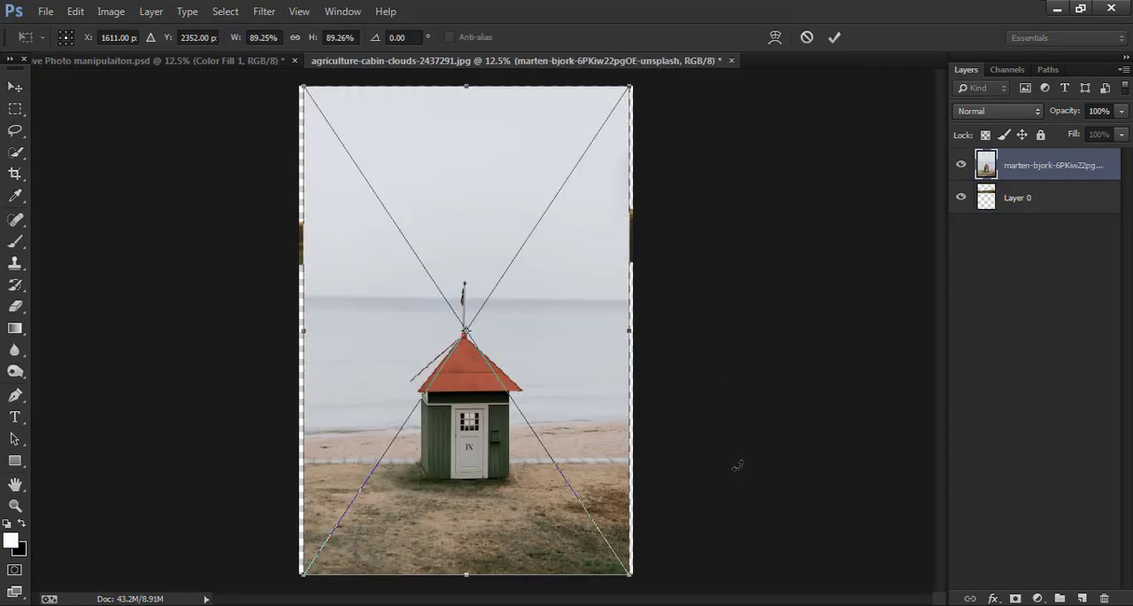
click(834, 38)
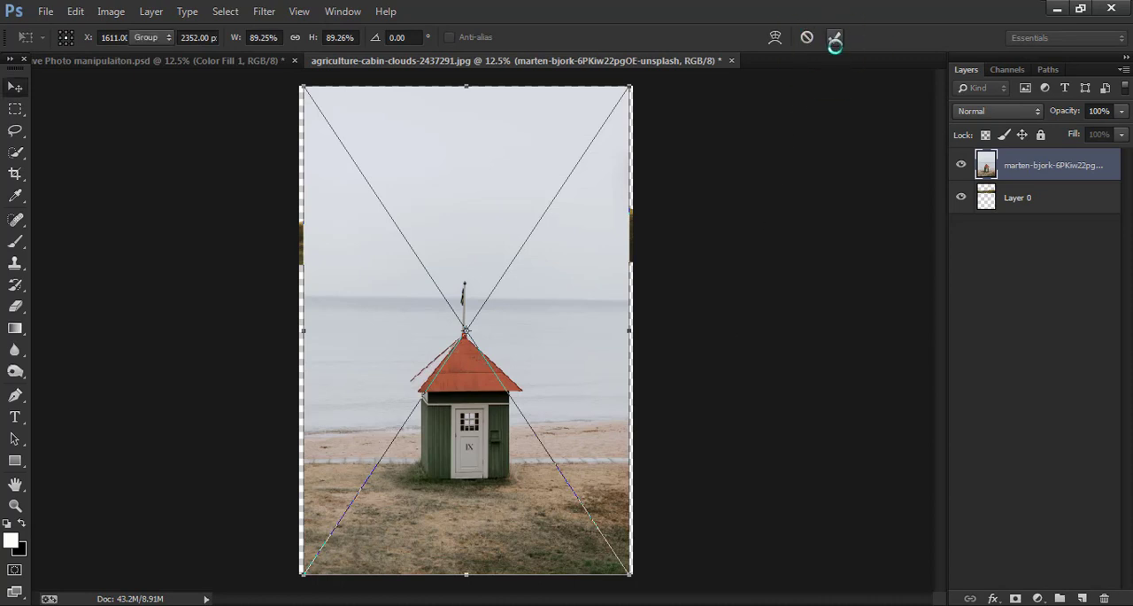
- Start a Polygonal Lasso outline of the hut at the roof's lower left corner and trace its left slope up to the peak
key(ctrl+plus)
key(ctrl+plus)
key(ctrl+plus)
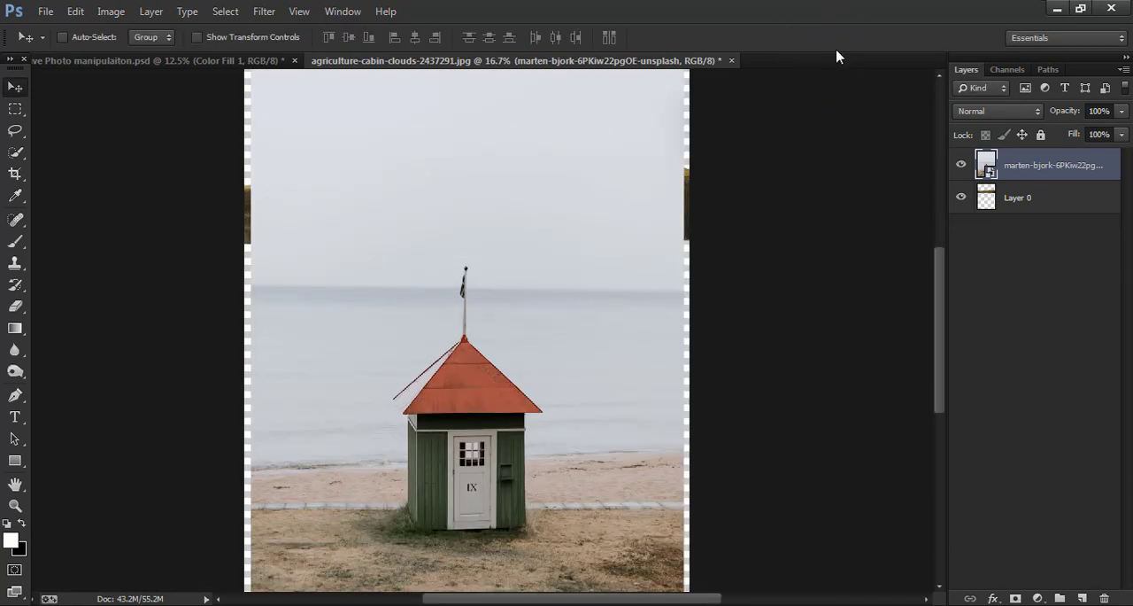
scroll(720, 325, down, 5)
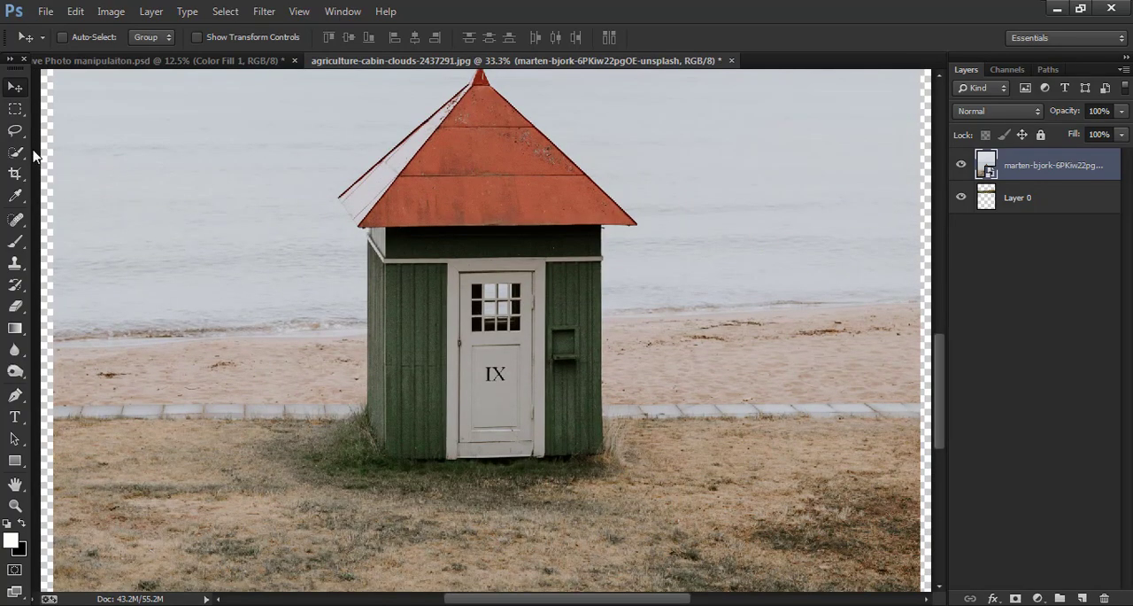
click(15, 130)
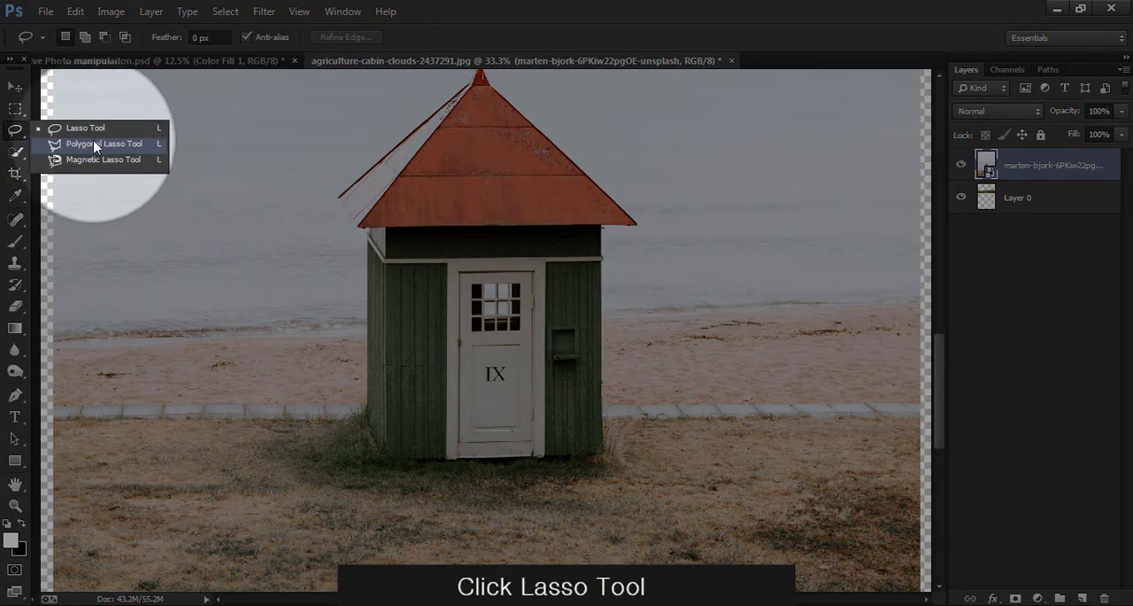
click(75, 146)
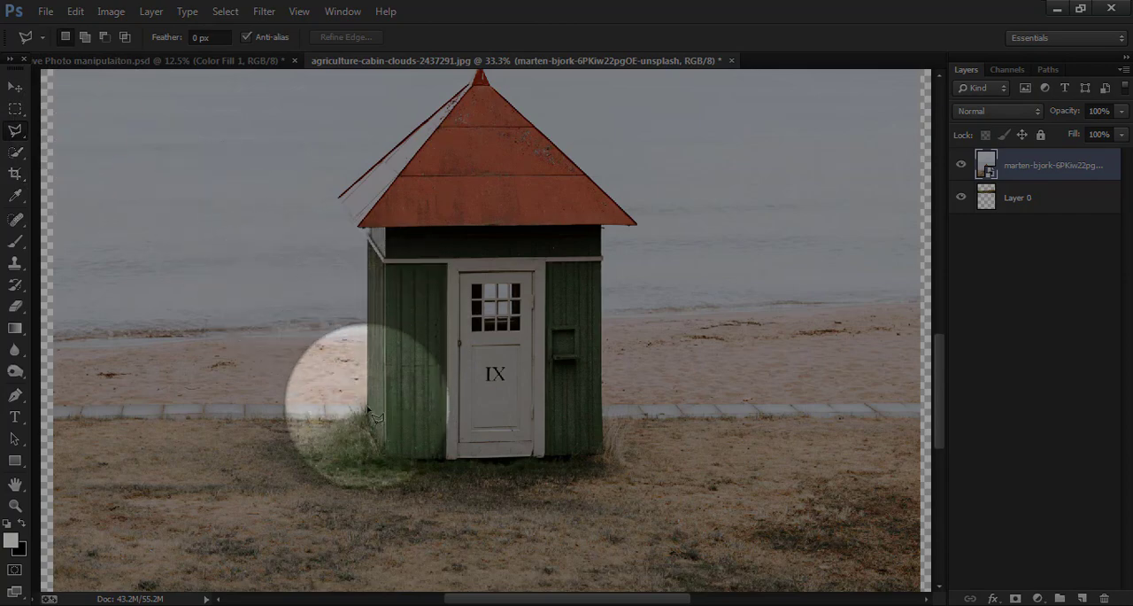
click(359, 226)
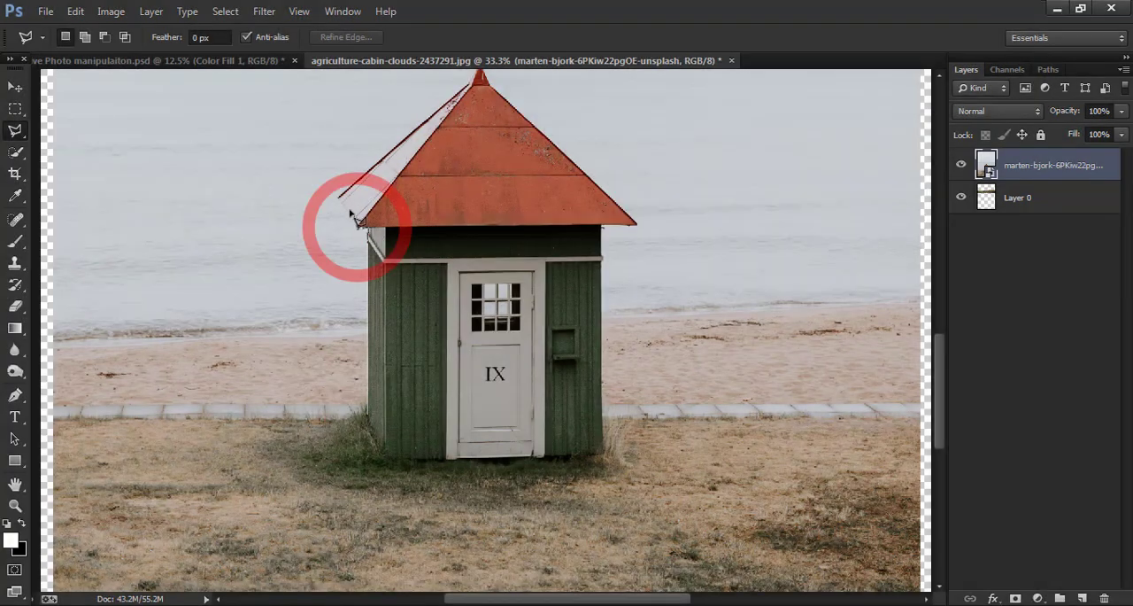
click(339, 195)
click(476, 78)
- Finish the Polygonal Lasso outline around the flagpole, the roof's right slope, the hut's right wall, base and left wall
scroll(477, 88, up, 4)
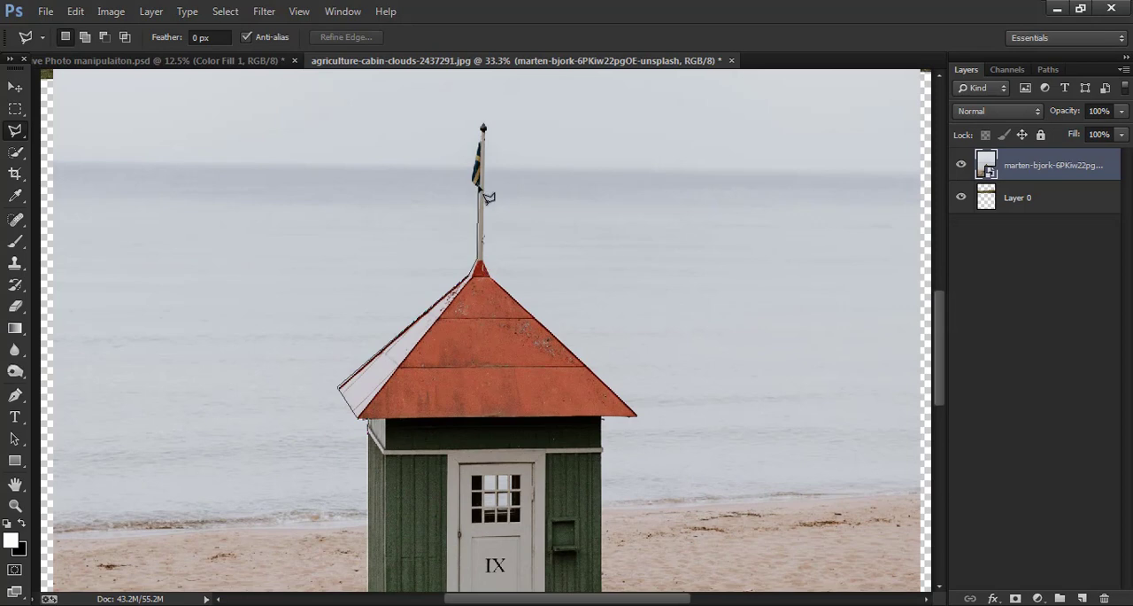
click(479, 188)
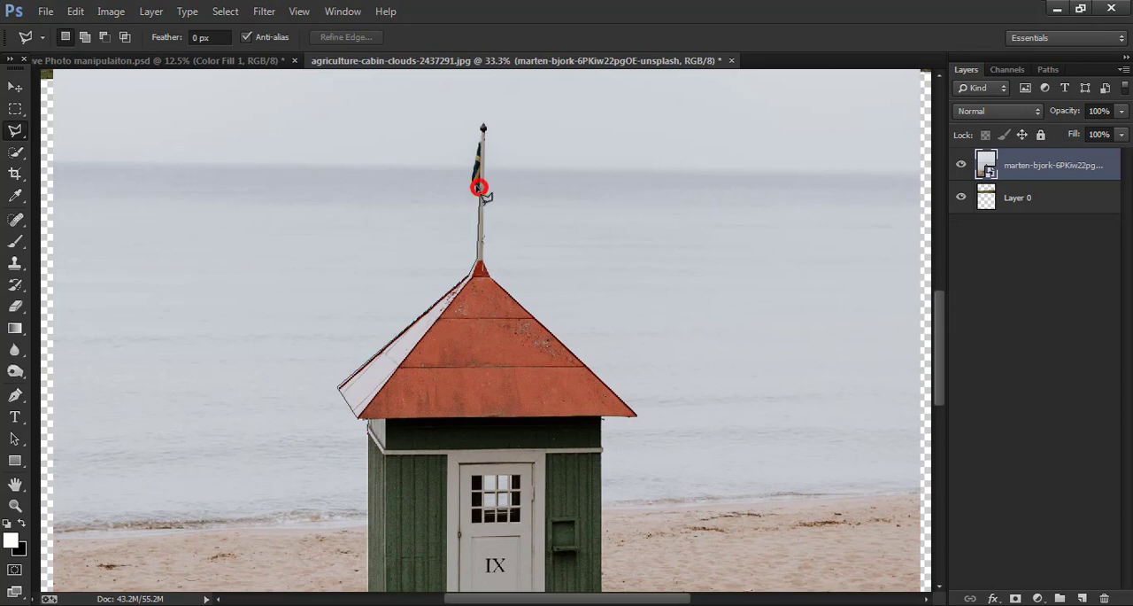
click(483, 127)
click(481, 262)
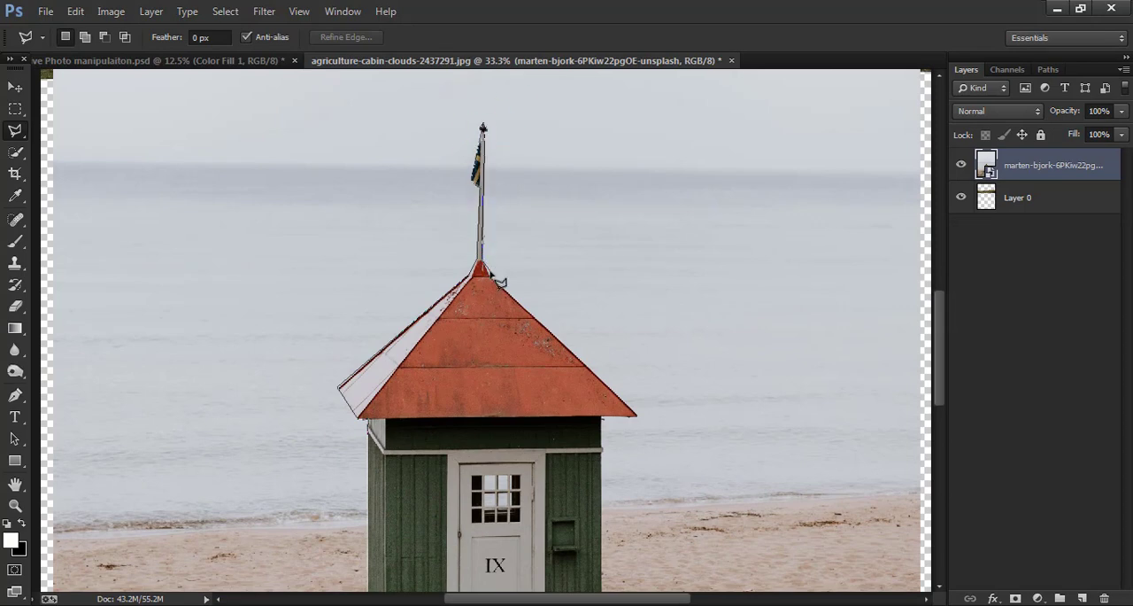
click(604, 417)
scroll(608, 536, down, 3)
click(603, 457)
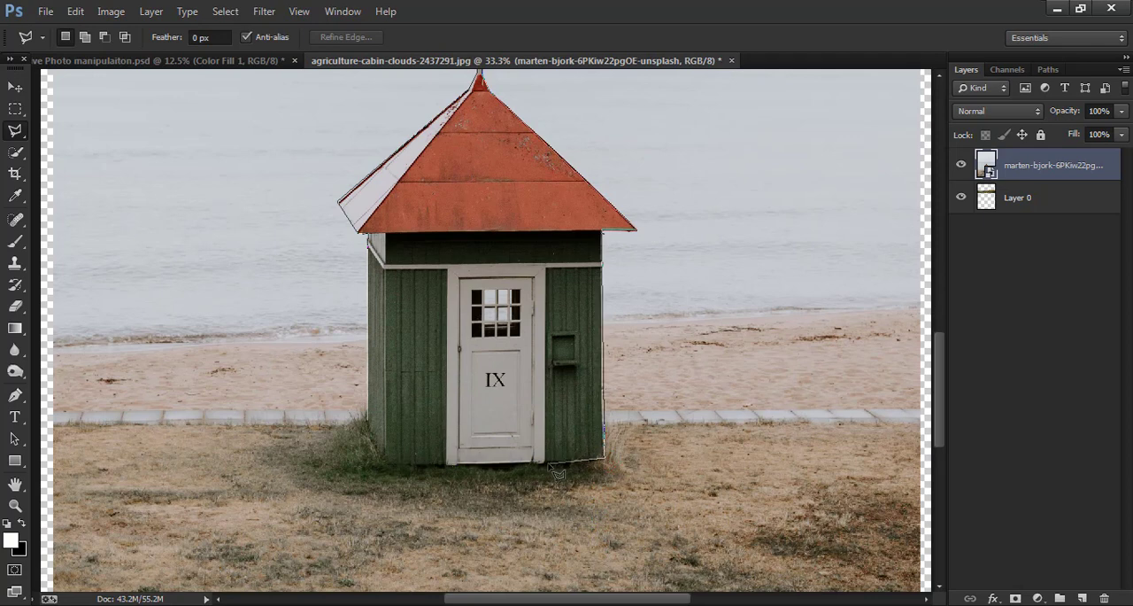
click(382, 462)
click(369, 424)
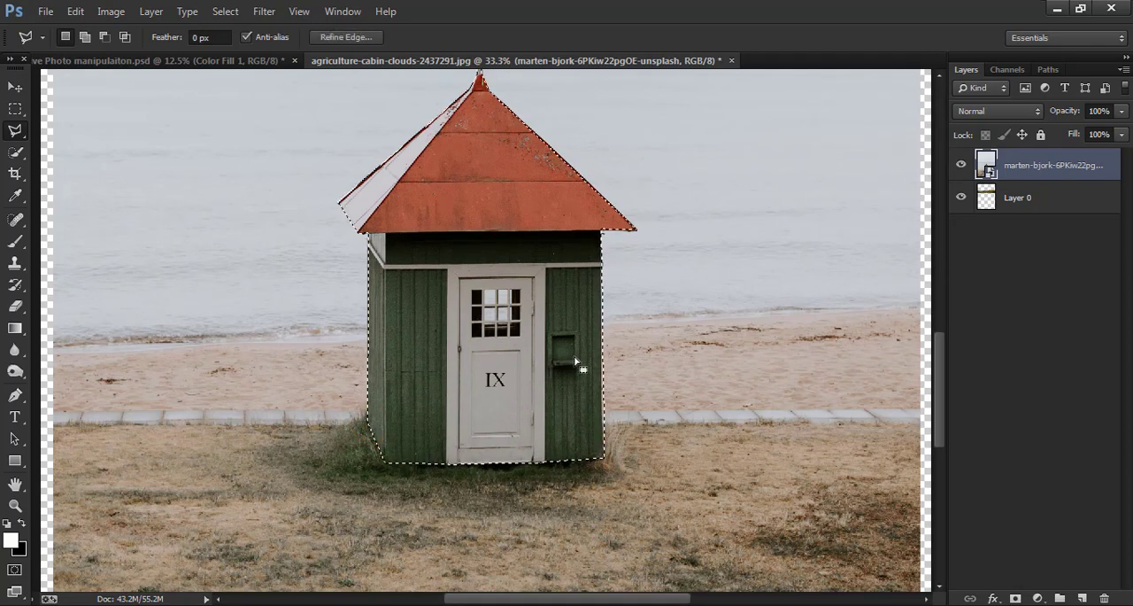
- Add a layer mask from the hut selection to hide the beach and sea around it
scroll(509, 349, up, 2)
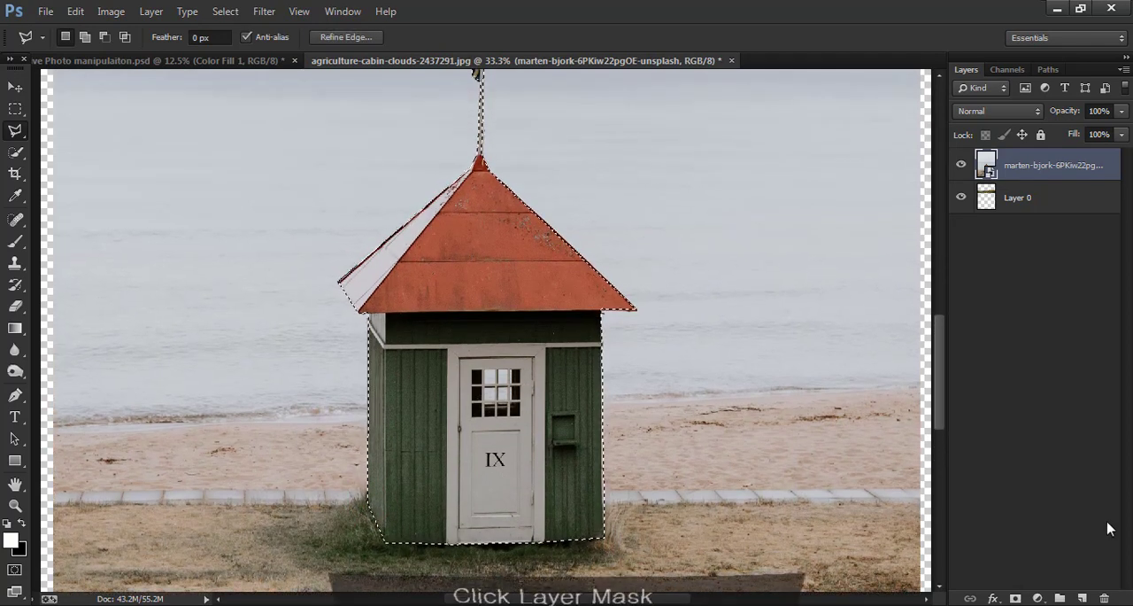
click(1015, 598)
scroll(625, 366, up, 2)
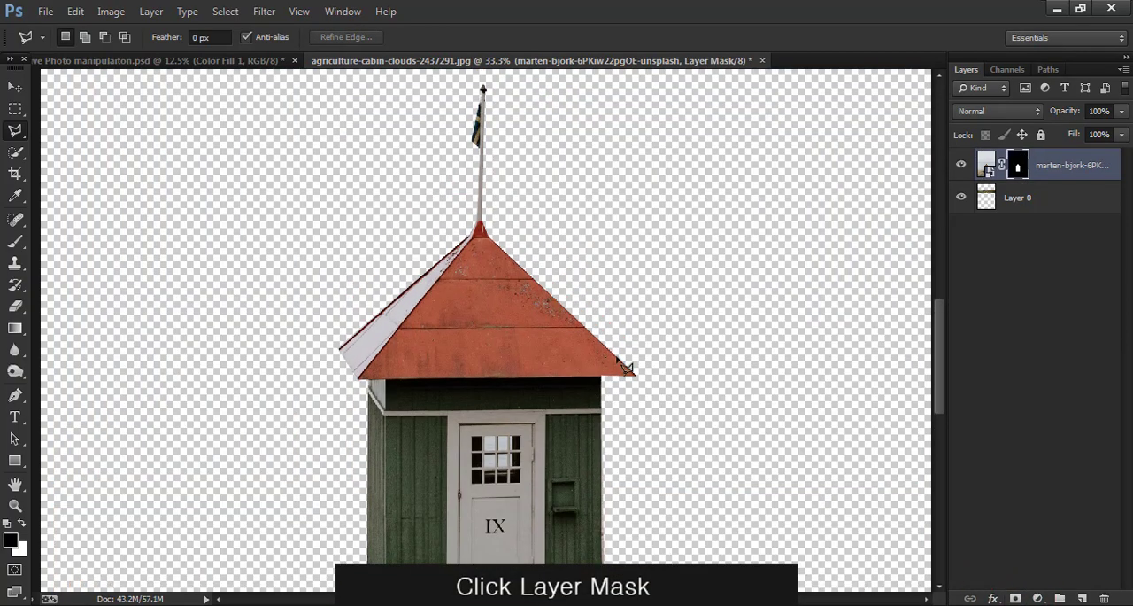
- Convert the masked hut layer to a smart object and rasterize it
right_click(1111, 176)
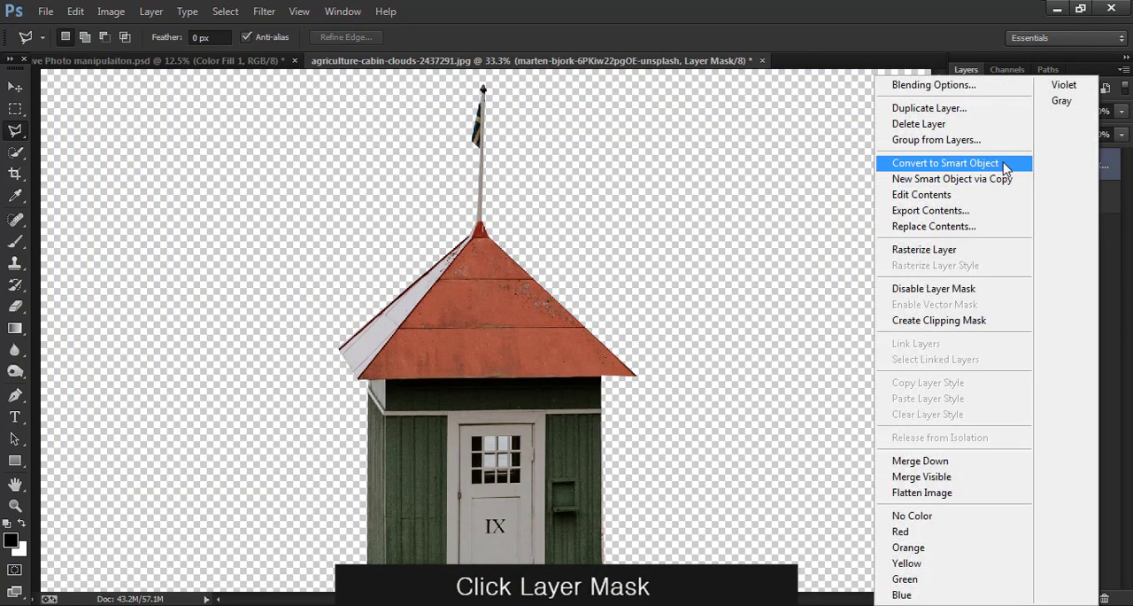
click(1003, 166)
right_click(1088, 164)
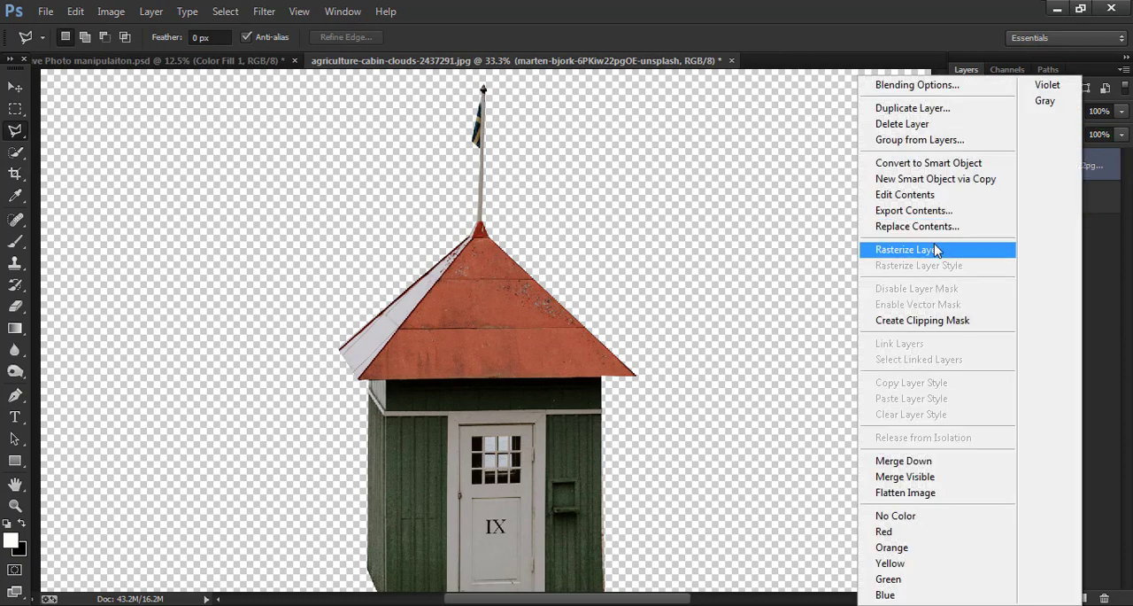
click(885, 248)
- Scale the hut to about 54% and move it onto the hills, slightly left of the higher right-hand hill
key(ctrl+minus)
key(ctrl+minus)
key(ctrl+minus)
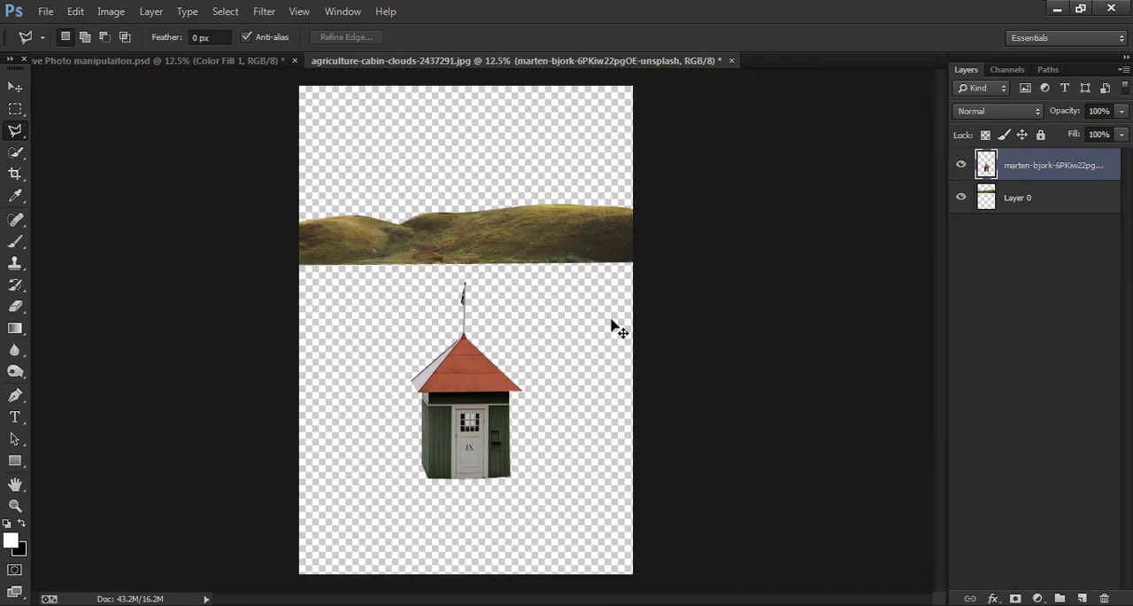
click(15, 87)
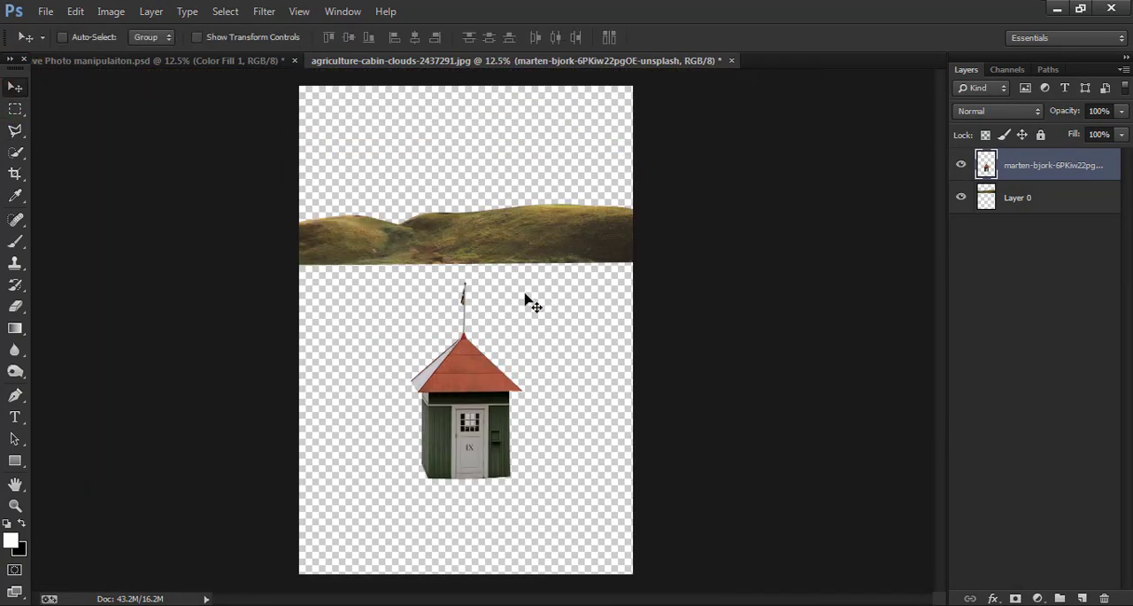
key(ctrl+t)
drag(526, 283, 498, 327)
drag(474, 366, 484, 156)
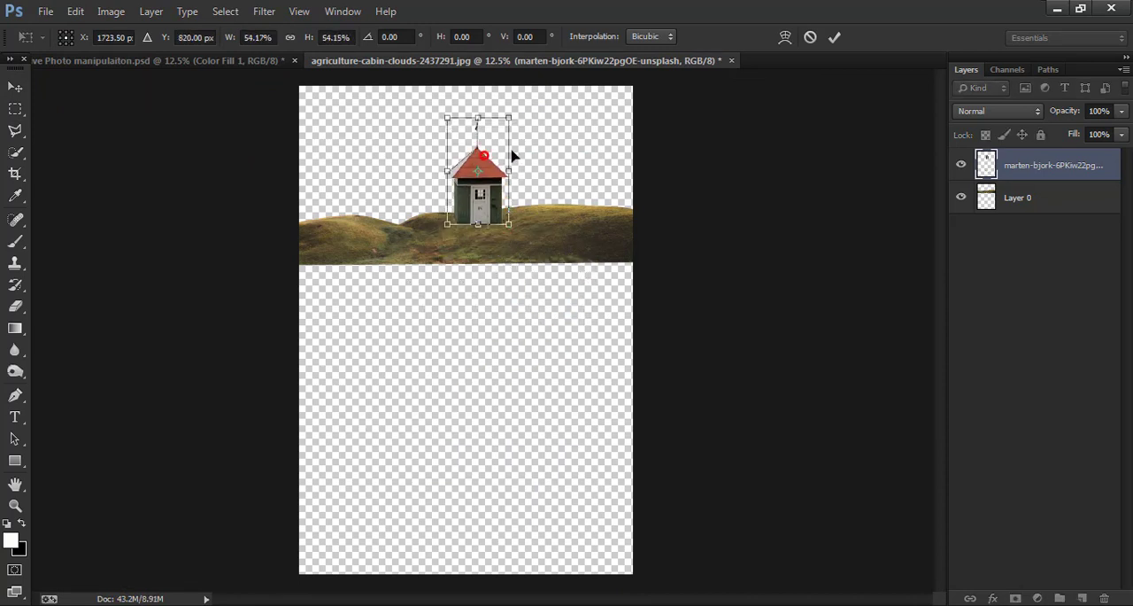
click(835, 36)
drag(485, 255, 472, 209)
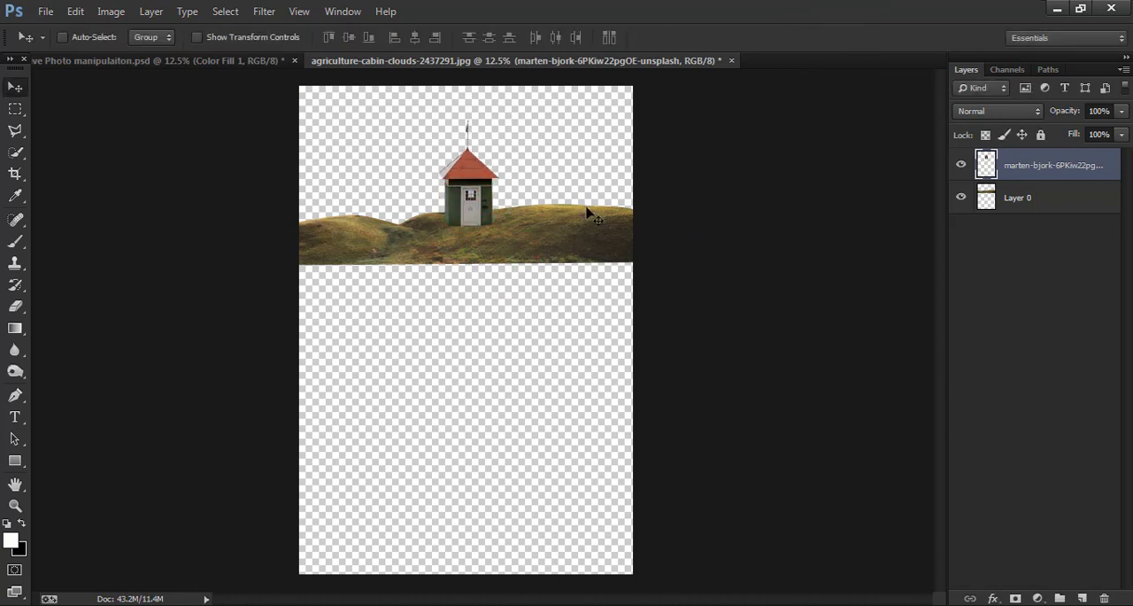
- Place agriculture-cabin-clouds-2437291 (1).jpg as a new layer at its default size
click(45, 11)
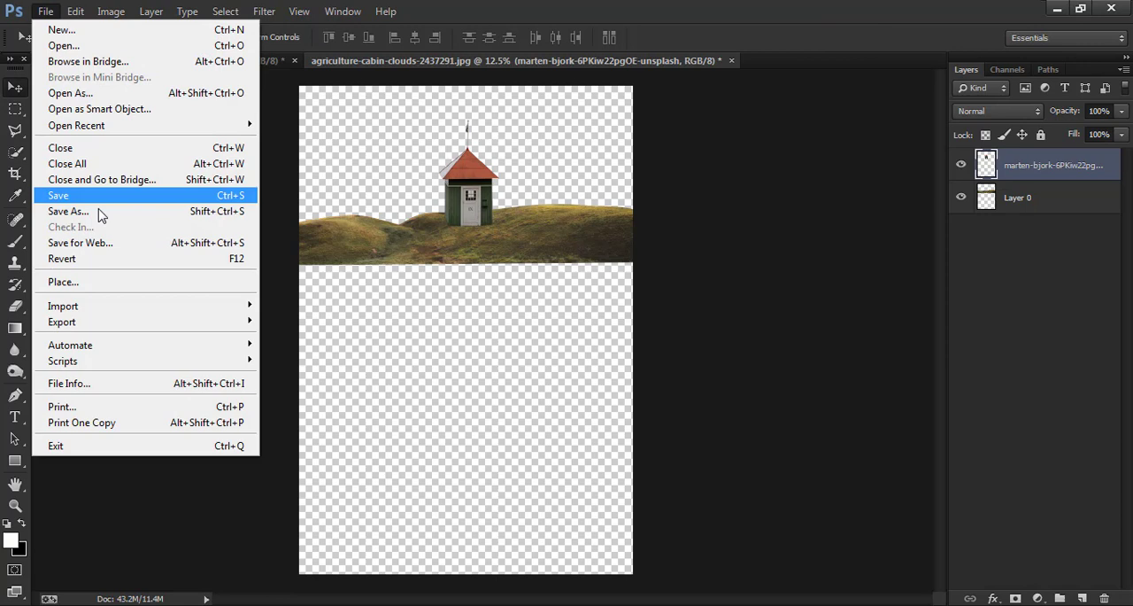
click(115, 281)
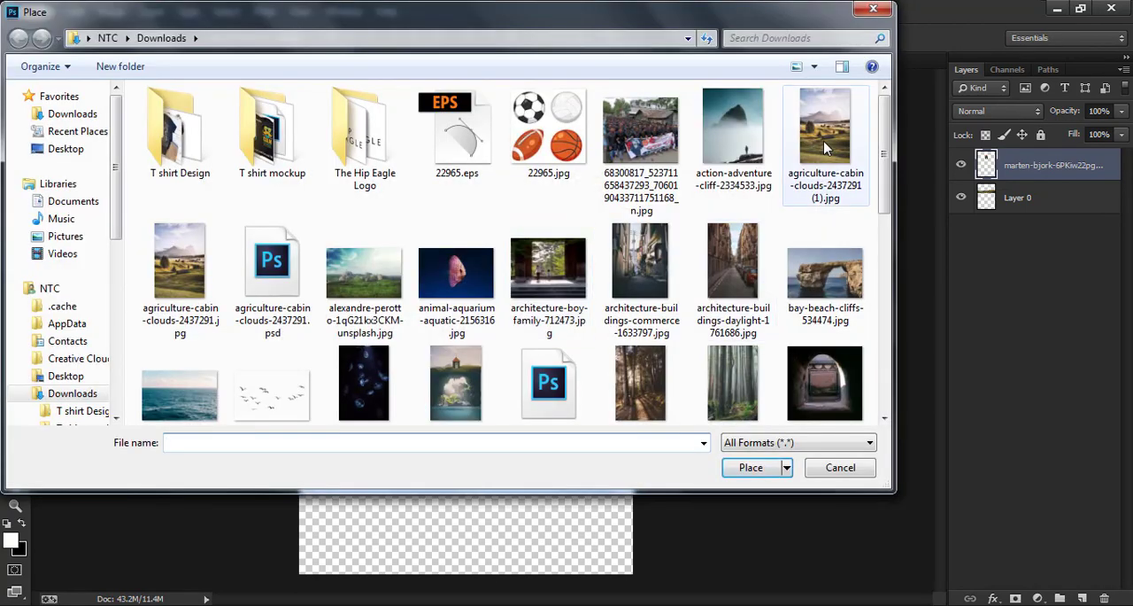
click(825, 148)
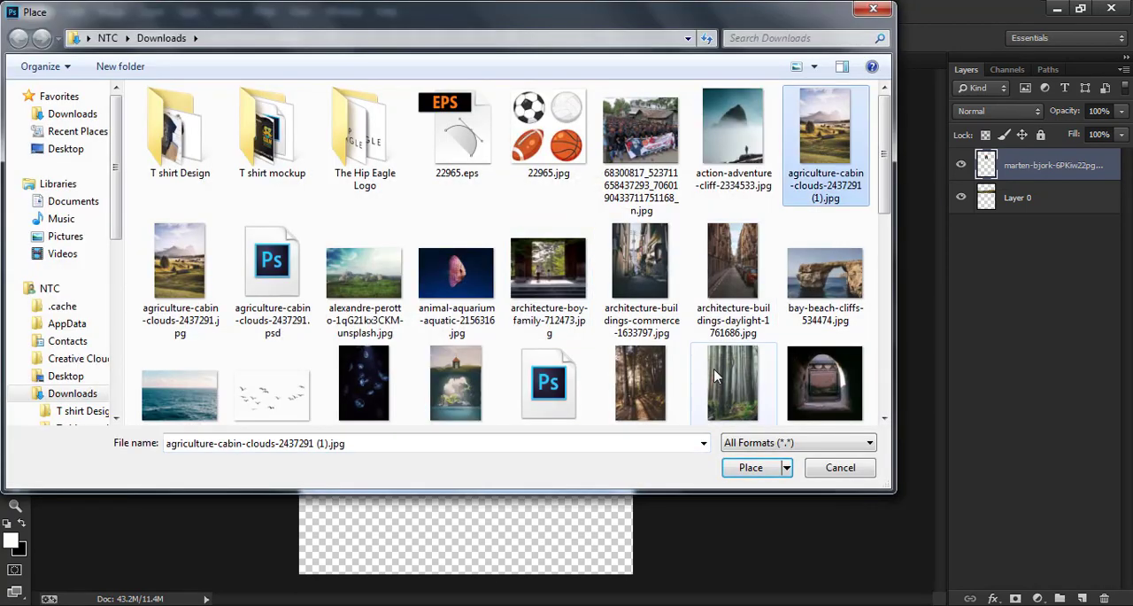
click(751, 467)
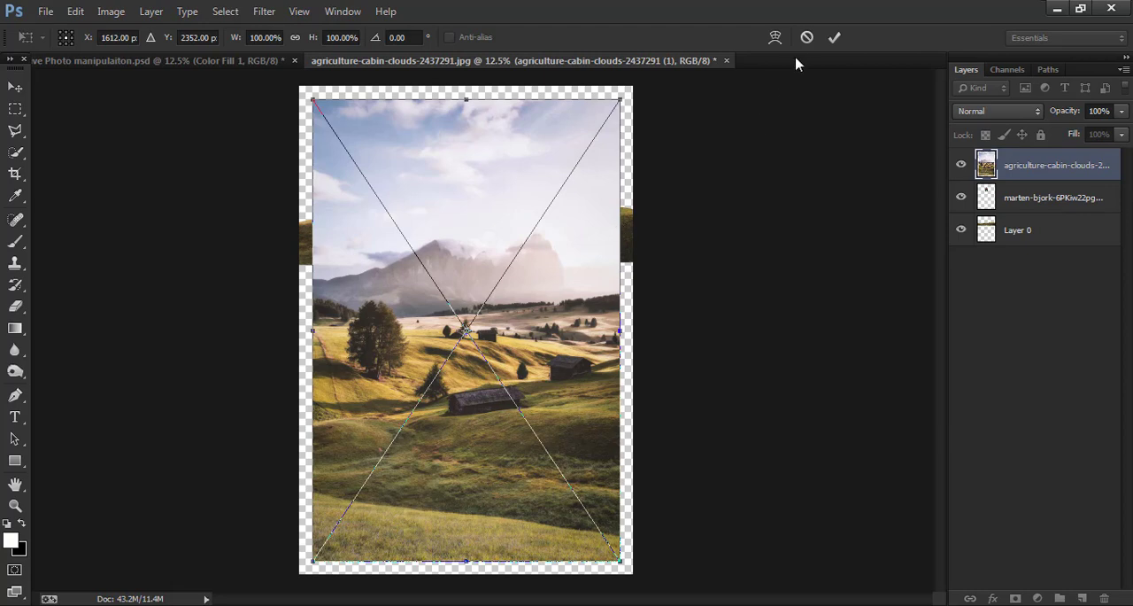
click(835, 37)
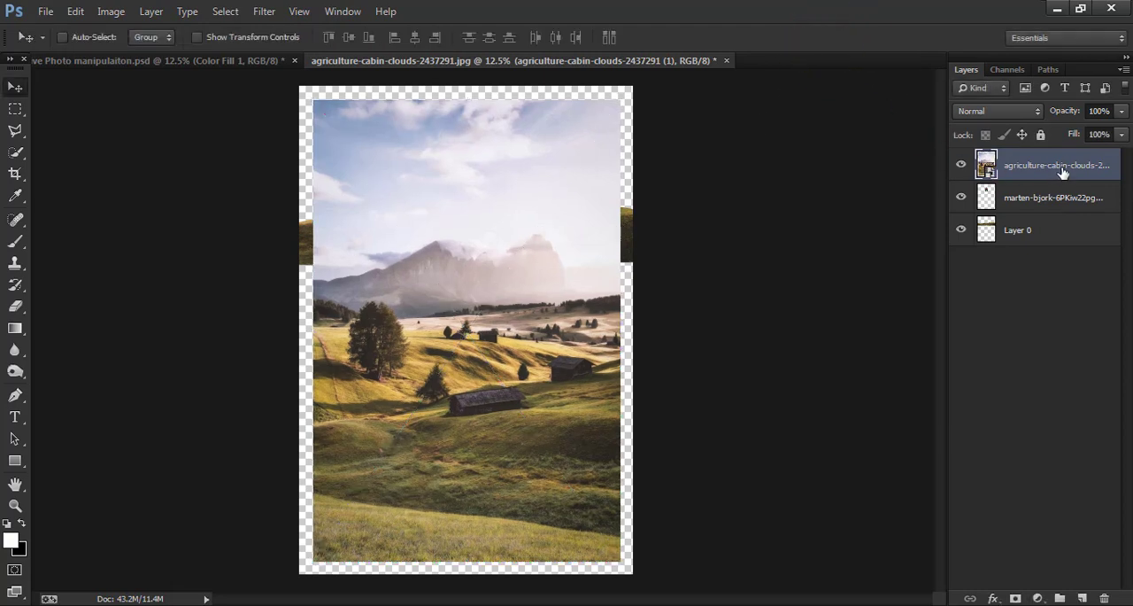
- Move the landscape photo layer beneath Layer 0 and scale it to about 115% so it fills the canvas
drag(1060, 172, 1057, 246)
drag(591, 354, 577, 328)
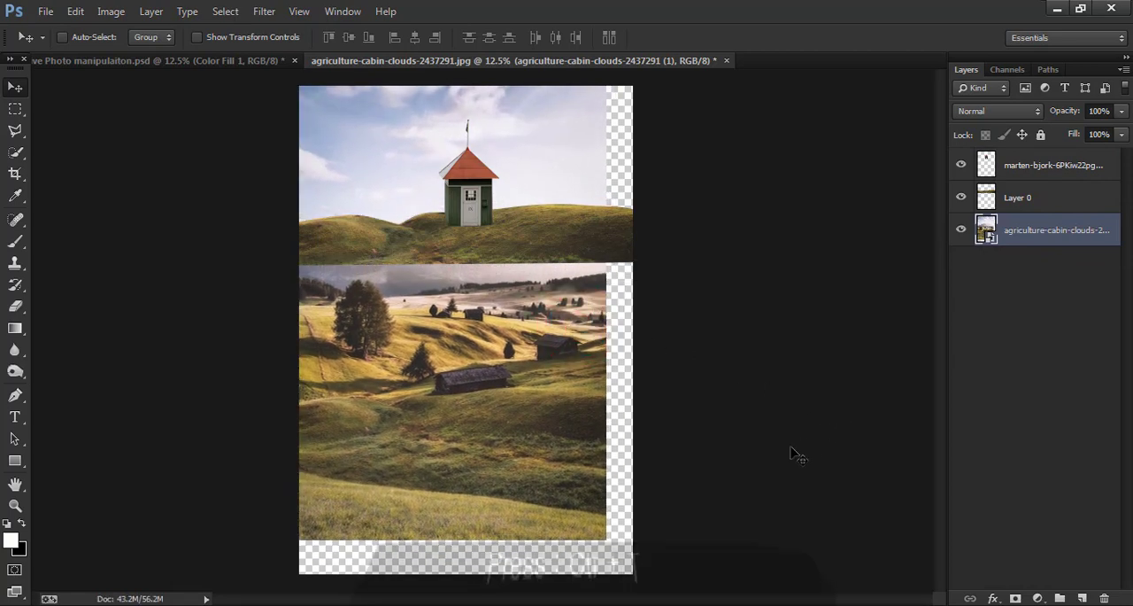
key(ctrl+t)
drag(609, 540, 660, 550)
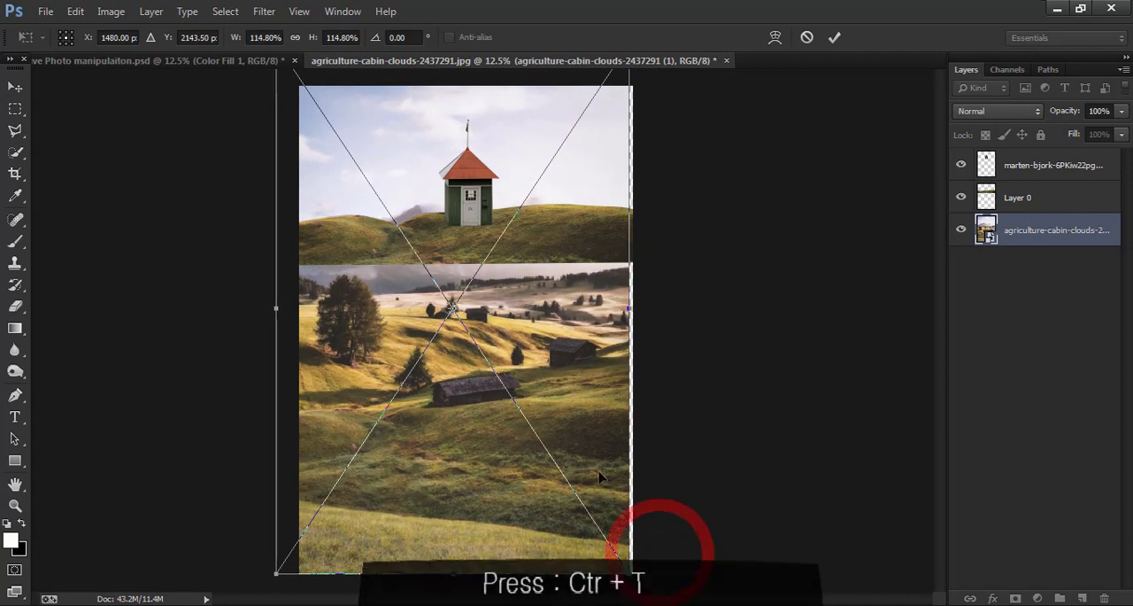
drag(602, 468, 614, 481)
click(837, 36)
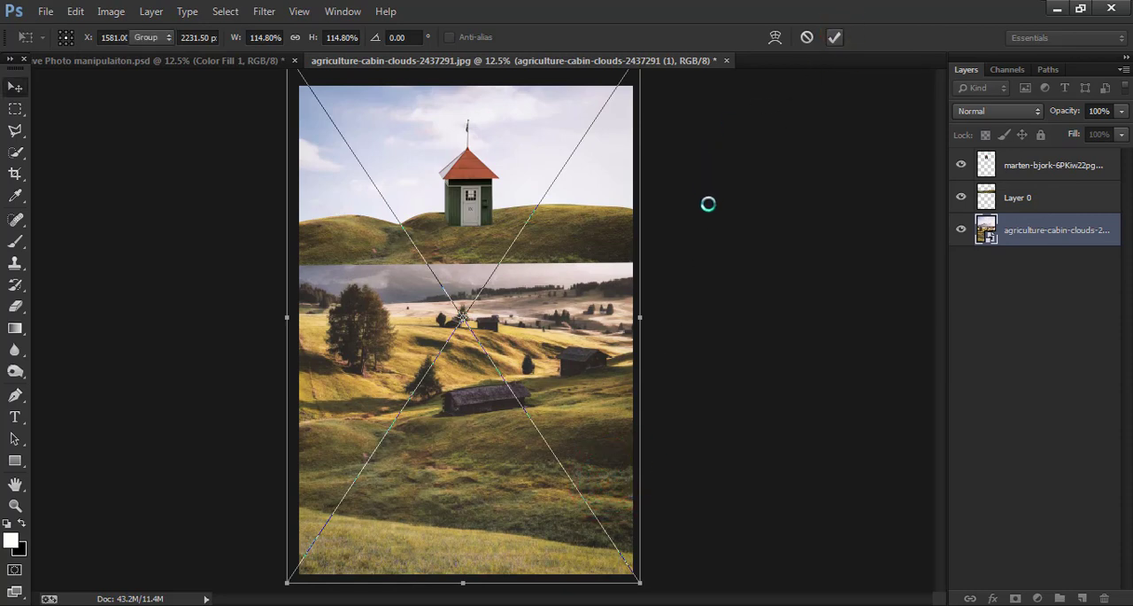
- Add a layer mask to the landscape photo and hide everything below the hill strip with a black-to-white linear gradient
click(1016, 598)
click(15, 327)
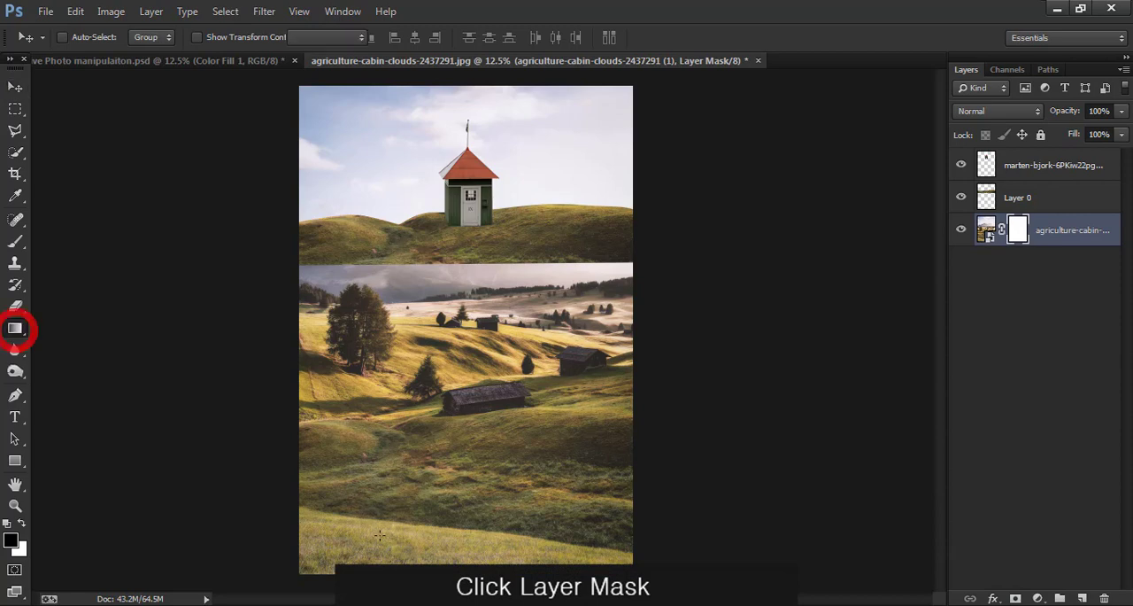
drag(445, 556, 447, 350)
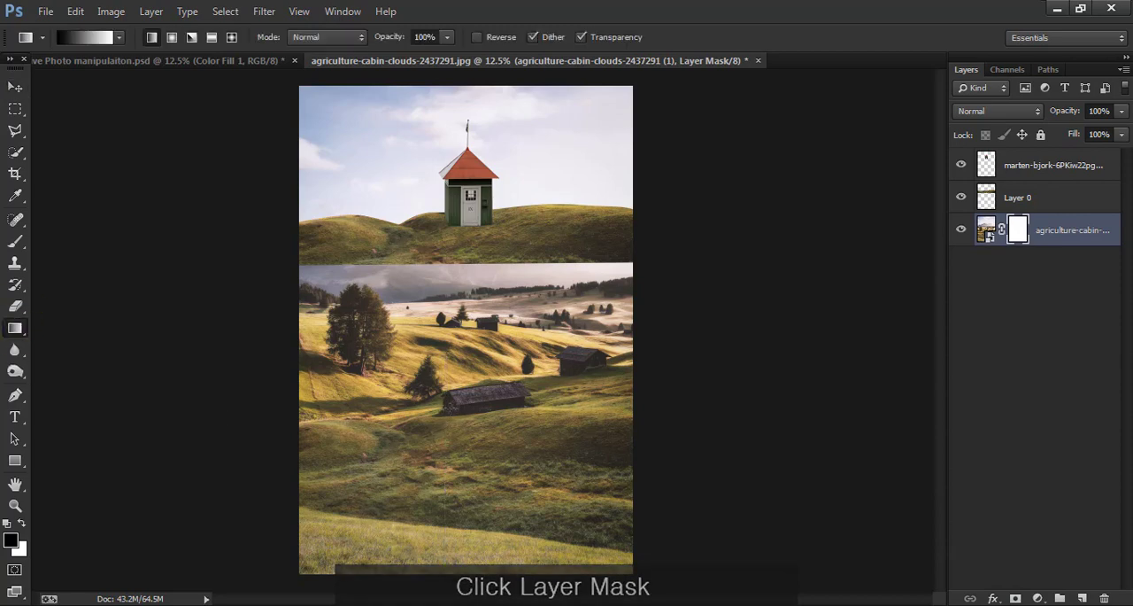
drag(453, 438, 440, 229)
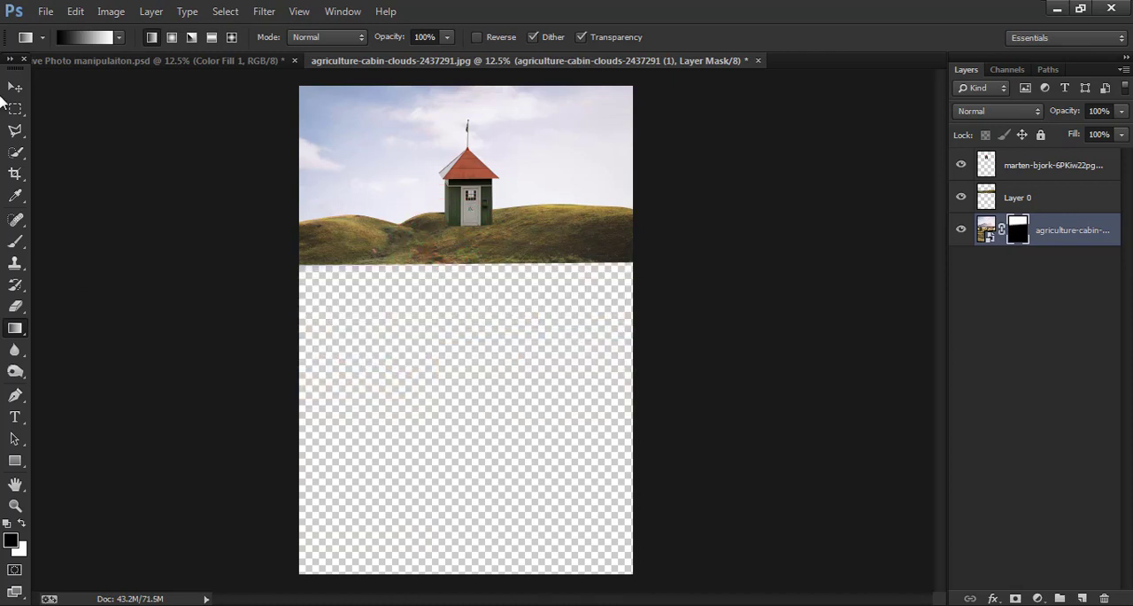
- Soften the hill crests on Layer 0 using the Blur tool at 100% strength and reduce its brush size to 100
click(14, 87)
key(ctrl+plus)
key(ctrl+plus)
key(ctrl+plus)
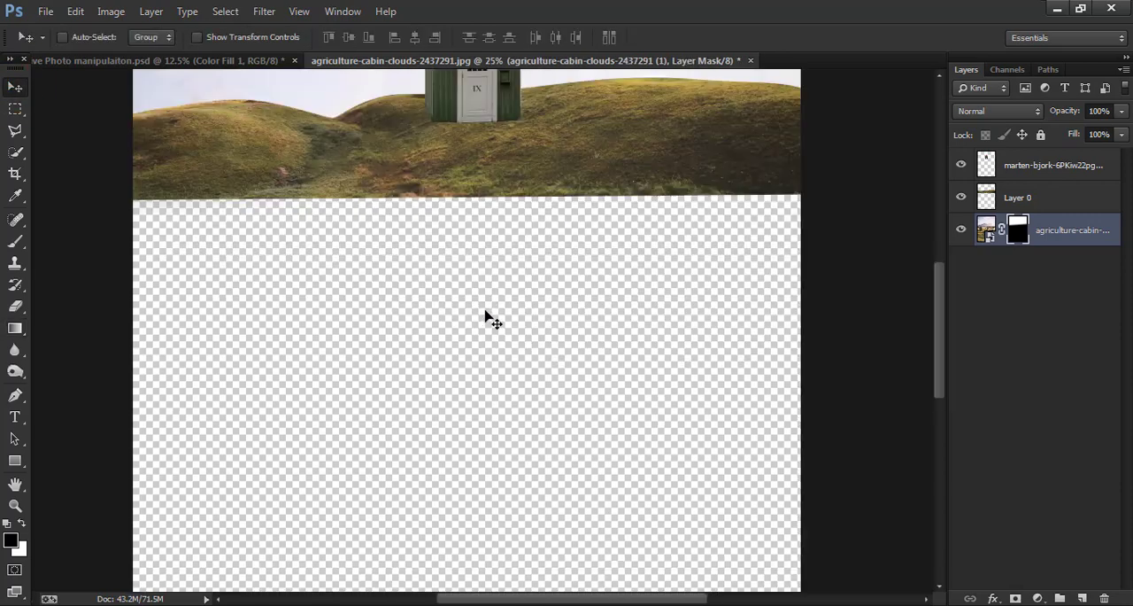
drag(552, 219, 597, 512)
drag(580, 300, 597, 443)
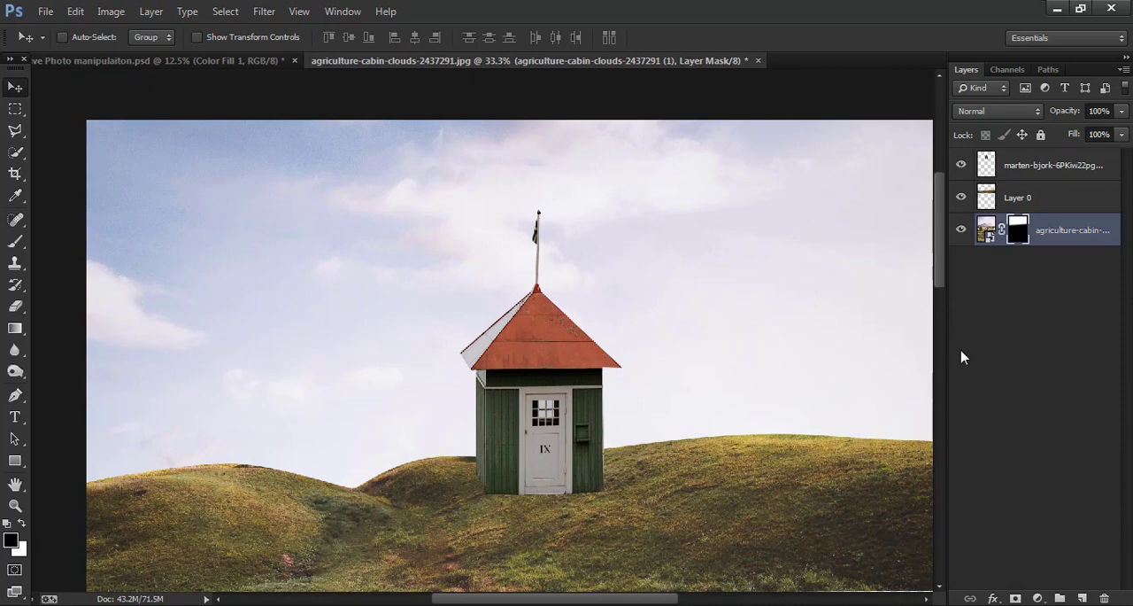
click(1063, 203)
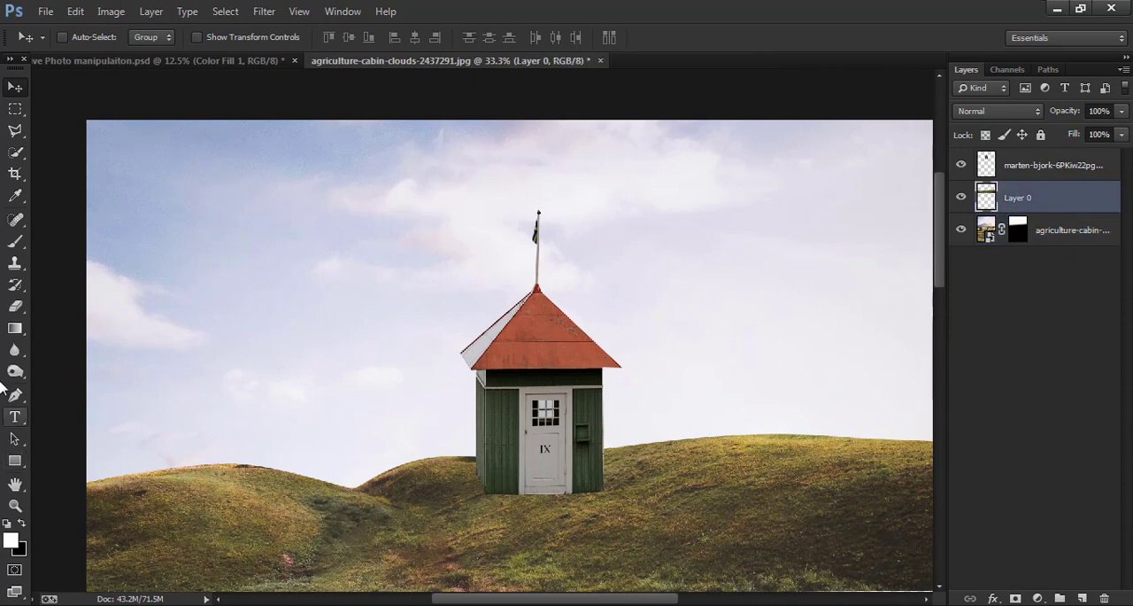
click(14, 350)
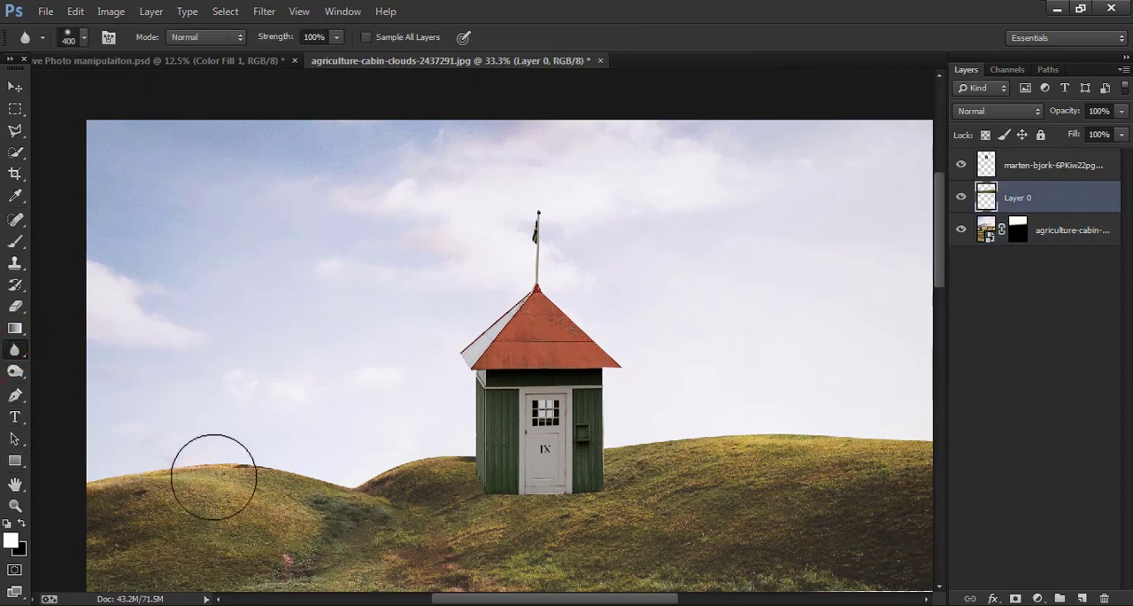
mouse_move(390, 473)
mouse_down()
mouse_move(435, 450)
mouse_move(461, 462)
mouse_move(642, 441)
mouse_move(740, 481)
mouse_move(694, 482)
mouse_up()
key(bracketleft)
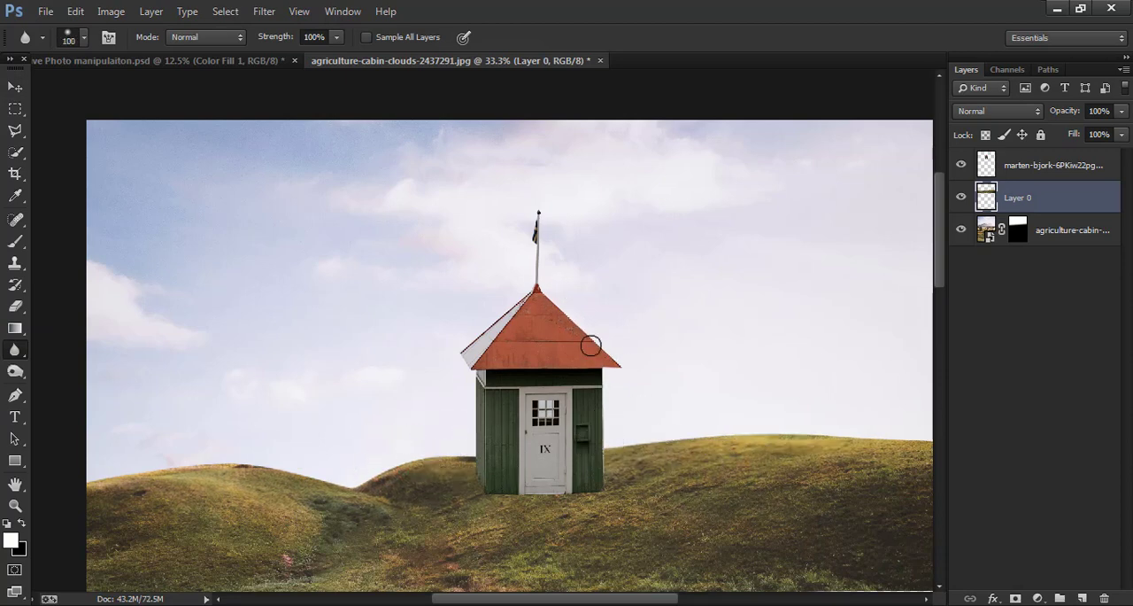
- Add an empty layer mask to the hut layer
click(1054, 166)
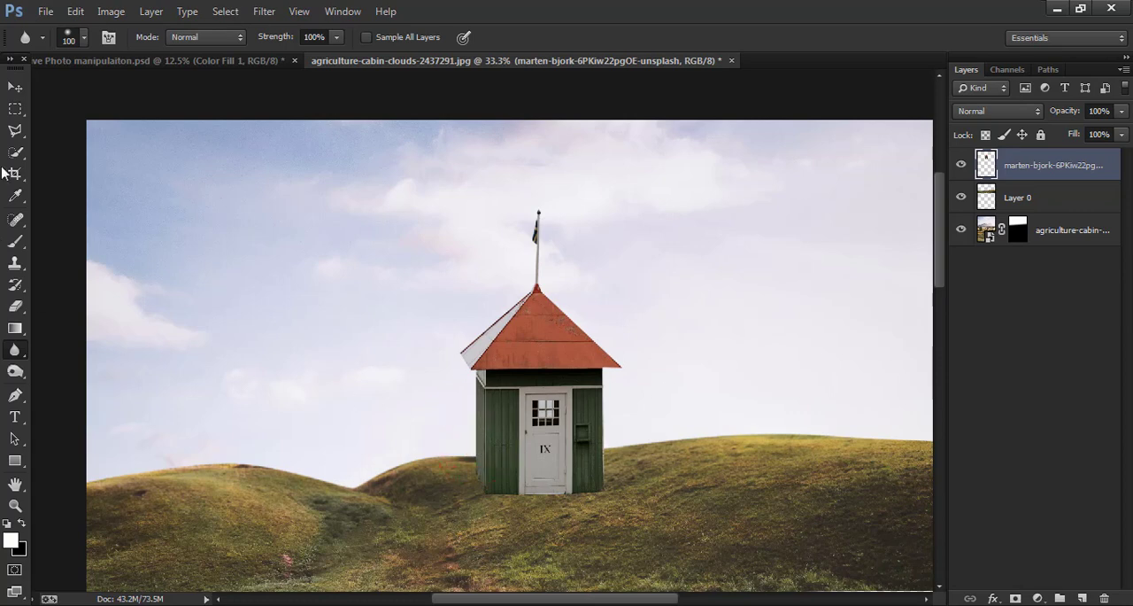
click(15, 86)
key(ctrl+plus)
key(ctrl+plus)
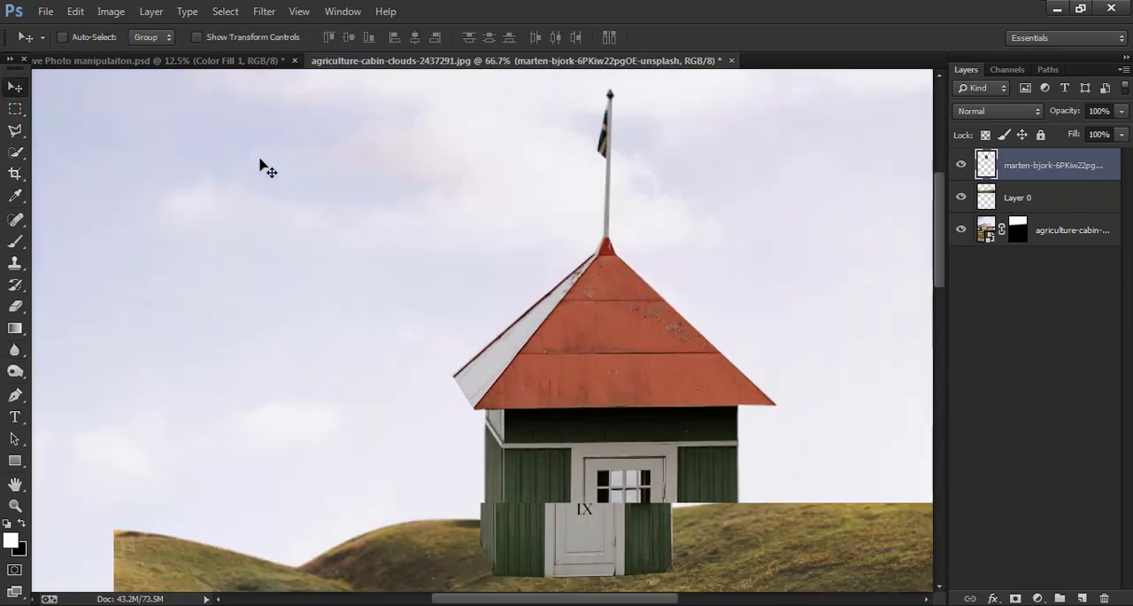
scroll(721, 243, down, 4)
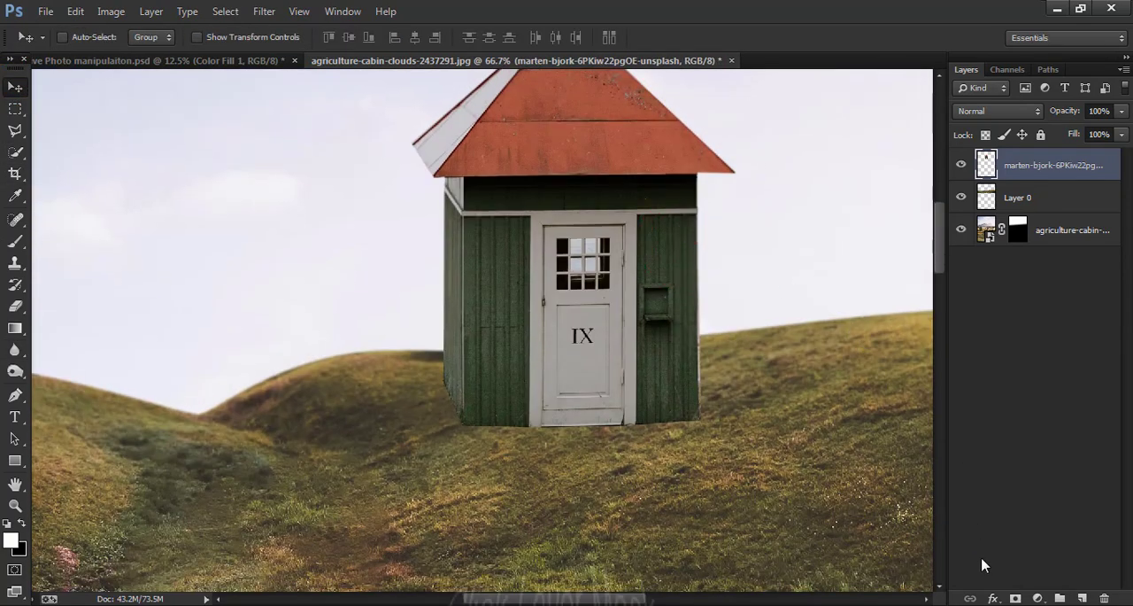
click(1015, 598)
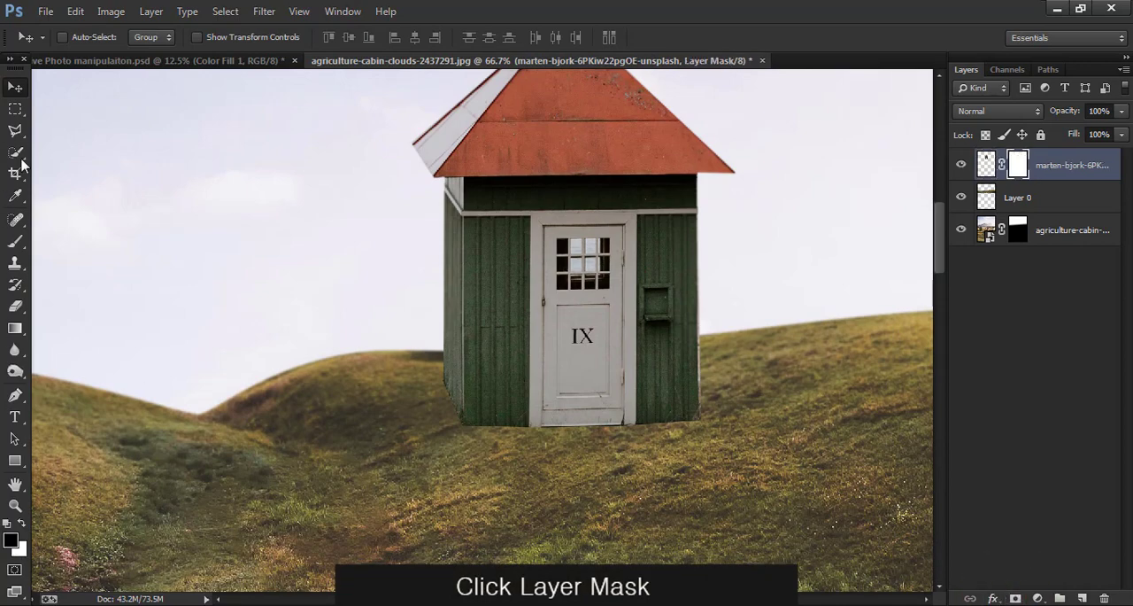
- Paint grass-blade marks into the hut's layer mask along its base, using the 112 grass brush tip at 92 px
click(15, 241)
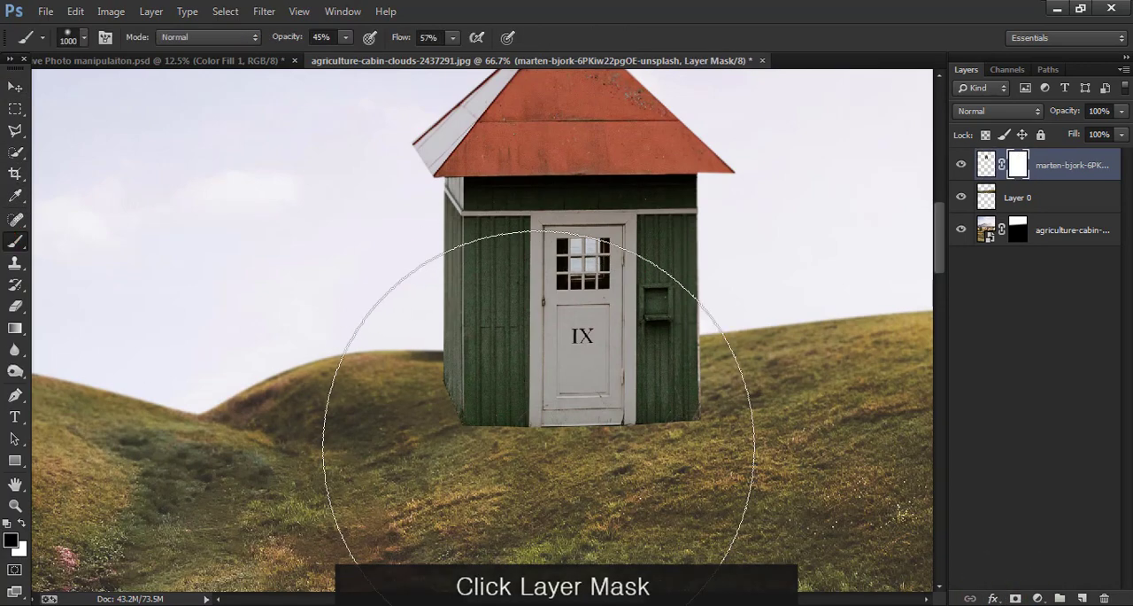
right_click(552, 367)
scroll(626, 450, down, 3)
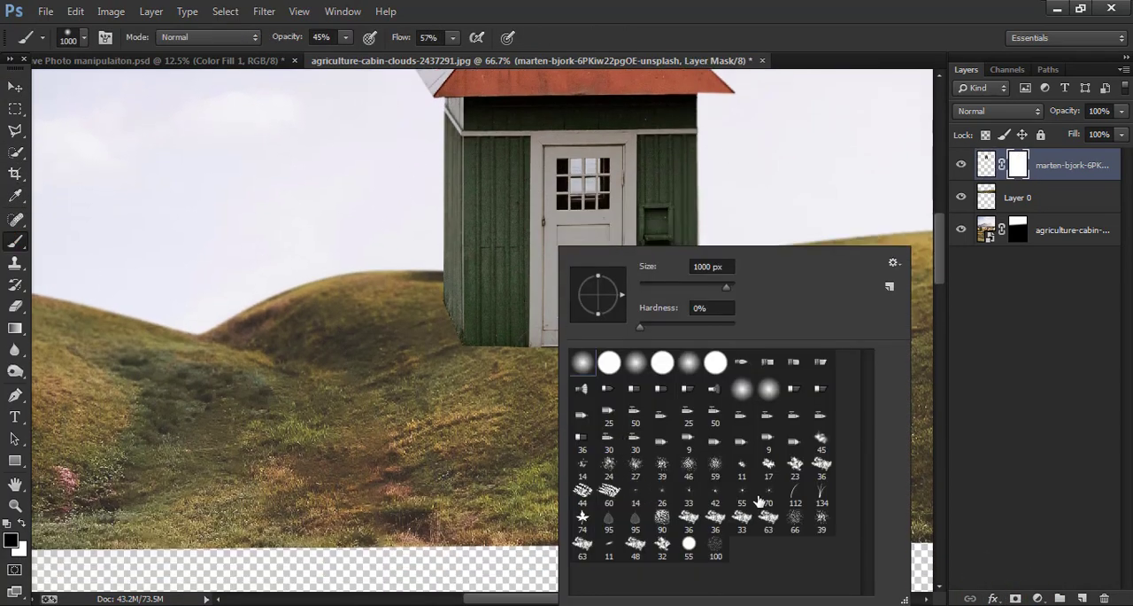
click(795, 498)
click(546, 419)
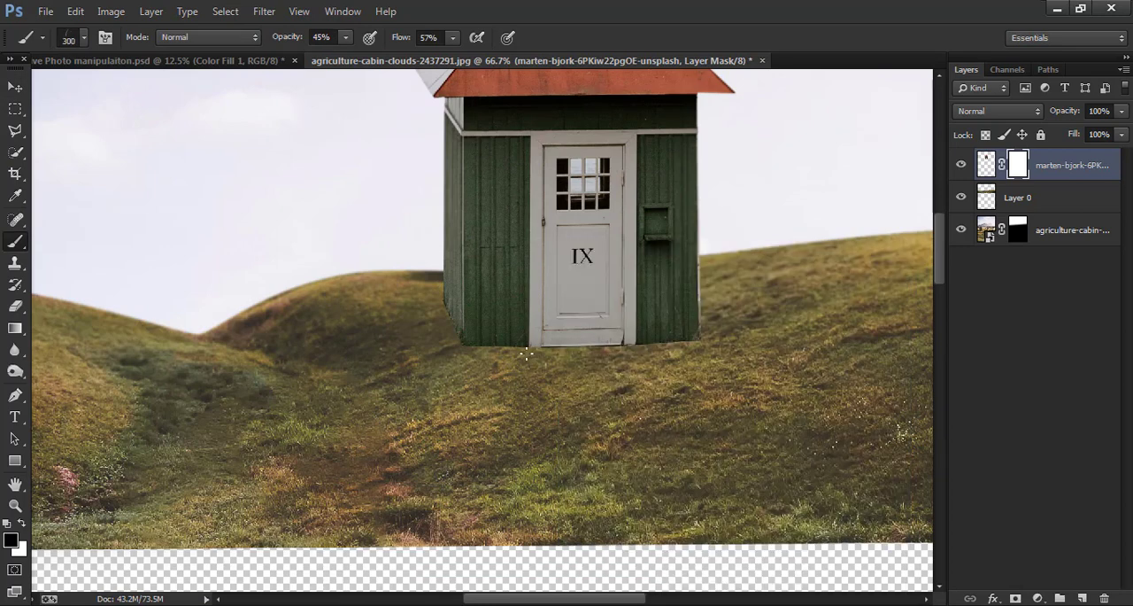
right_click(586, 252)
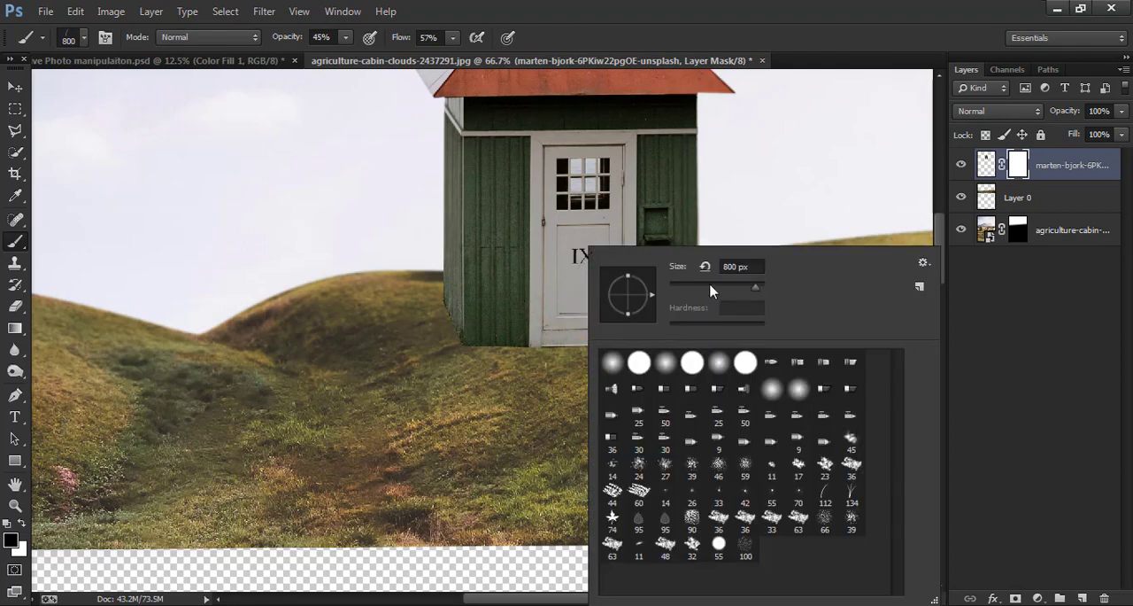
click(734, 265)
text(92)
key(Return)
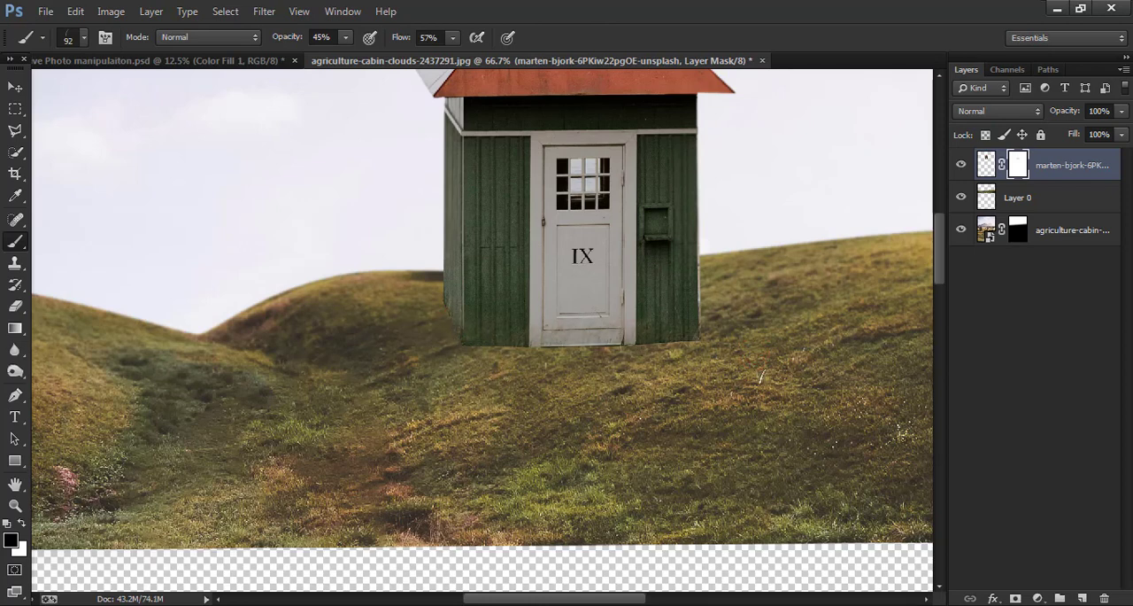
key(ctrl+plus)
key(ctrl+plus)
drag(670, 387, 678, 395)
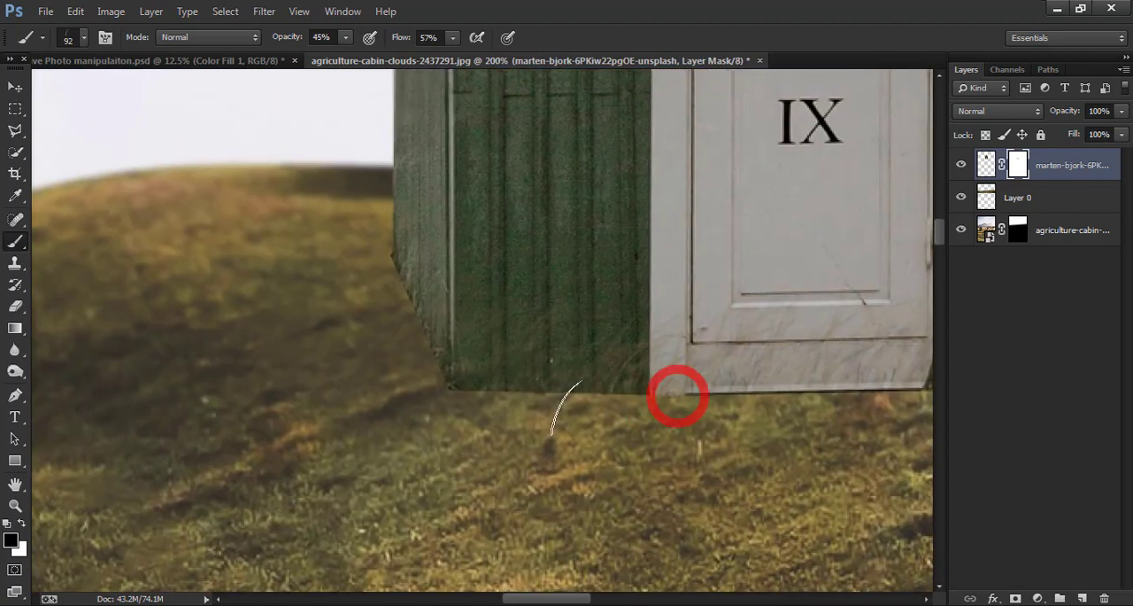
- Switch the mask brush to the hard round tip and reduce its size to 15 px
right_click(557, 394)
click(610, 367)
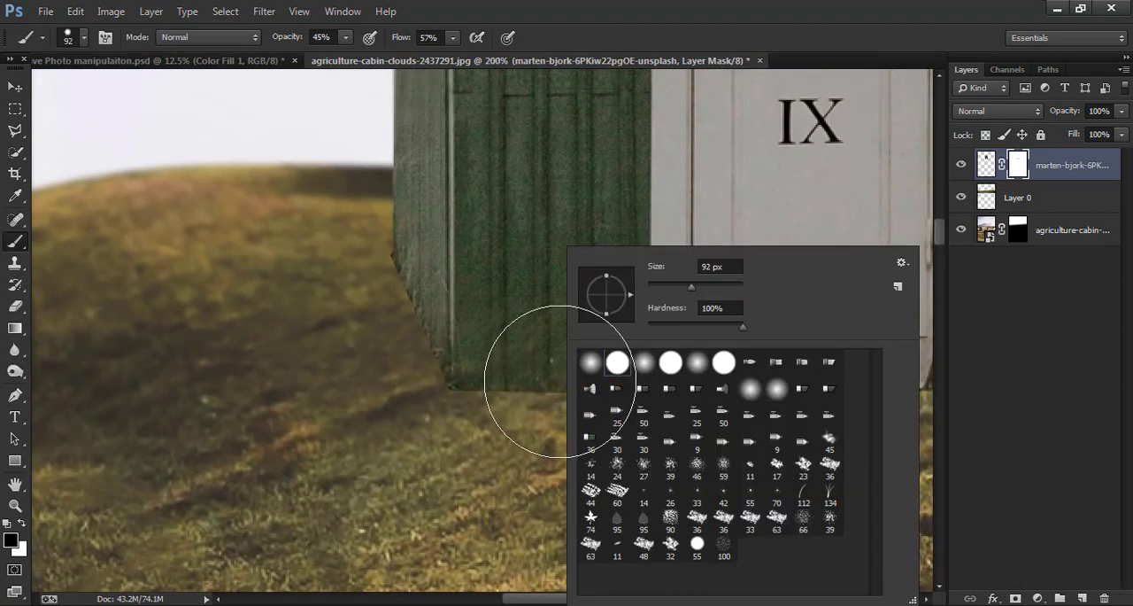
click(543, 388)
key([)
key([)
key([)
key(bracketleft)
key(bracketleft)
key(bracketleft)
key(bracketleft)
key(bracketleft)
key(bracketleft)
key(bracketleft)
key(bracketleft)
key(bracketleft)
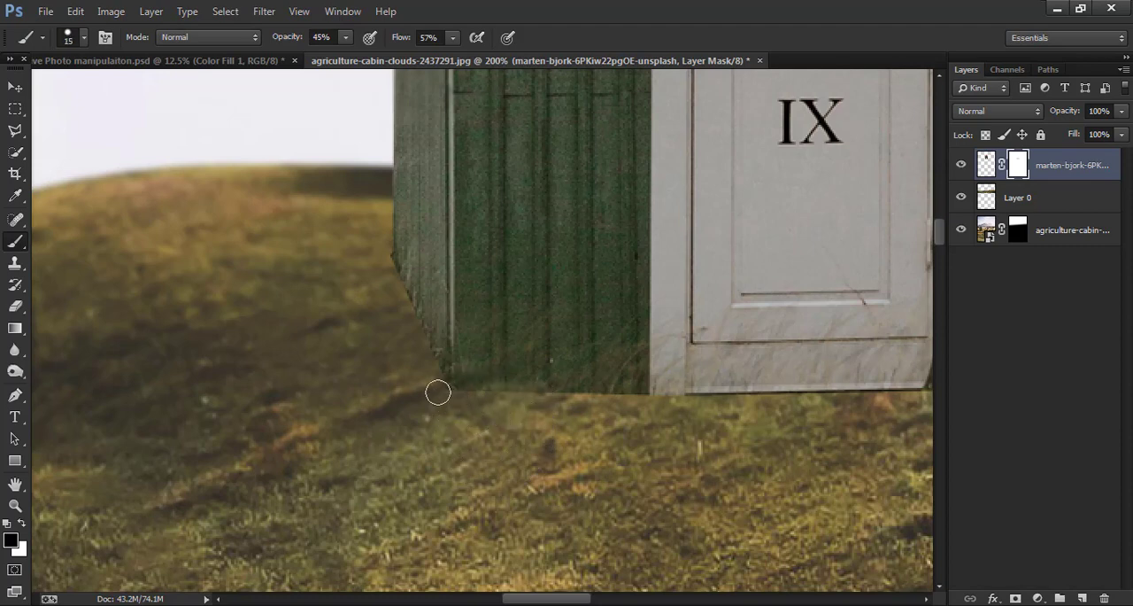
- Try strokes along the hut's base, undo them, and set the brush to 100% opacity, 100% flow and 0% hardness
drag(486, 380, 603, 385)
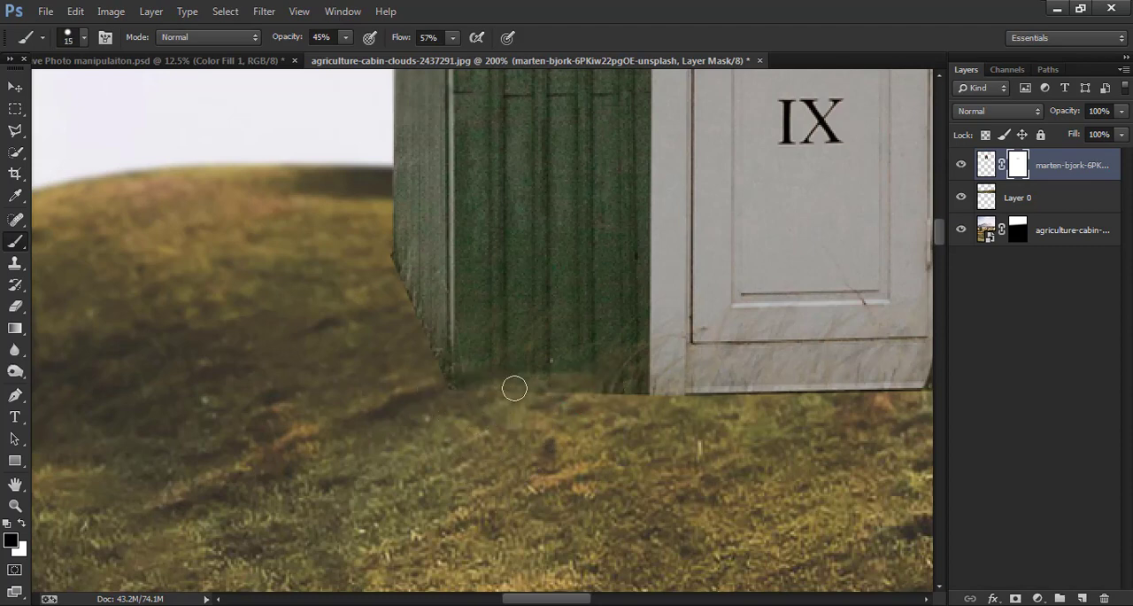
key(ctrl+z)
drag(276, 39, 428, 74)
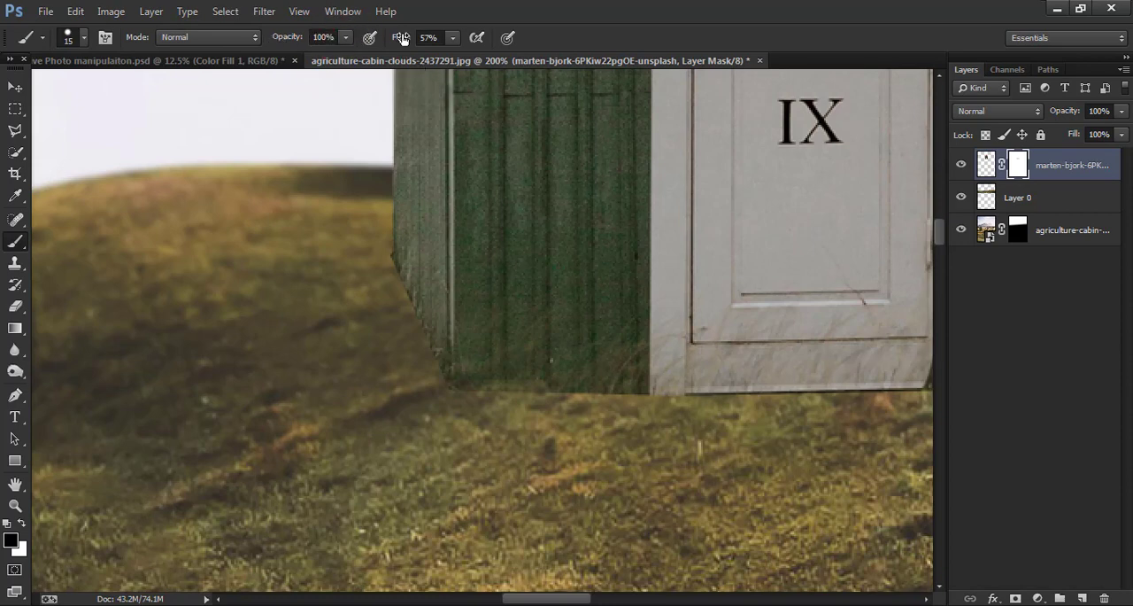
drag(402, 39, 608, 71)
drag(493, 395, 668, 391)
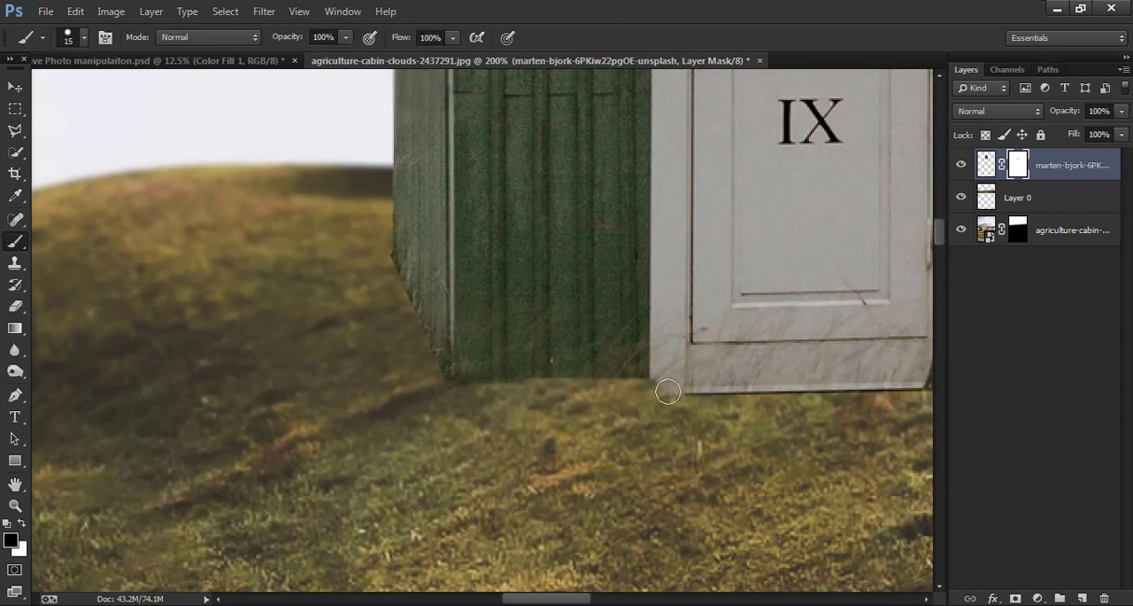
key(ctrl+z)
right_click(620, 417)
key(Tab)
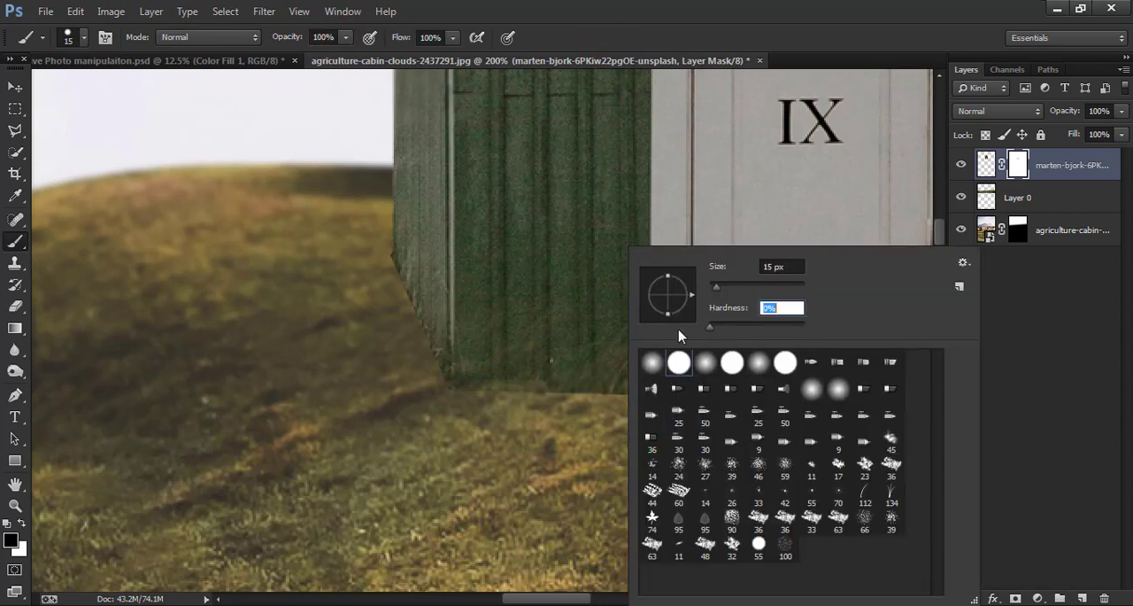
click(608, 396)
- Mask away the hard bottom edge of the hut and its side wall with the soft brush, enlarging it to 30 px
mouse_move(455, 396)
mouse_down()
mouse_move(657, 400)
mouse_move(693, 409)
mouse_up()
drag(711, 449, 545, 474)
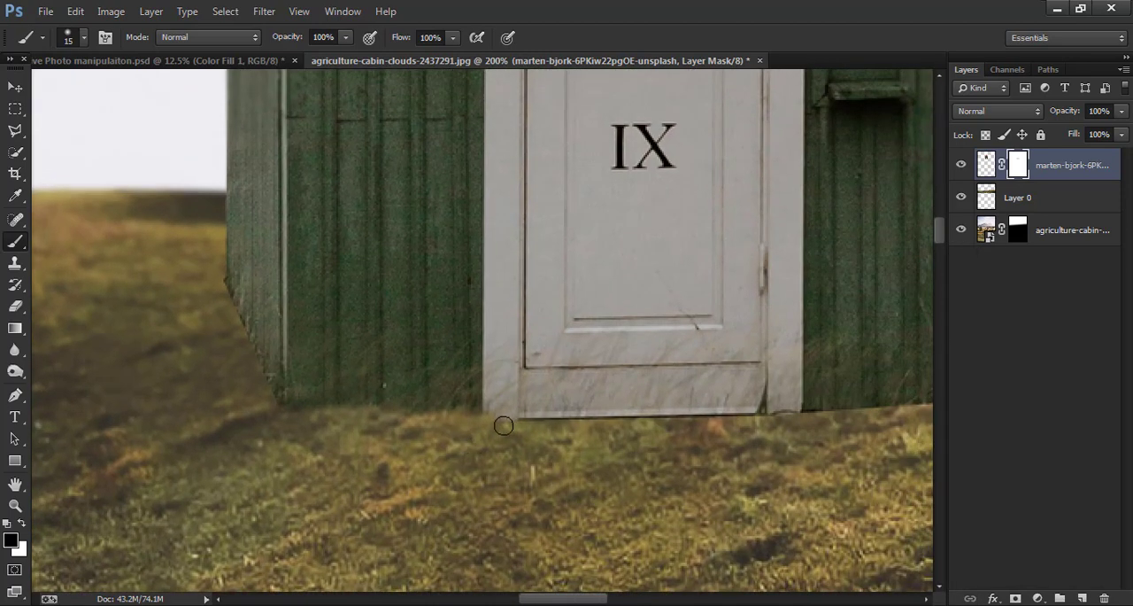
drag(506, 425, 664, 429)
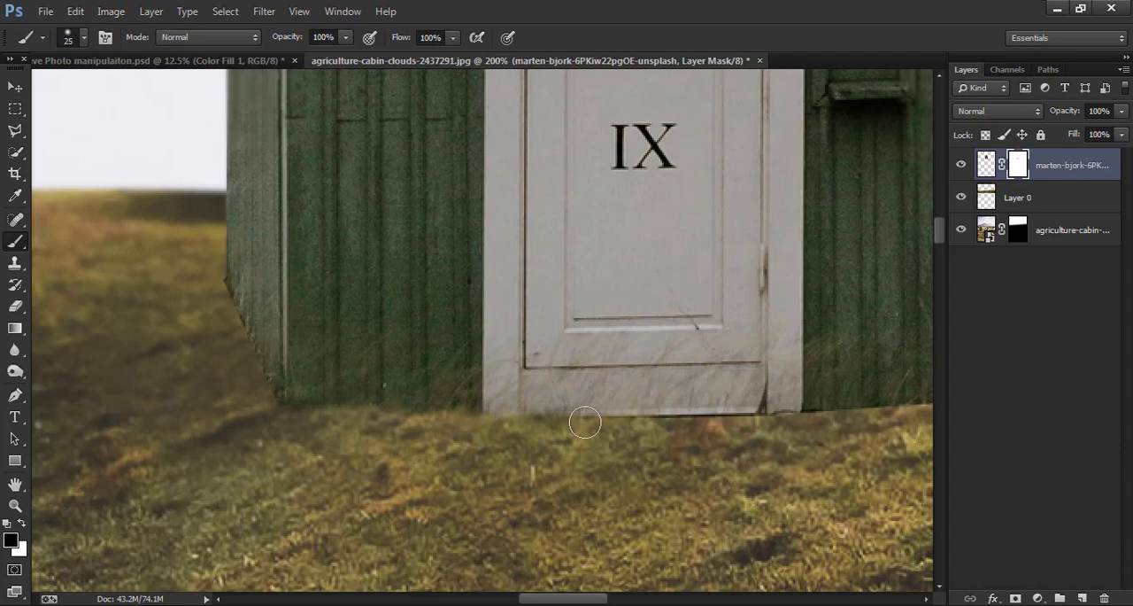
key(])
drag(577, 422, 752, 422)
mouse_move(753, 445)
mouse_down()
mouse_move(534, 498)
mouse_move(569, 477)
mouse_move(755, 452)
mouse_move(814, 456)
mouse_up()
drag(82, 510, 656, 520)
mouse_move(617, 466)
mouse_down()
mouse_move(566, 361)
mouse_move(570, 405)
mouse_move(560, 357)
mouse_up()
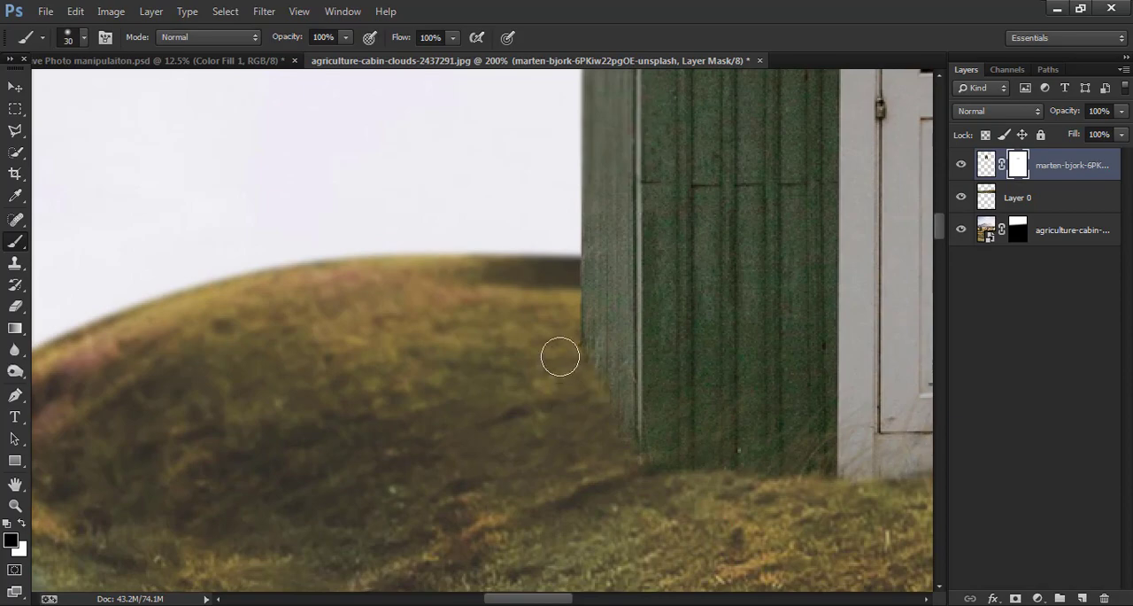
- Move the landscape photo layer up by about 8.75 cm so its mountains show behind the hut and hills
key(ctrl+minus)
key(ctrl+minus)
key(ctrl+minus)
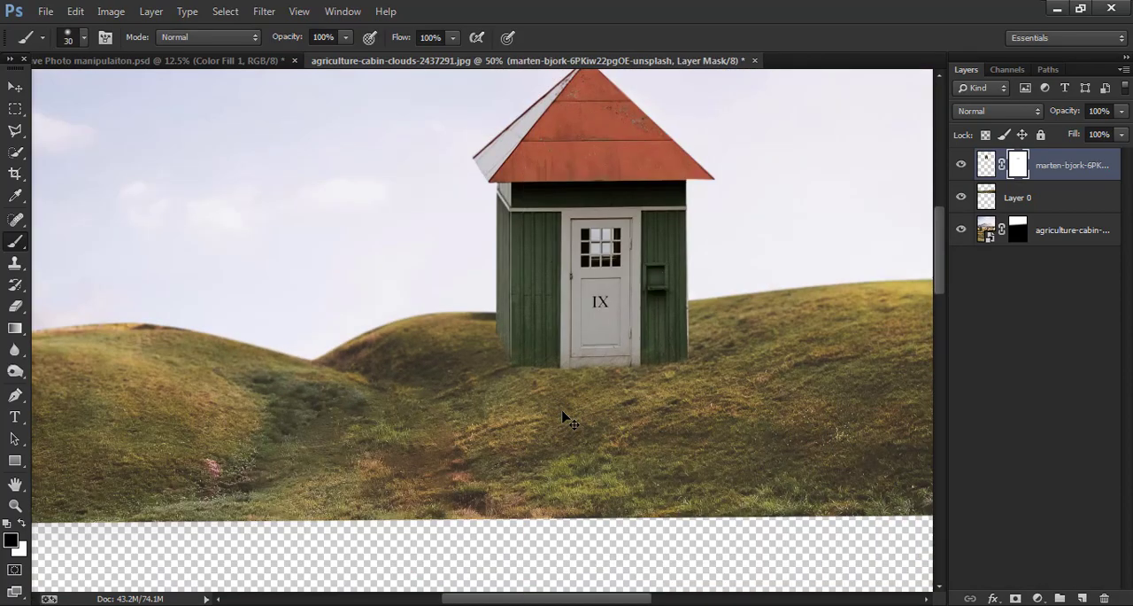
key(ctrl+minus)
key(ctrl+minus)
key(ctrl+minus)
key(ctrl+minus)
key(ctrl+plus)
key(ctrl+minus)
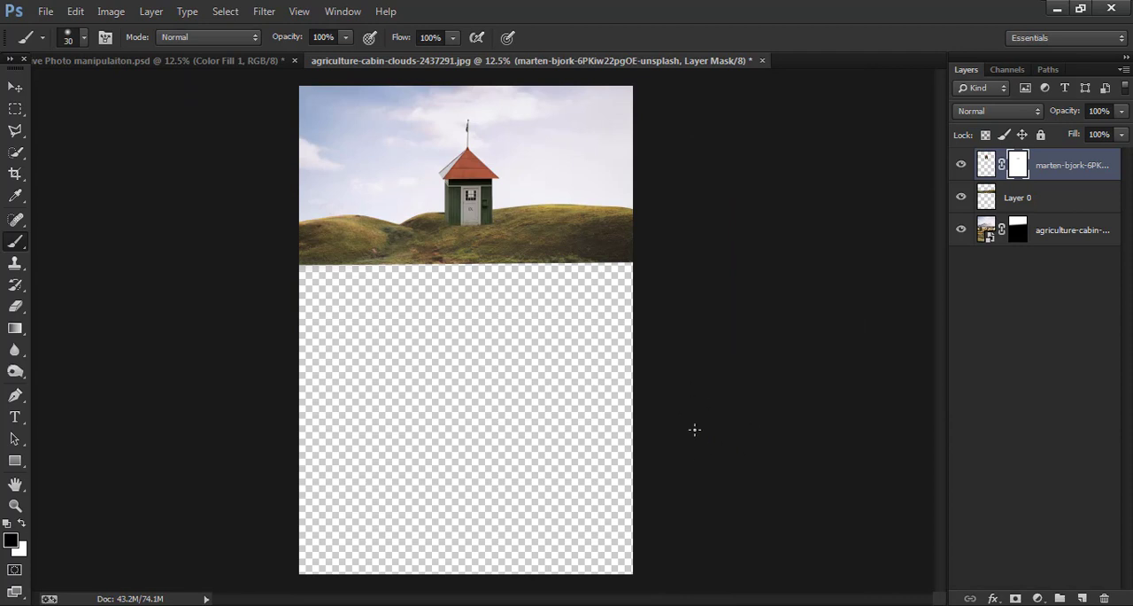
click(15, 86)
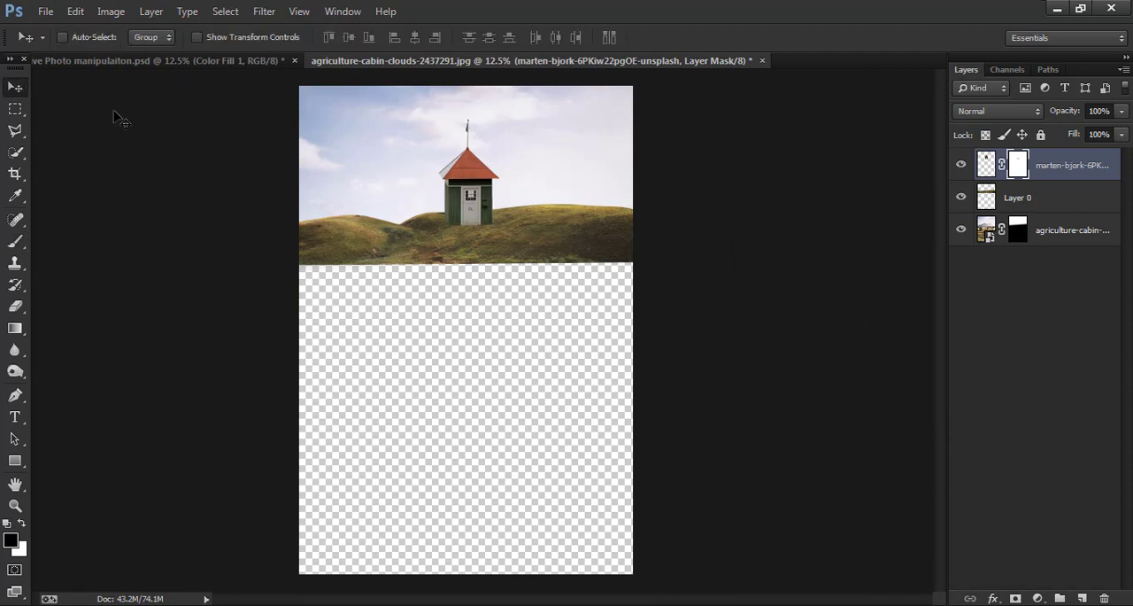
click(1073, 232)
drag(630, 257, 624, 225)
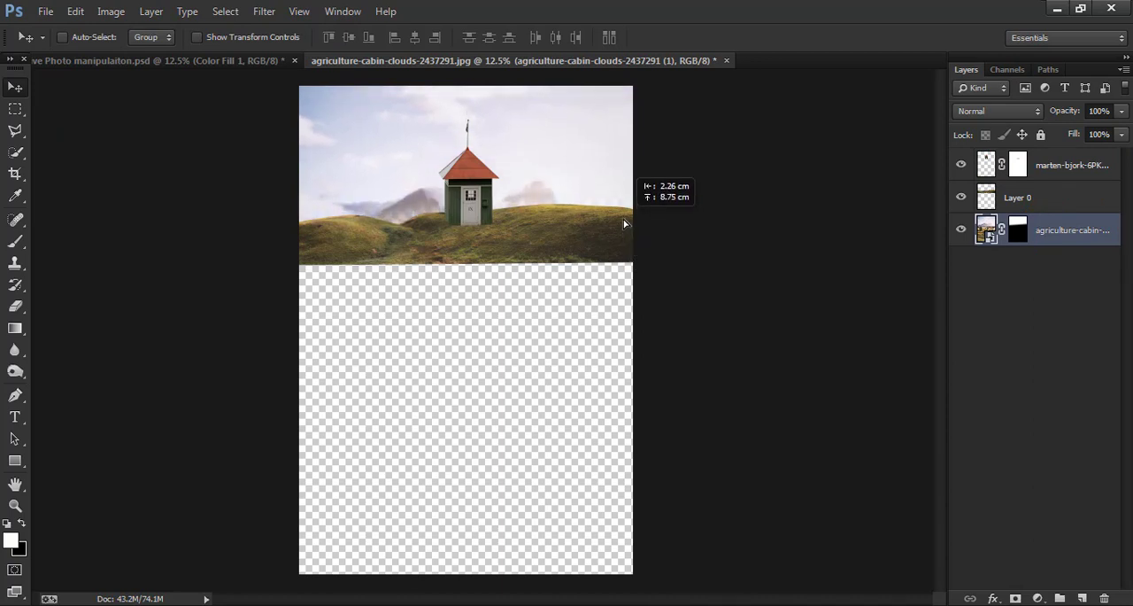
drag(624, 225, 625, 225)
key(ctrl+alt+z)
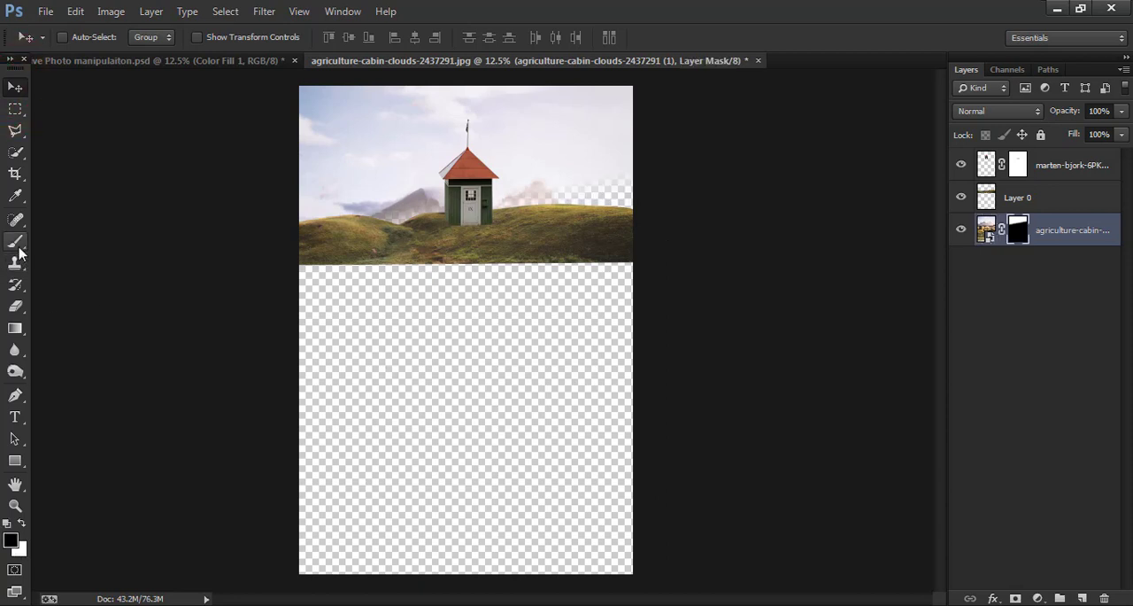
- Paint white on the landscape photo's mask with a 300 px soft brush to fill the transparent gap above the hills
click(18, 245)
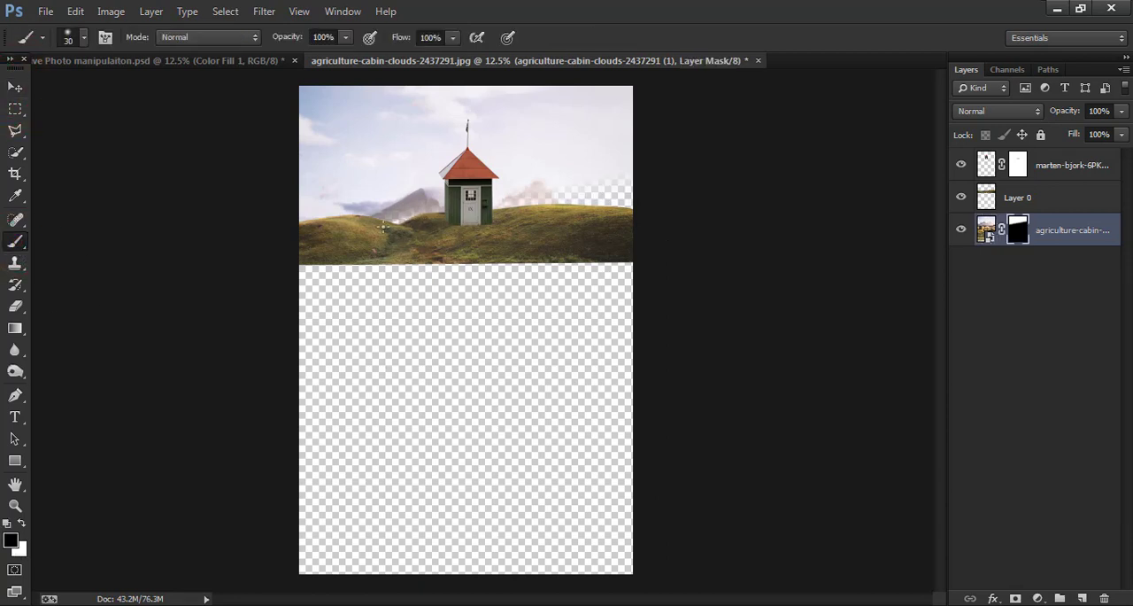
click(20, 524)
key(bracketright)
key(bracketright)
key(bracketright)
drag(416, 230, 428, 232)
drag(487, 232, 448, 237)
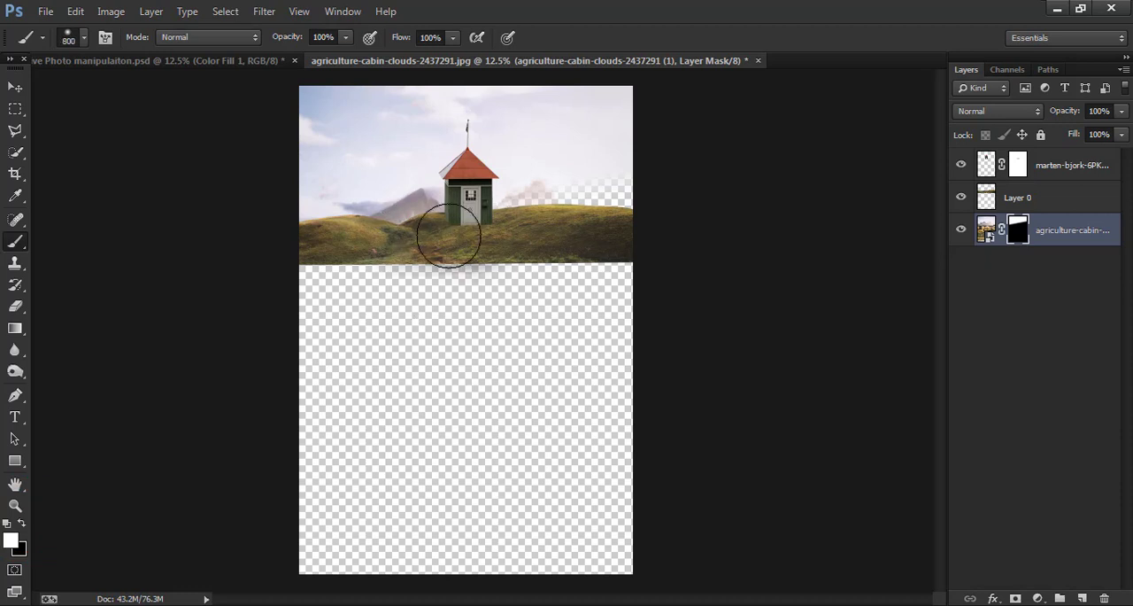
key(ctrl+z)
key(bracketleft)
key(bracketleft)
key(bracketleft)
key(bracketleft)
key(bracketleft)
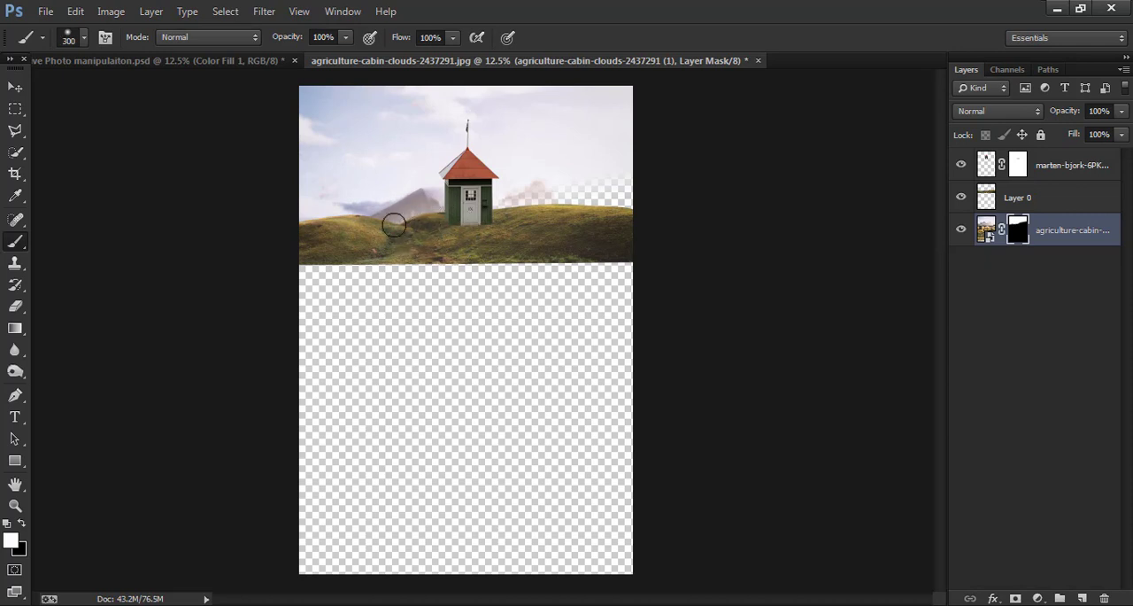
drag(469, 217, 601, 194)
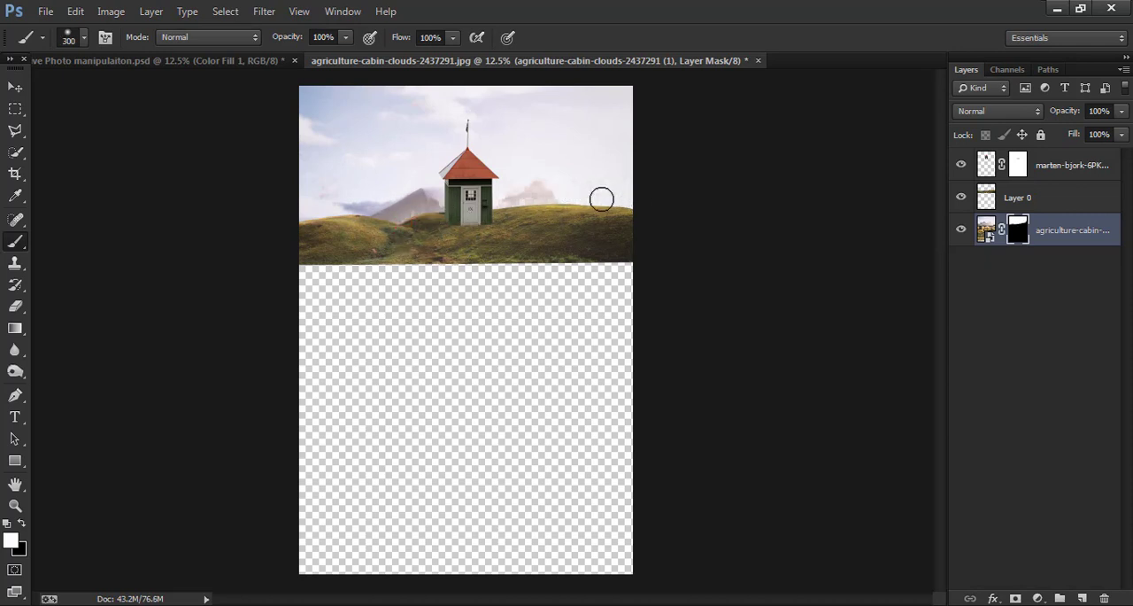
- Place the cave photo sunny-ng-u6Ody-EZKIM-unsplash.jpg and position it directly under the grassy hill strip
click(15, 86)
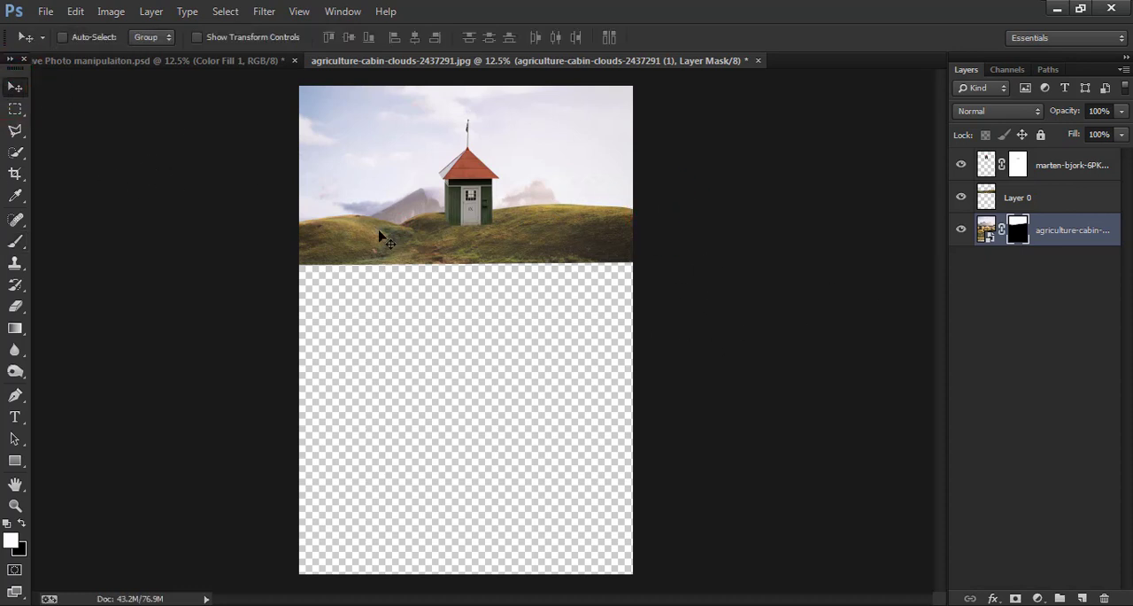
click(45, 12)
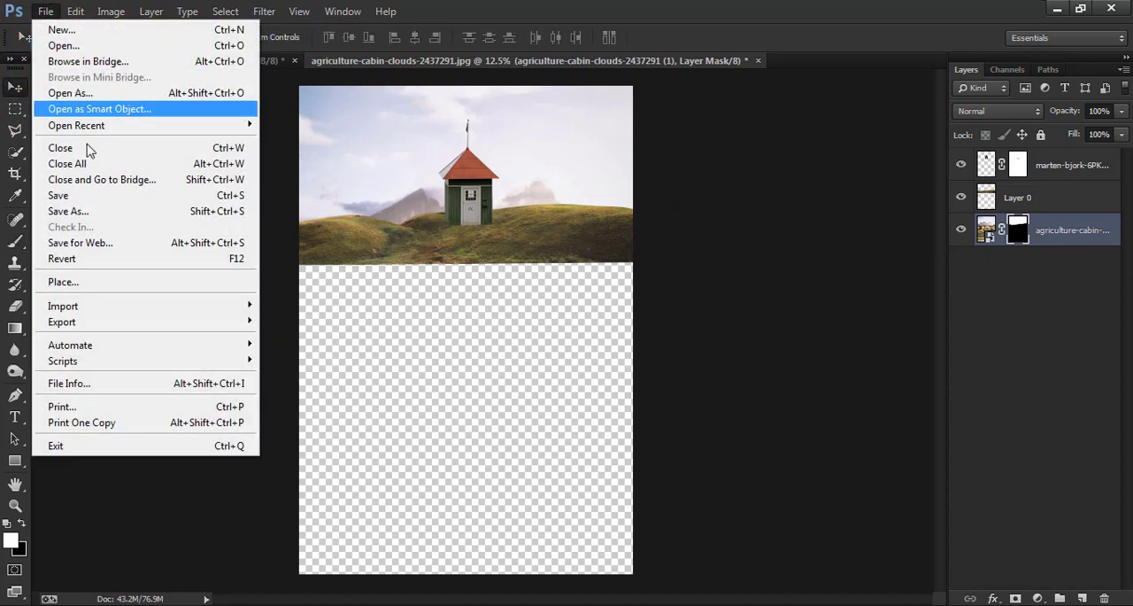
click(119, 284)
click(557, 328)
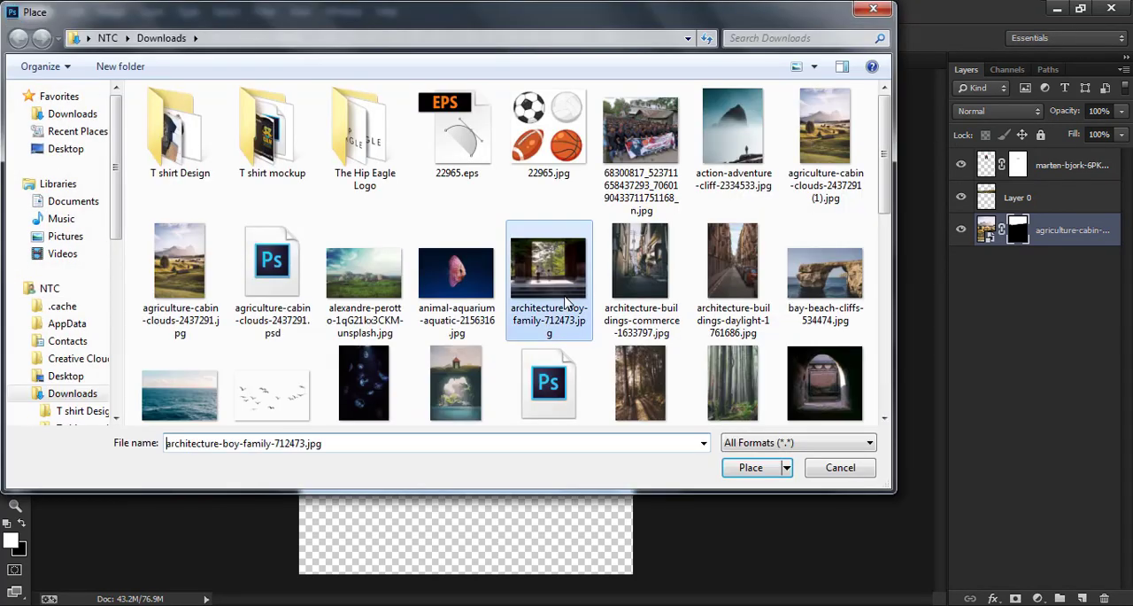
scroll(567, 303, down, 1)
scroll(567, 303, down, 3)
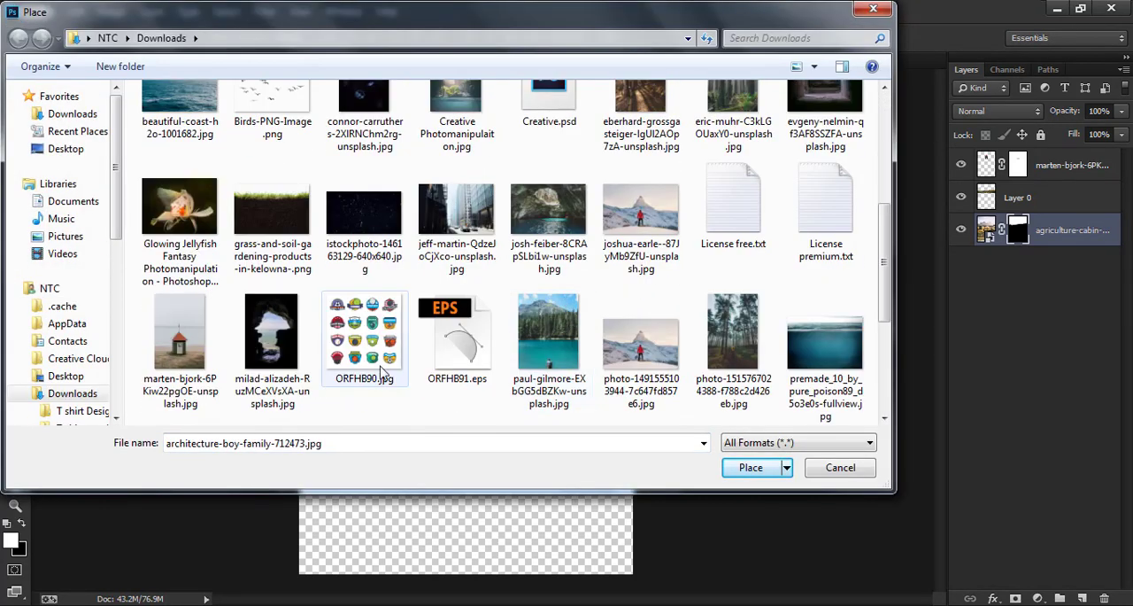
scroll(611, 336, down, 2)
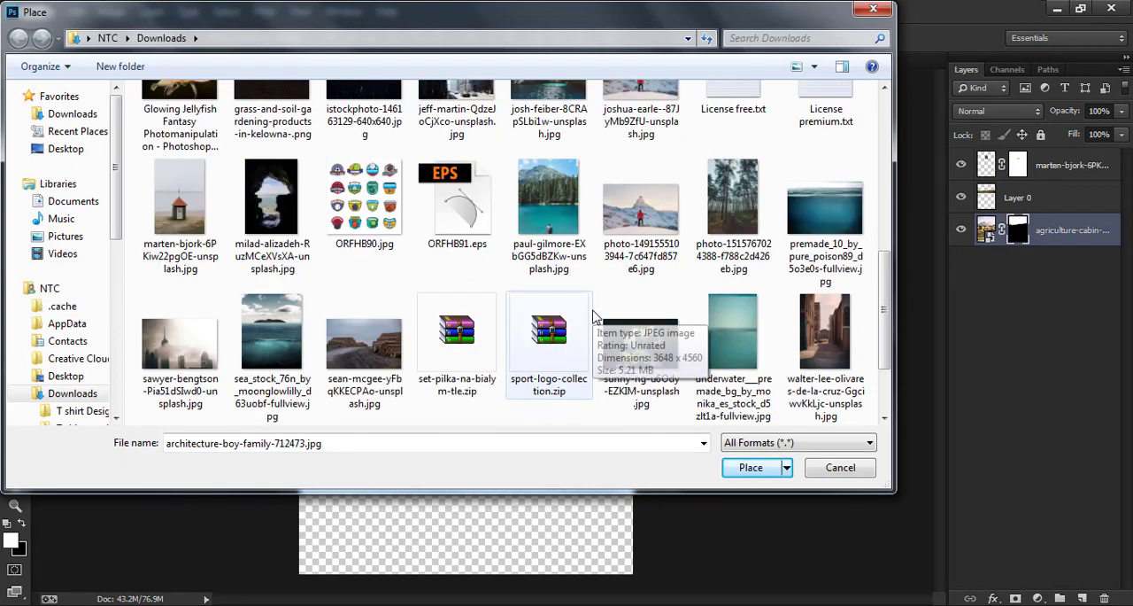
scroll(647, 345, down, 2)
click(646, 277)
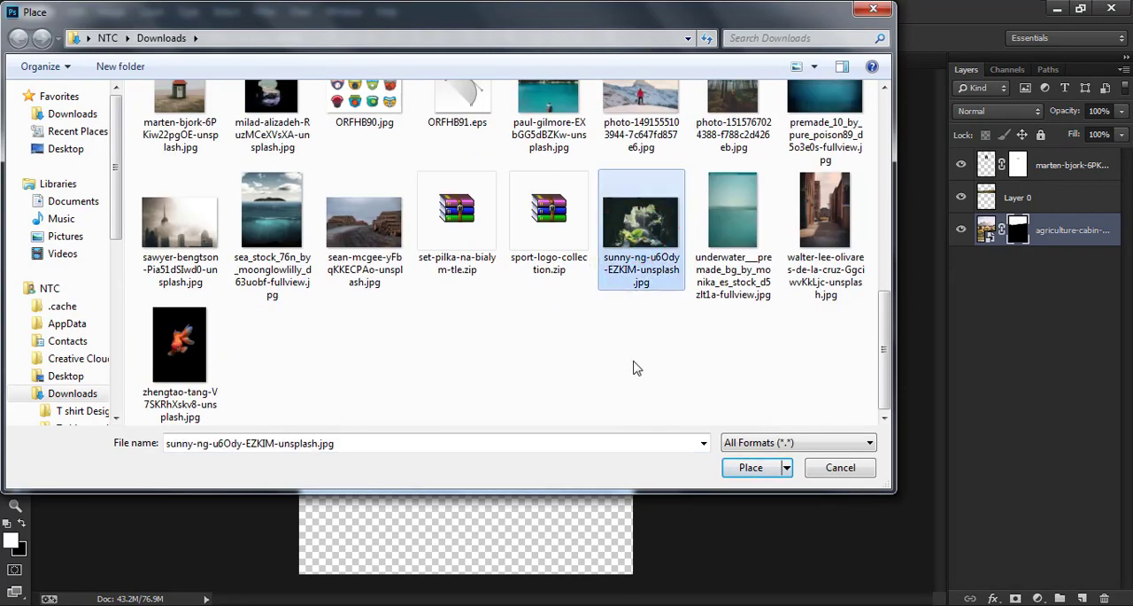
click(748, 468)
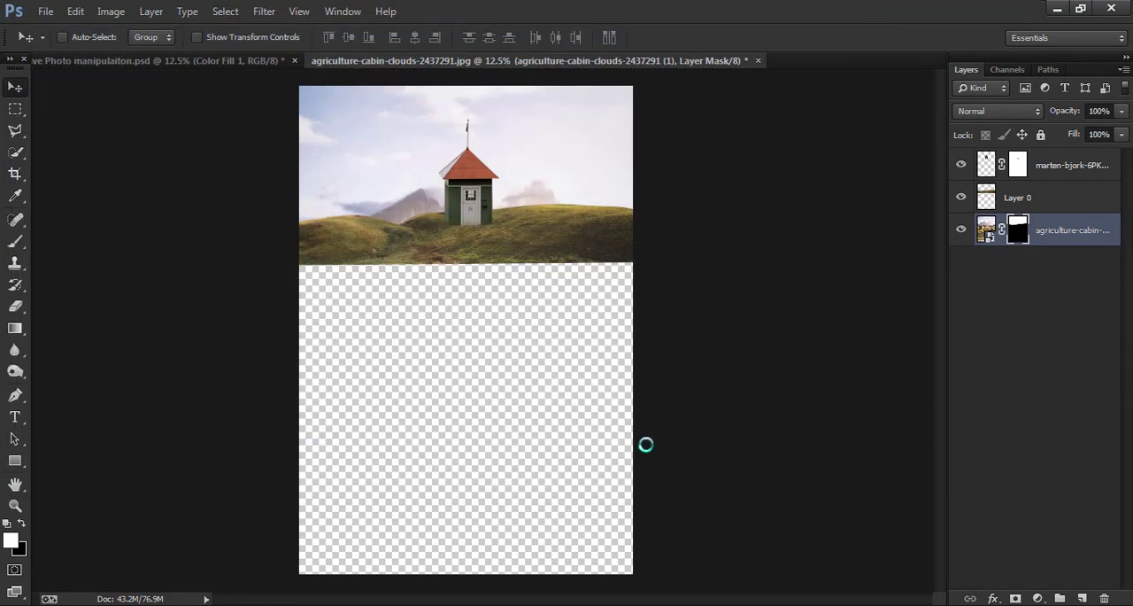
drag(605, 427, 608, 463)
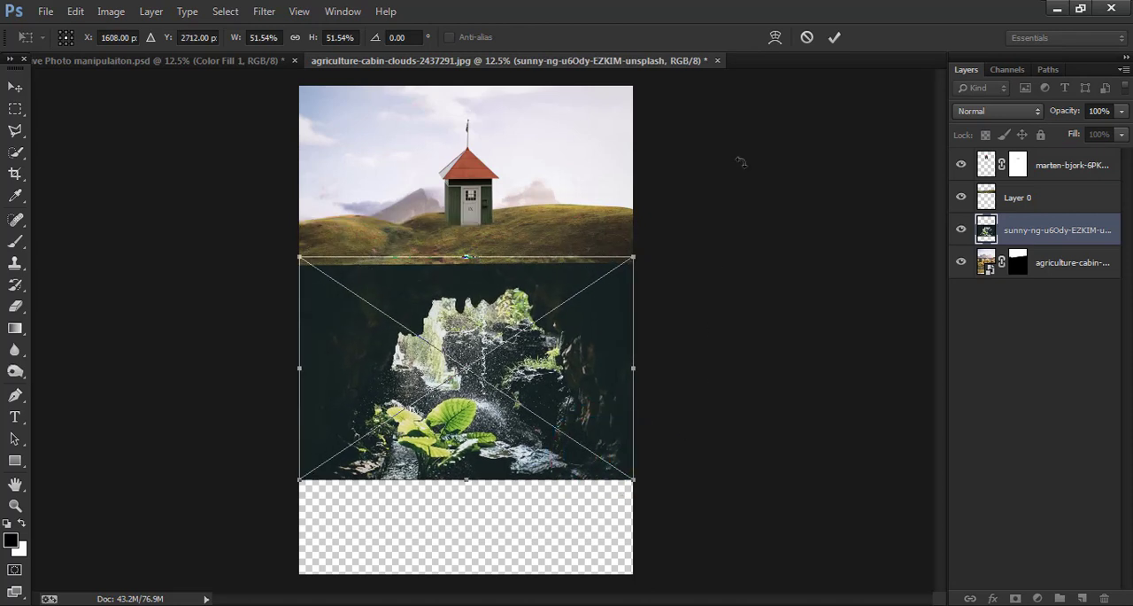
click(834, 40)
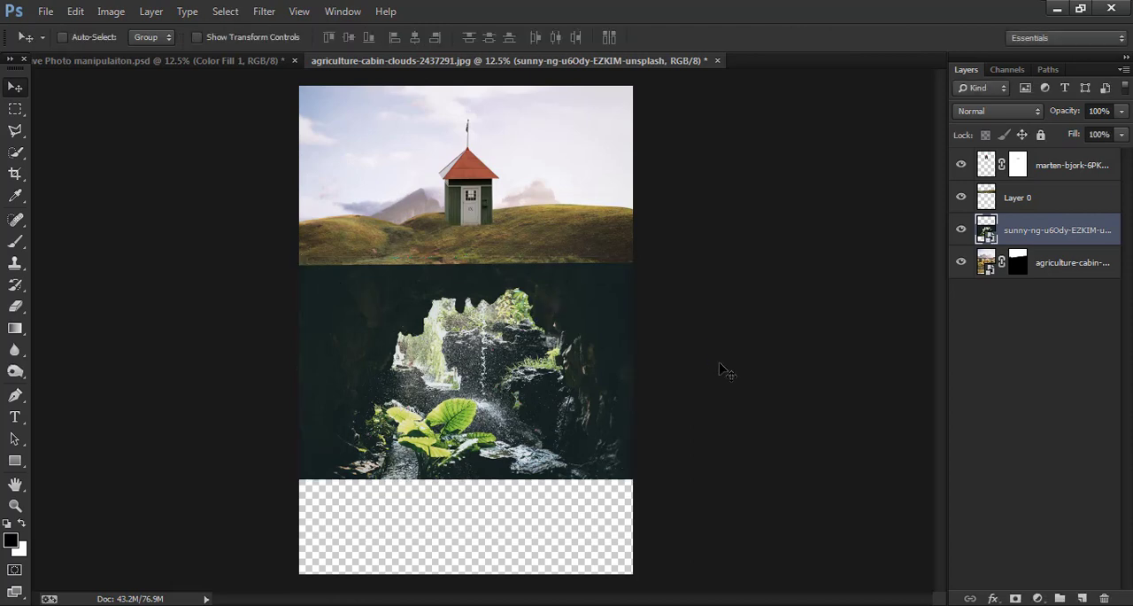
- Add a new empty layer above the hut layer at the top of the stack
key(ctrl+plus)
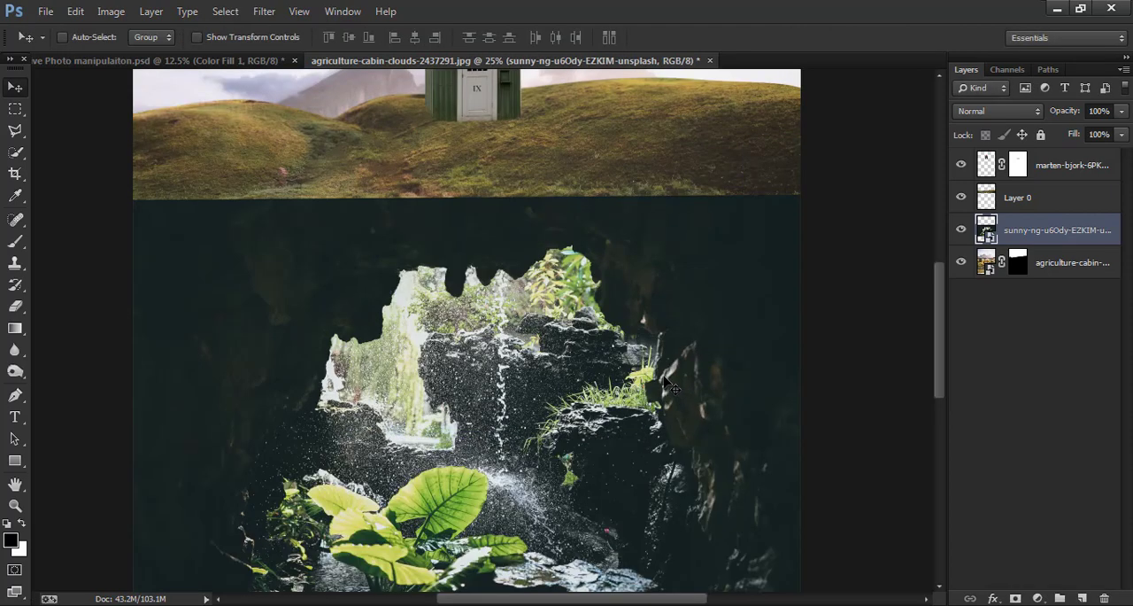
click(1045, 168)
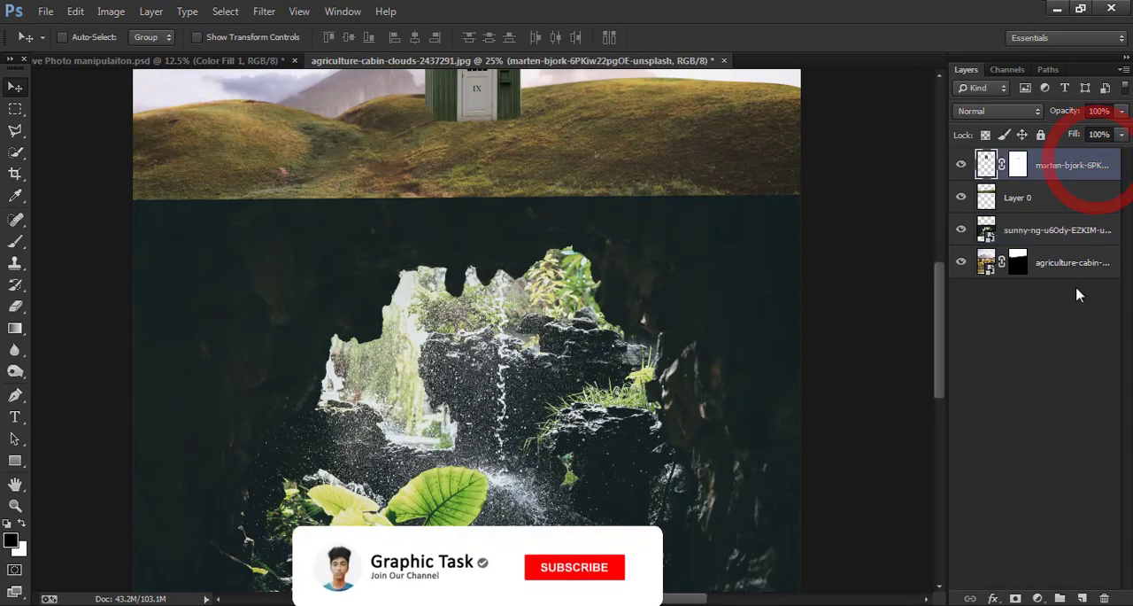
click(1080, 599)
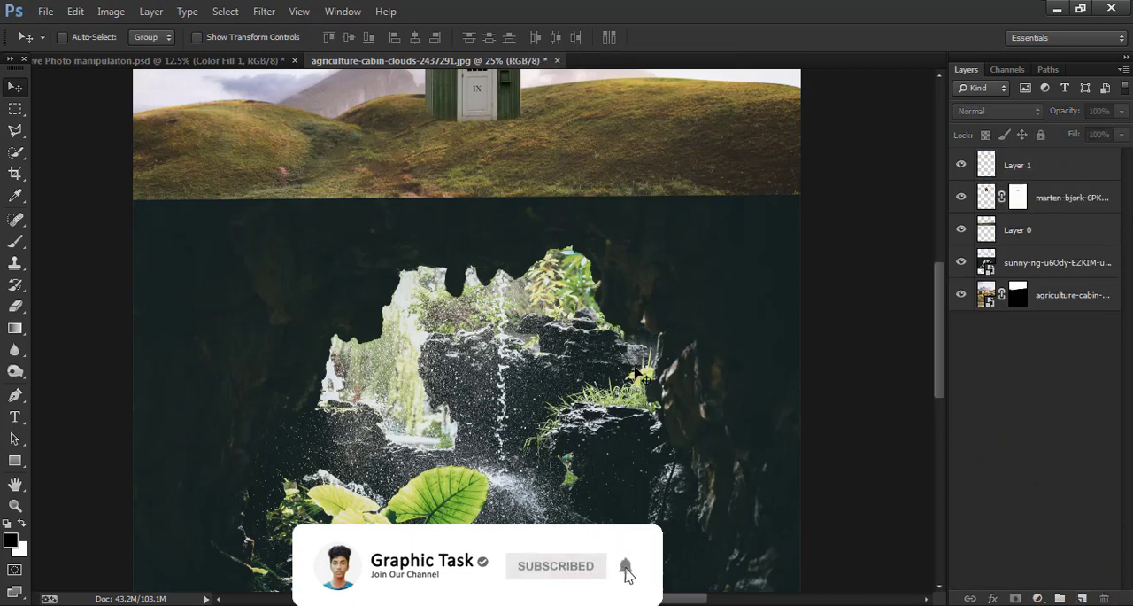
click(1045, 163)
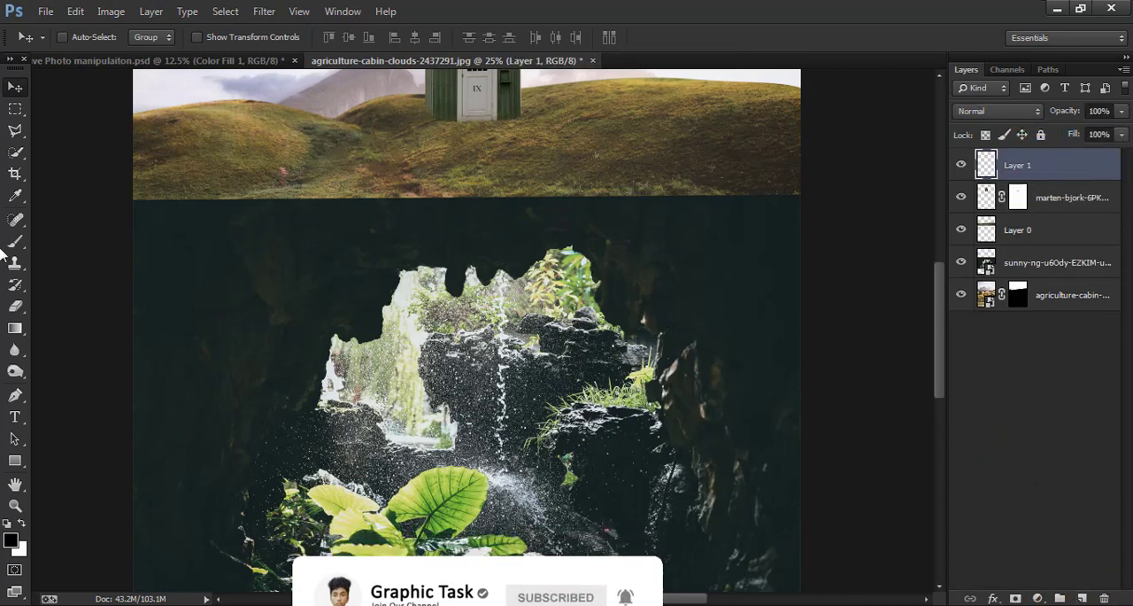
- Paint dark cave colour over the left part of the grass edge with a 700 px soft brush and lower the layer's opacity
key(b)
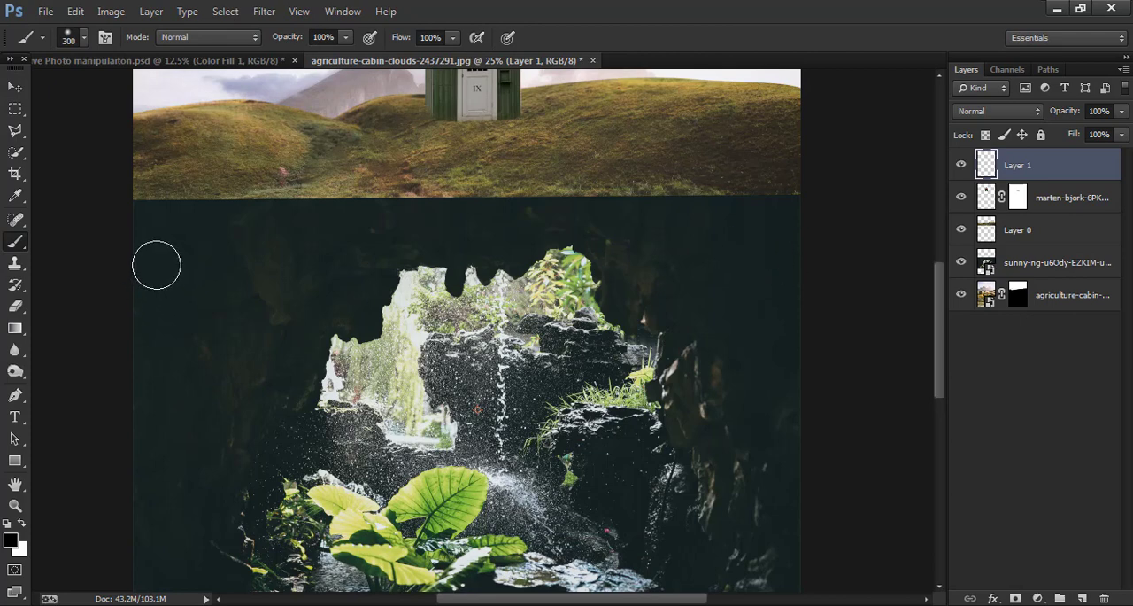
click(163, 186)
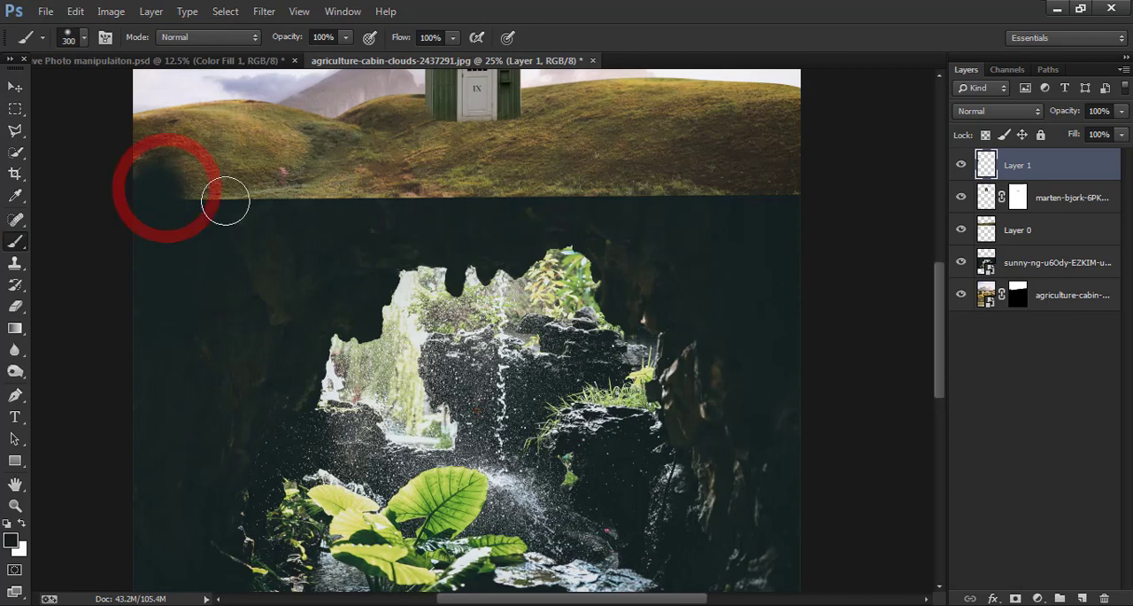
key(bracketright)
key(bracketright)
key(bracketright)
key(bracketright)
click(194, 203)
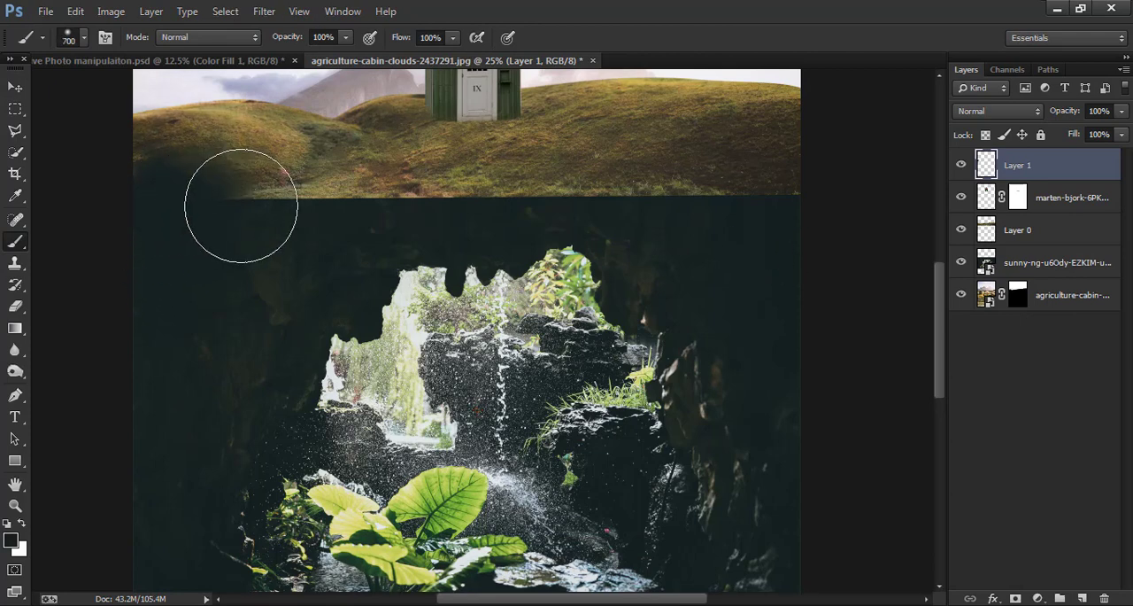
click(289, 199)
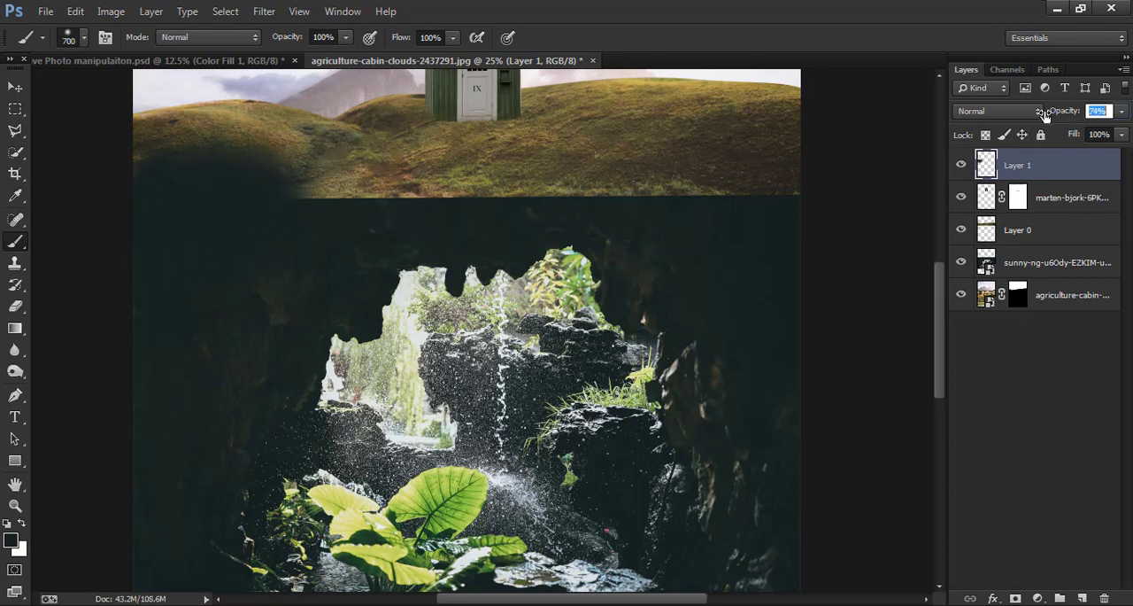
drag(1045, 115, 1044, 116)
- Paint the dark colour across the rest of the grass-to-cave seam on the 89% opacity layer, reducing the brush to 300 px
drag(544, 239, 585, 359)
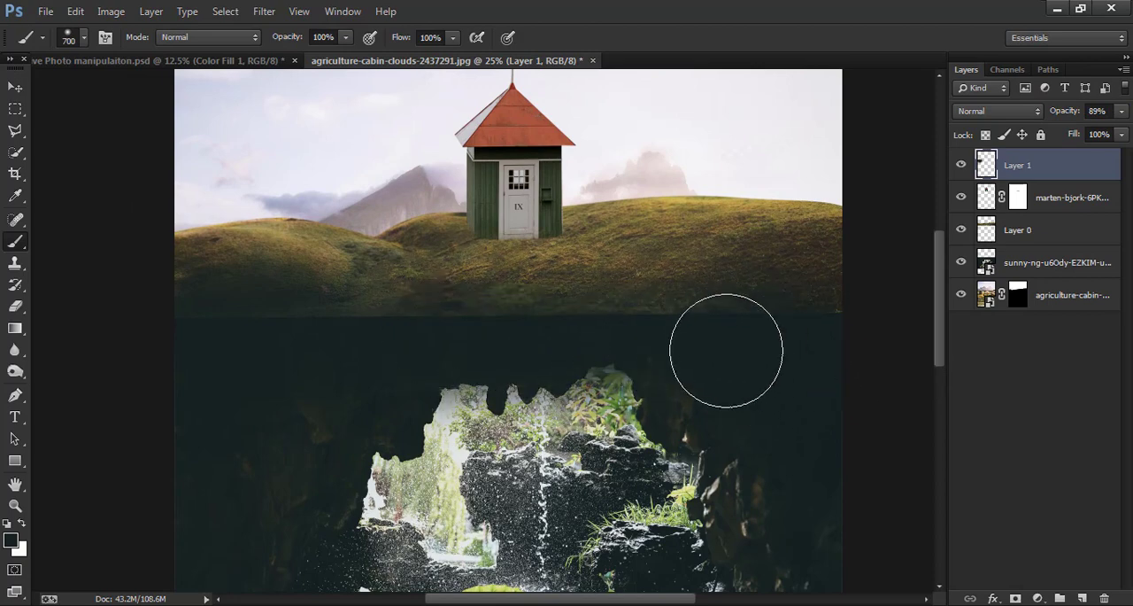
mouse_move(726, 351)
mouse_down()
mouse_move(771, 338)
mouse_move(819, 347)
mouse_move(652, 328)
mouse_up()
mouse_move(652, 327)
mouse_down()
mouse_move(758, 329)
mouse_move(703, 332)
mouse_move(796, 352)
mouse_move(769, 331)
mouse_move(838, 357)
mouse_up()
mouse_move(97, 344)
mouse_down()
mouse_move(173, 327)
mouse_move(312, 338)
mouse_move(301, 351)
mouse_move(323, 362)
mouse_move(314, 353)
mouse_move(438, 334)
mouse_up()
key([)
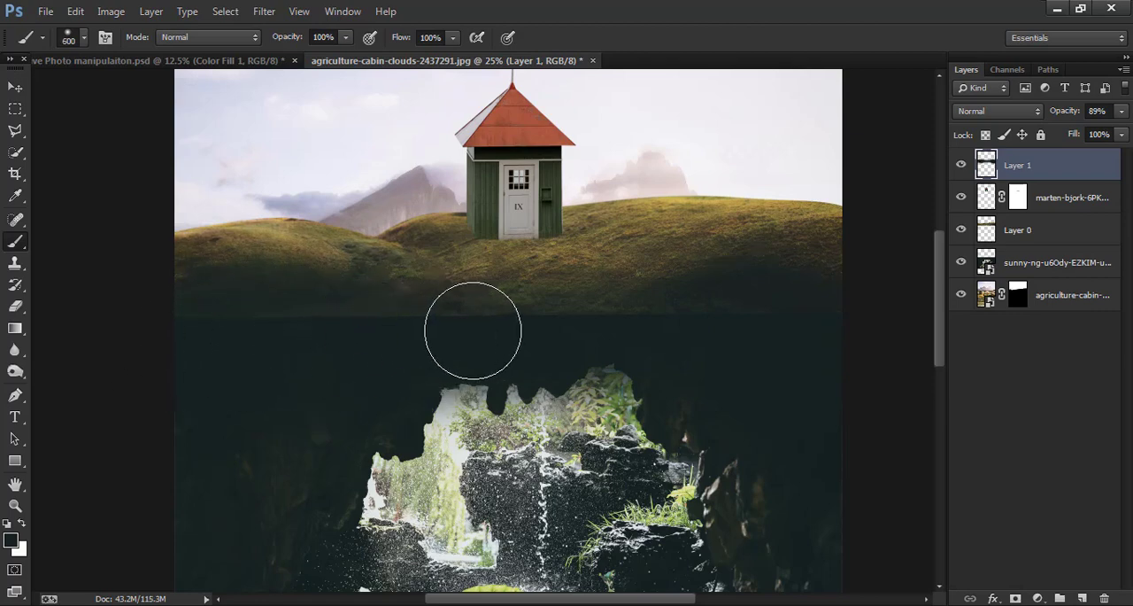
key([)
key([)
key([)
key([)
key([)
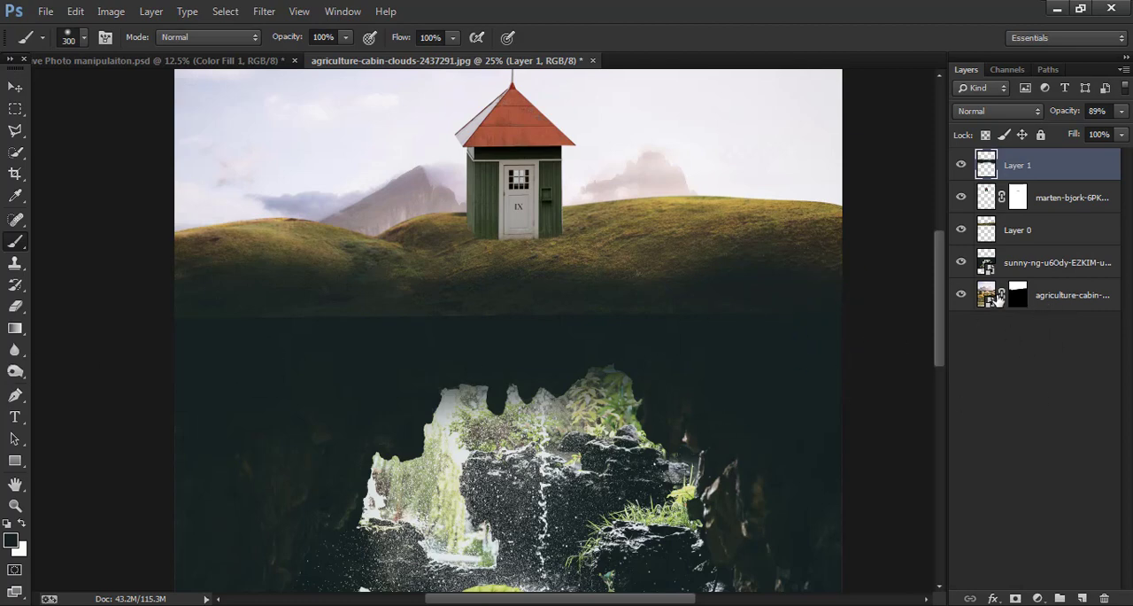
- Try to erase the hard lower edge of the grassy hill layer, Layer 0, with a 500 px soft eraser
click(963, 264)
click(963, 263)
click(961, 296)
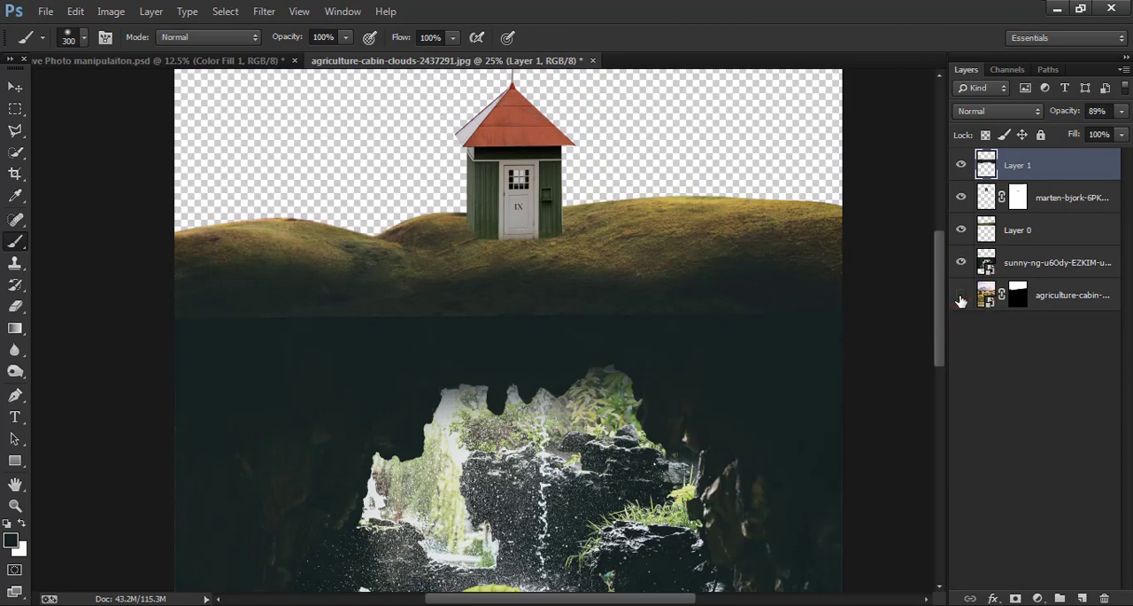
click(960, 295)
click(962, 230)
click(961, 229)
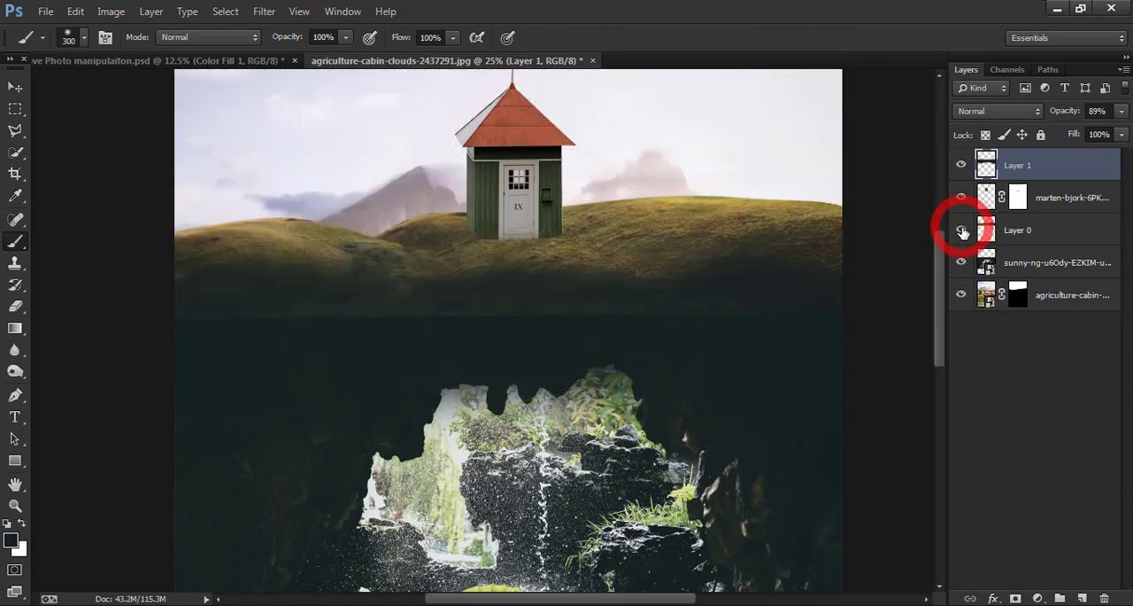
click(1045, 239)
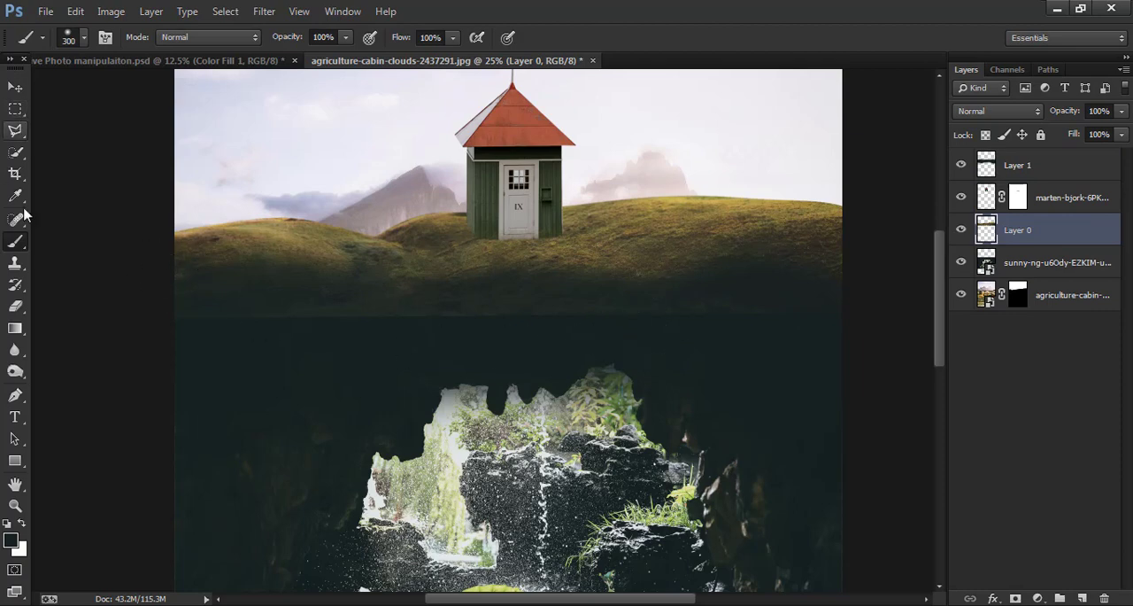
click(15, 305)
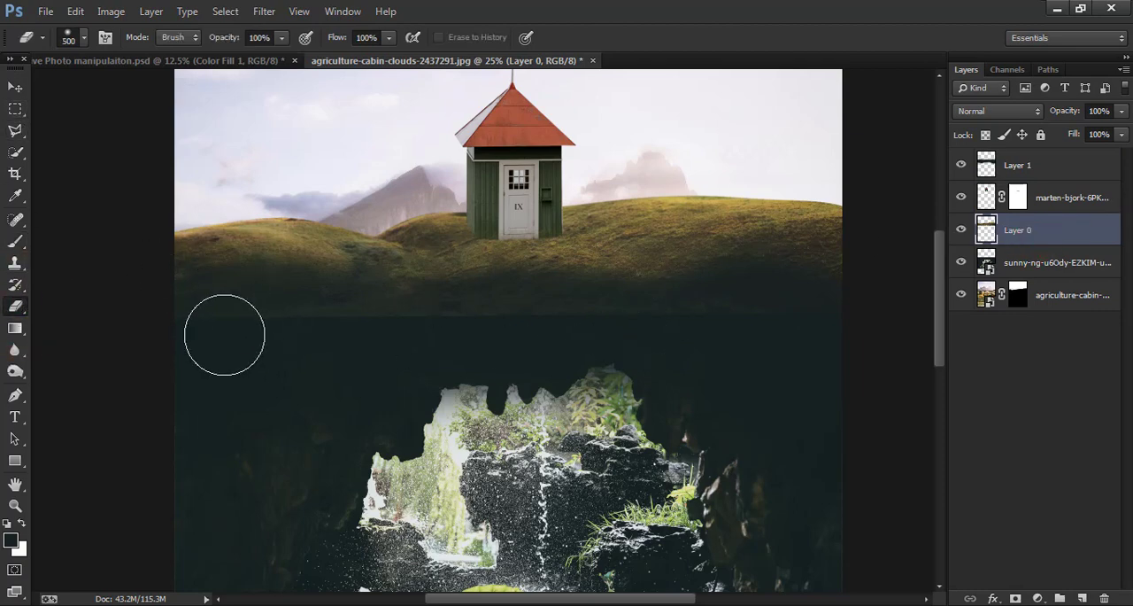
drag(345, 331, 209, 331)
click(395, 322)
key(ctrl+z)
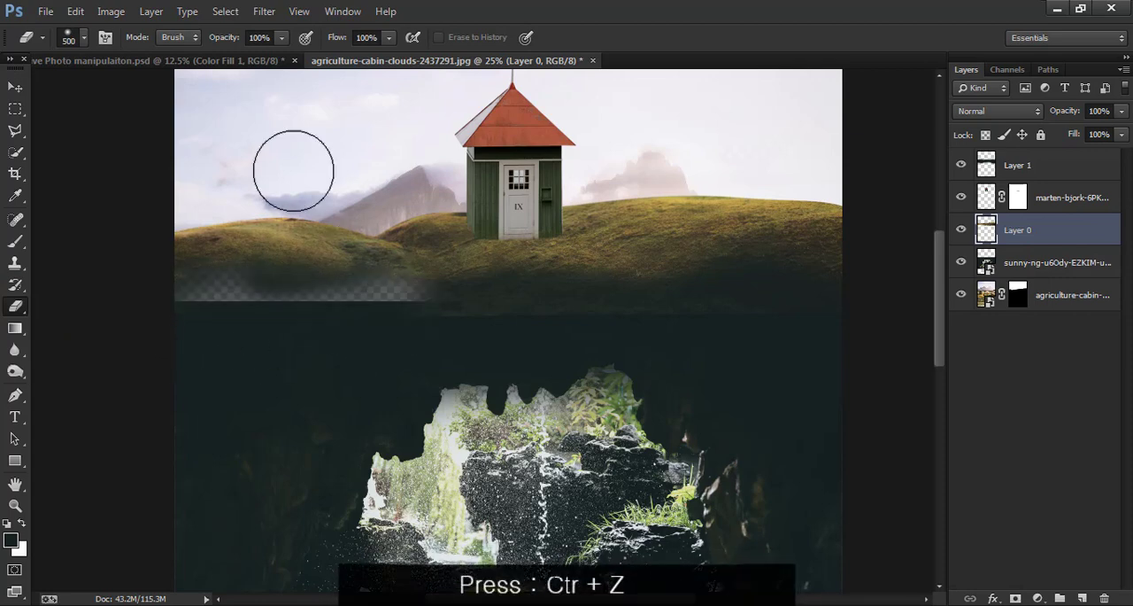
key(ctrl+z)
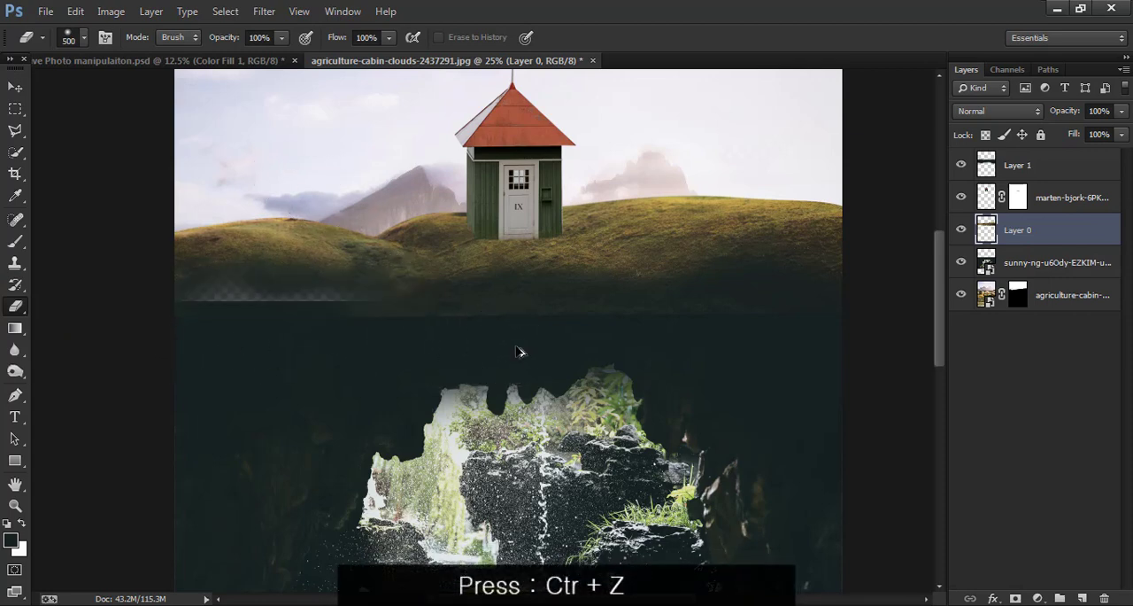
key(ctrl+z)
- Restack the layers so the grassy hill layer sits above the hut layer, with the dark painted layer on top
drag(1067, 233, 1064, 162)
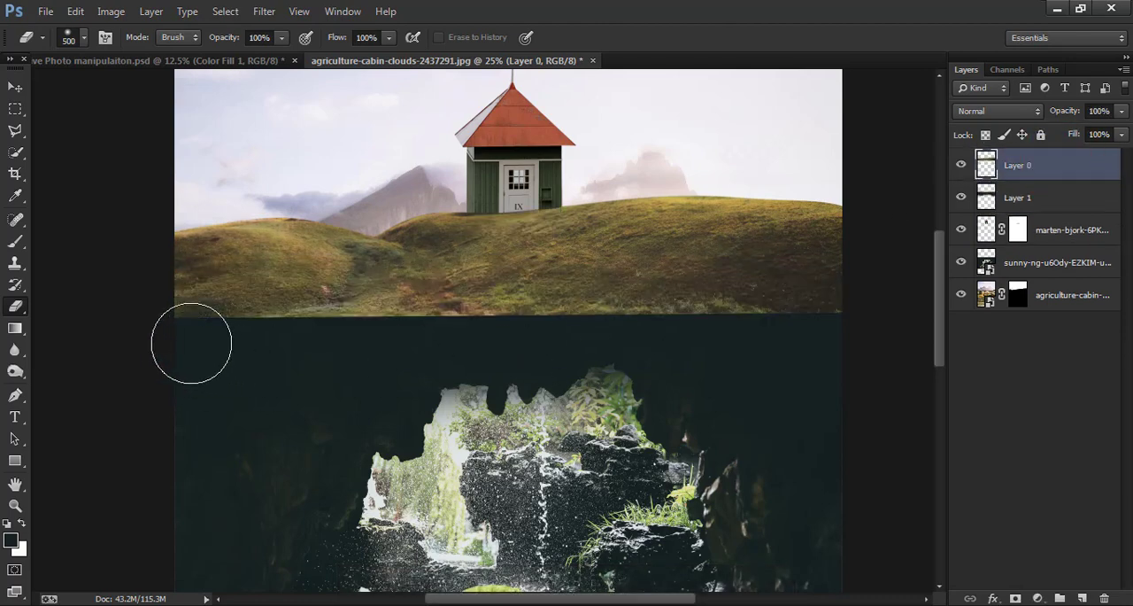
drag(191, 342, 176, 342)
key(ctrl+z)
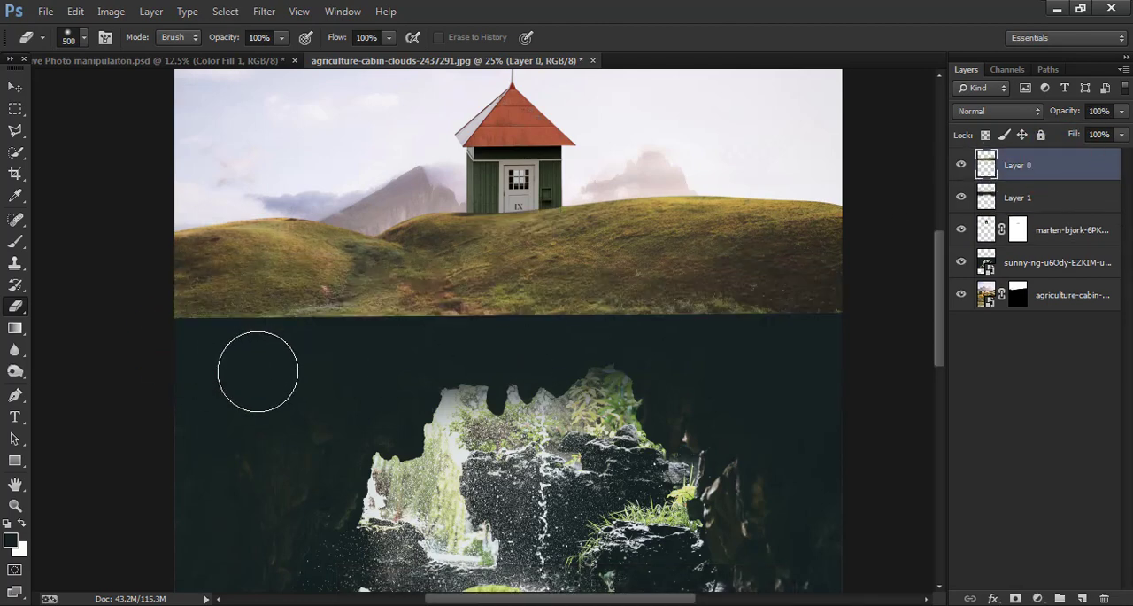
click(14, 87)
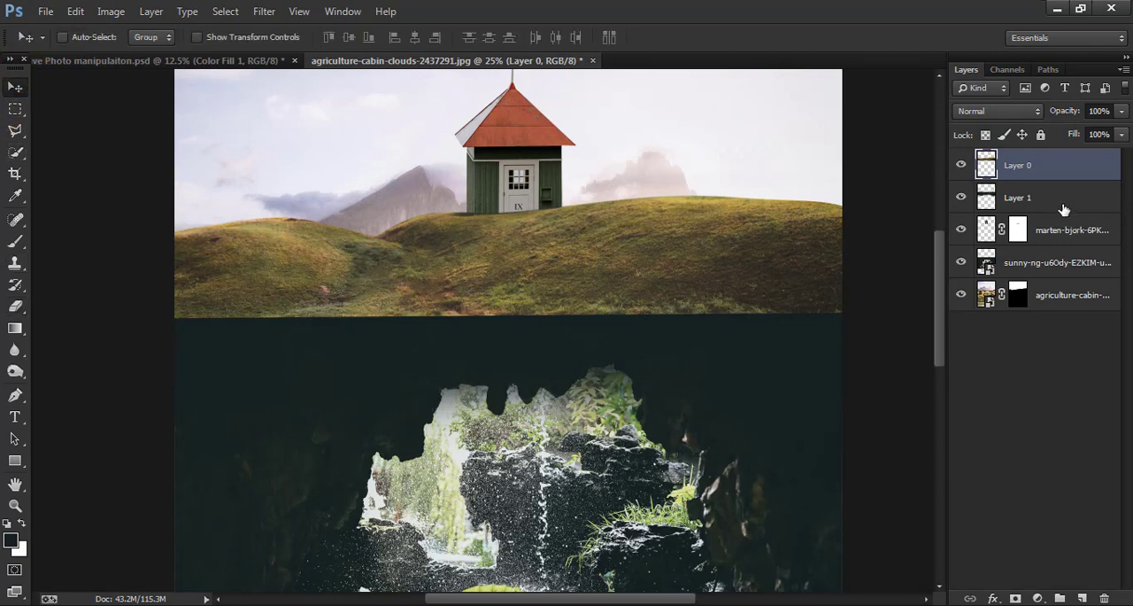
drag(1064, 209, 1090, 159)
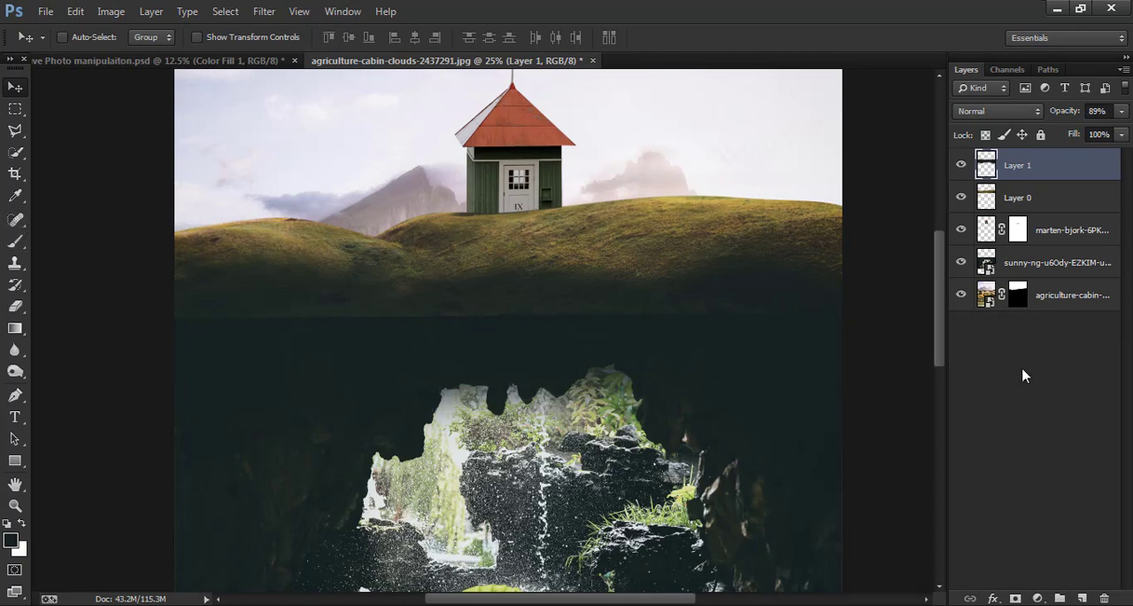
- Add a solid colour fill layer in grey #6a6863 beneath all the other layers
click(1082, 599)
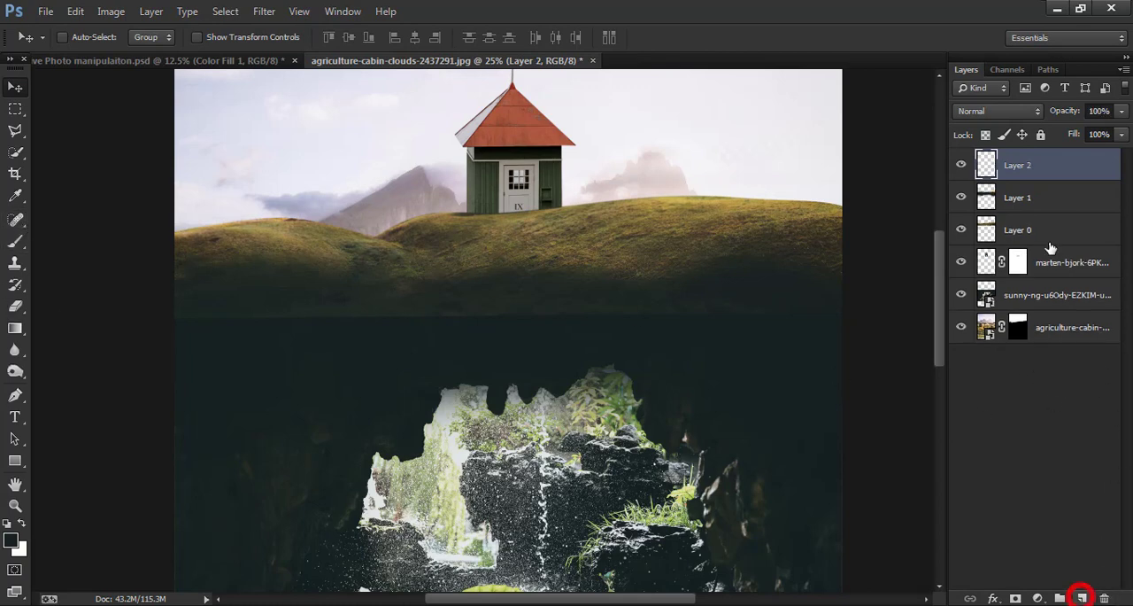
drag(1062, 170, 1074, 349)
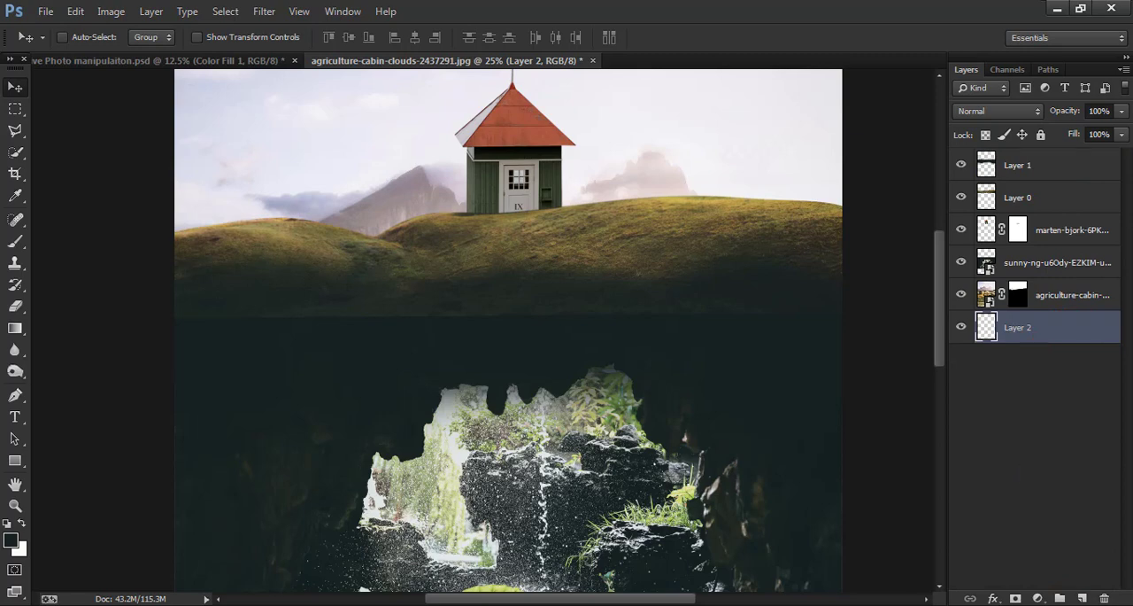
click(1038, 599)
click(997, 236)
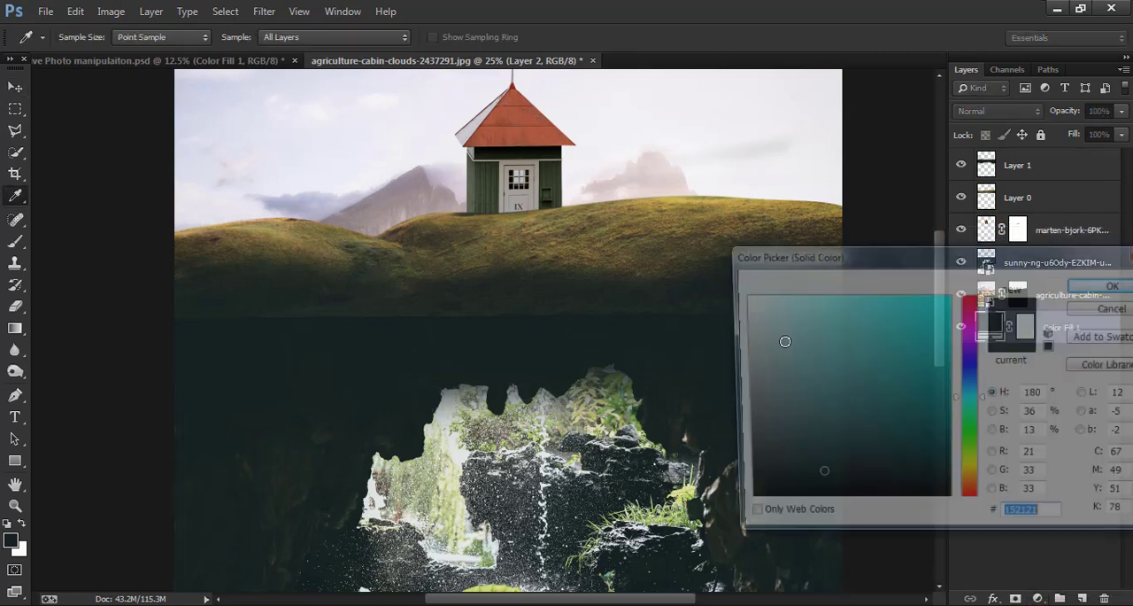
click(738, 441)
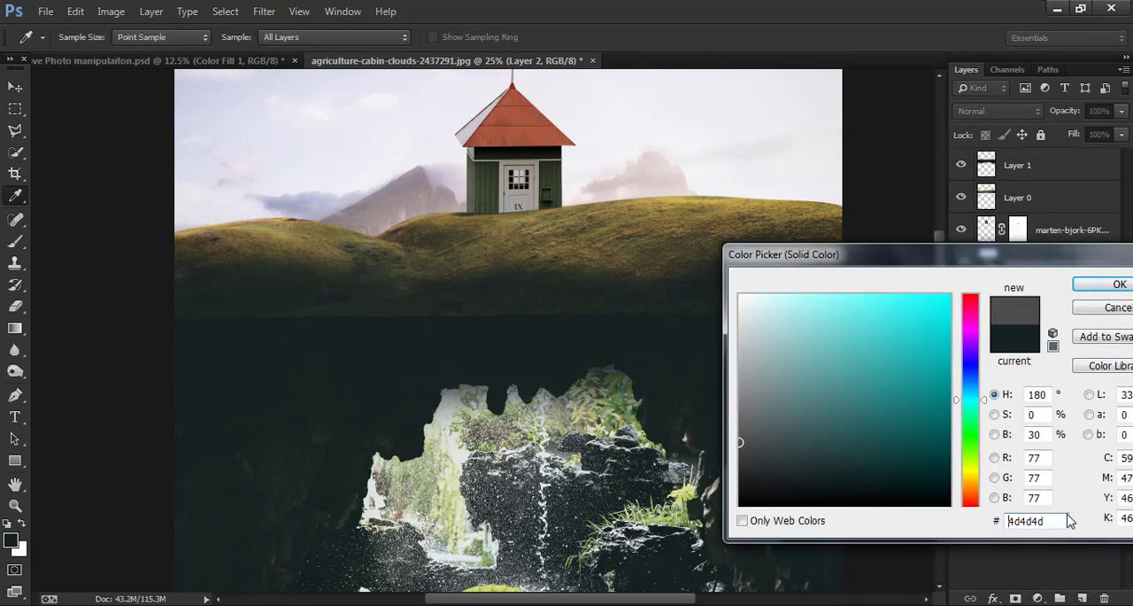
drag(1048, 522, 983, 530)
text(6)
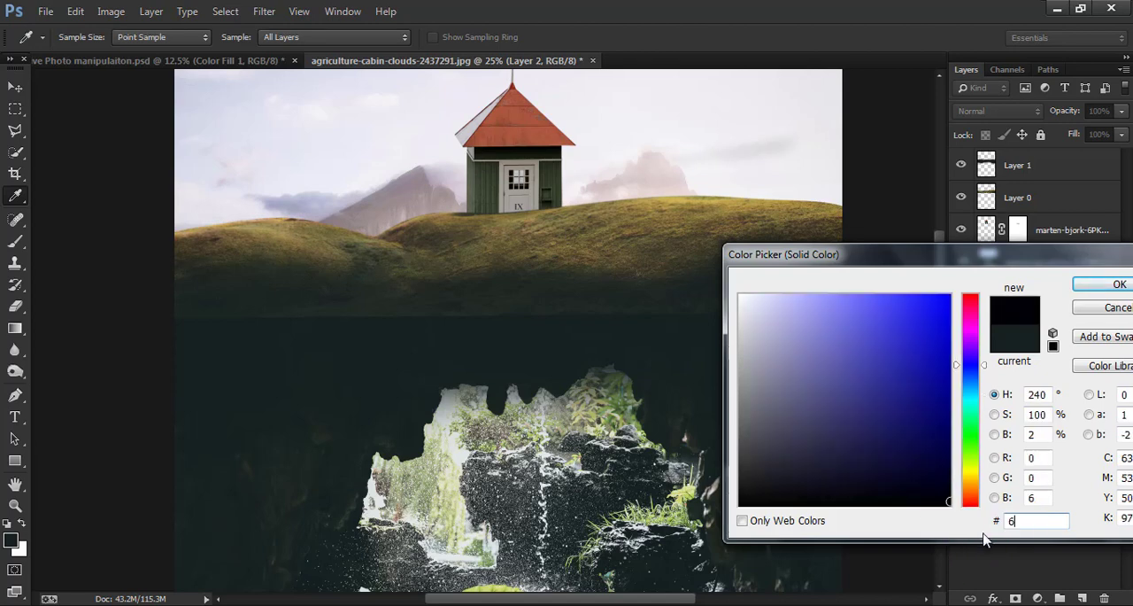
text(a6)
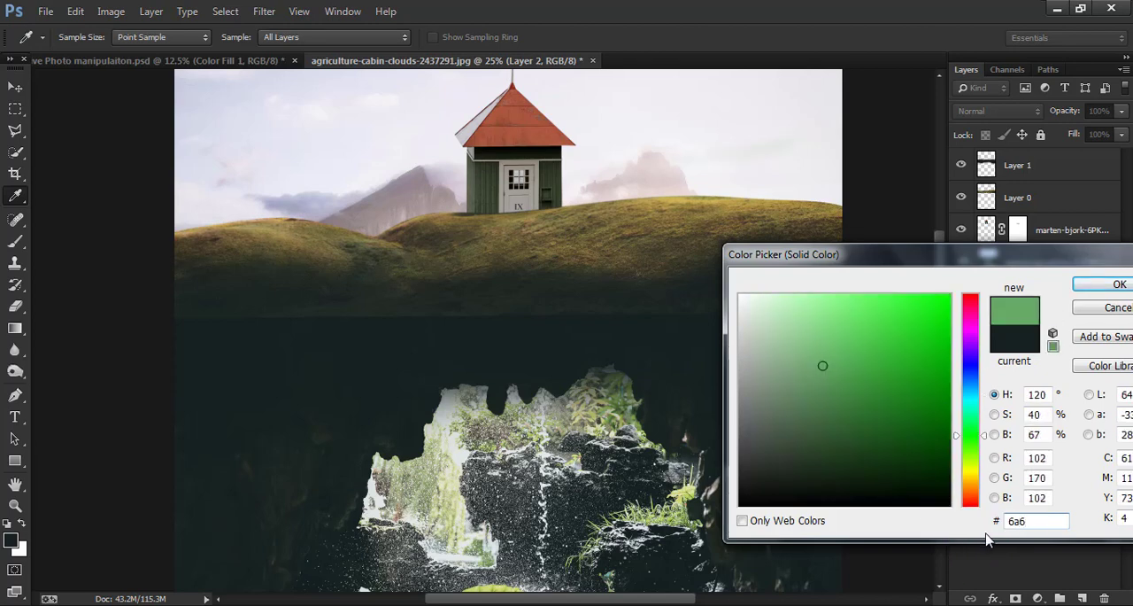
text(863)
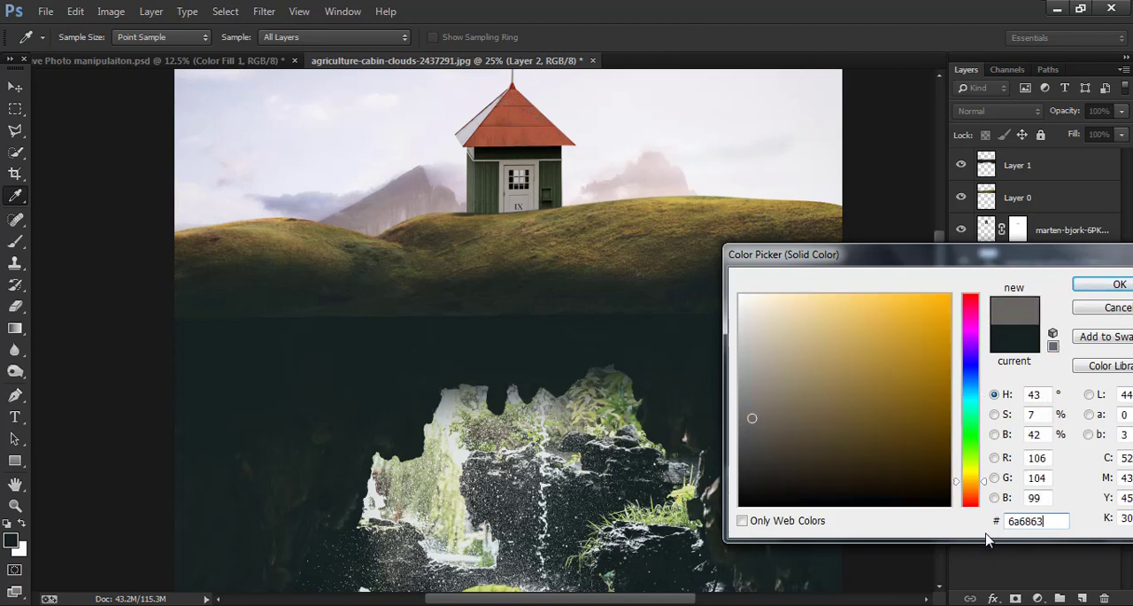
key(Return)
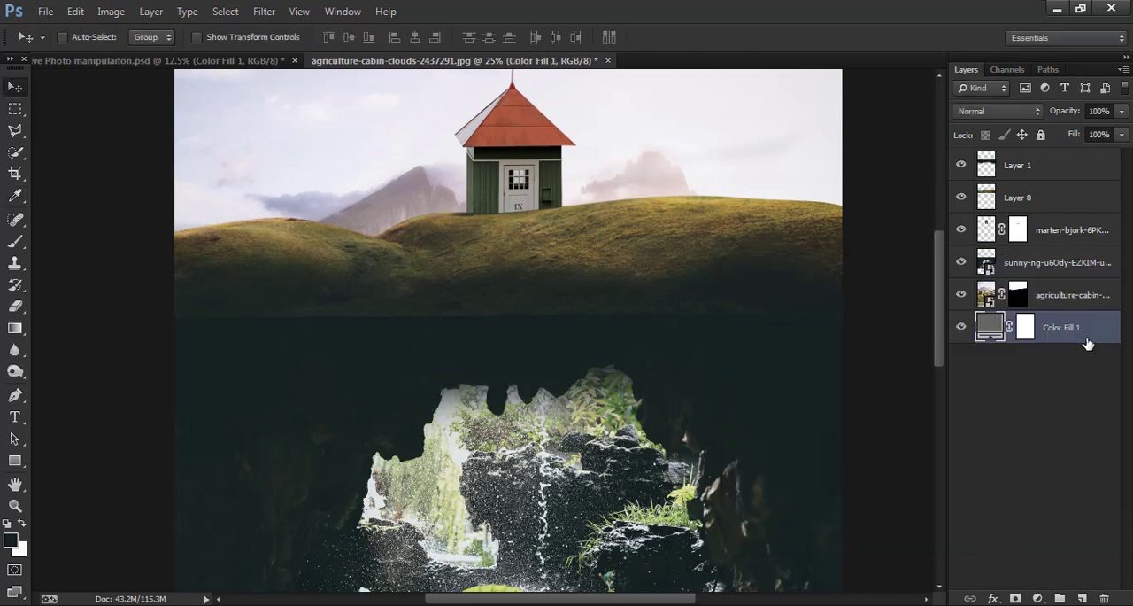
- Erase the grassy hill layer's hard lower edge with a 200 px soft eraser to blend it into the dark cave top
click(1050, 168)
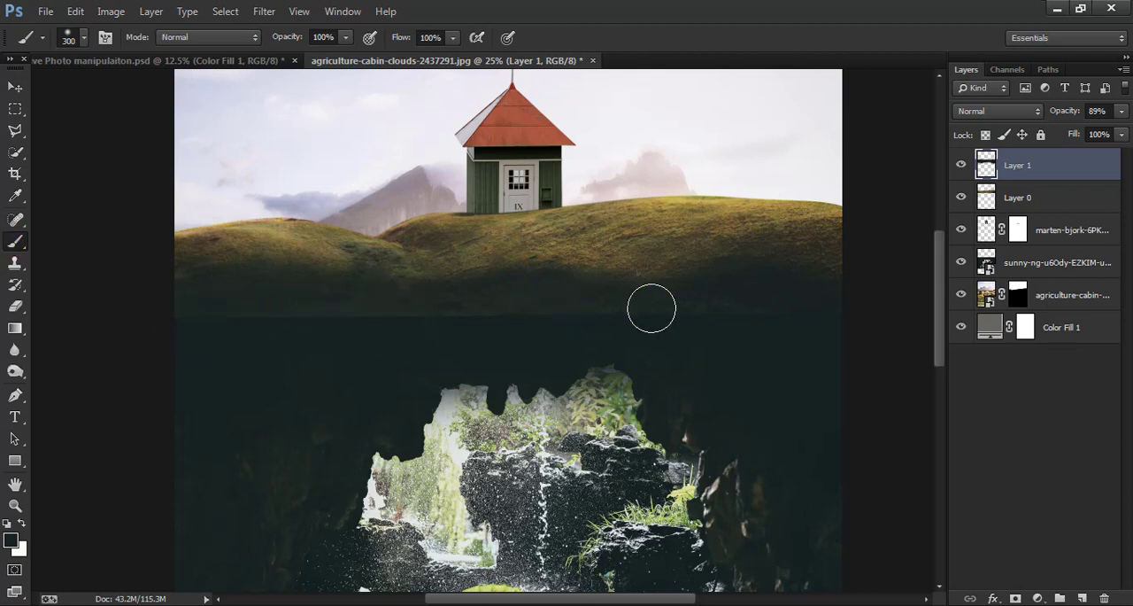
click(820, 413)
click(1048, 197)
click(15, 305)
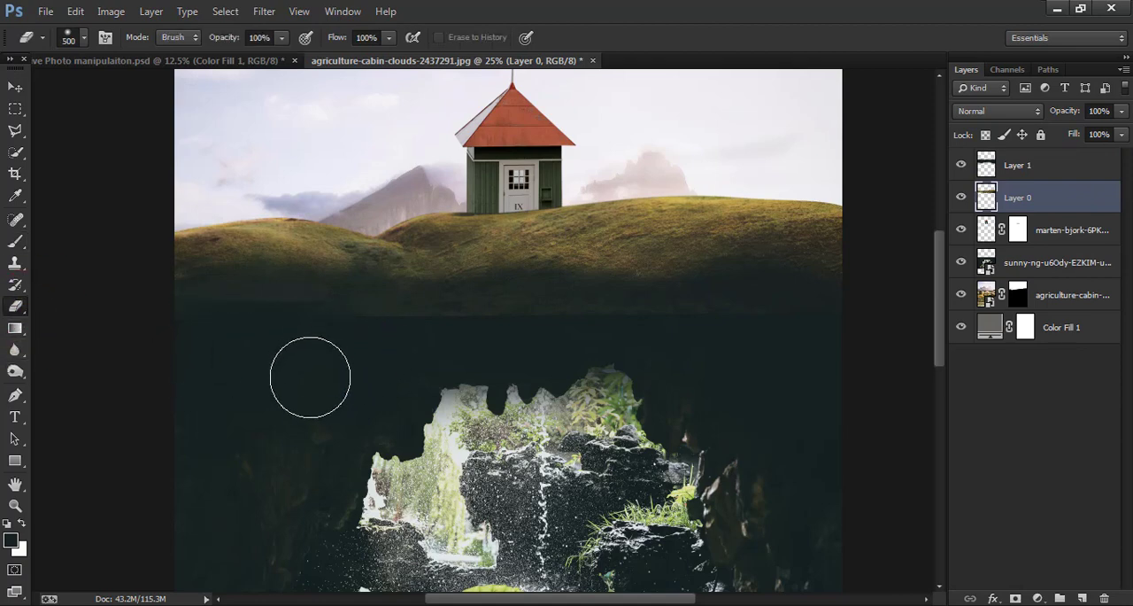
key(bracketleft)
key(bracketleft)
key(bracketleft)
key(bracketleft)
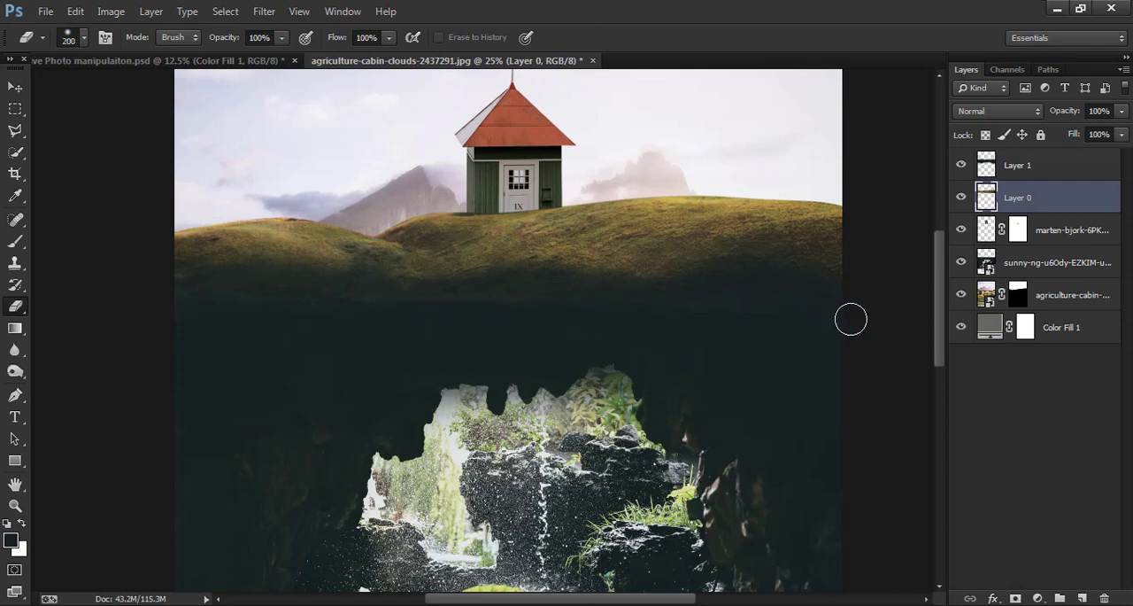
- Move the cave photo layer slightly up beneath the hills and check the whole composition
key(v)
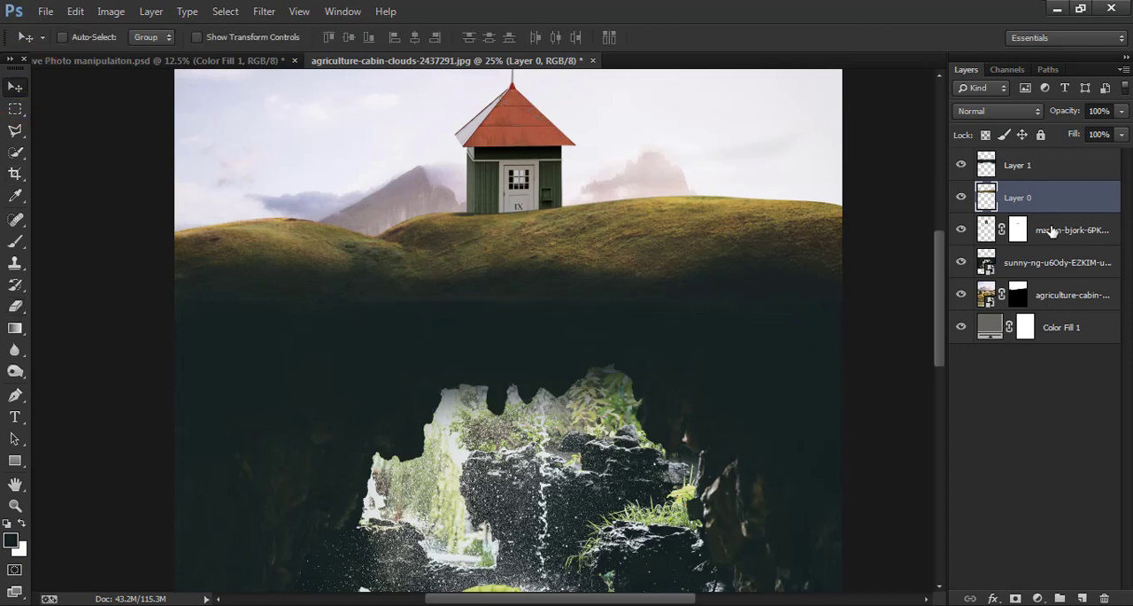
click(1084, 262)
drag(843, 372, 811, 382)
key(ctrl+minus)
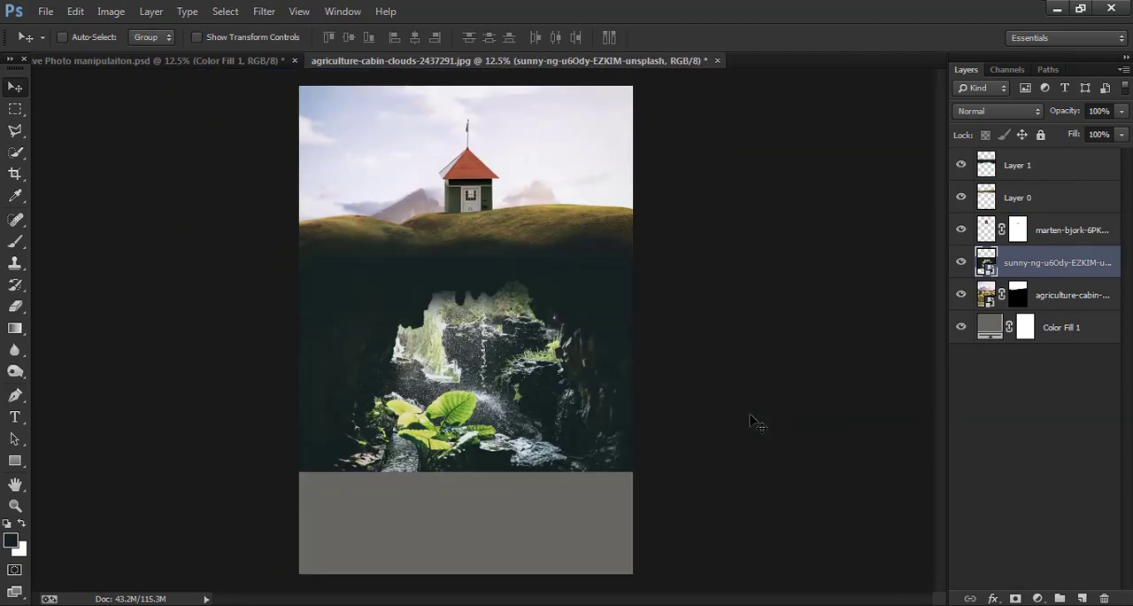
key(ctrl+plus)
key(ctrl+minus)
key(ctrl+plus)
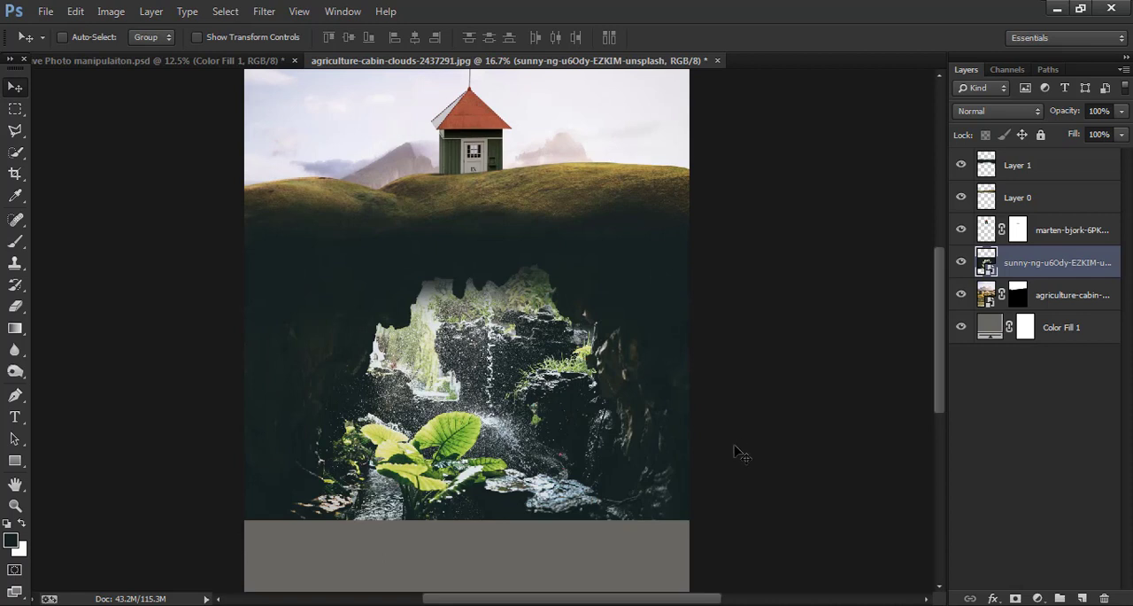
scroll(656, 372, up, 2)
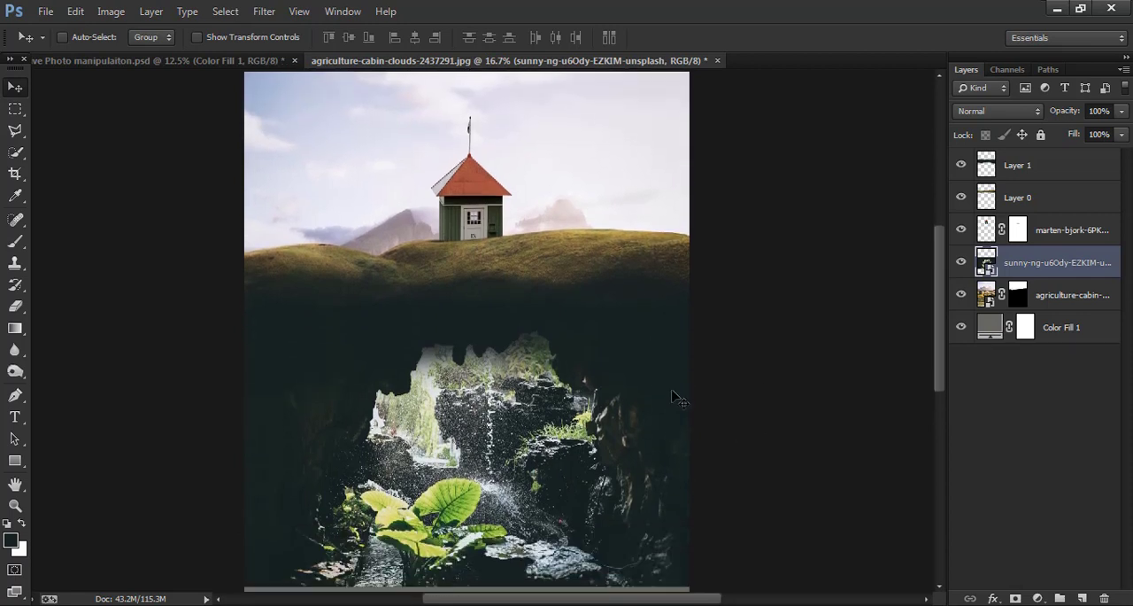
scroll(611, 390, down, 5)
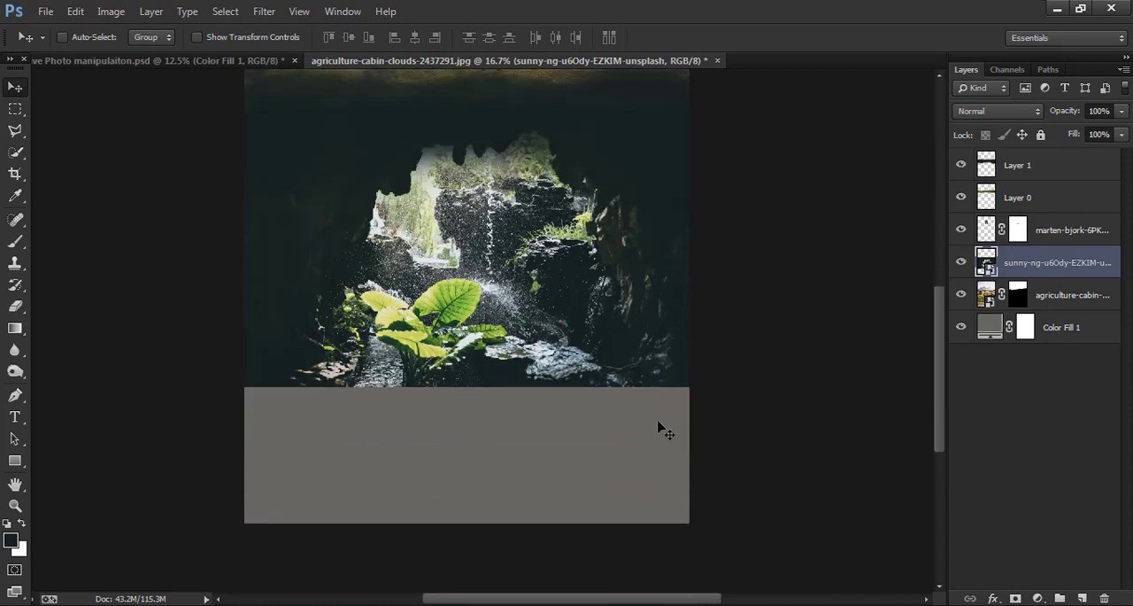
scroll(662, 439, up, 2)
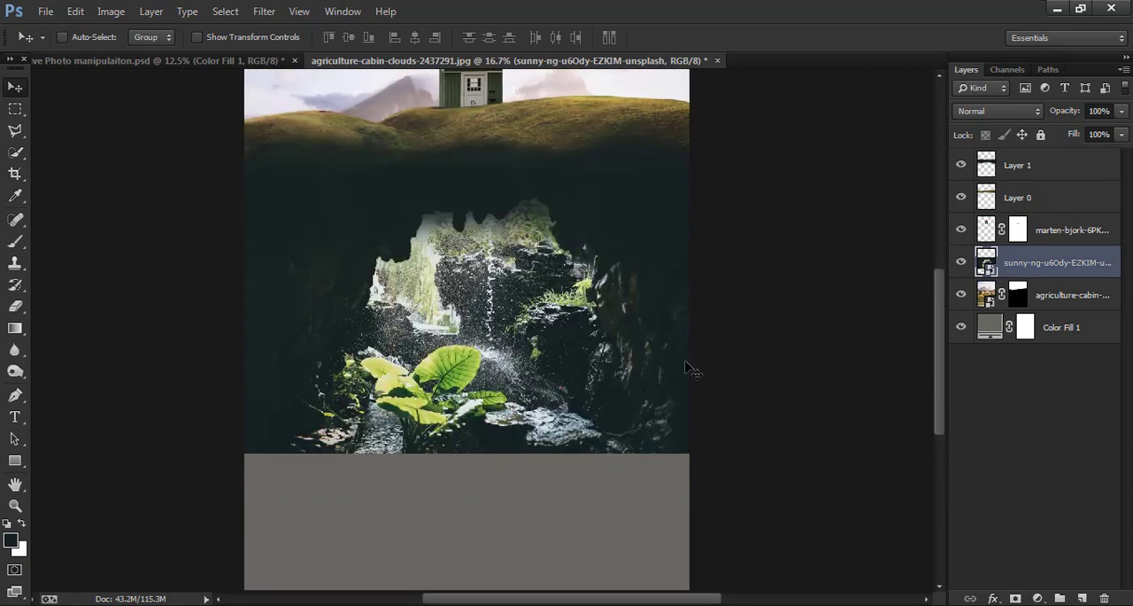
scroll(721, 399, up, 3)
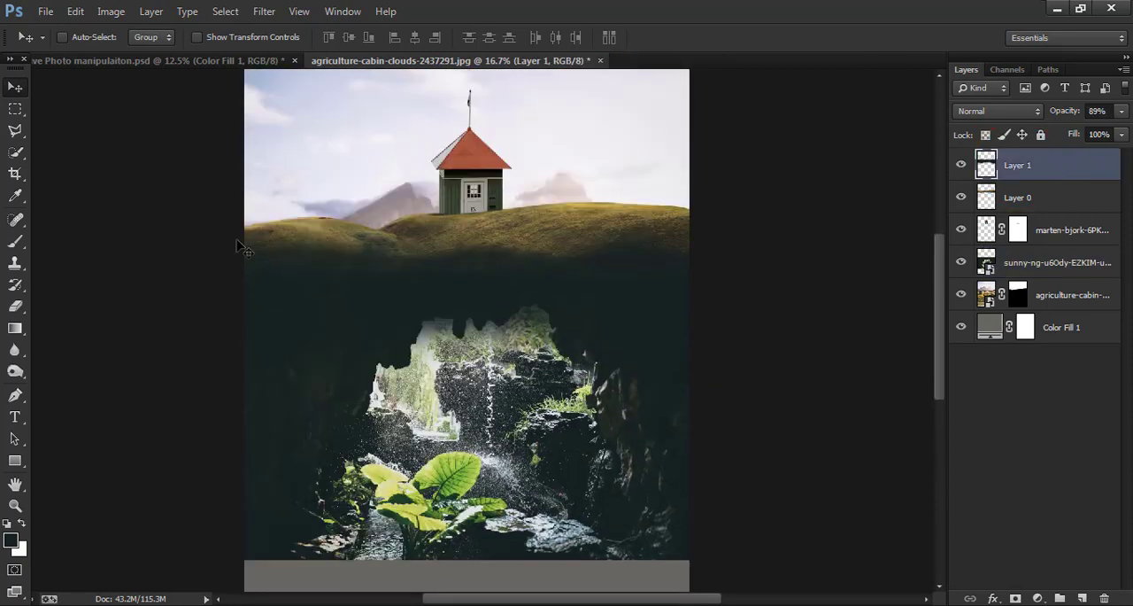
- Place the ocean photo beautiful-coast-h2o-1001682.jpg from Downloads as a new layer above all the others
click(46, 13)
click(132, 275)
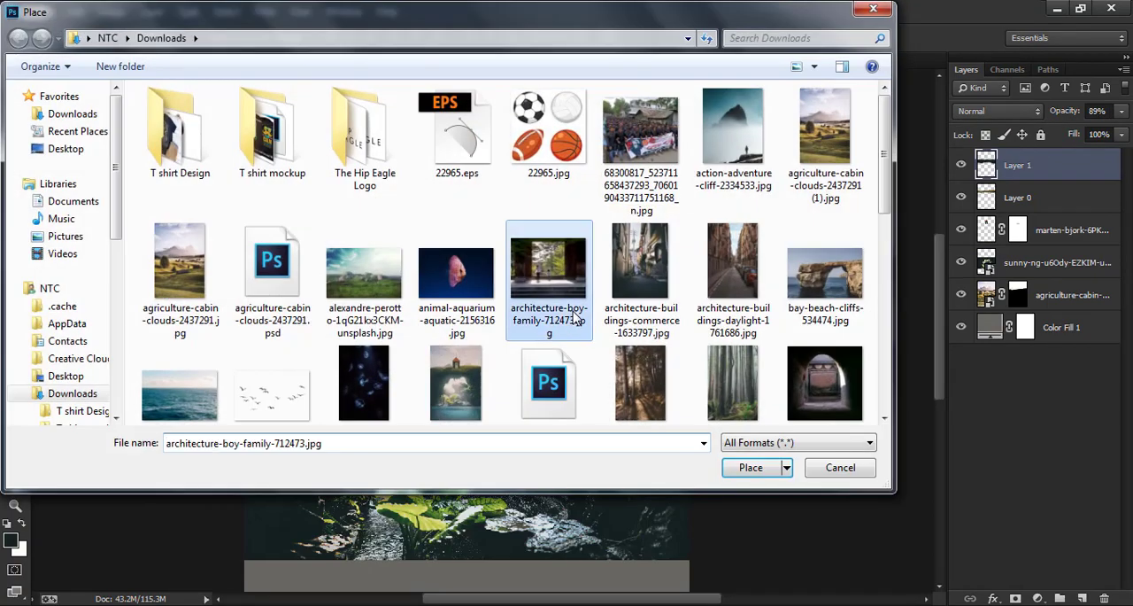
scroll(575, 319, down, 10)
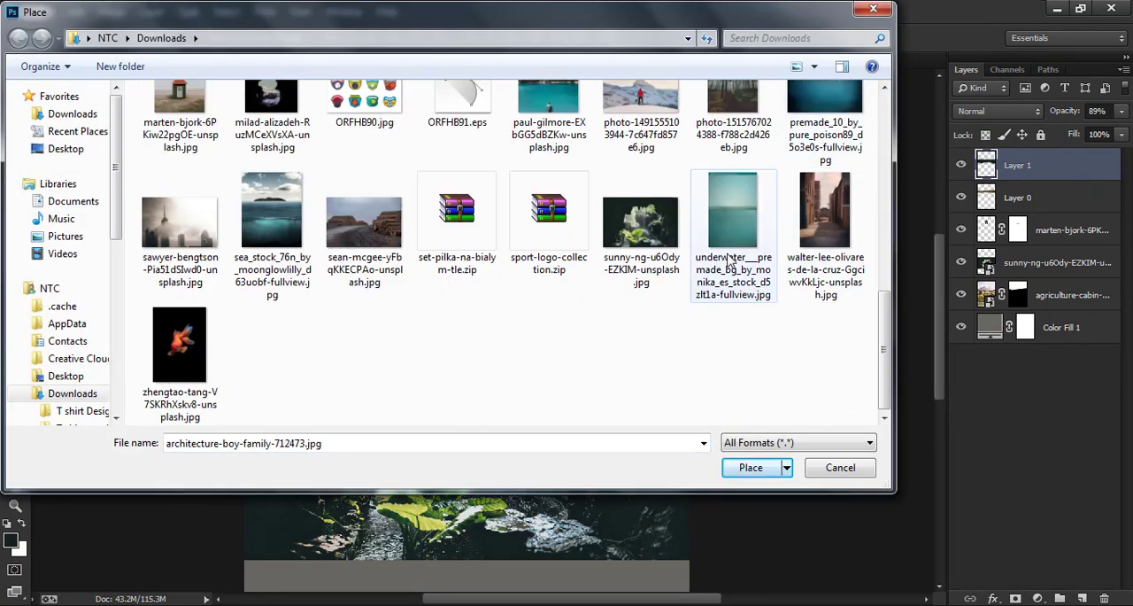
scroll(374, 327, up, 1)
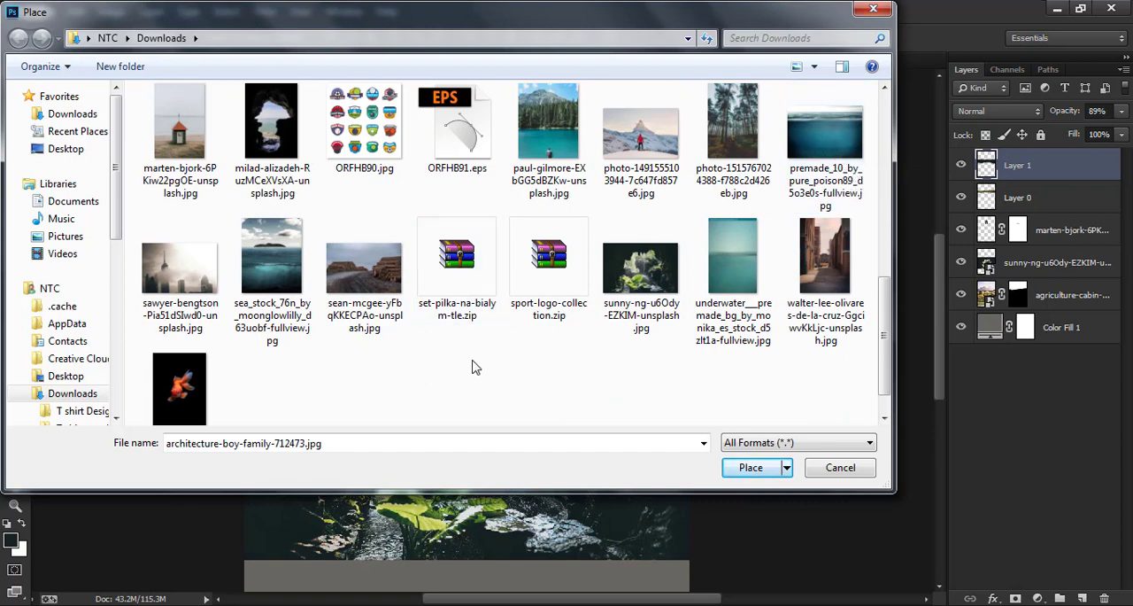
scroll(482, 384, up, 8)
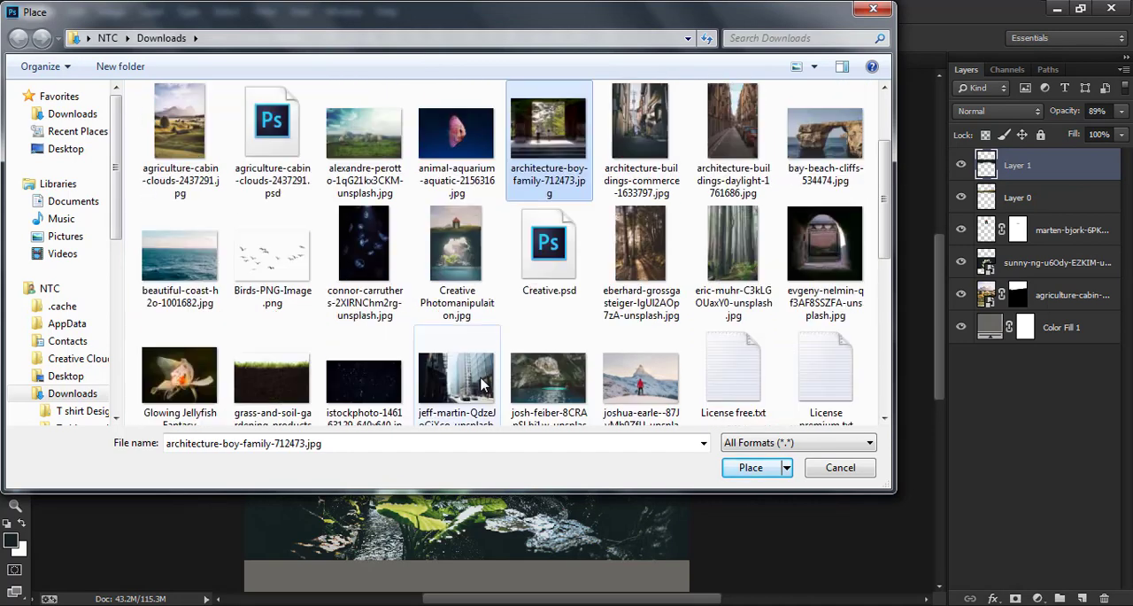
click(190, 281)
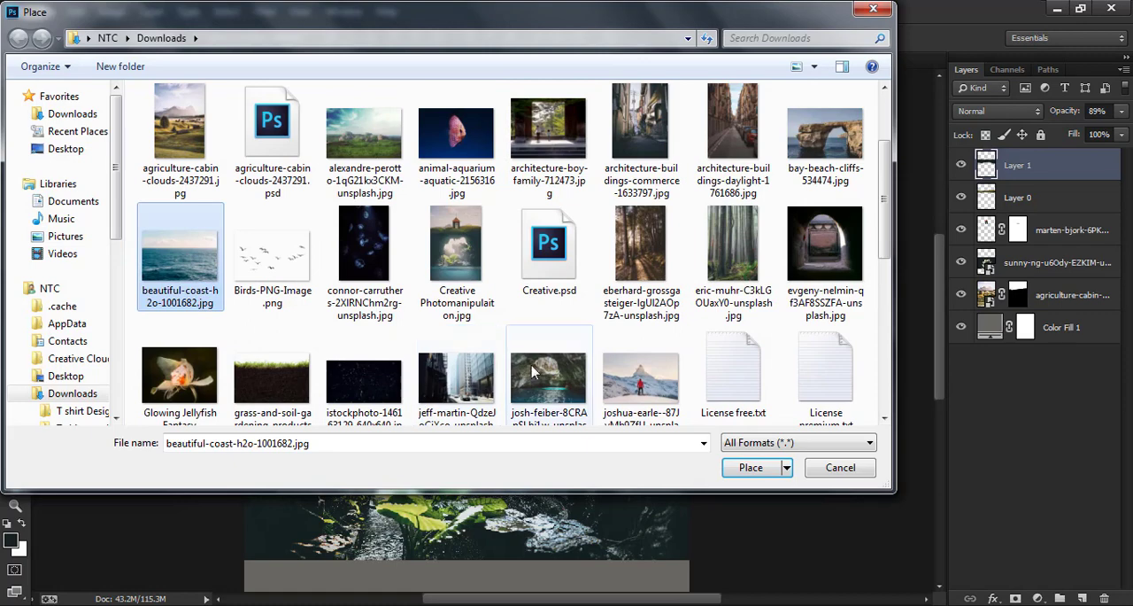
click(744, 468)
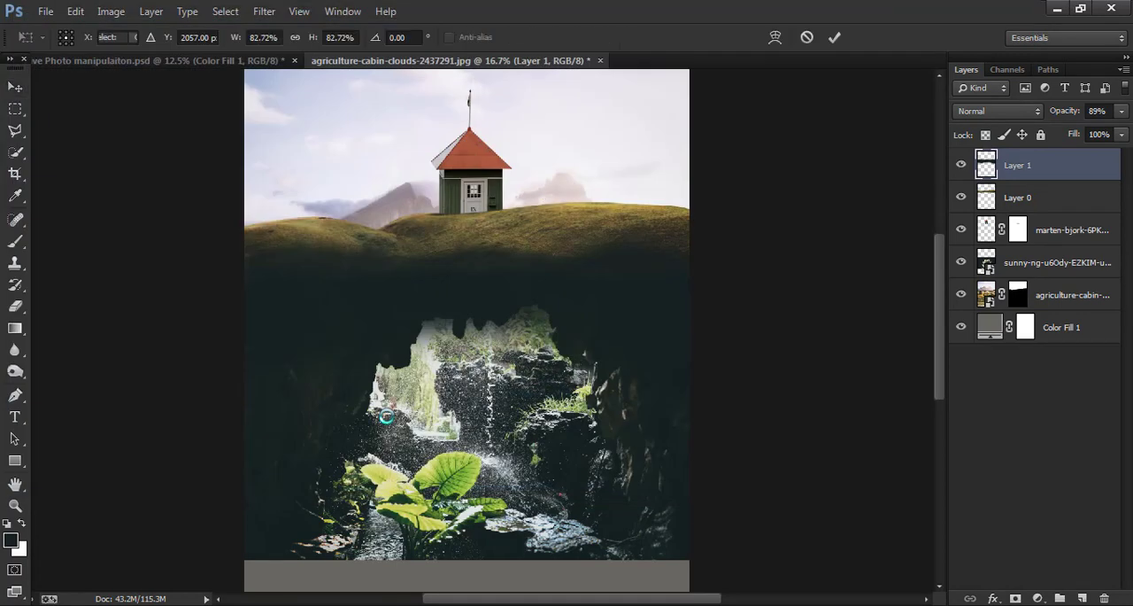
click(833, 43)
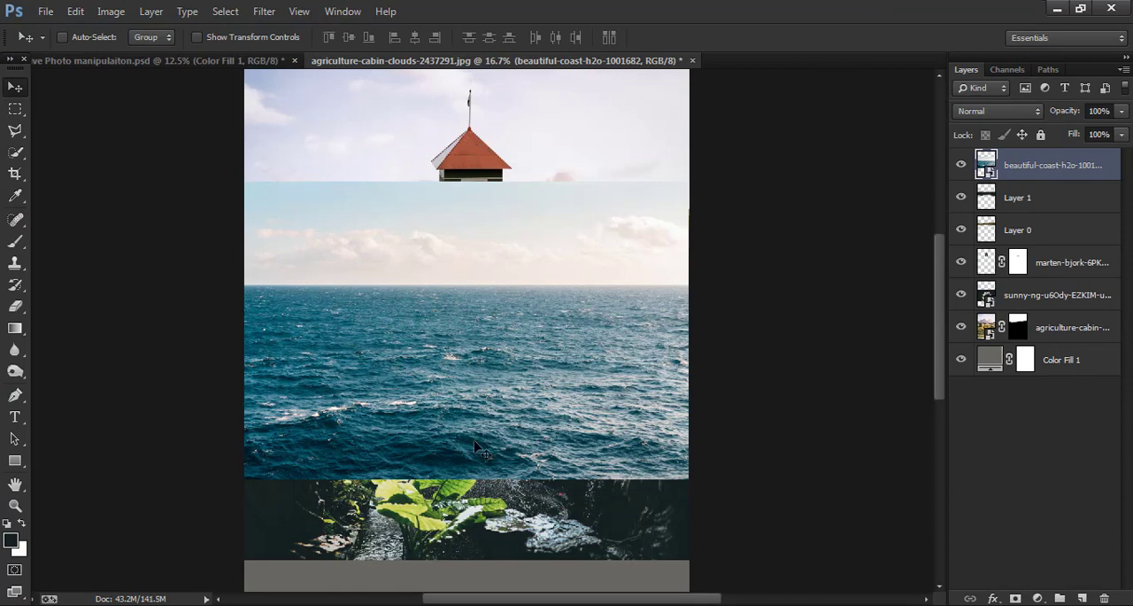
- Squash the ocean photo vertically to 37.89% height, keeping its full canvas width
key(ctrl+t)
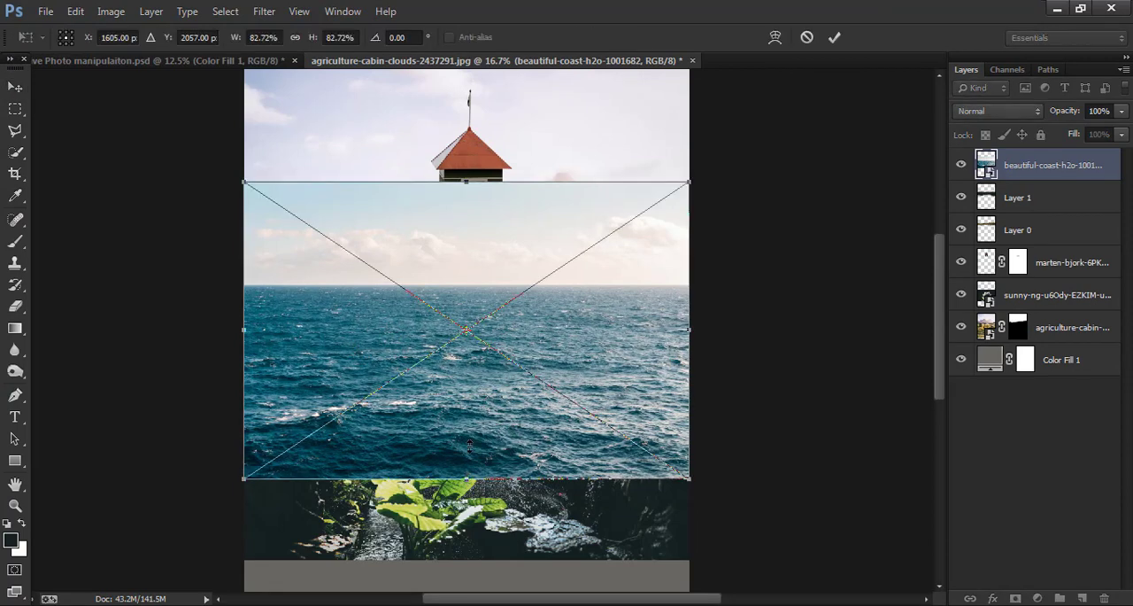
drag(466, 479, 481, 337)
drag(467, 182, 470, 202)
click(835, 38)
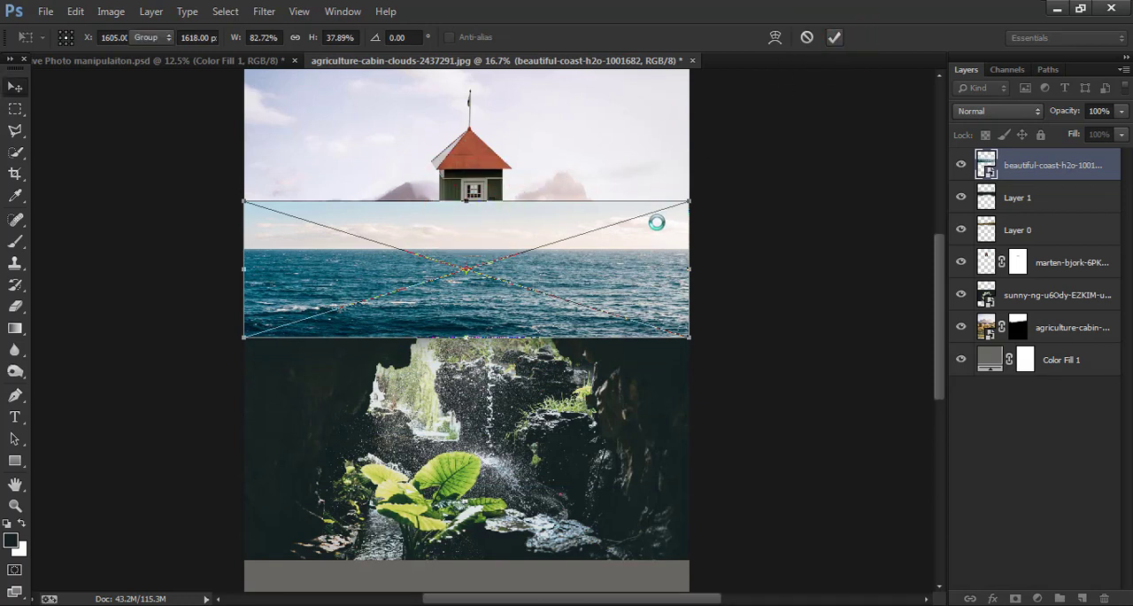
- Add a layer mask to the ocean layer and hide its sky with a short vertical black-to-white gradient just below the horizon
click(1017, 600)
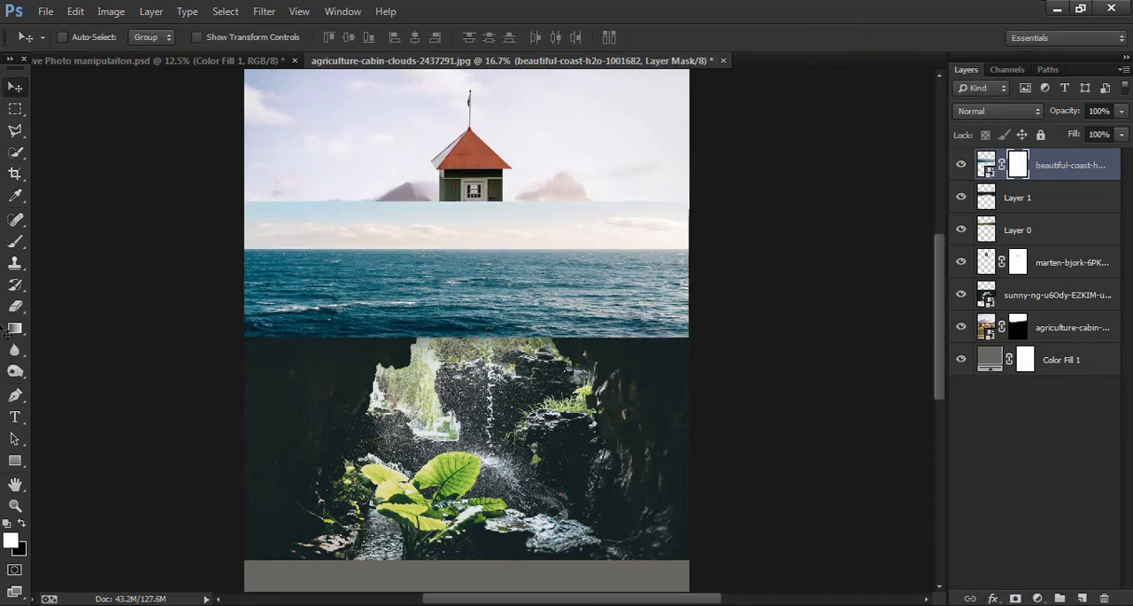
click(15, 327)
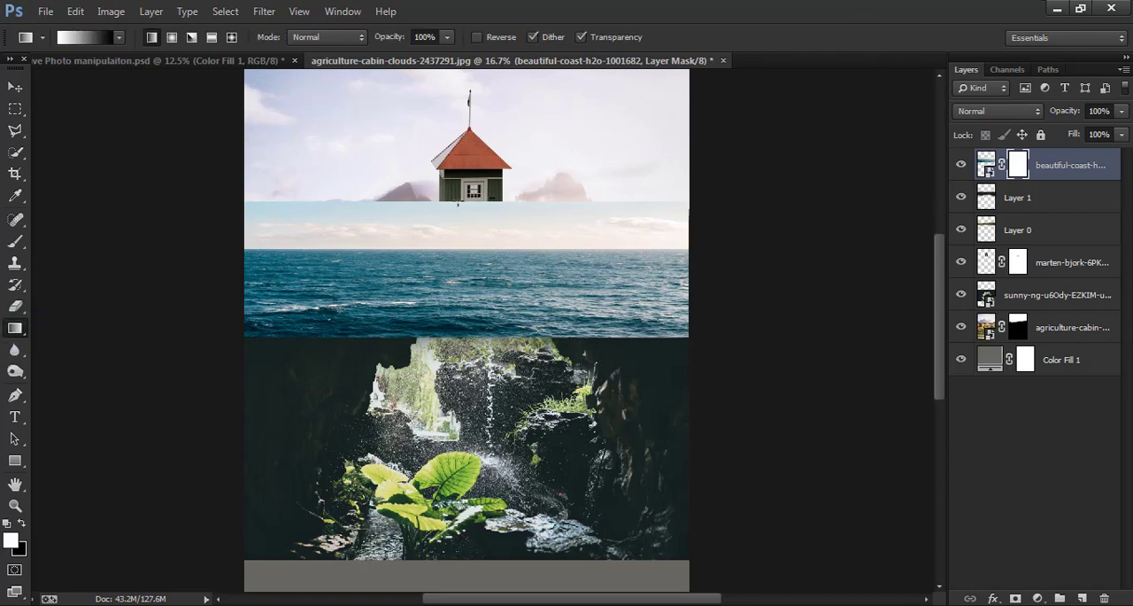
drag(469, 202, 466, 283)
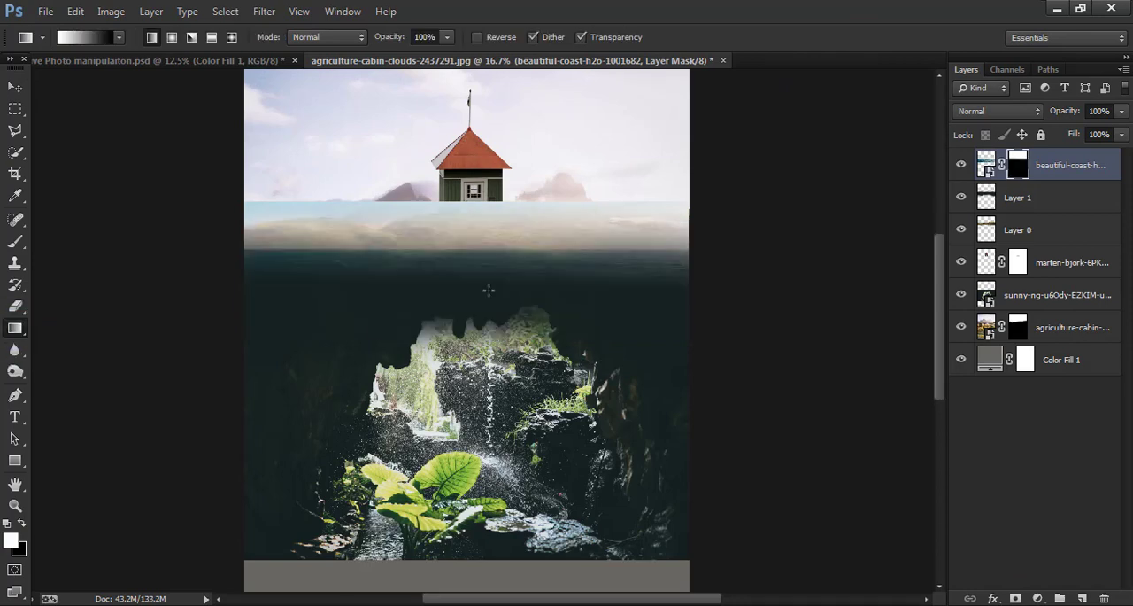
key(ctrl+z)
key(x)
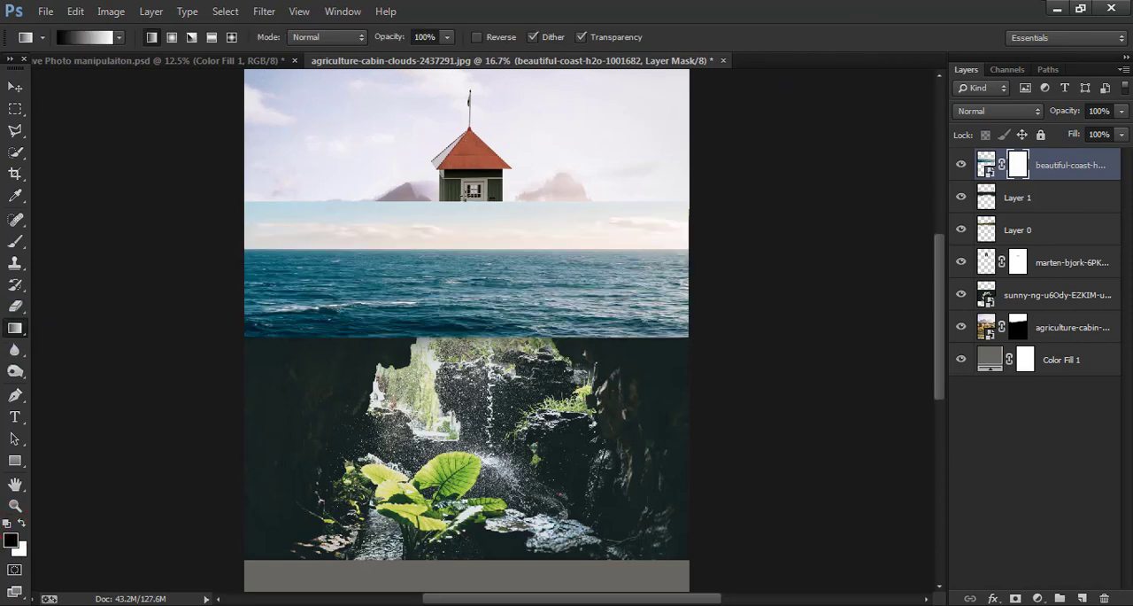
drag(466, 280, 466, 244)
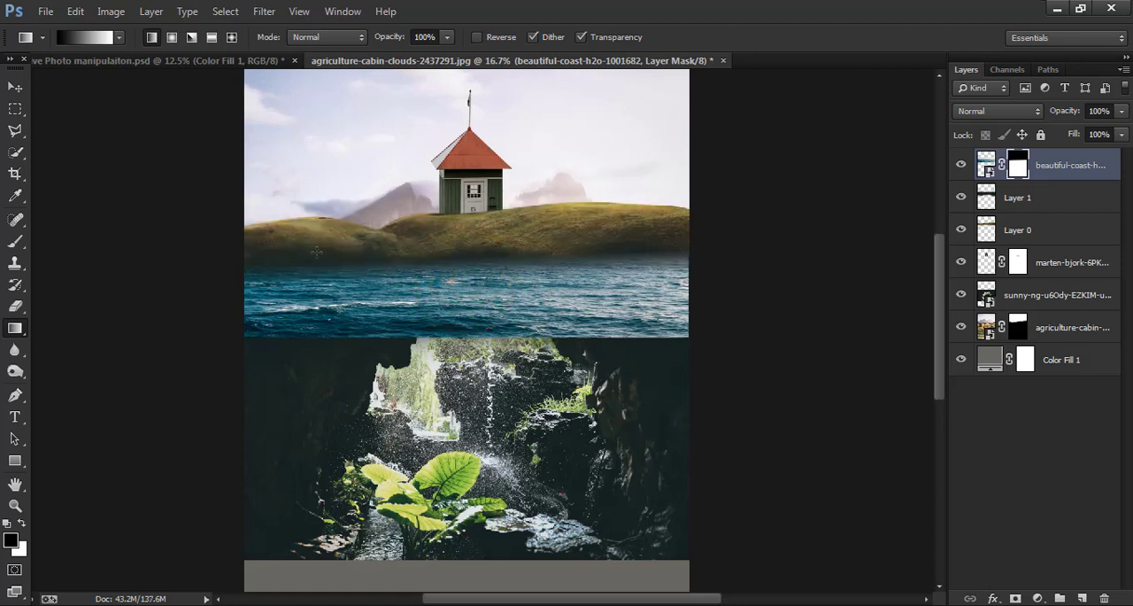
- Move the masked ocean layer down so its water overlaps the lower edge of the cave photo
click(15, 85)
scroll(296, 132, down, 2)
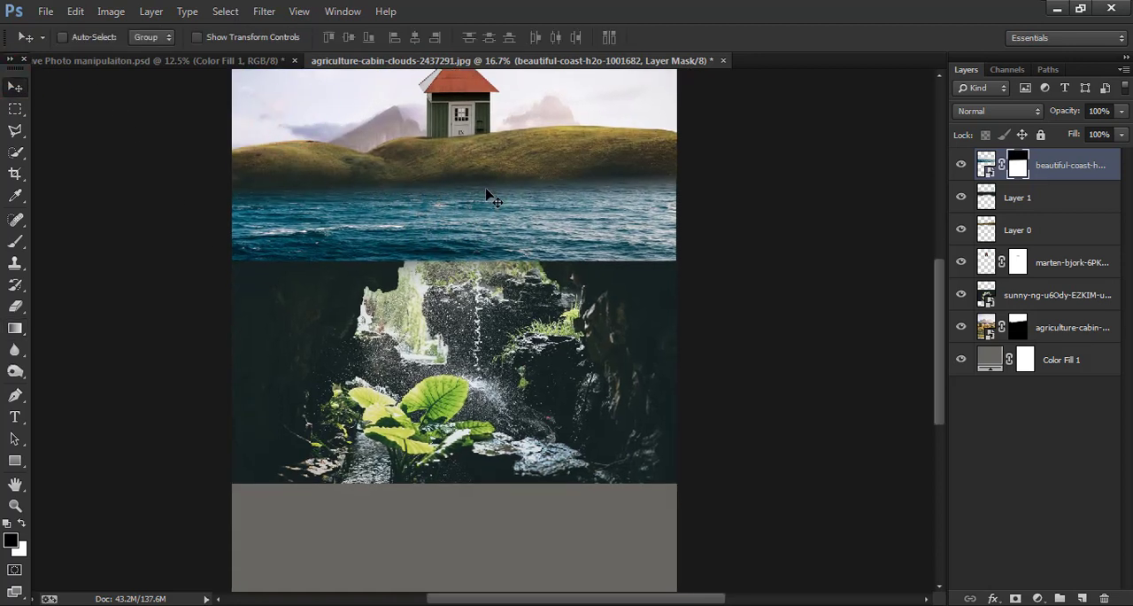
drag(489, 192, 487, 477)
drag(566, 420, 580, 345)
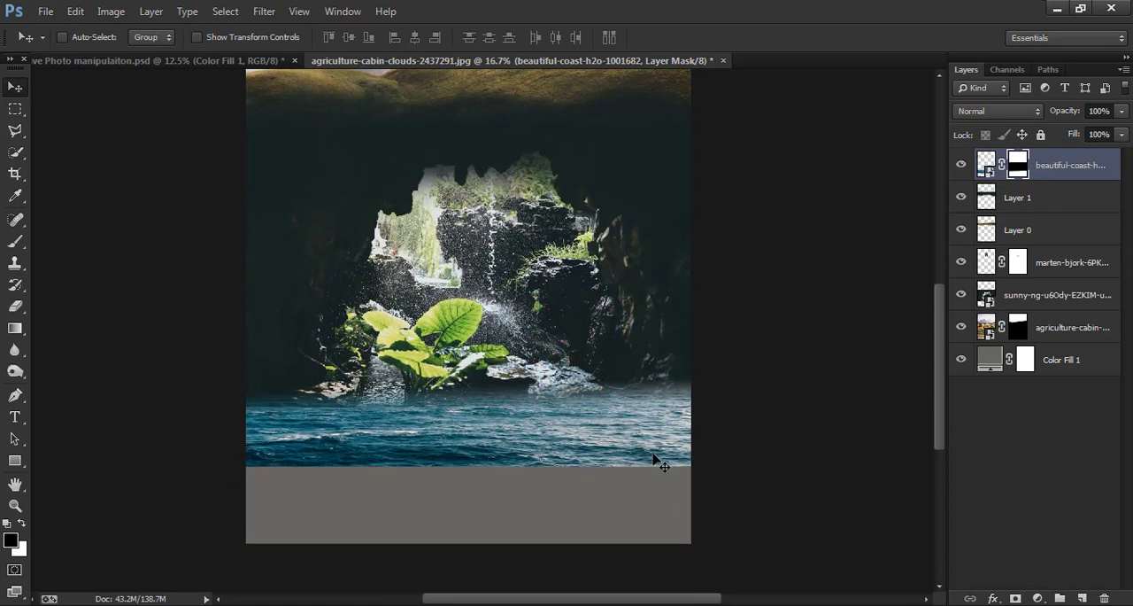
- Flatten the ocean layer to 59.67% height so it forms a thin water strip along the cave's lower edge
key(ctrl+t)
drag(470, 465, 473, 424)
mouse_move(469, 355)
mouse_down()
mouse_move(470, 386)
mouse_move(470, 374)
mouse_up()
drag(516, 438, 512, 416)
click(834, 37)
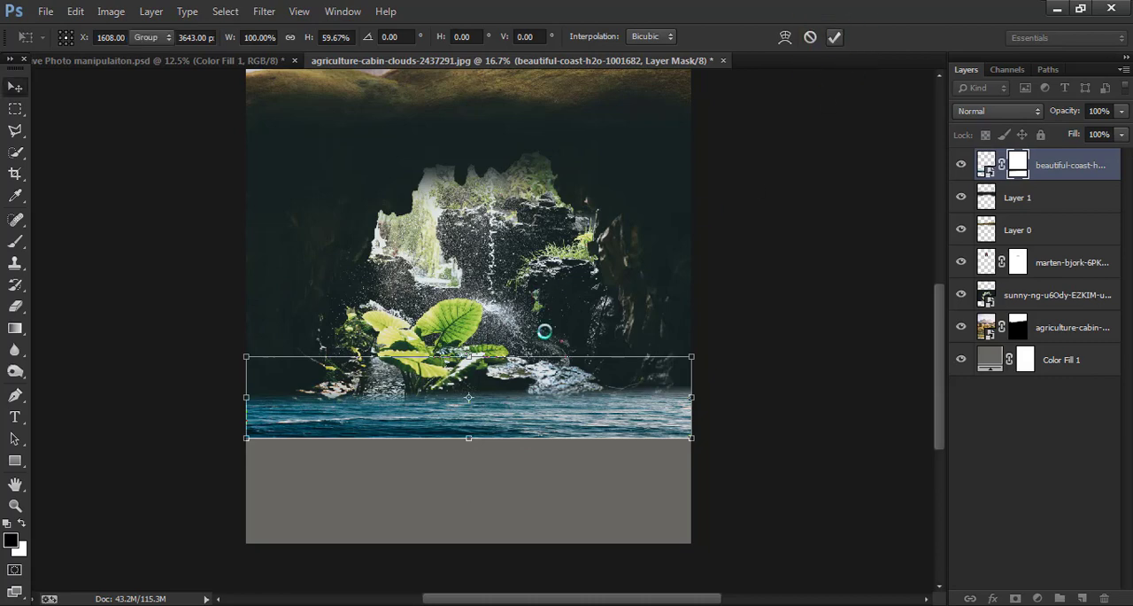
- Place the underwater image premade_10_by_pure_poison89_d5o3e0s-fullview as a new layer and scale it to the full canvas width
scroll(543, 329, up, 3)
key(ctrl+minus)
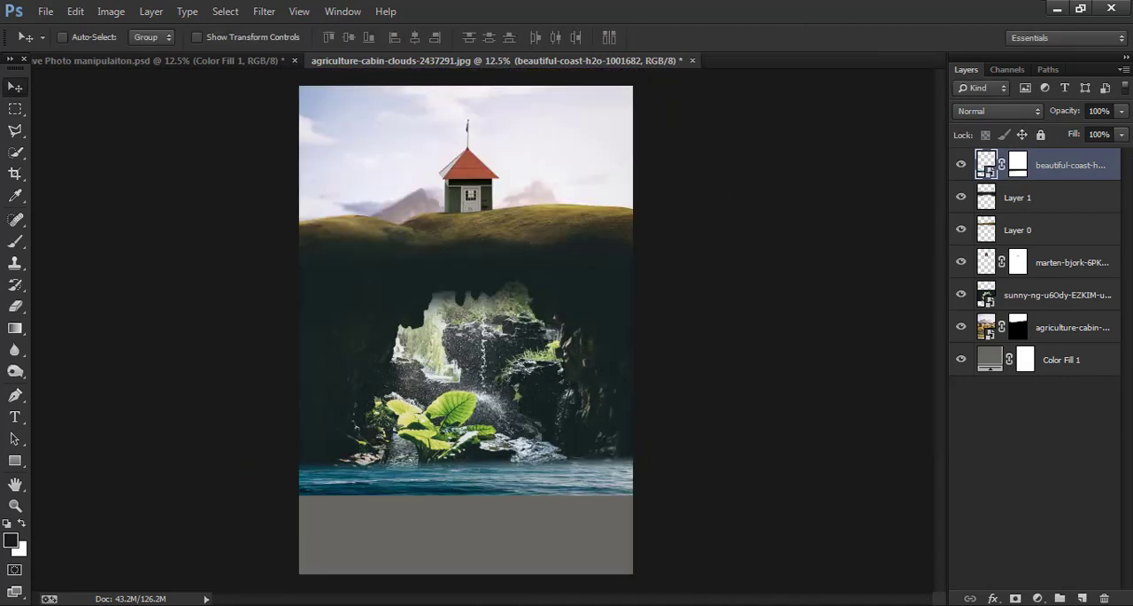
click(83, 605)
drag(990, 241, 577, 486)
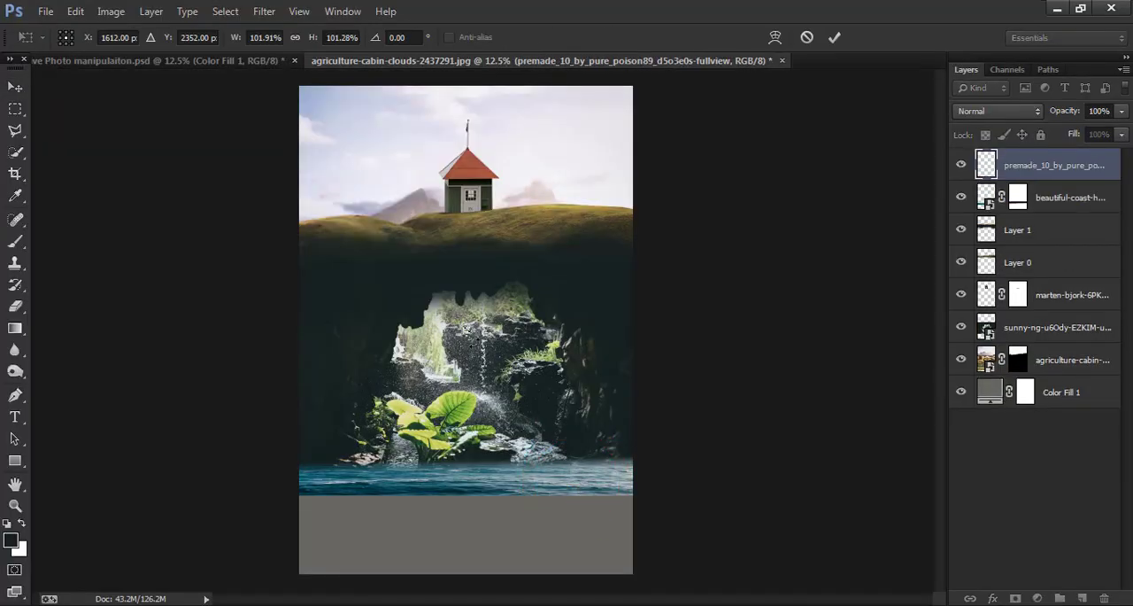
drag(472, 335, 632, 444)
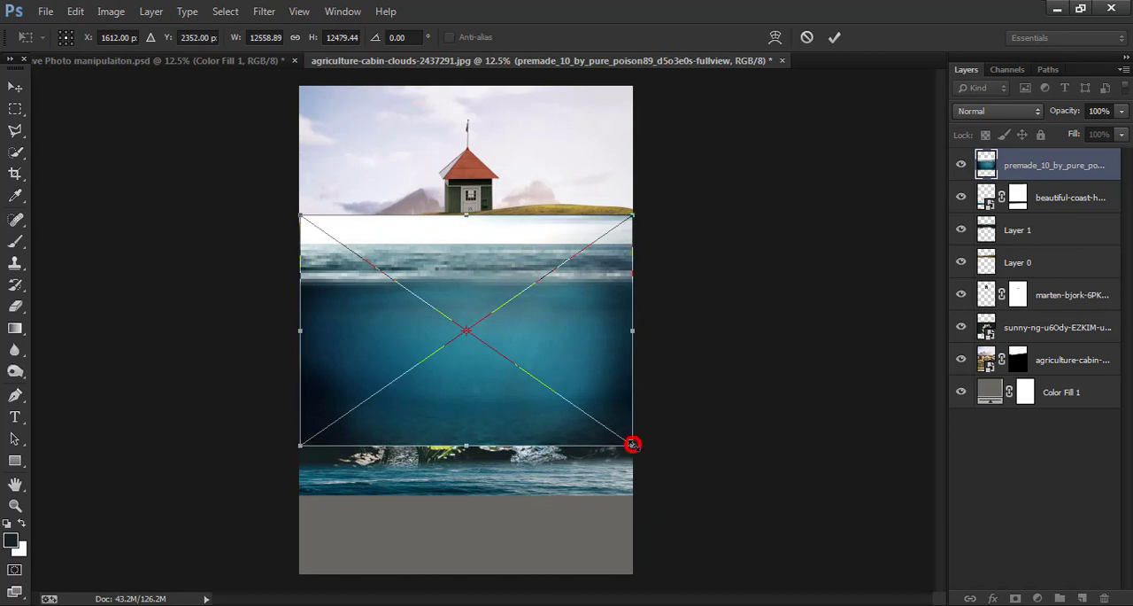
click(834, 37)
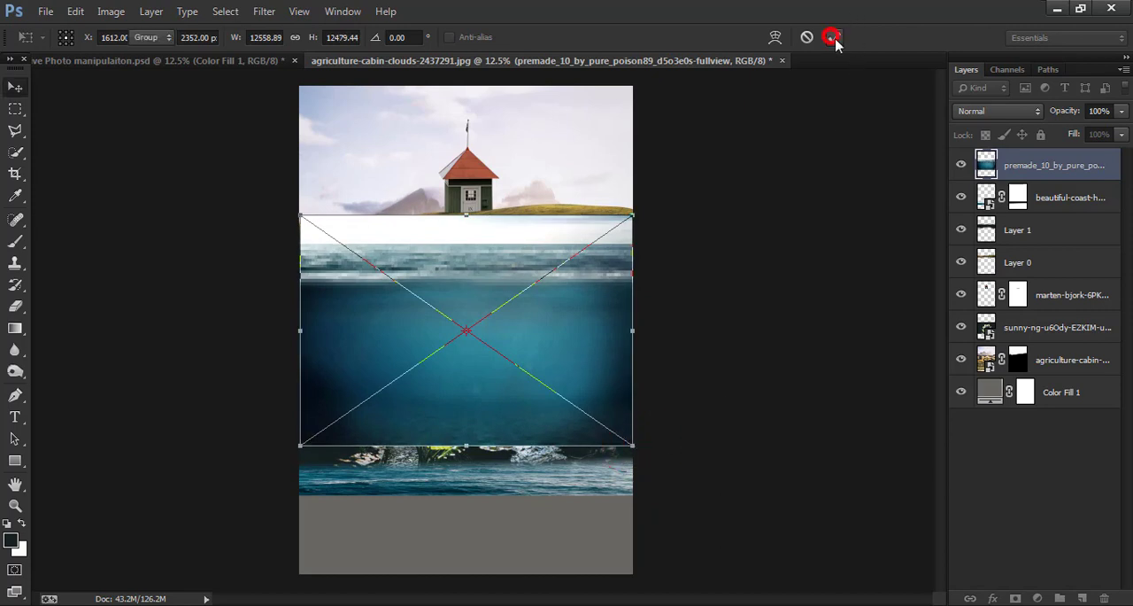
- Mask the underwater image with a rectangular selection so only the part below its waterline is kept
click(15, 106)
drag(297, 283, 658, 443)
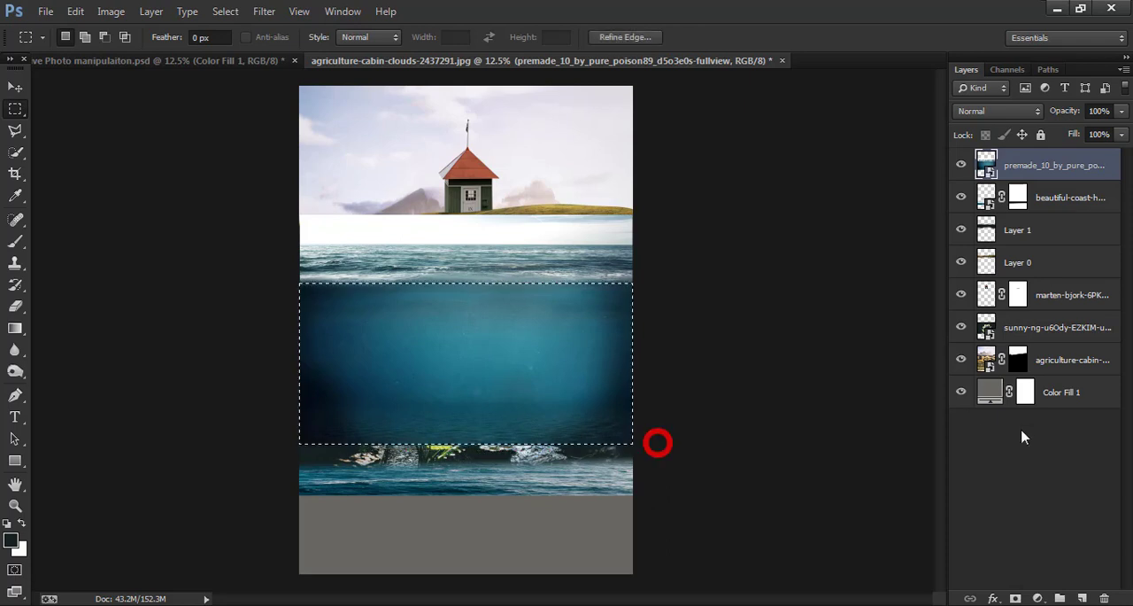
click(1015, 599)
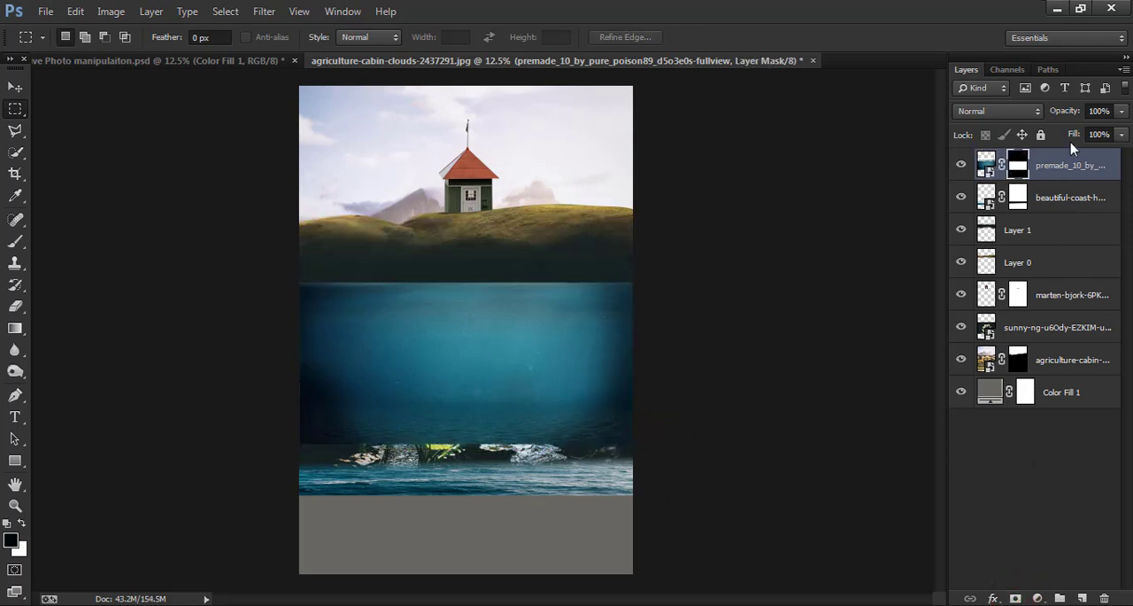
- Convert the masked underwater layer to a smart object and rasterize it
right_click(1075, 166)
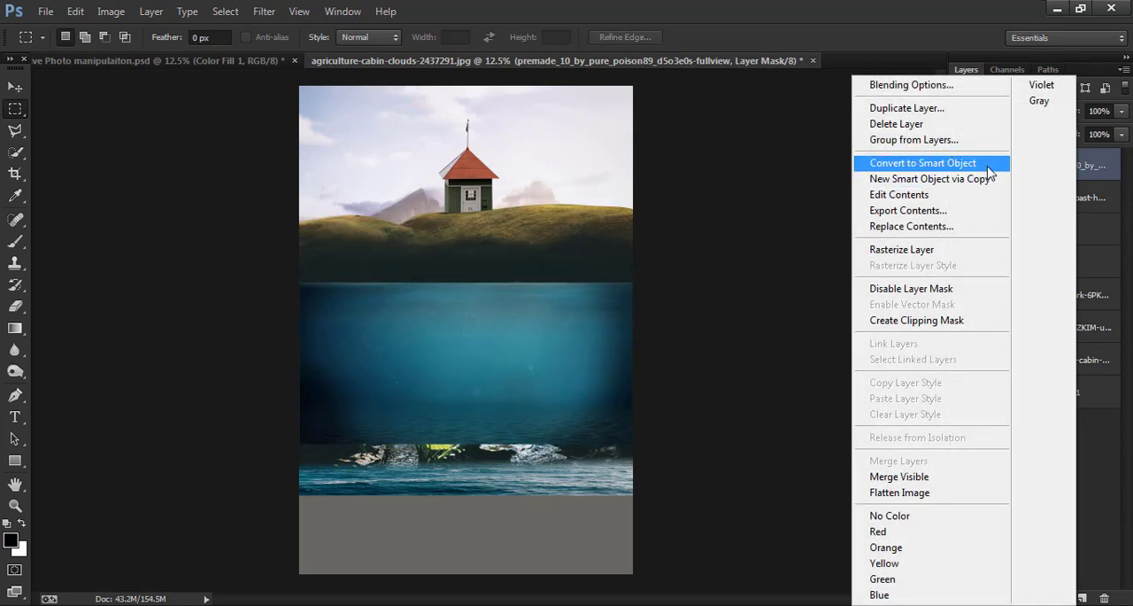
click(922, 163)
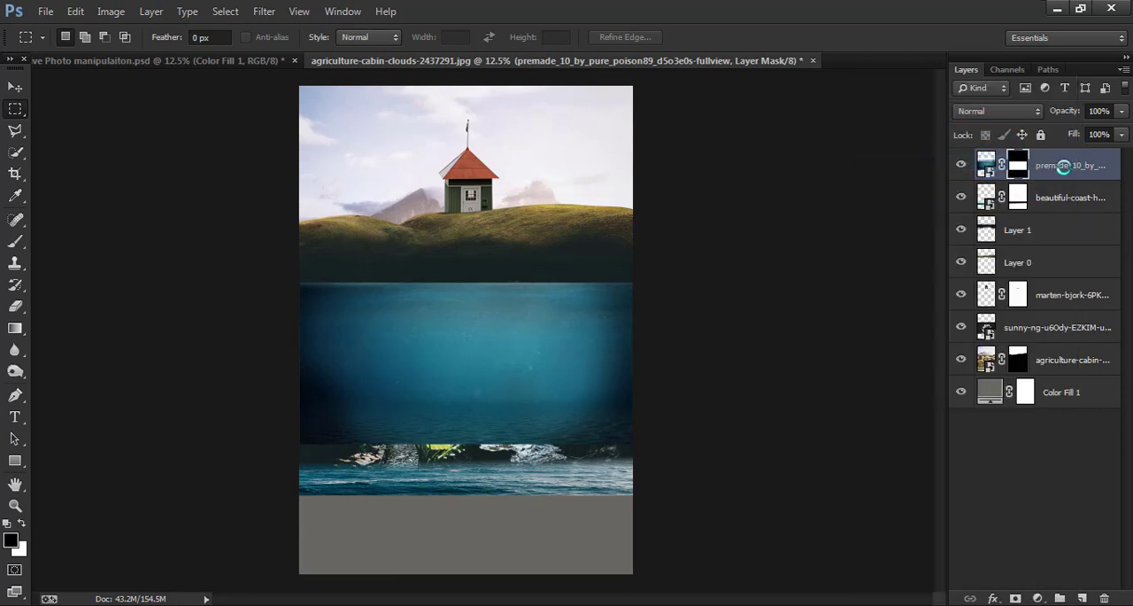
right_click(1067, 166)
click(916, 248)
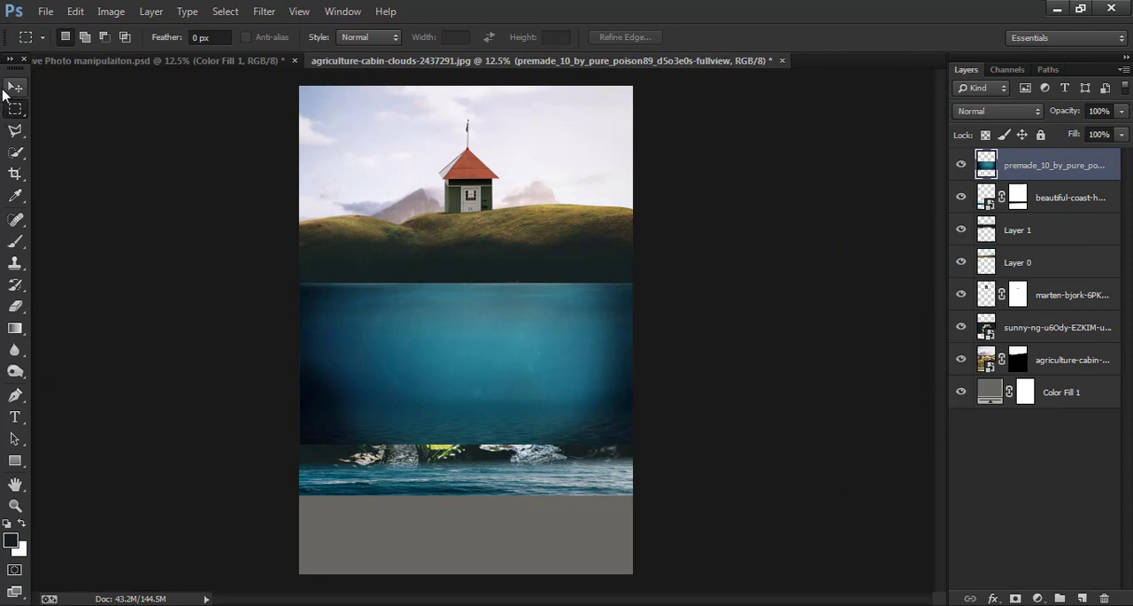
- Move the underwater layer down over the grey area below the ocean strip and stack it beneath the ocean layer
click(15, 88)
drag(575, 390, 557, 588)
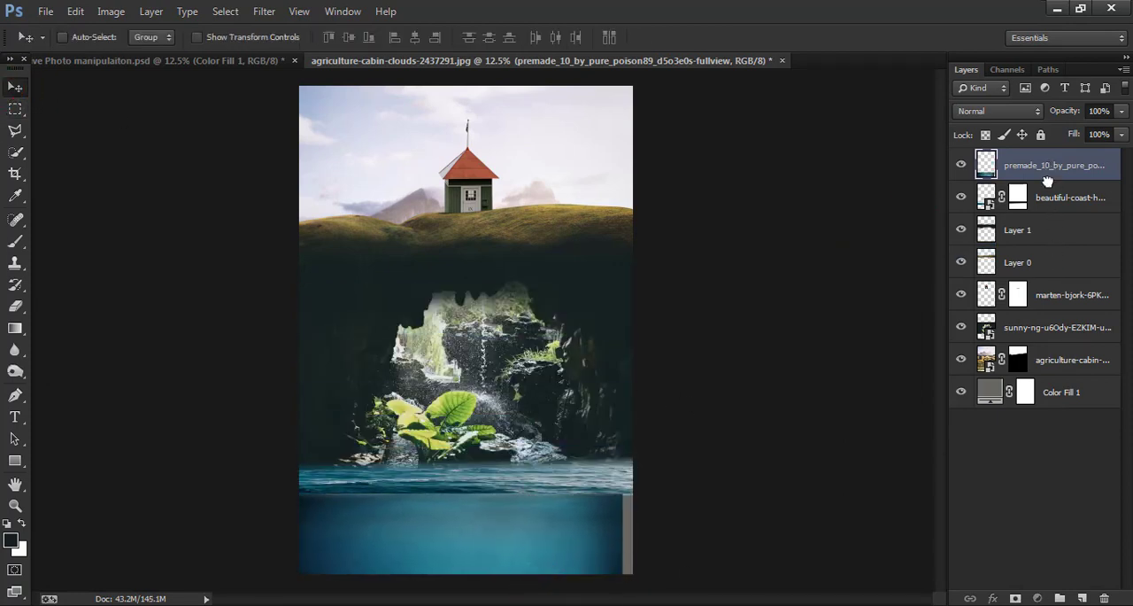
drag(1047, 181, 1050, 215)
- Resize the underwater layer to 103.03% width and 48.97% height so it fills the canvas below the ocean strip
key(ctrl+t)
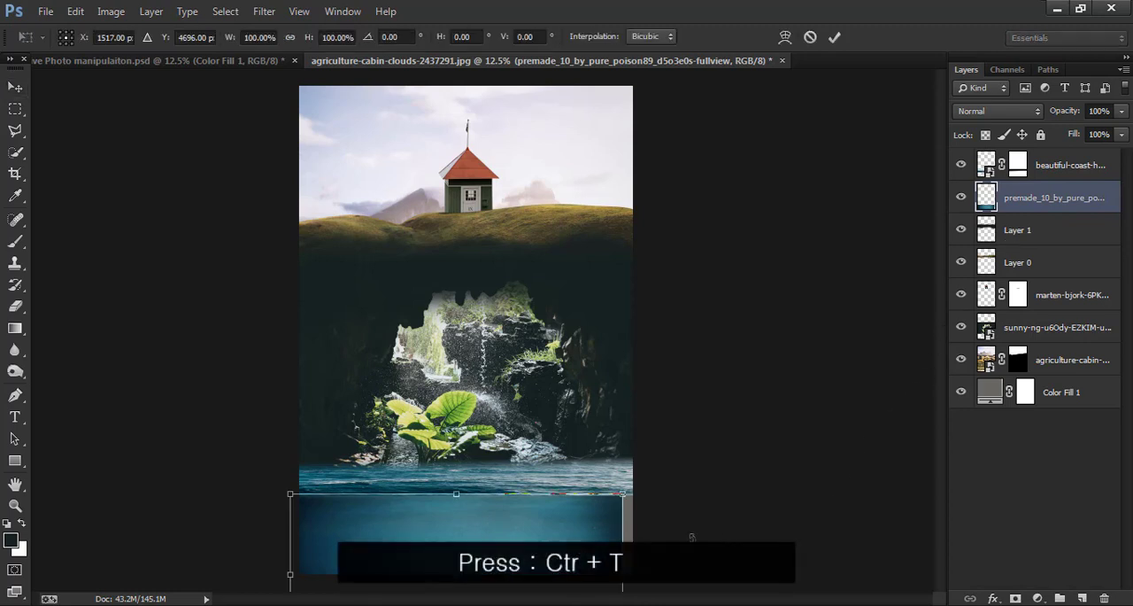
drag(622, 534, 633, 534)
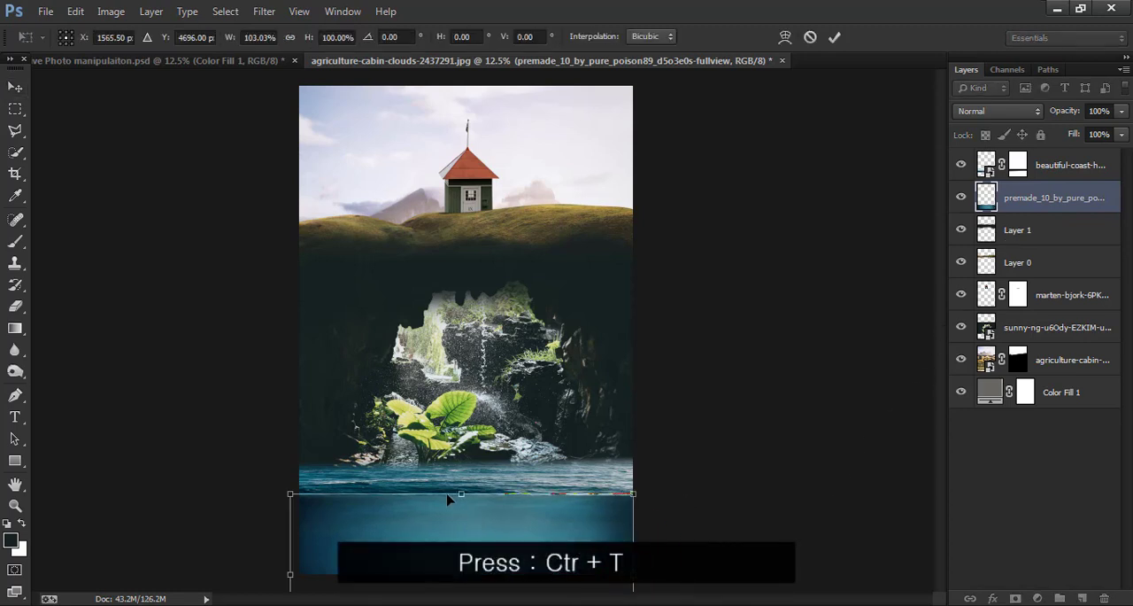
key(ctrl+minus)
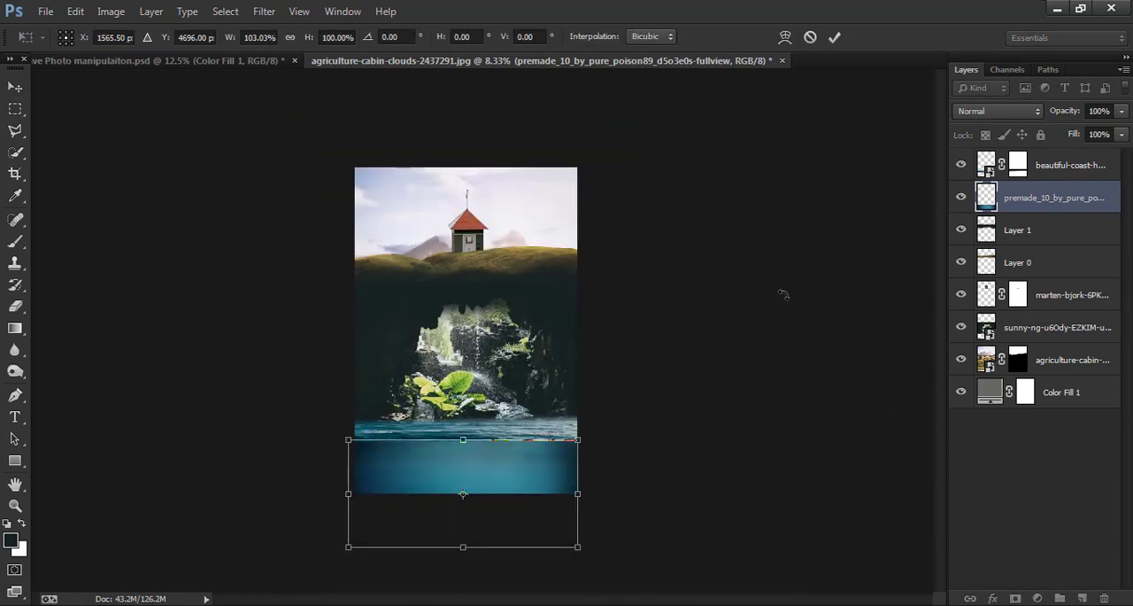
drag(458, 551, 461, 494)
drag(462, 439, 461, 436)
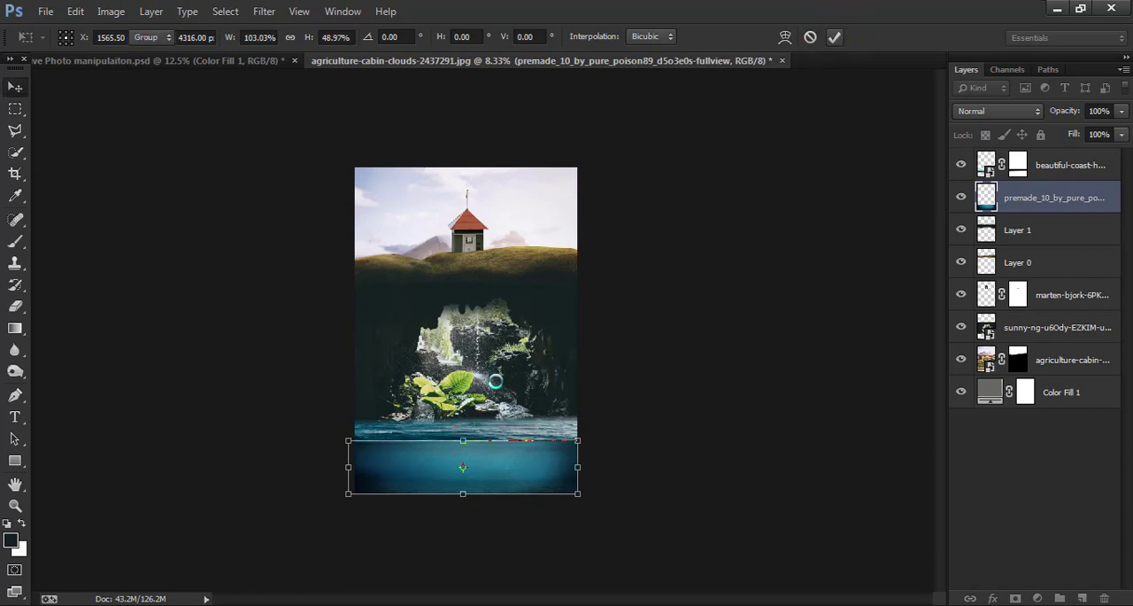
- Commit the resize of the underwater layer
key(Return)
scroll(494, 387, up, 3)
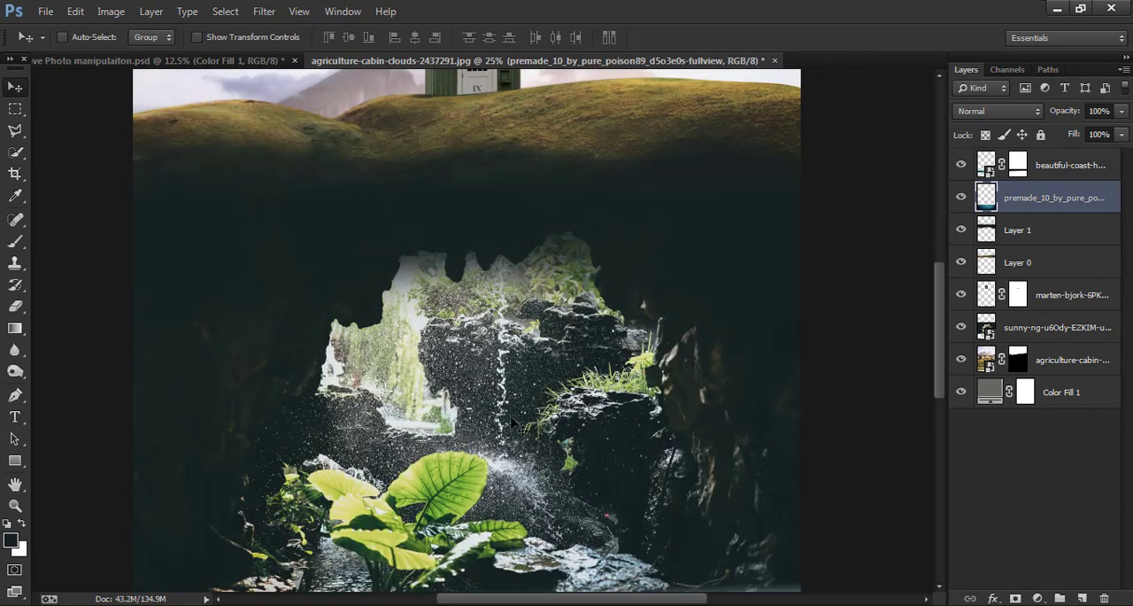
drag(512, 422, 466, 188)
drag(435, 347, 589, 303)
scroll(598, 329, down, 2)
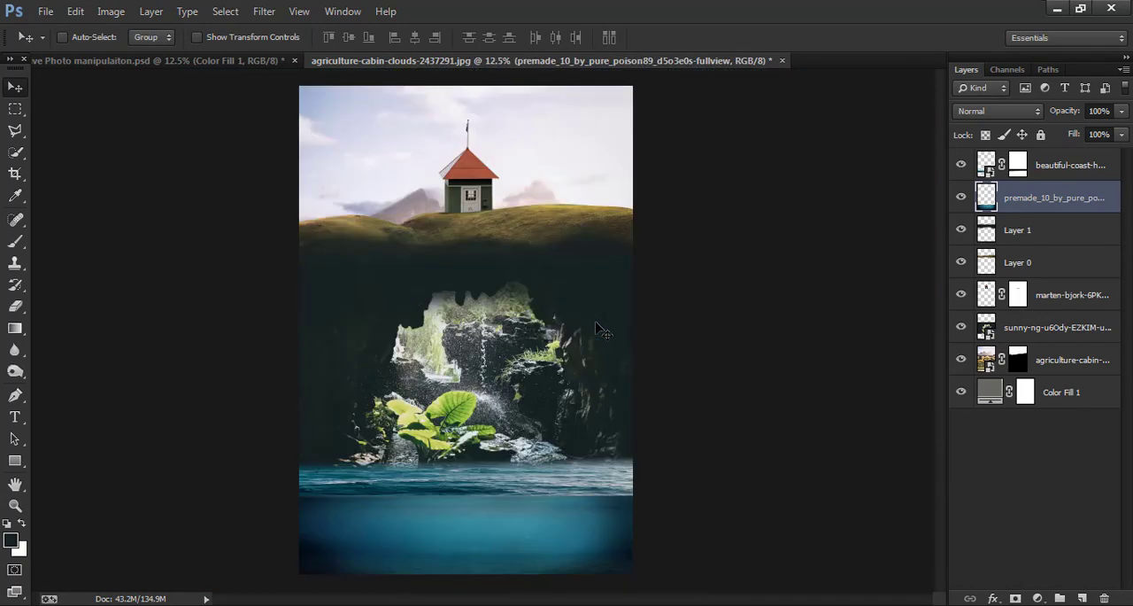
key(alt+bracketright)
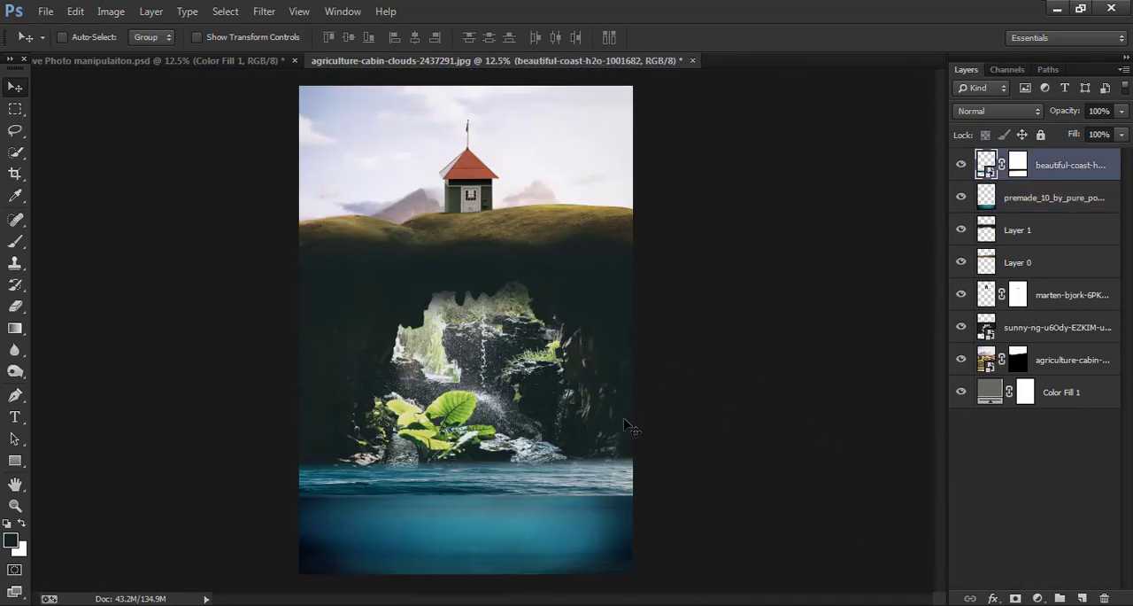
scroll(618, 416, up, 2)
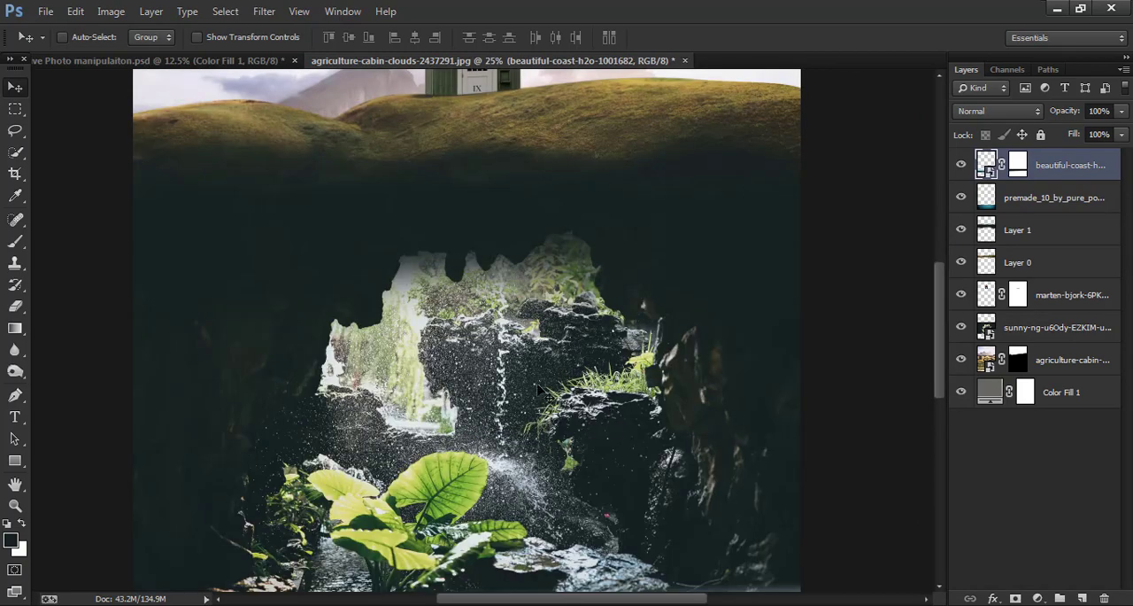
- Begin a Pen path on the cave photo layer, tracing the upper-left edge of the bright opening down to its left side
click(1089, 330)
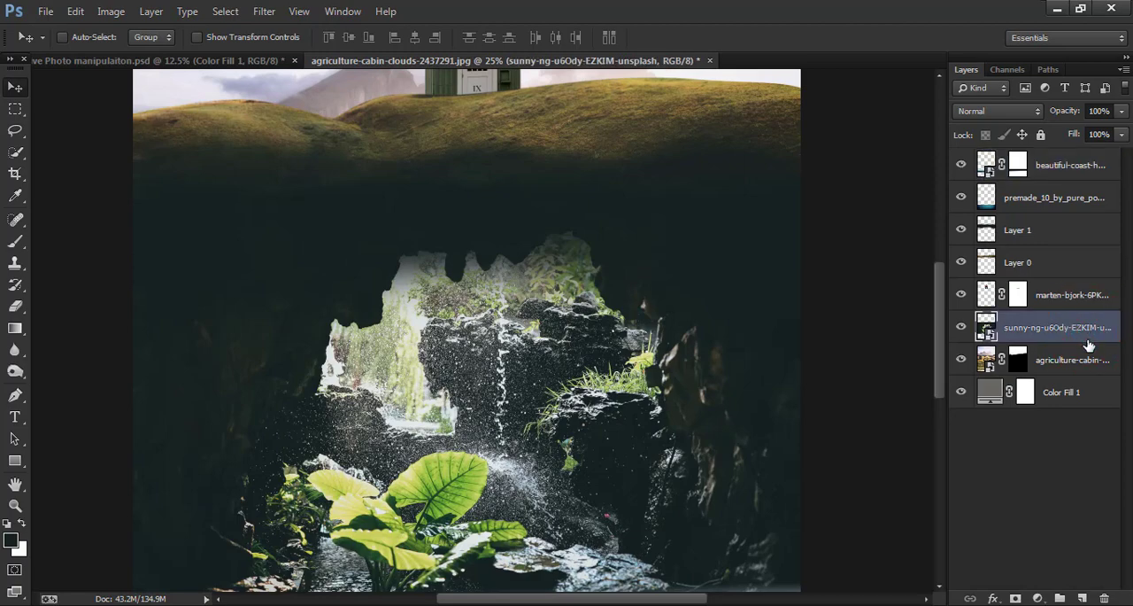
key(ctrl+plus)
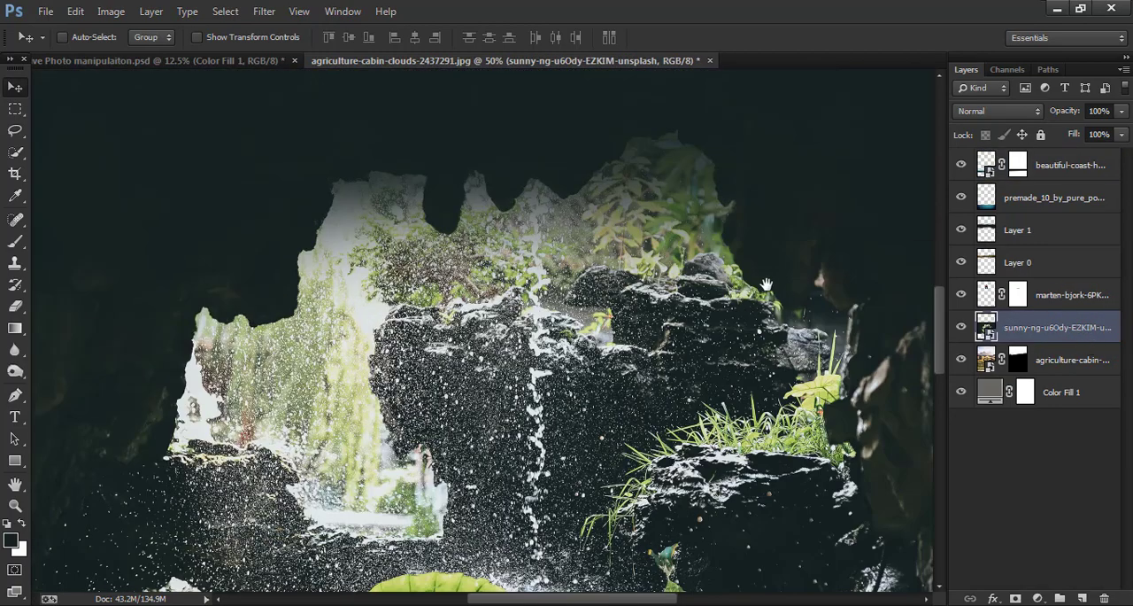
drag(636, 277, 763, 196)
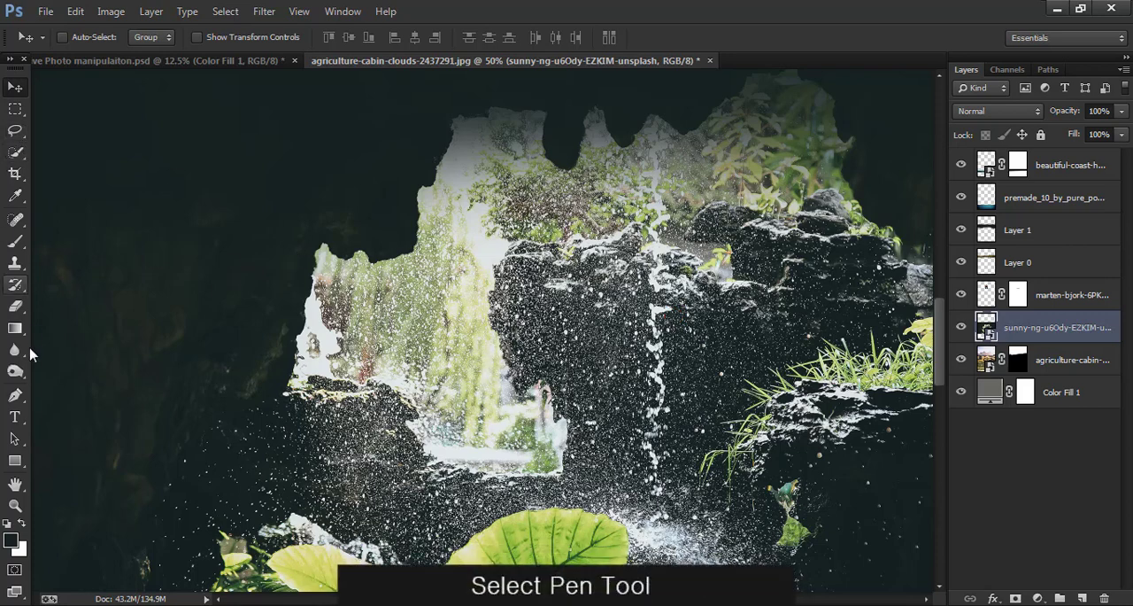
click(15, 395)
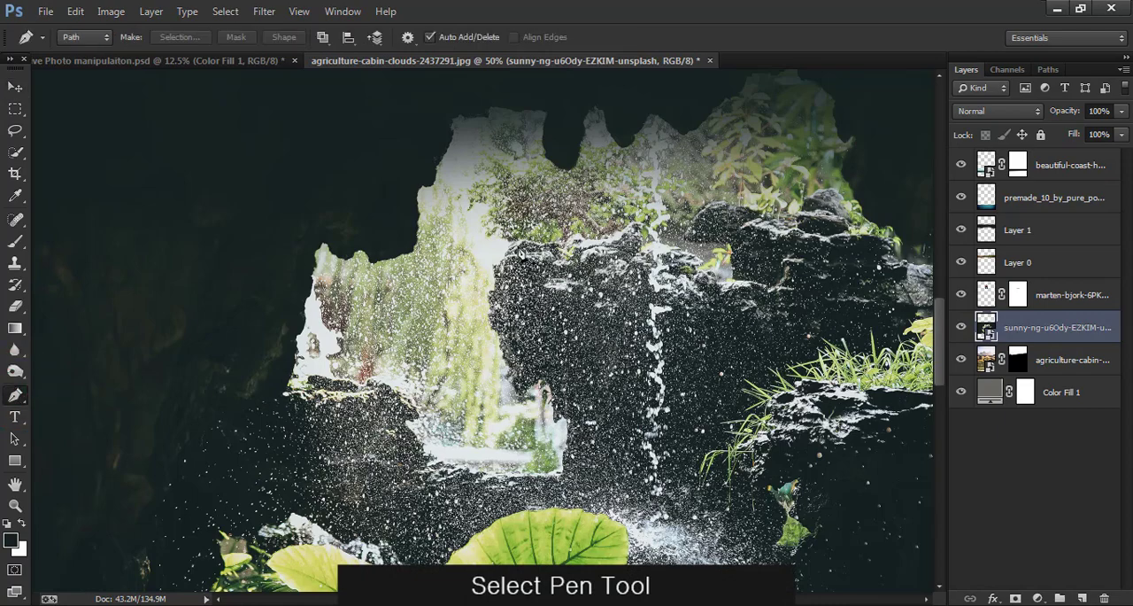
key(ctrl+plus)
key(ctrl+plus)
drag(490, 249, 658, 481)
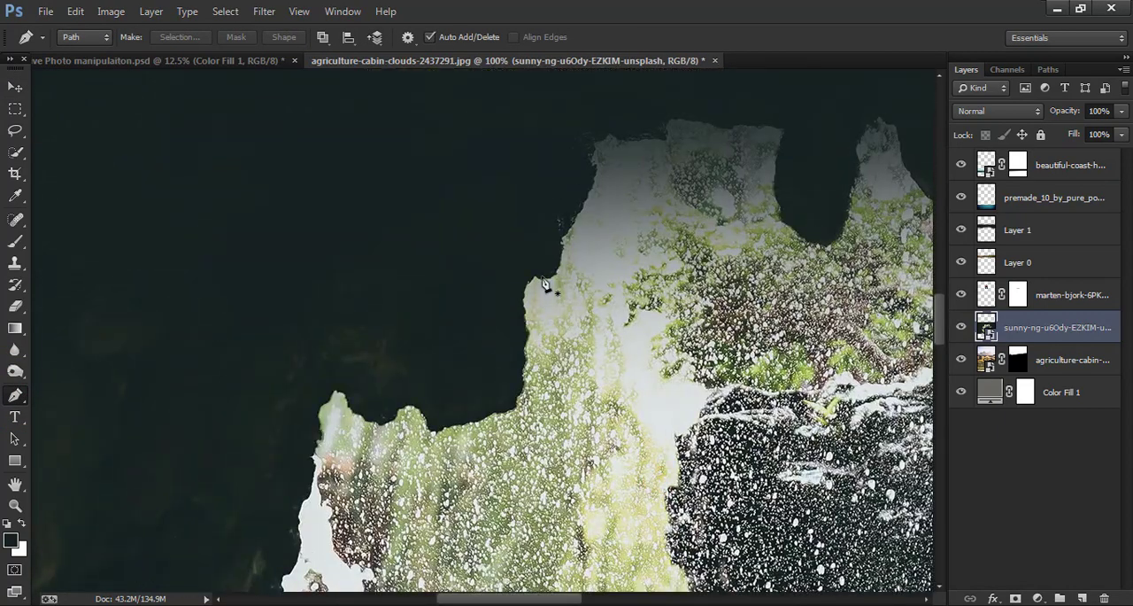
click(535, 282)
click(530, 353)
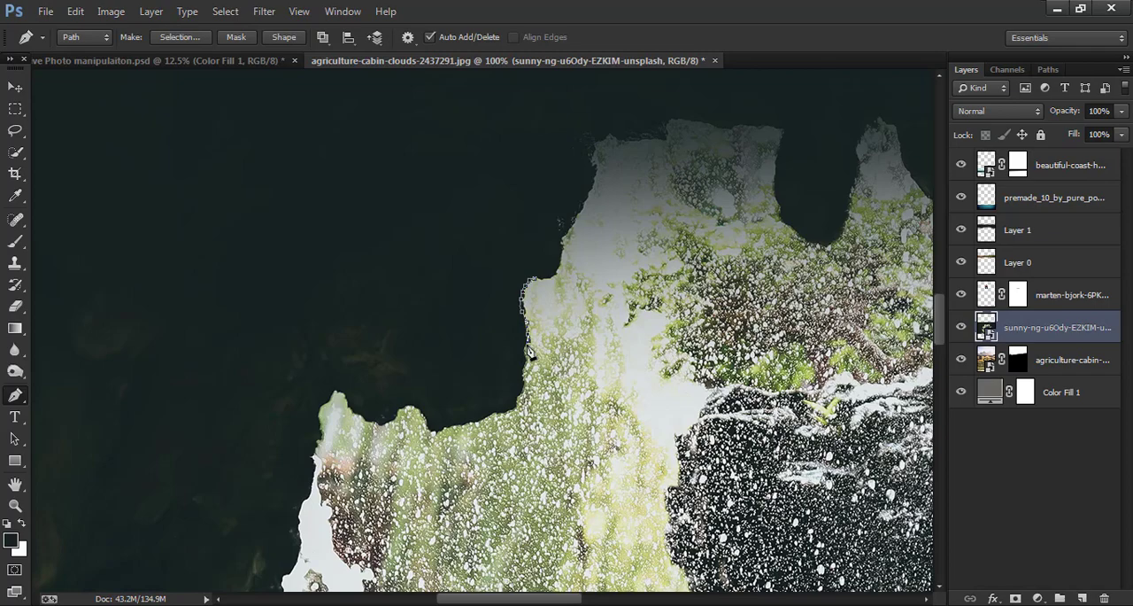
click(483, 420)
click(450, 430)
click(426, 418)
click(399, 408)
click(361, 416)
click(333, 392)
click(319, 409)
click(307, 457)
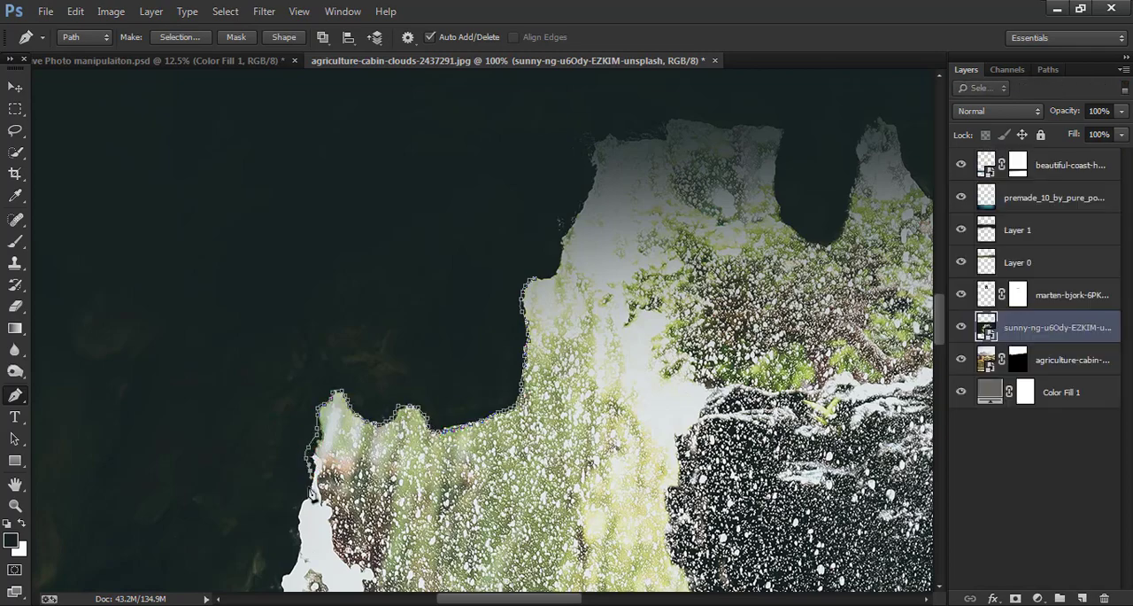
- Continue the path down the opening's left side, along its lower rim and up around the dark central rock
click(304, 498)
click(295, 523)
click(298, 538)
drag(348, 503, 415, 363)
click(328, 549)
drag(327, 550, 338, 416)
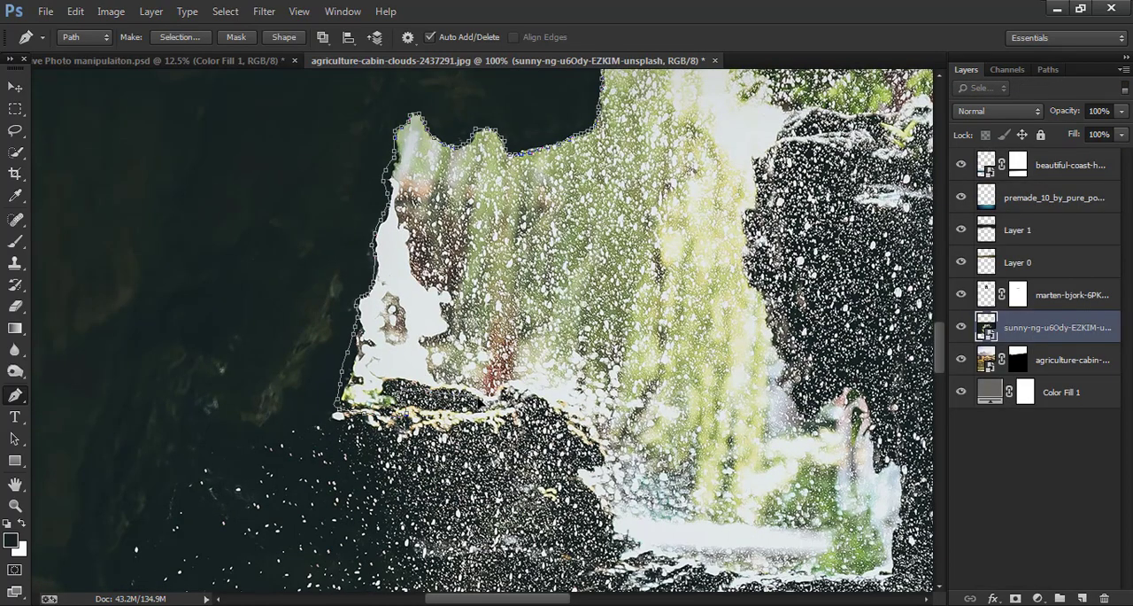
drag(584, 491, 489, 283)
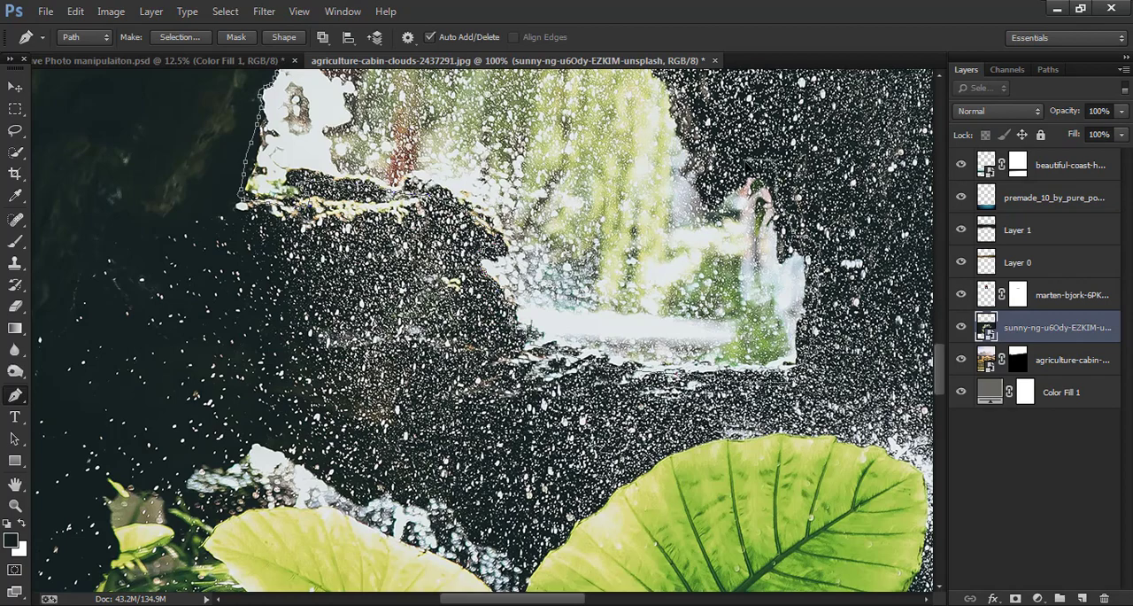
drag(679, 90, 721, 271)
drag(746, 109, 626, 508)
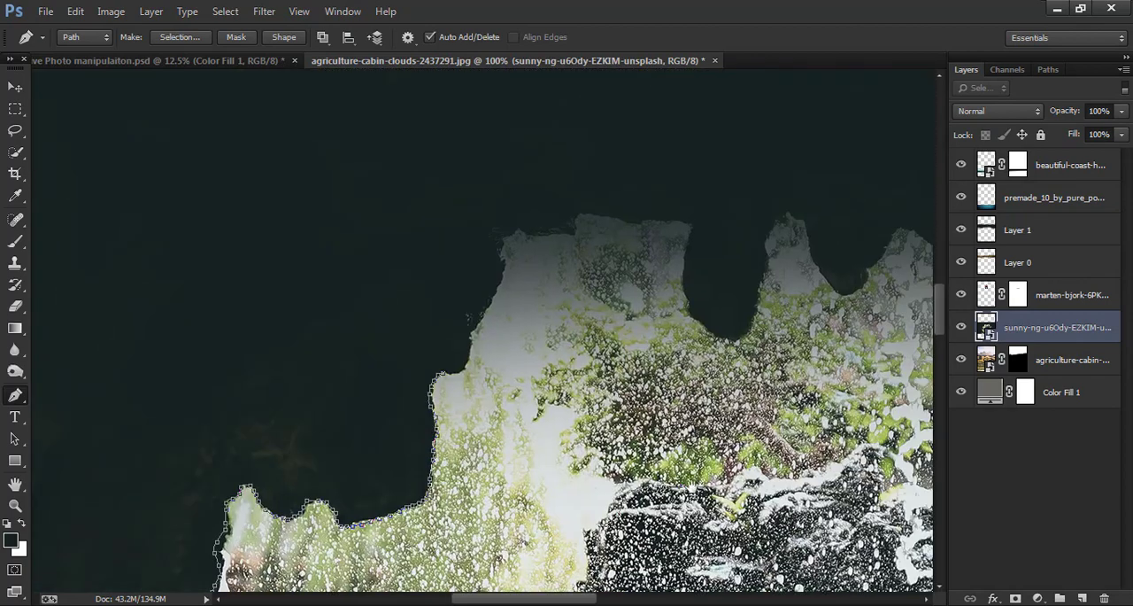
drag(863, 491, 580, 367)
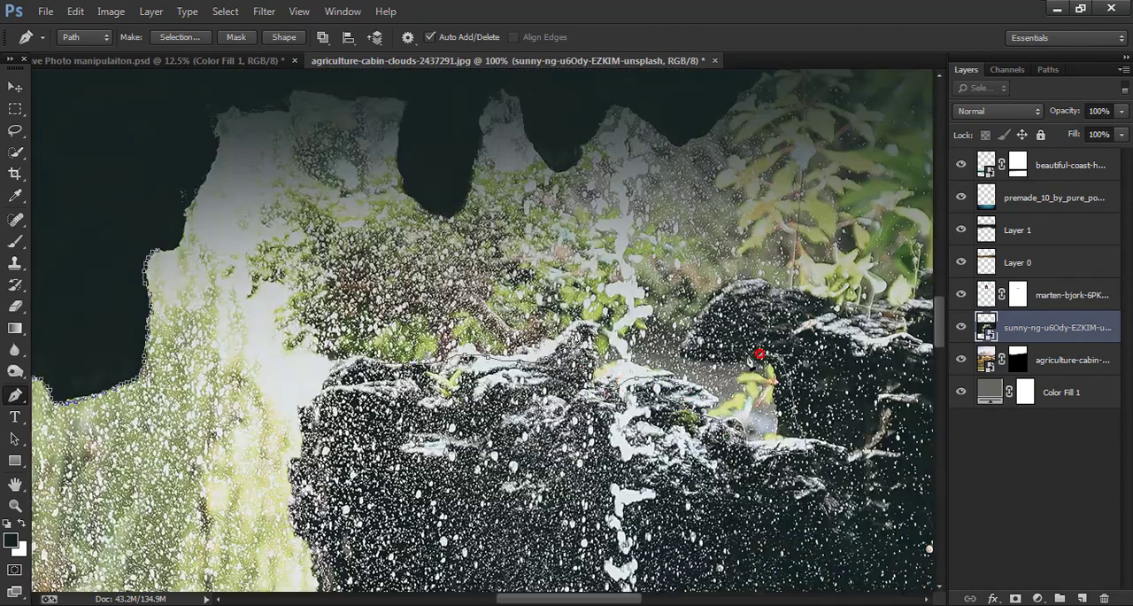
- Trace the path over the tops of the dark rocks, past the small boulder, to the cave wall beside the grass
click(814, 295)
drag(833, 313, 566, 404)
click(602, 411)
click(656, 374)
click(718, 350)
click(734, 394)
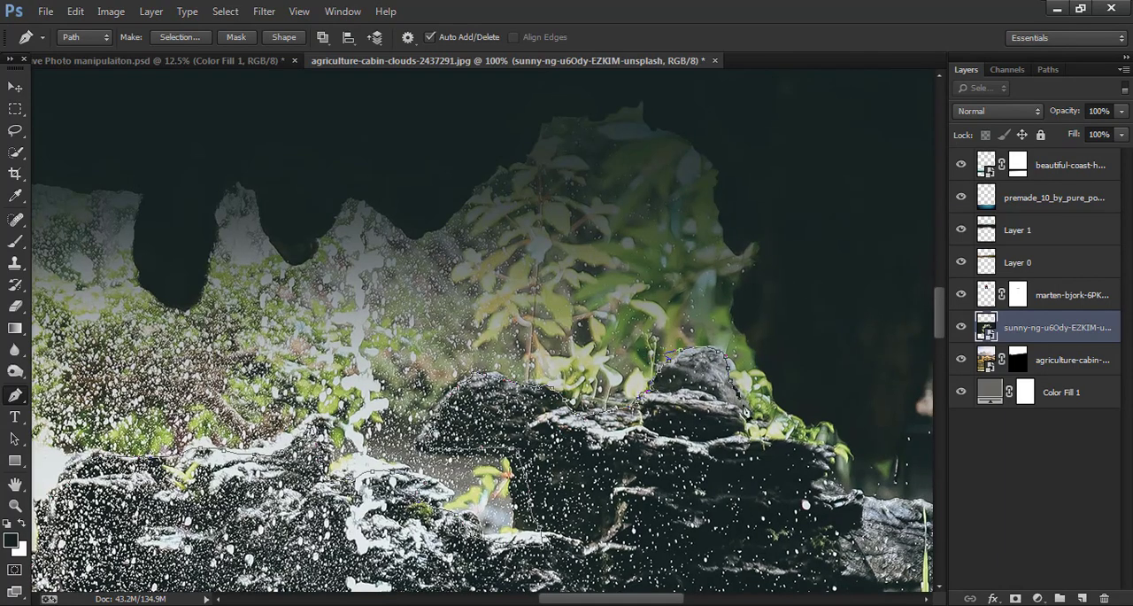
click(770, 439)
drag(820, 481, 746, 465)
click(758, 471)
click(777, 477)
drag(855, 494, 704, 318)
click(722, 387)
click(737, 400)
click(749, 356)
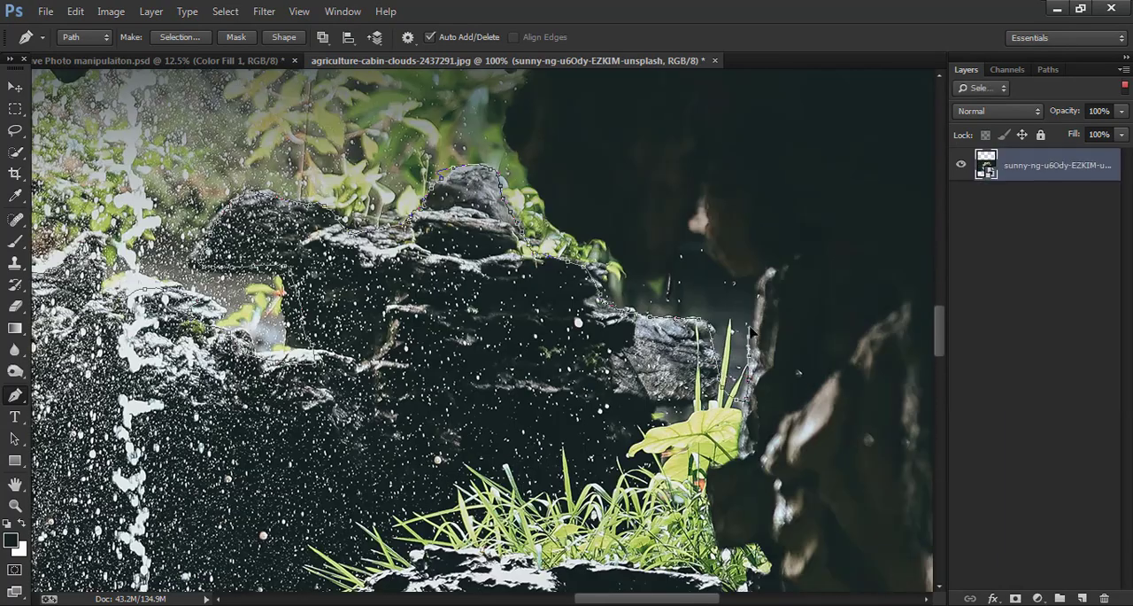
- Trace the path back around the opening's right side, past the pointed notch and the foliage, up to its highest peak
click(762, 266)
click(710, 250)
click(664, 271)
click(607, 239)
click(546, 219)
click(520, 156)
drag(513, 146, 649, 423)
click(639, 391)
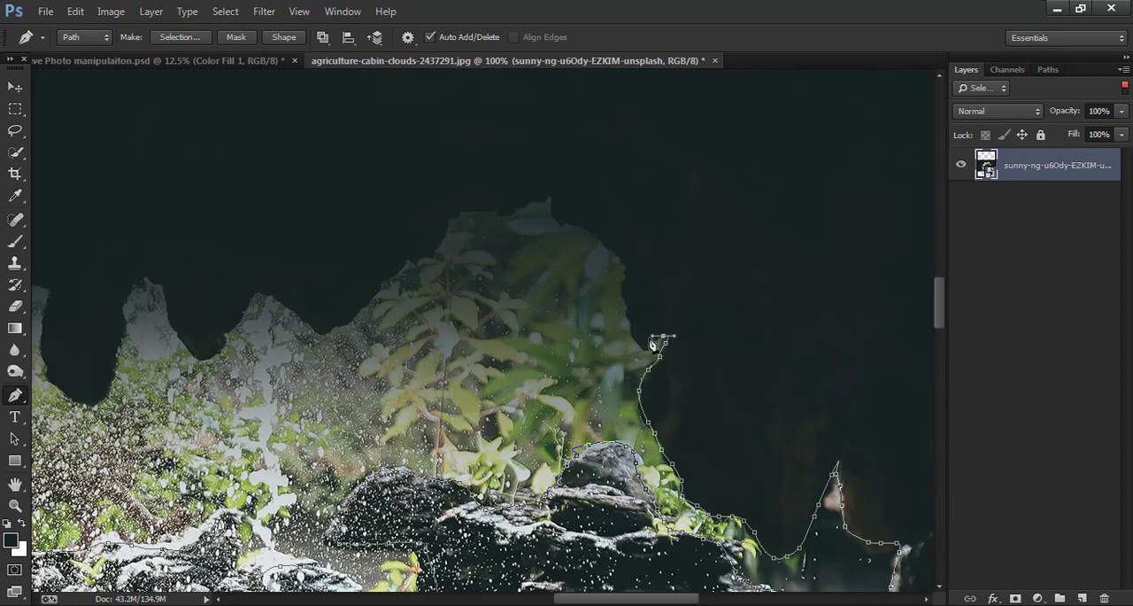
click(643, 347)
click(614, 245)
click(605, 233)
click(594, 228)
click(582, 224)
click(573, 223)
click(562, 220)
click(558, 211)
click(554, 192)
- Extend the path from the highest peak down the roof's slope and around the first dip beside the foliage
drag(527, 209, 516, 212)
click(402, 268)
click(378, 291)
click(352, 315)
click(336, 321)
click(315, 330)
click(300, 326)
click(268, 308)
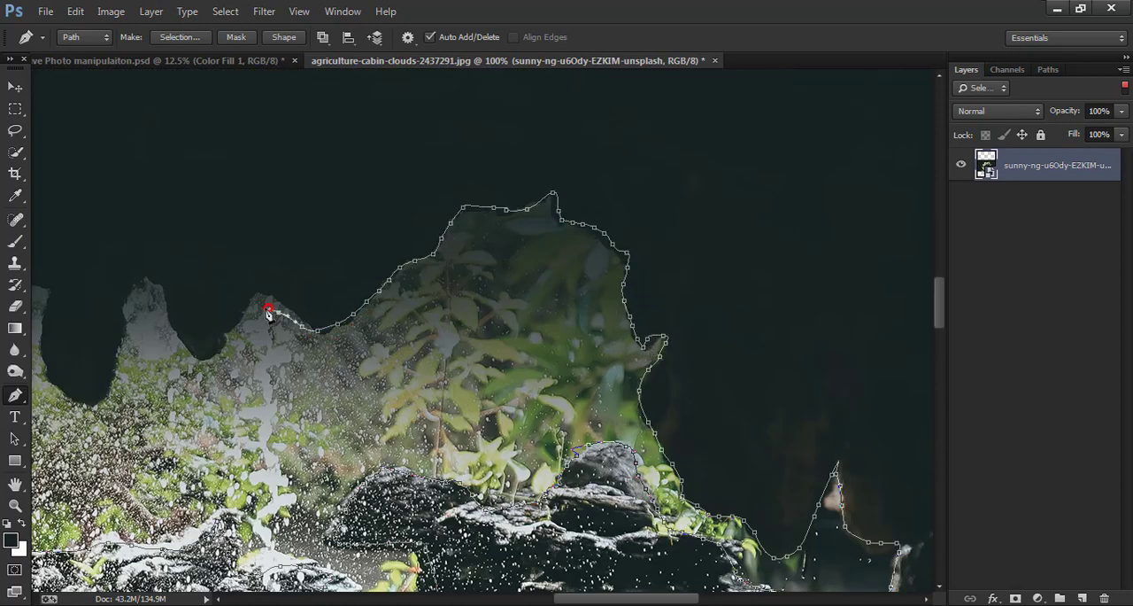
- Trace the path around the two hanging rock points in the roof of the cave opening
drag(351, 375, 522, 350)
click(425, 271)
click(412, 282)
click(398, 303)
click(371, 328)
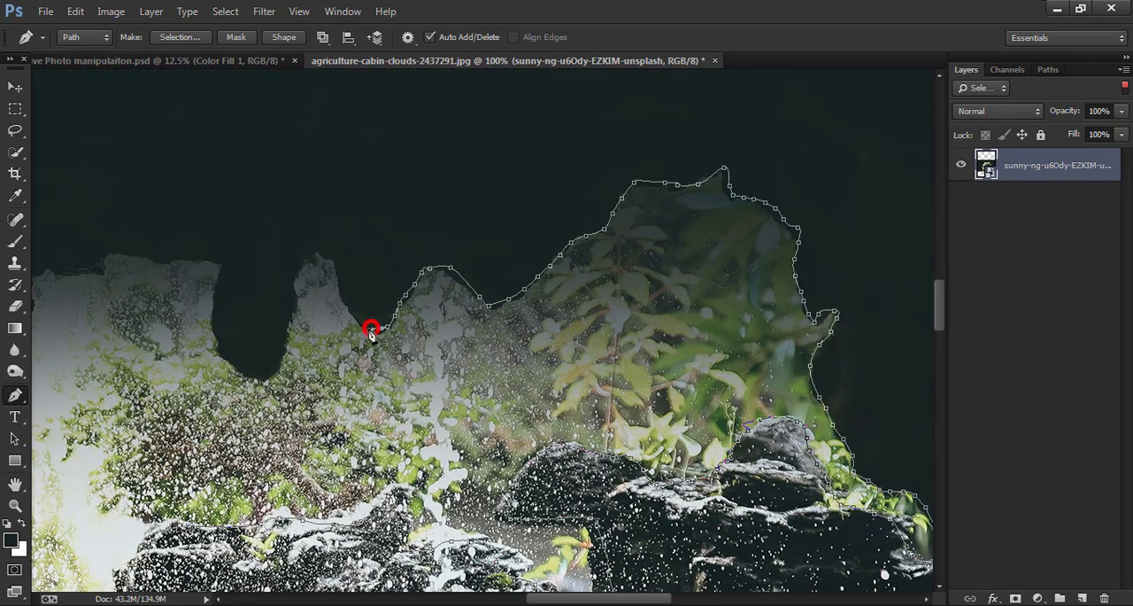
click(359, 327)
click(348, 302)
click(336, 277)
click(330, 253)
click(230, 363)
click(225, 267)
- Finish the path along the upper-left roof edge and close it at its starting point
drag(225, 268, 522, 257)
click(473, 246)
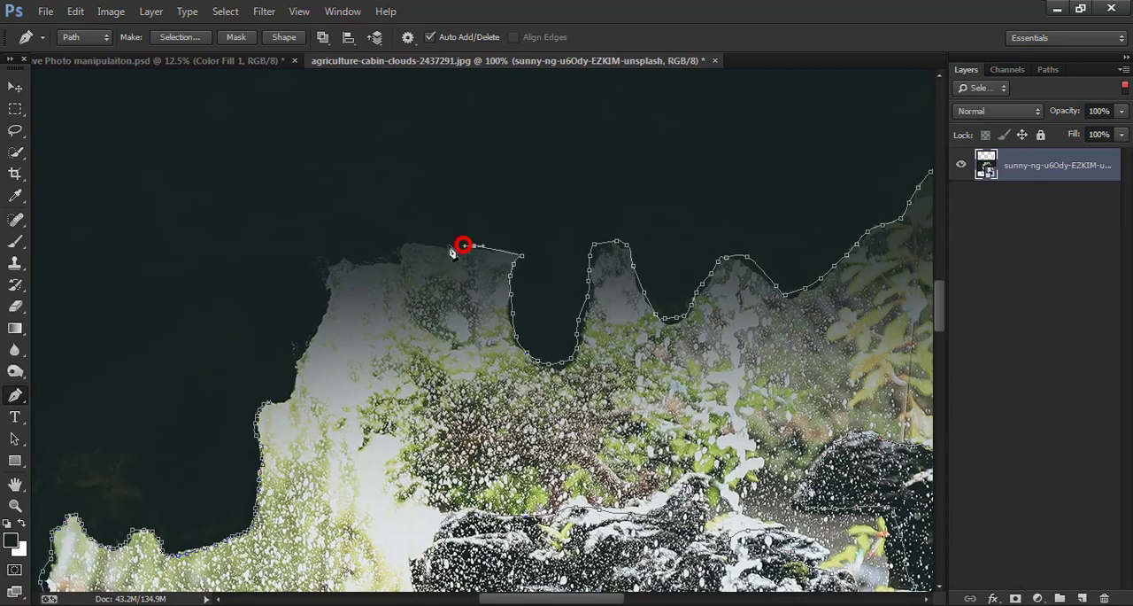
click(400, 244)
click(345, 257)
click(320, 308)
click(298, 353)
click(292, 376)
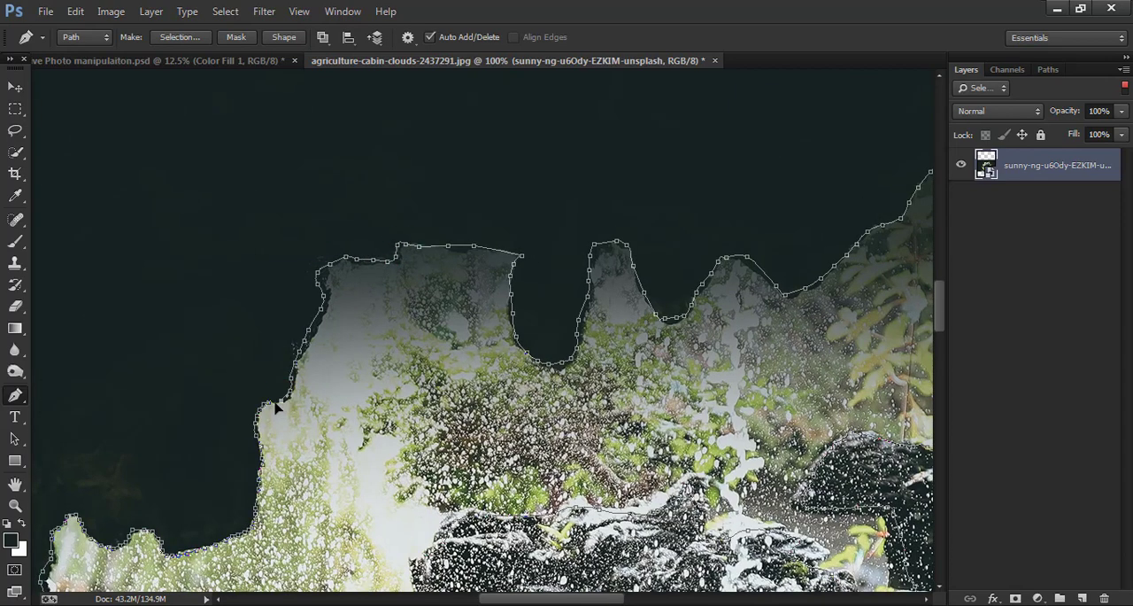
- Convert the closed path around the bright cave opening into a selection
key(ctrl+minus)
key(ctrl+minus)
key(ctrl+minus)
key(ctrl+minus)
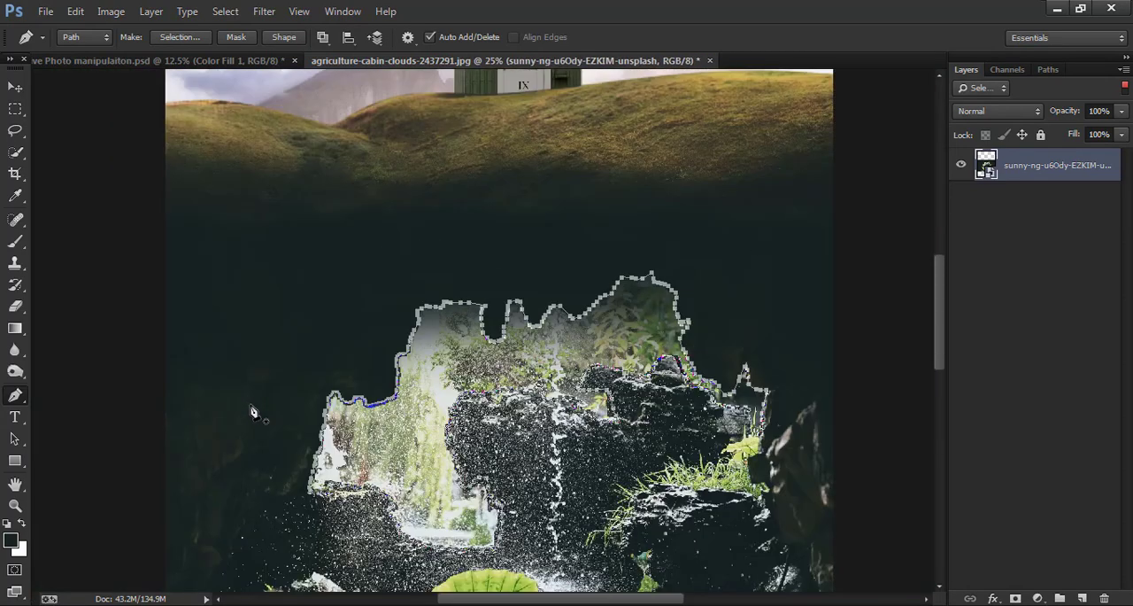
key(ctrl+minus)
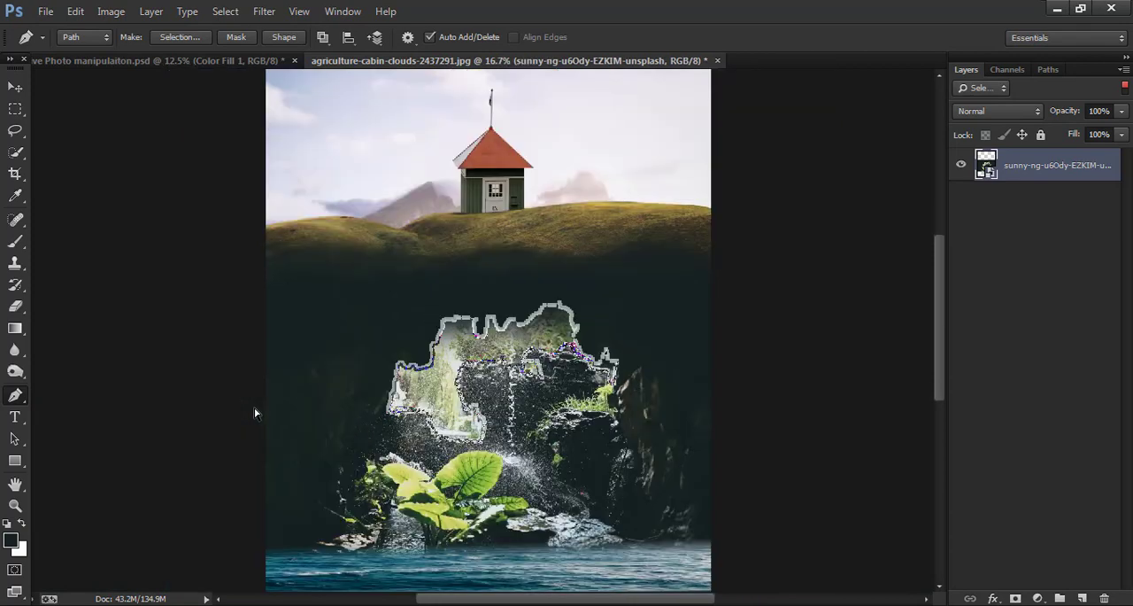
right_click(457, 414)
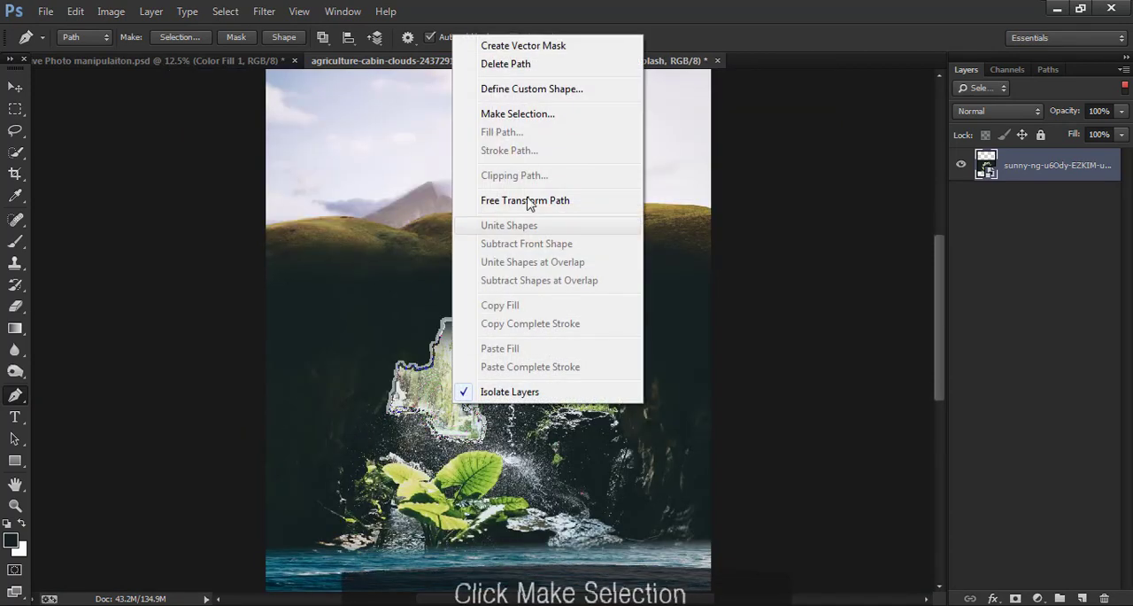
click(557, 122)
click(652, 176)
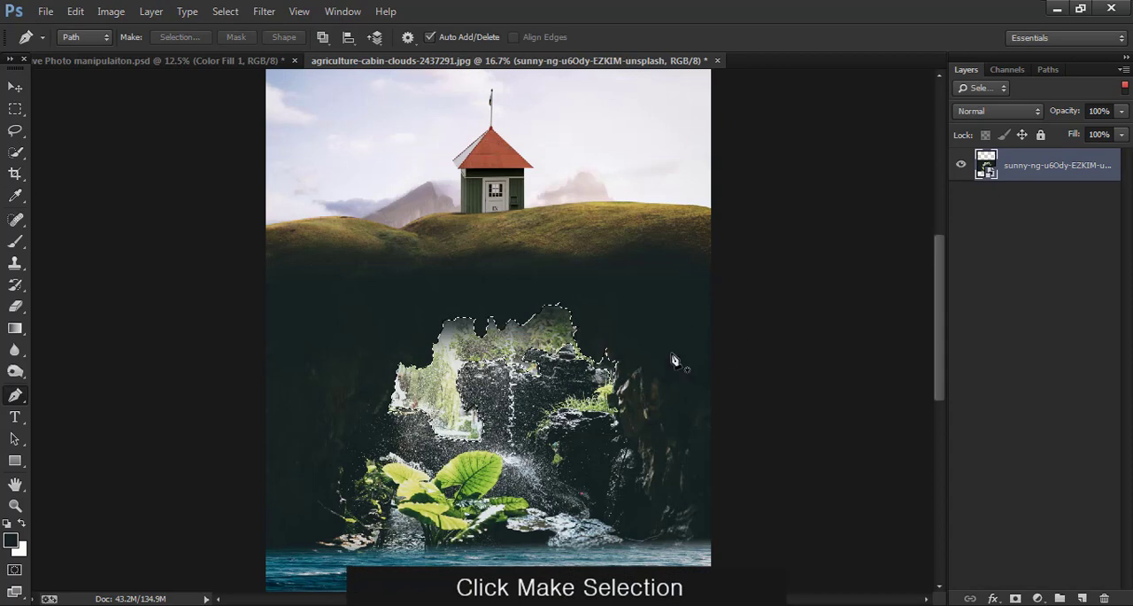
- Rasterize the cave photo layer, delete the selected opening from it and deselect
key(ctrl+minus)
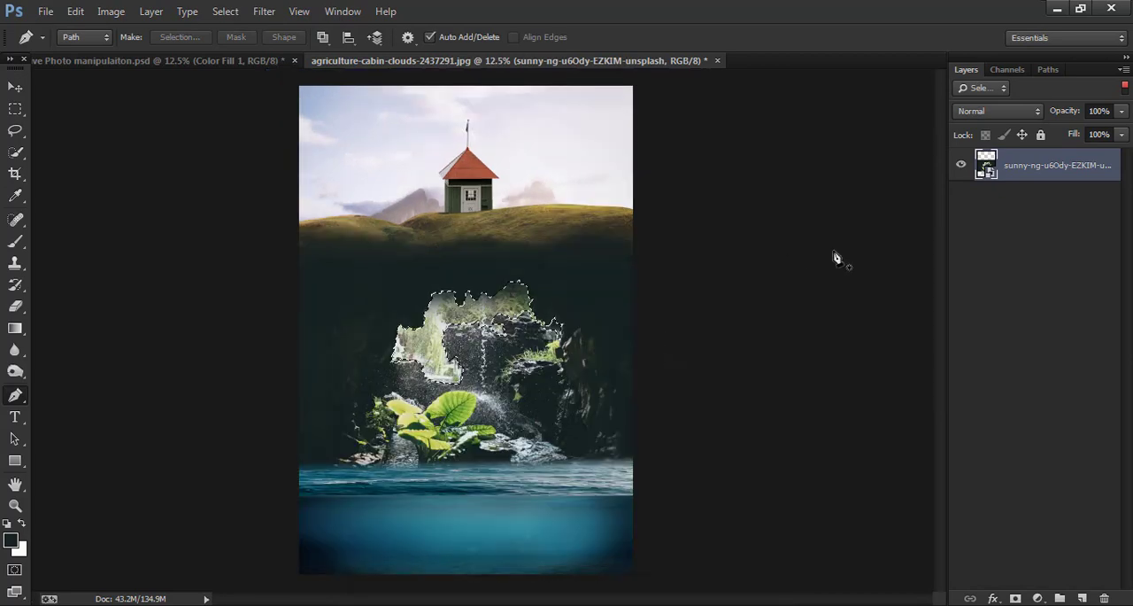
right_click(1072, 169)
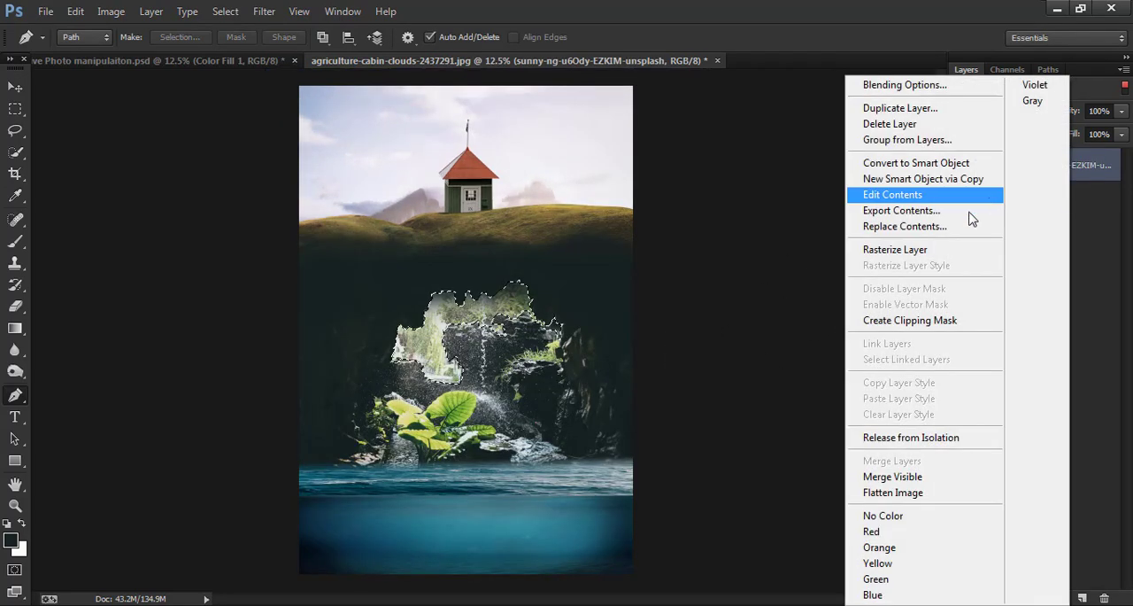
click(927, 249)
key(Delete)
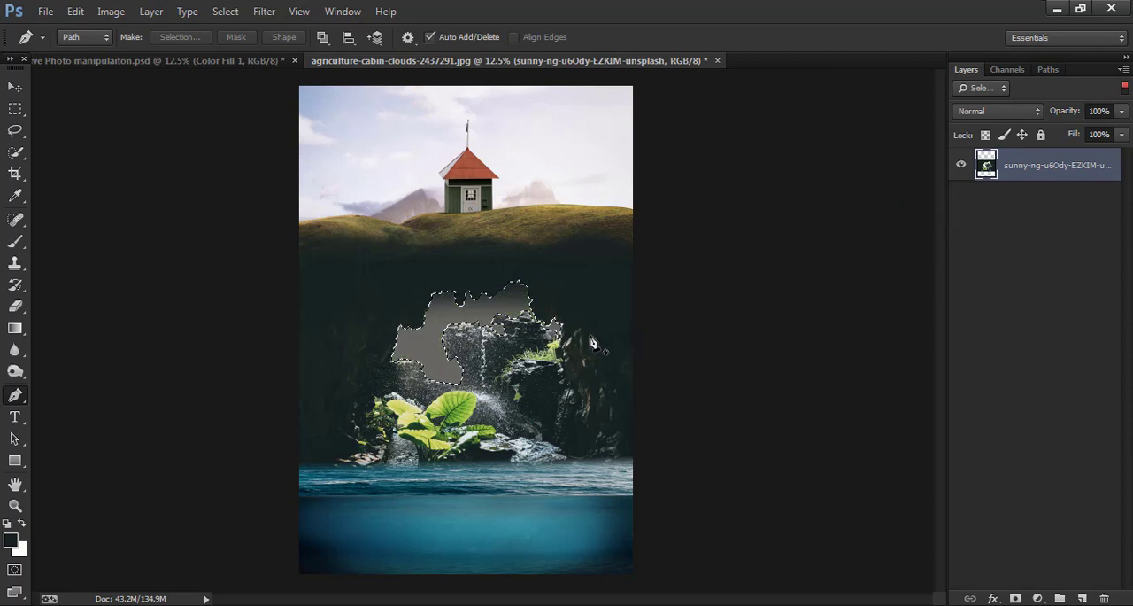
key(ctrl+d)
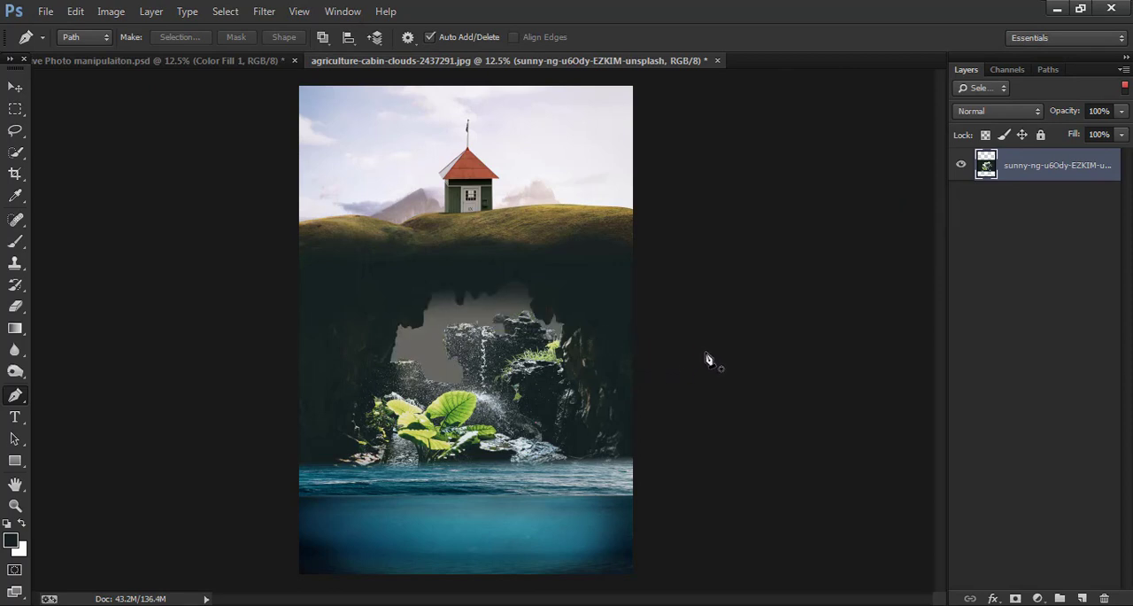
- Turn off layer isolation and place agriculture-cabin-clouds-2437291 (1).jpg from the Downloads folder
click(15, 87)
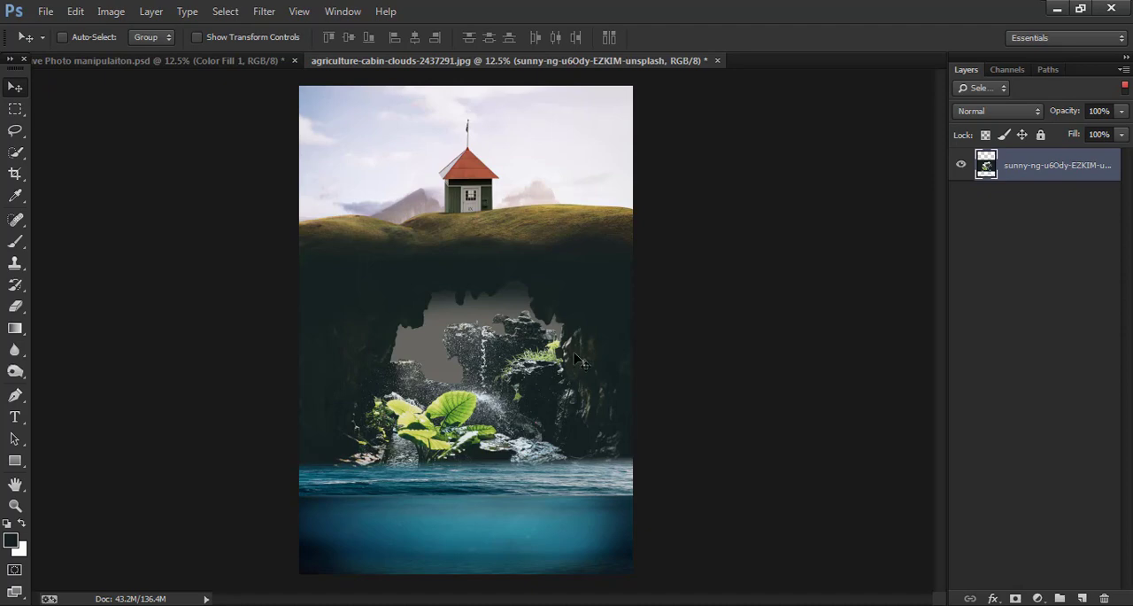
click(1124, 86)
click(40, 11)
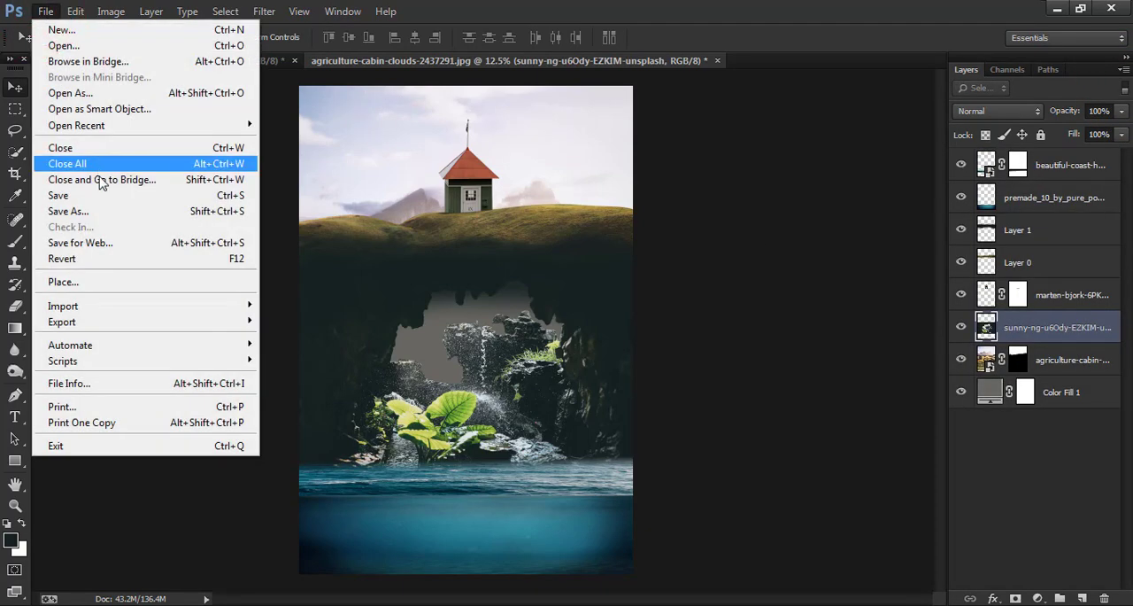
click(48, 285)
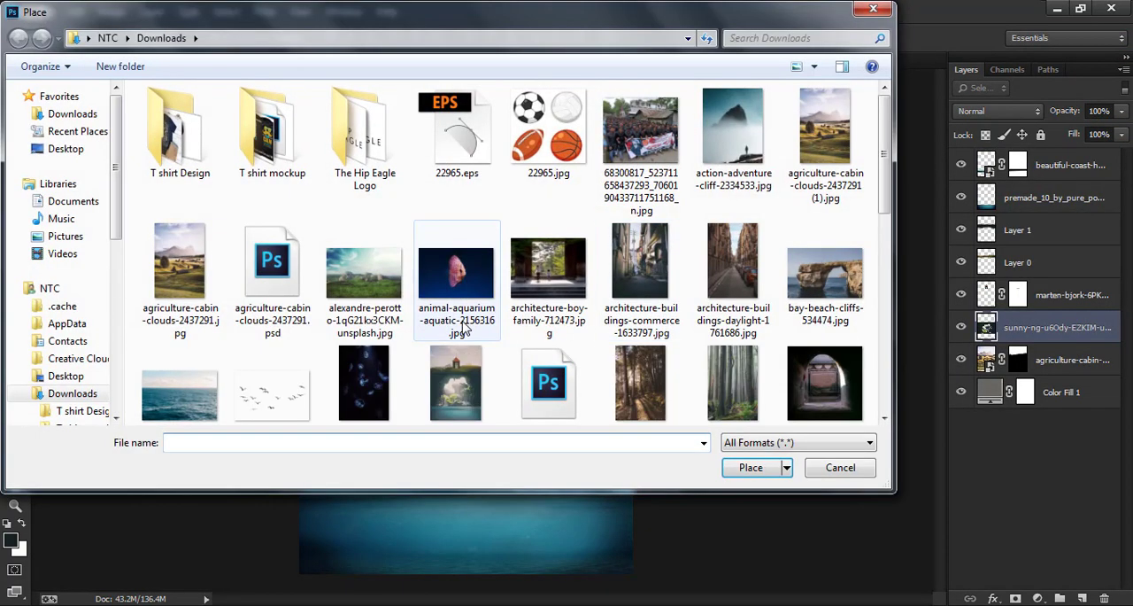
click(806, 181)
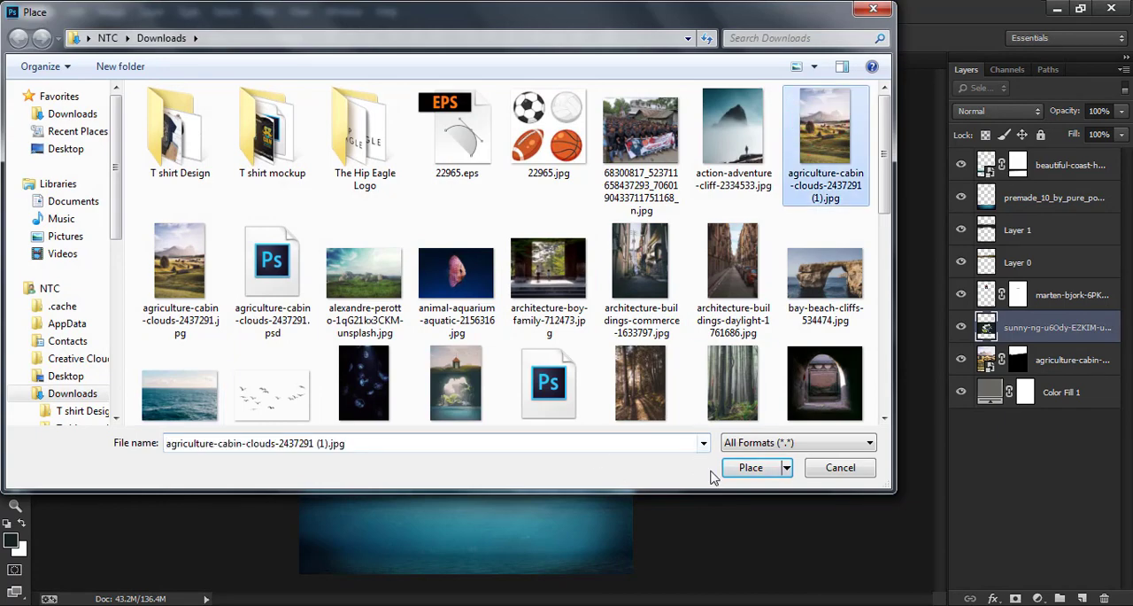
click(748, 466)
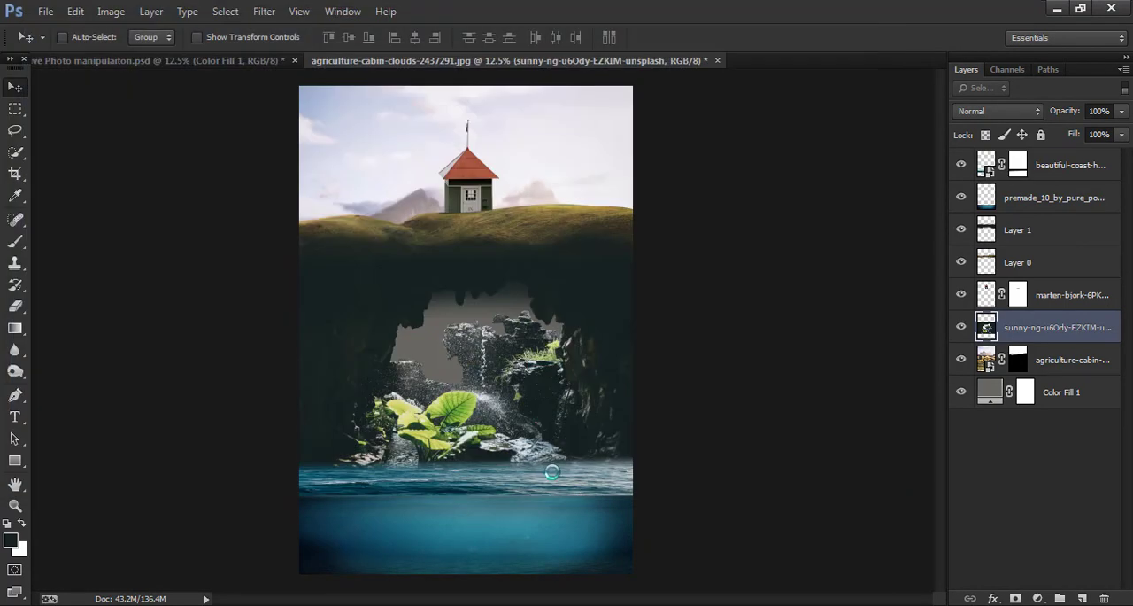
- Place the mountain photo beneath the cave photo layer and position it so the mountain and sky fill the cave opening
mouse_move(560, 445)
mouse_down()
mouse_move(541, 483)
mouse_move(562, 519)
mouse_up()
click(835, 38)
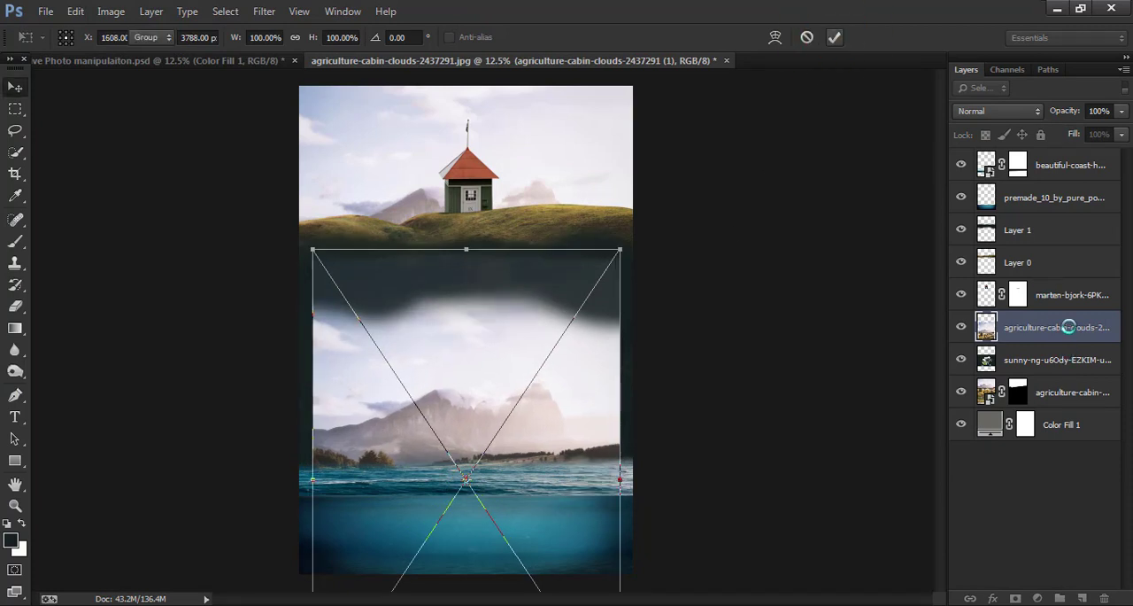
drag(1069, 327, 1067, 376)
drag(642, 392, 637, 337)
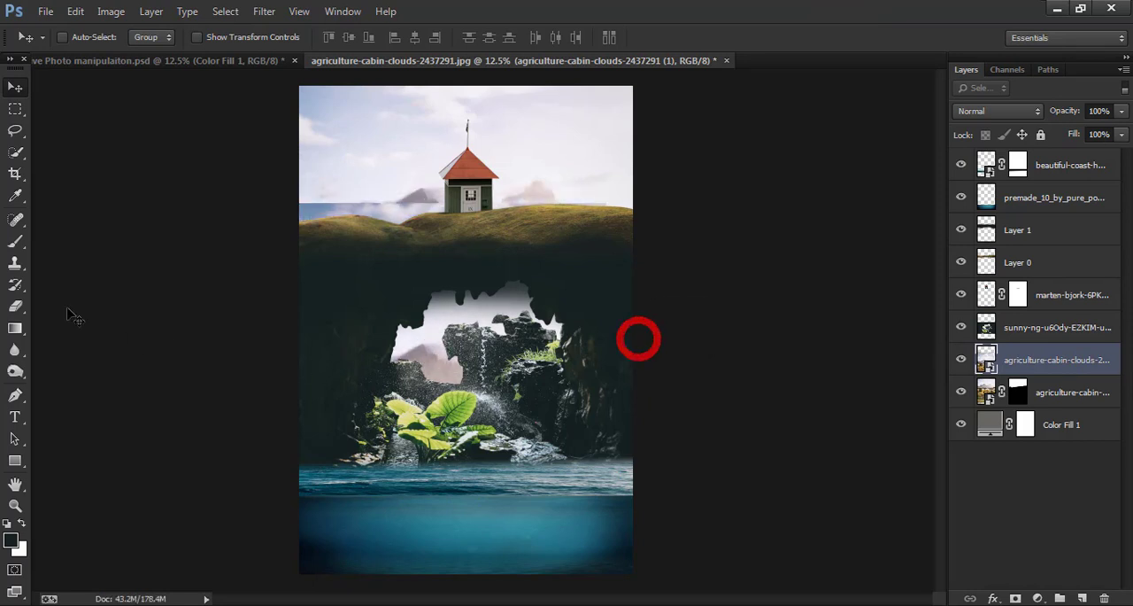
- Mask the mountain photo with a rectangular selection around the cave opening
click(15, 108)
drag(352, 268, 587, 435)
click(1016, 599)
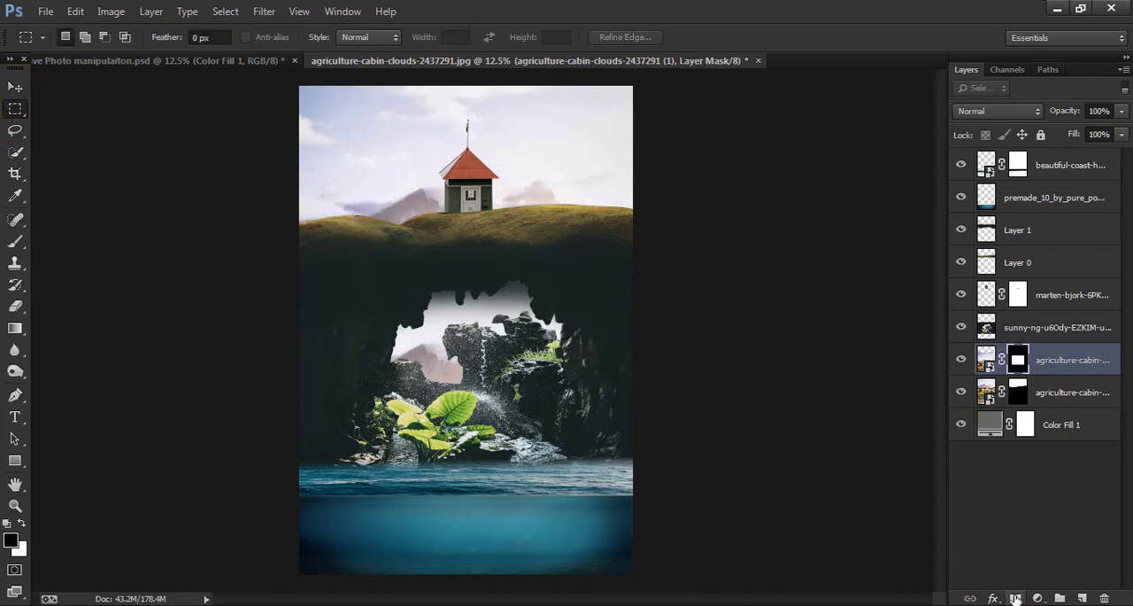
- Convert the masked mountain photo layer to a smart object and rasterize it
right_click(1065, 363)
click(921, 166)
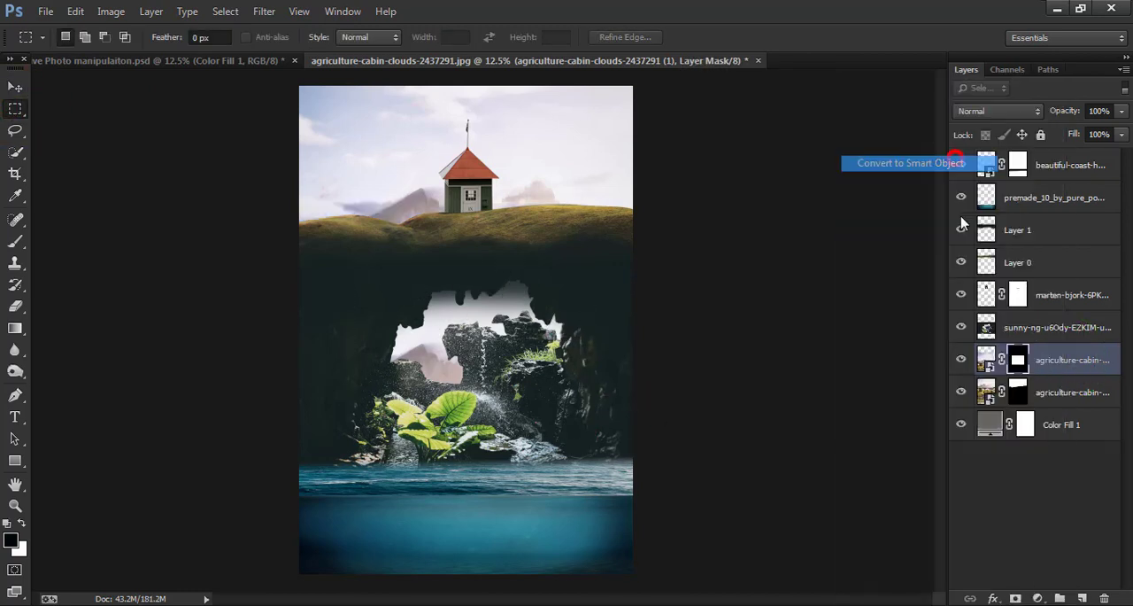
right_click(1049, 363)
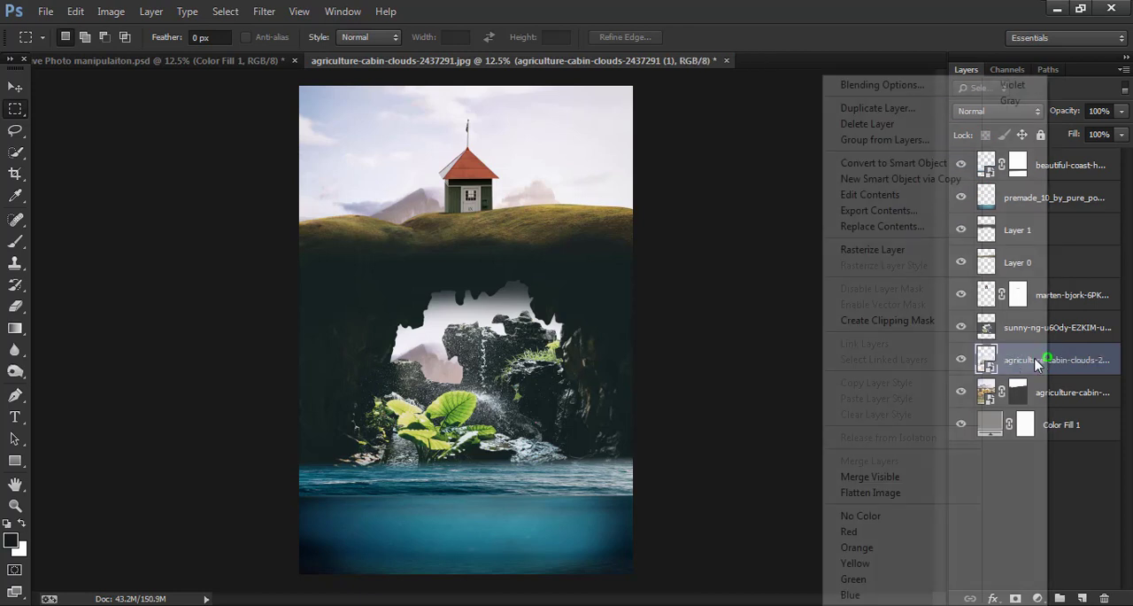
click(890, 258)
drag(1072, 111, 1098, 117)
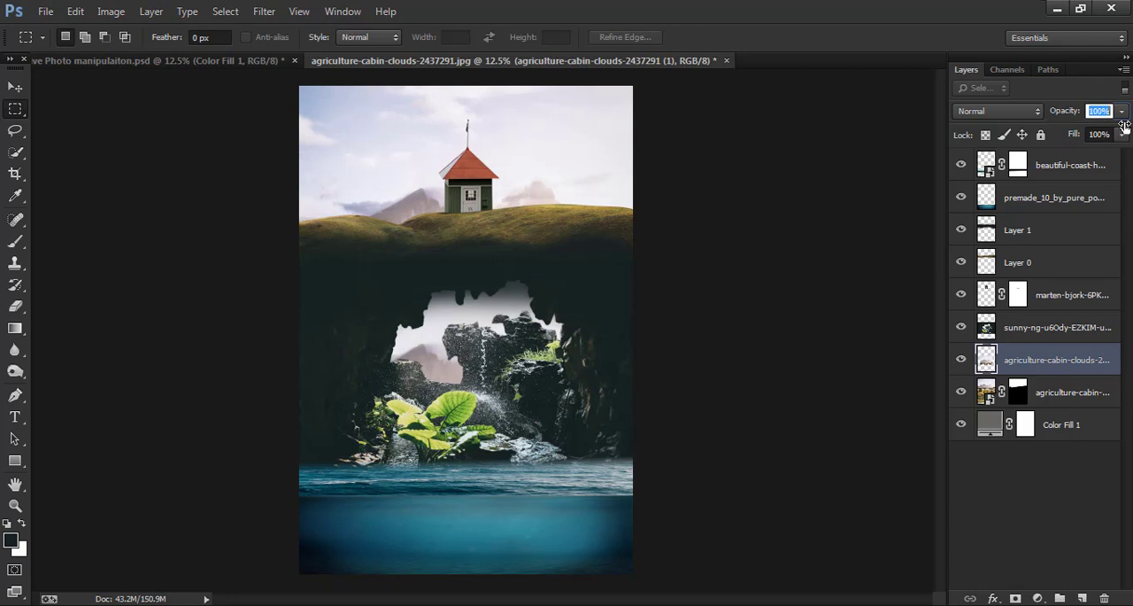
- Erase the dark shading on Layer 1 where it covers the cave opening, using a 600 px eraser
click(15, 87)
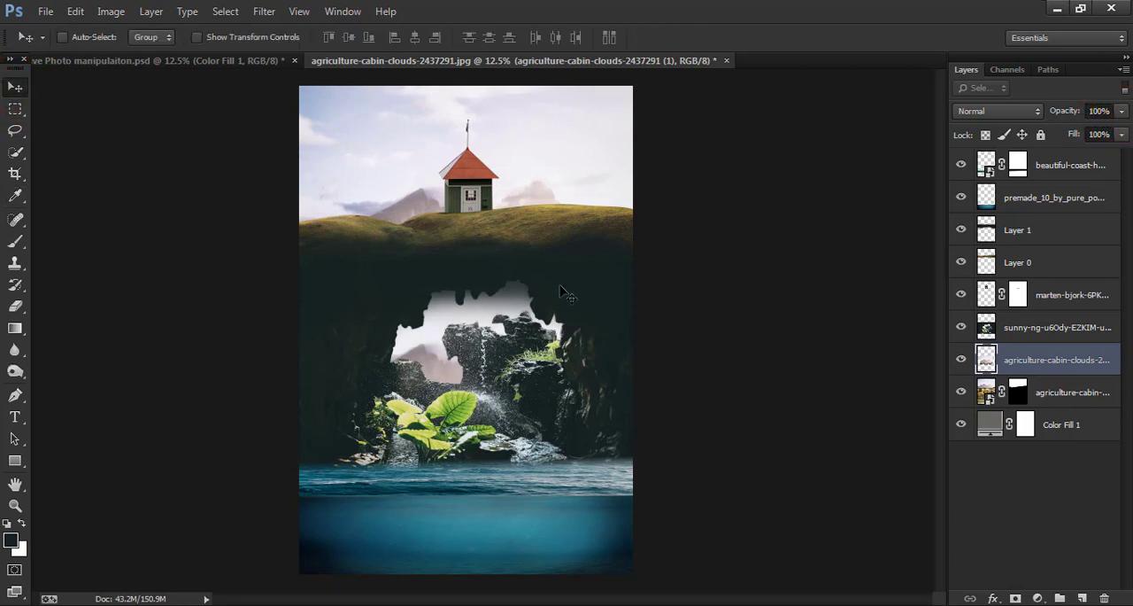
click(960, 232)
click(961, 230)
click(1009, 230)
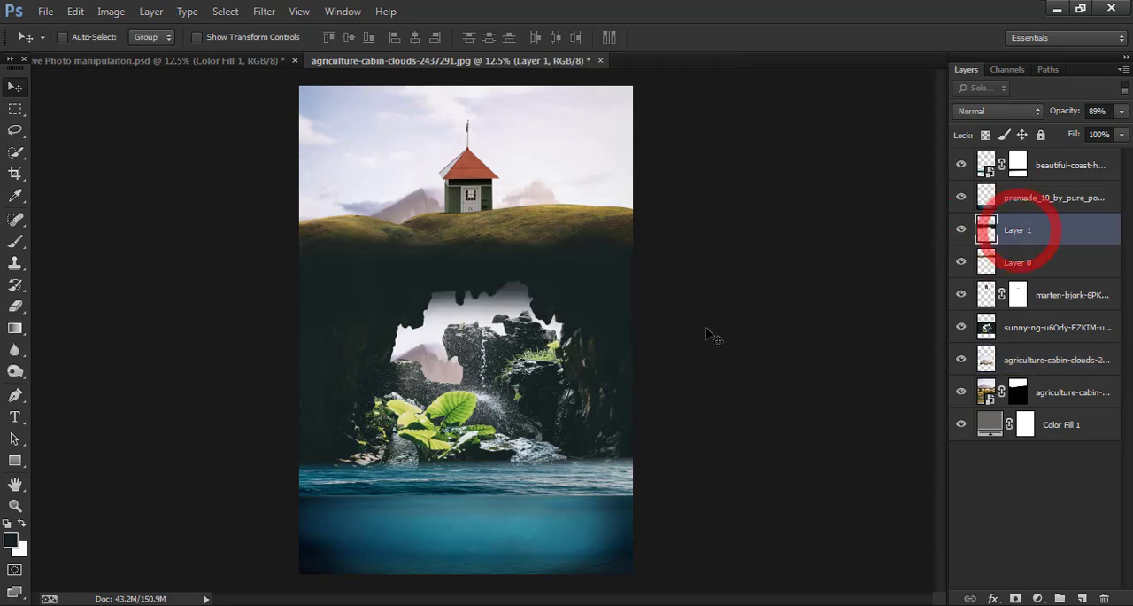
click(16, 307)
mouse_move(464, 299)
mouse_down()
mouse_move(424, 300)
mouse_move(462, 300)
mouse_move(429, 313)
mouse_move(513, 298)
mouse_move(433, 287)
mouse_move(497, 289)
mouse_move(526, 305)
mouse_move(481, 318)
mouse_move(477, 354)
mouse_move(508, 318)
mouse_move(518, 326)
mouse_move(489, 312)
mouse_move(466, 344)
mouse_move(508, 298)
mouse_move(499, 349)
mouse_move(460, 378)
mouse_up()
key(bracketright)
key(bracketright)
key(bracketright)
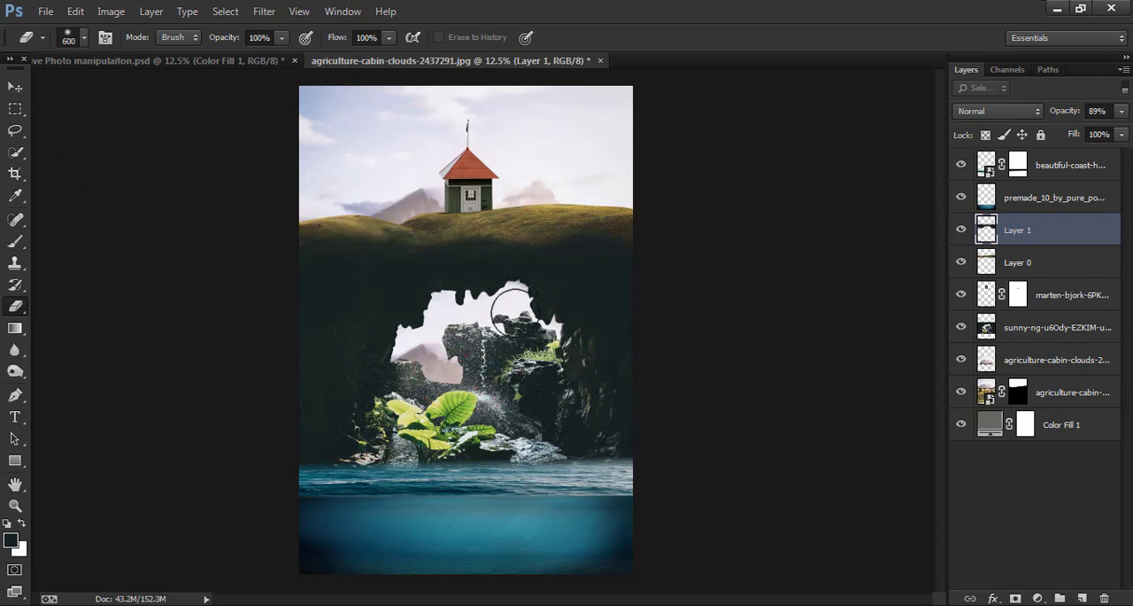
click(481, 343)
click(15, 86)
click(724, 432)
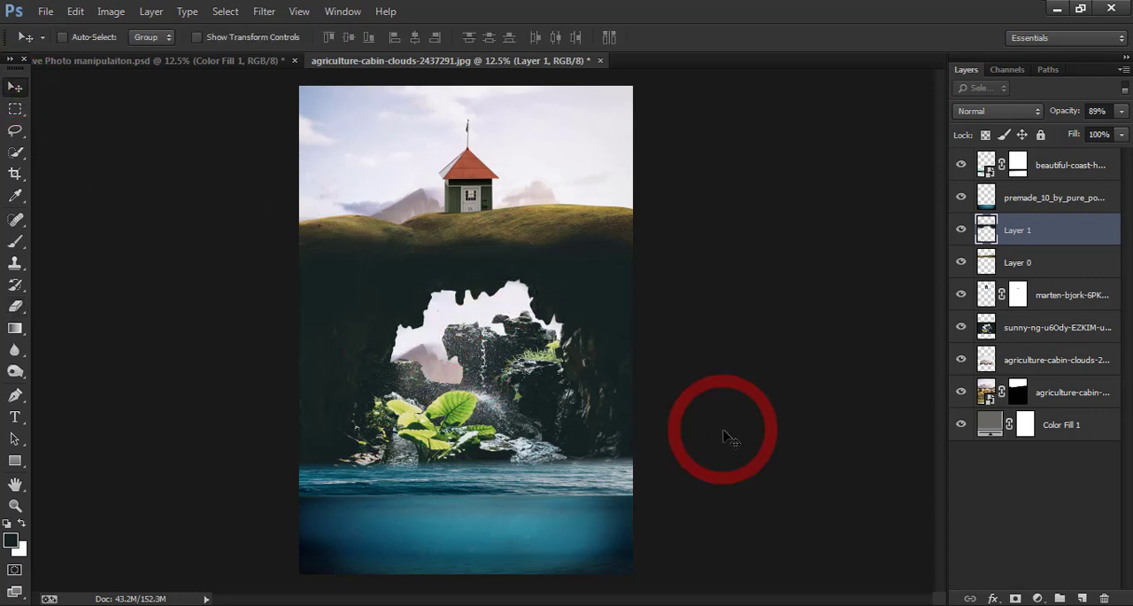
- Add a new layer above the cave photo and clip it to that photo
key(ctrl+plus)
key(ctrl+plus)
key(ctrl+plus)
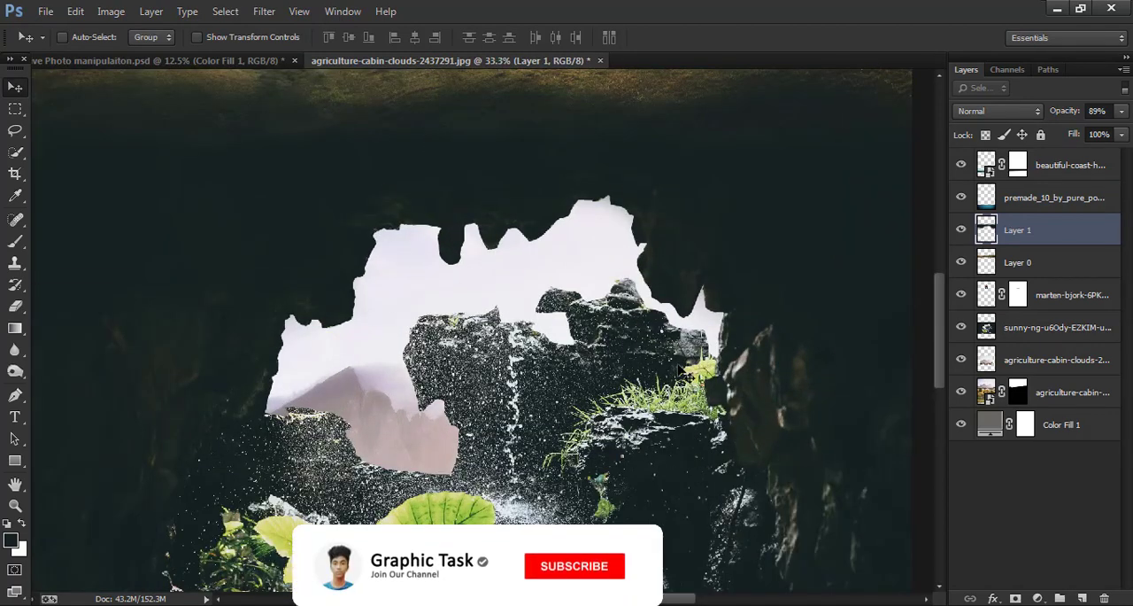
click(1059, 334)
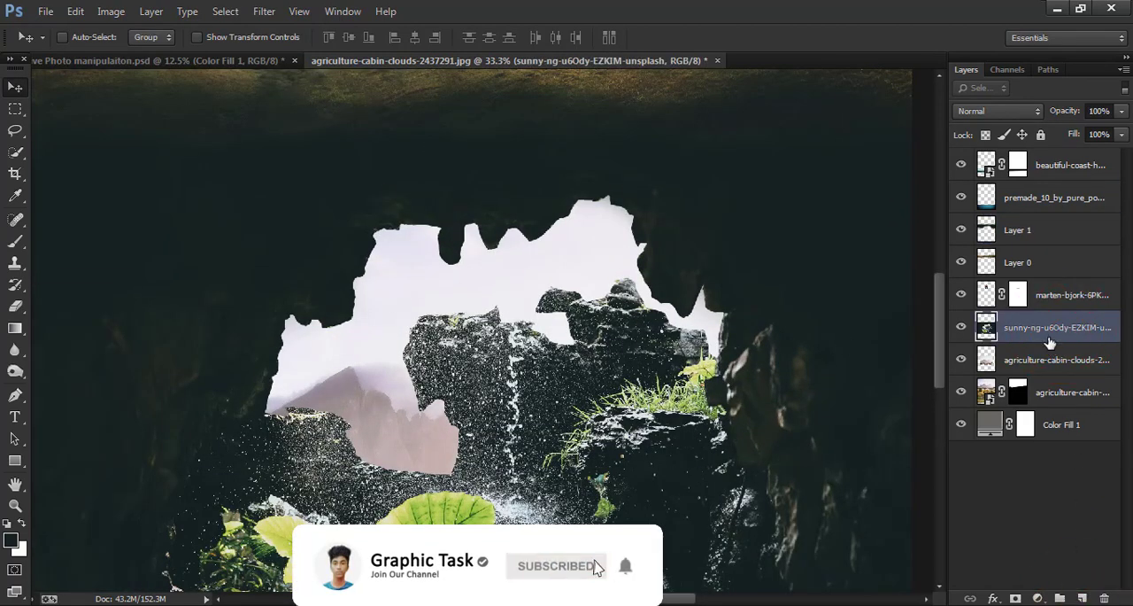
click(1080, 596)
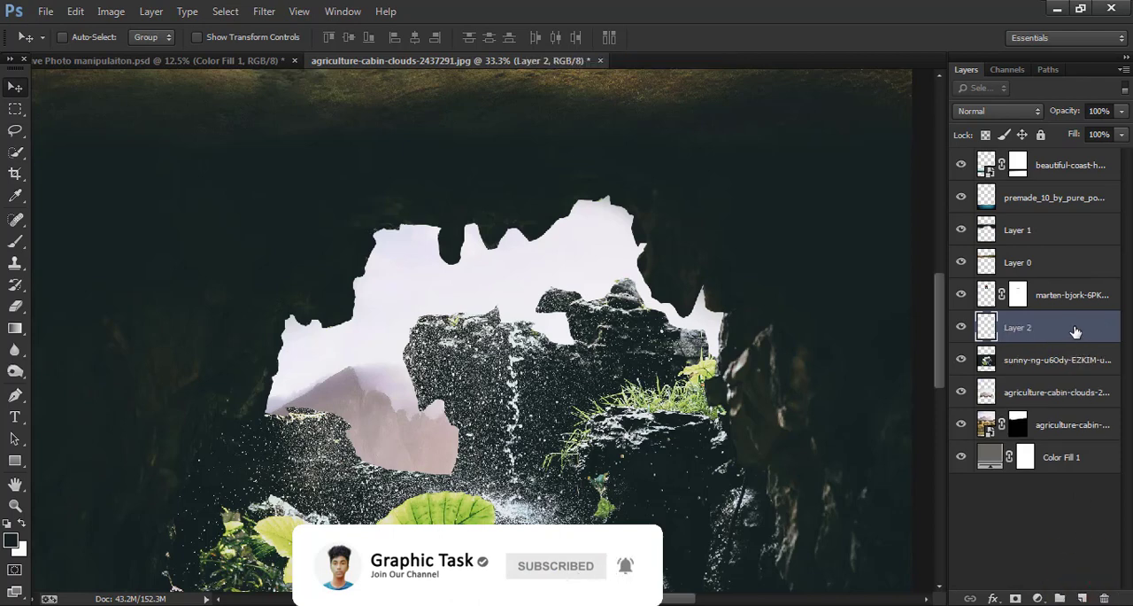
right_click(1075, 329)
click(929, 299)
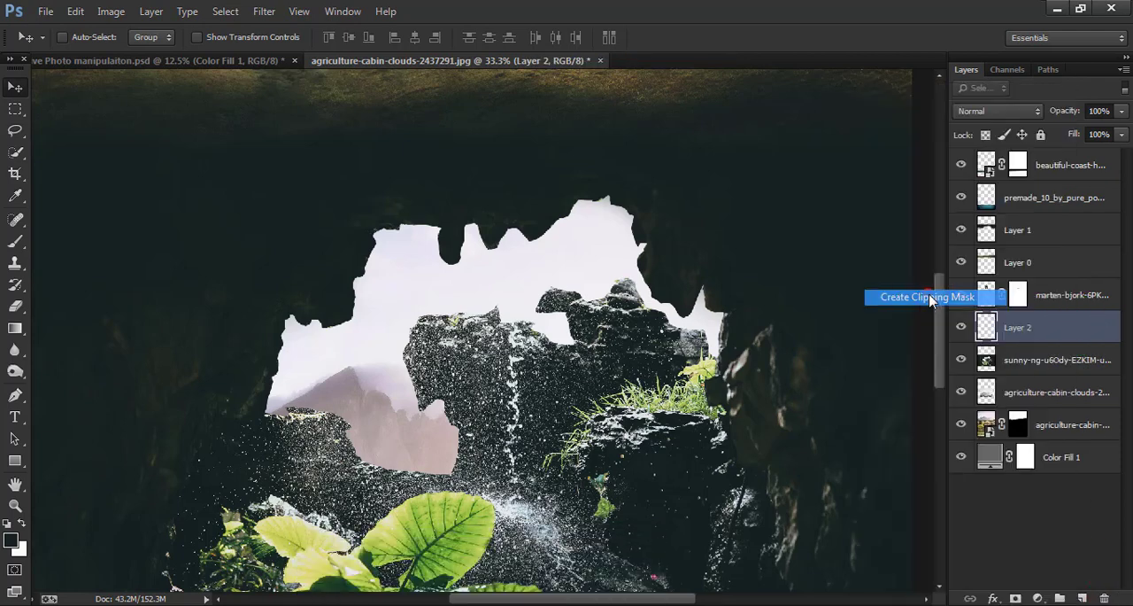
- Paint white around the rim of the cave opening on the clipped layer with a soft 300 px brush
click(15, 240)
click(23, 526)
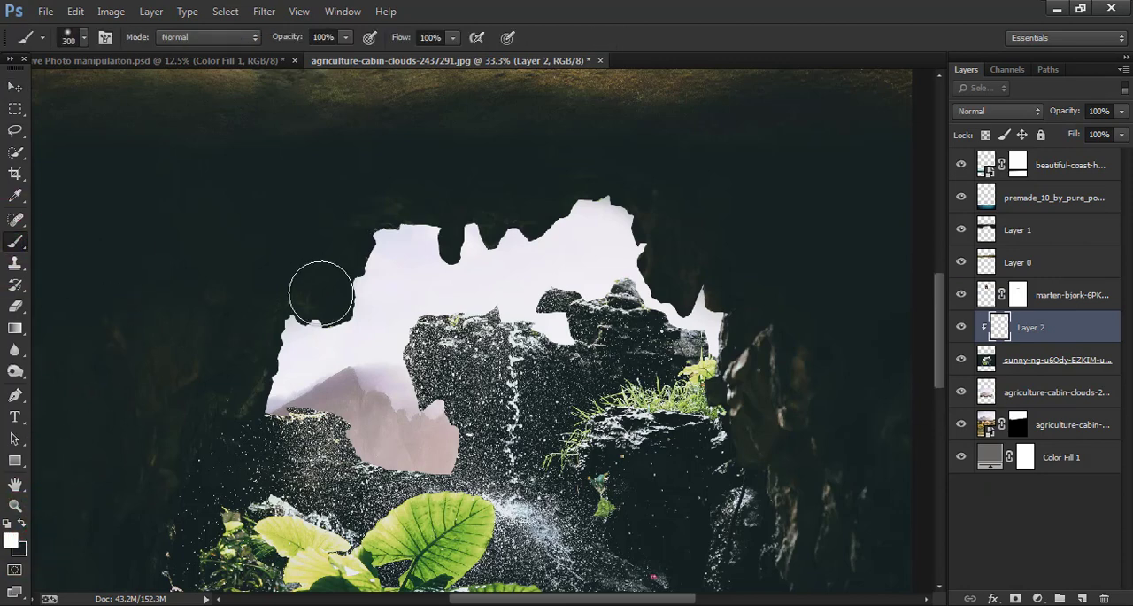
mouse_move(316, 292)
mouse_down()
mouse_move(350, 303)
mouse_move(363, 253)
mouse_move(405, 225)
mouse_move(458, 243)
mouse_move(572, 216)
mouse_move(628, 238)
mouse_move(714, 323)
mouse_move(670, 330)
mouse_move(561, 309)
mouse_move(544, 332)
mouse_move(472, 316)
mouse_move(441, 361)
mouse_move(449, 408)
mouse_move(419, 340)
mouse_move(490, 227)
mouse_move(507, 296)
mouse_move(461, 395)
mouse_move(458, 432)
mouse_move(410, 472)
mouse_move(290, 394)
mouse_move(272, 341)
mouse_move(296, 314)
mouse_move(274, 400)
mouse_move(345, 444)
mouse_move(346, 473)
mouse_up()
key(ctrl+minus)
key(ctrl+minus)
key(ctrl+minus)
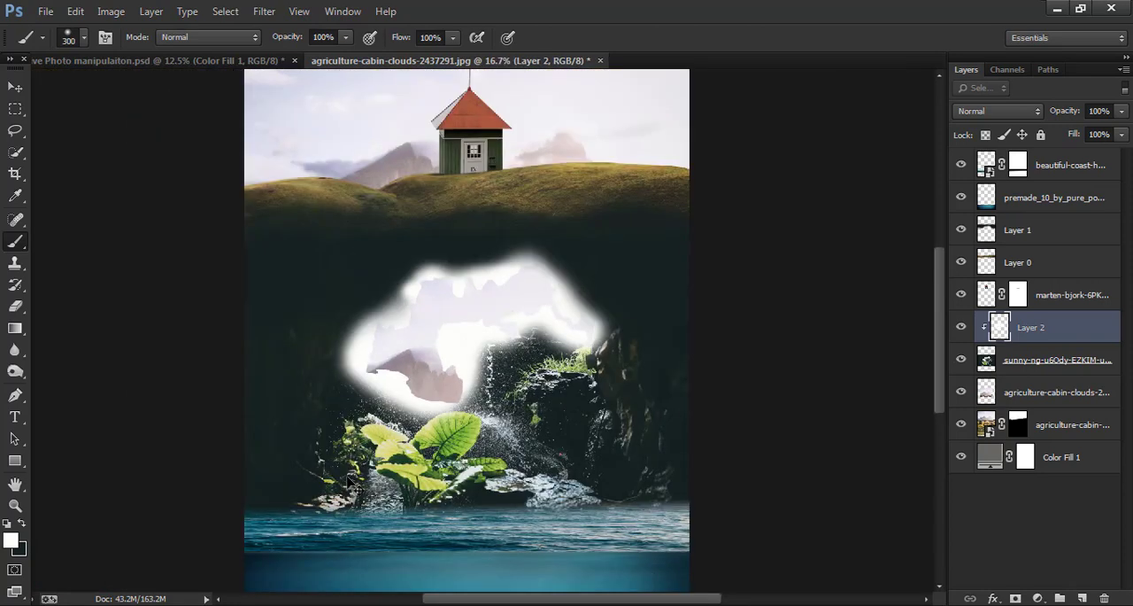
- Set the blending mode of the clipped white glow layer to Soft Light
click(14, 86)
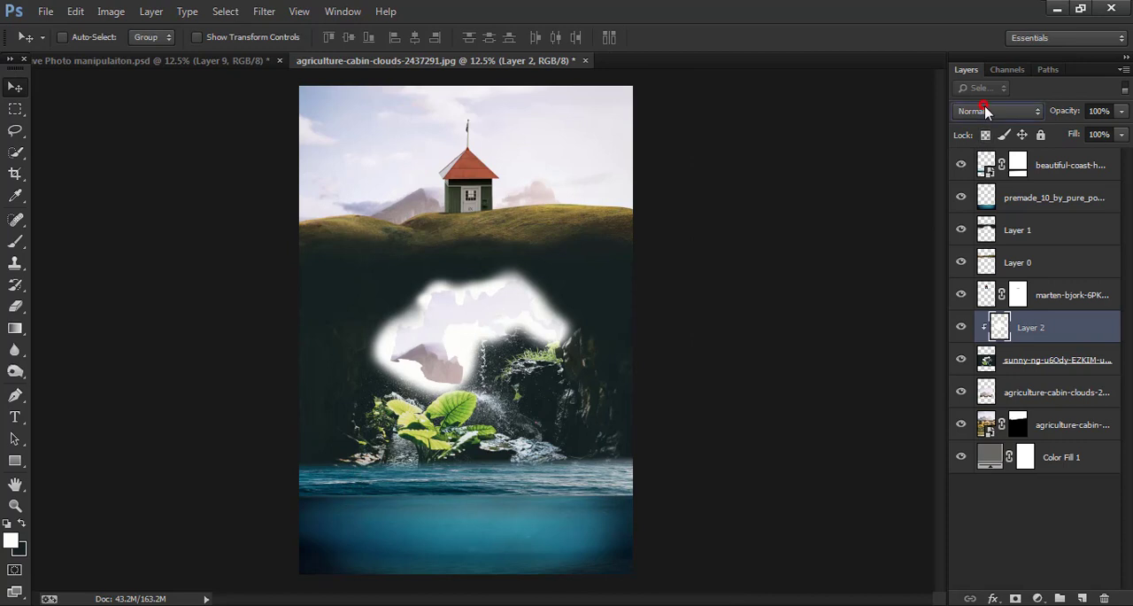
click(985, 111)
click(1007, 340)
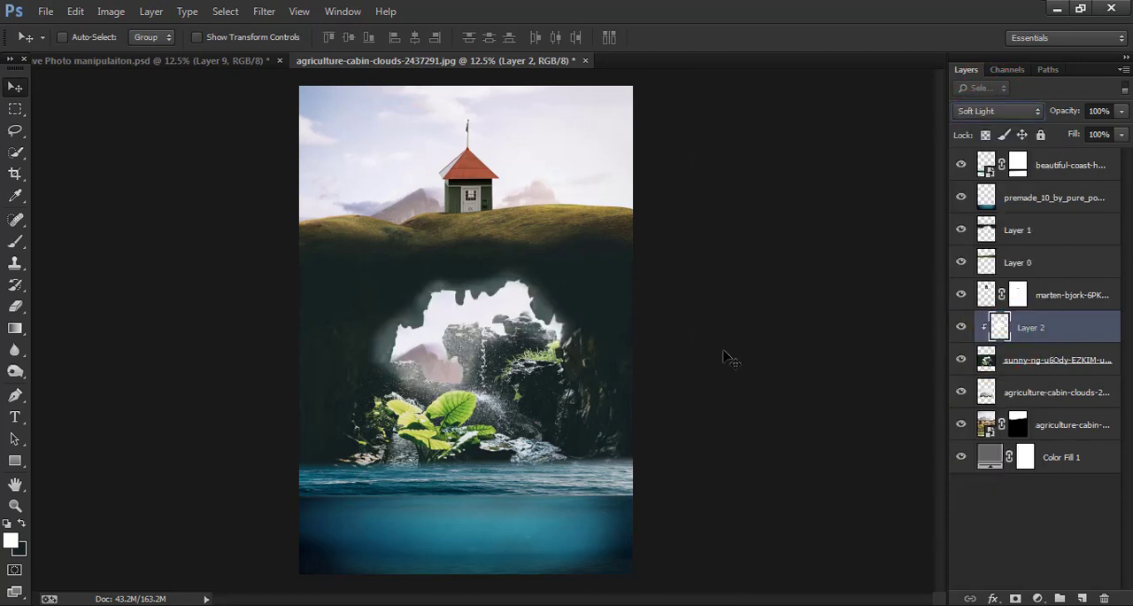
- Apply a Gaussian Blur with a radius of 140.5 pixels to the clipped glow layer
click(264, 11)
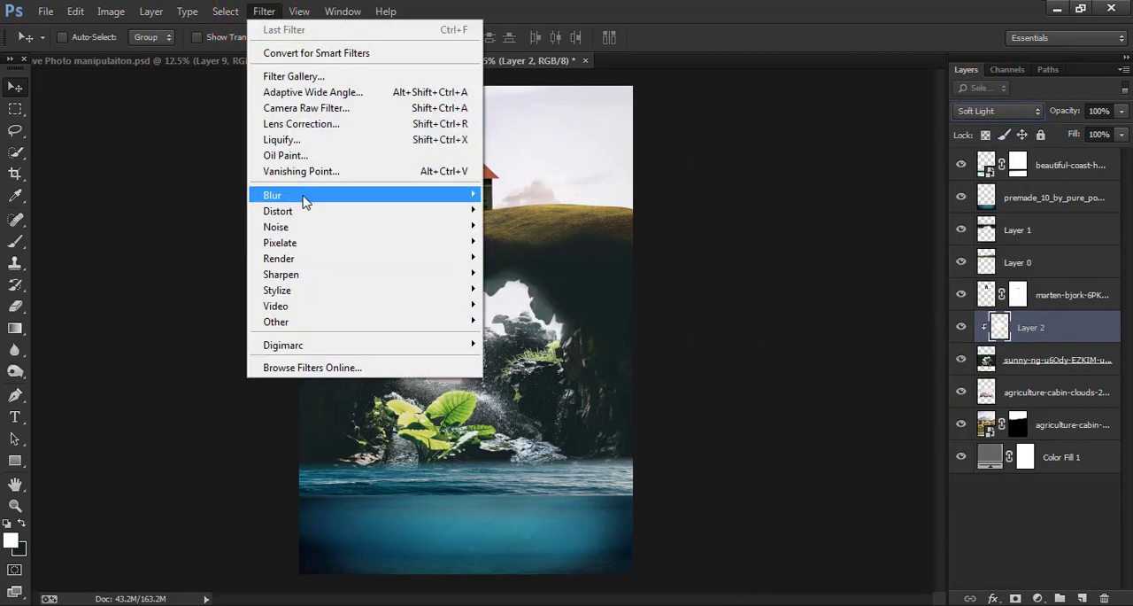
mouse_move(303, 193)
click(547, 316)
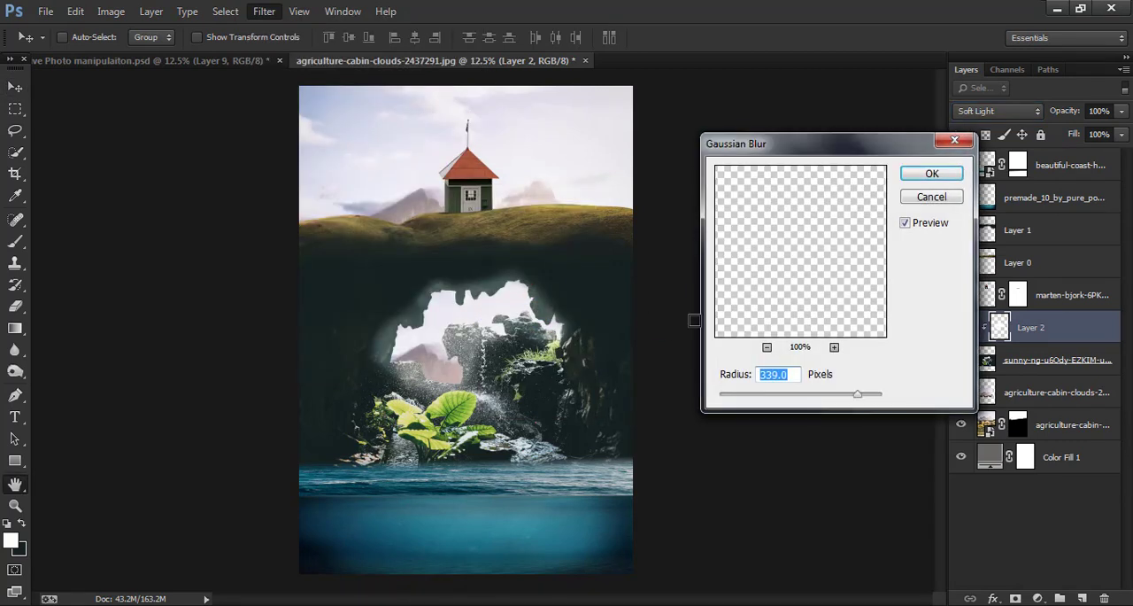
drag(819, 396, 841, 398)
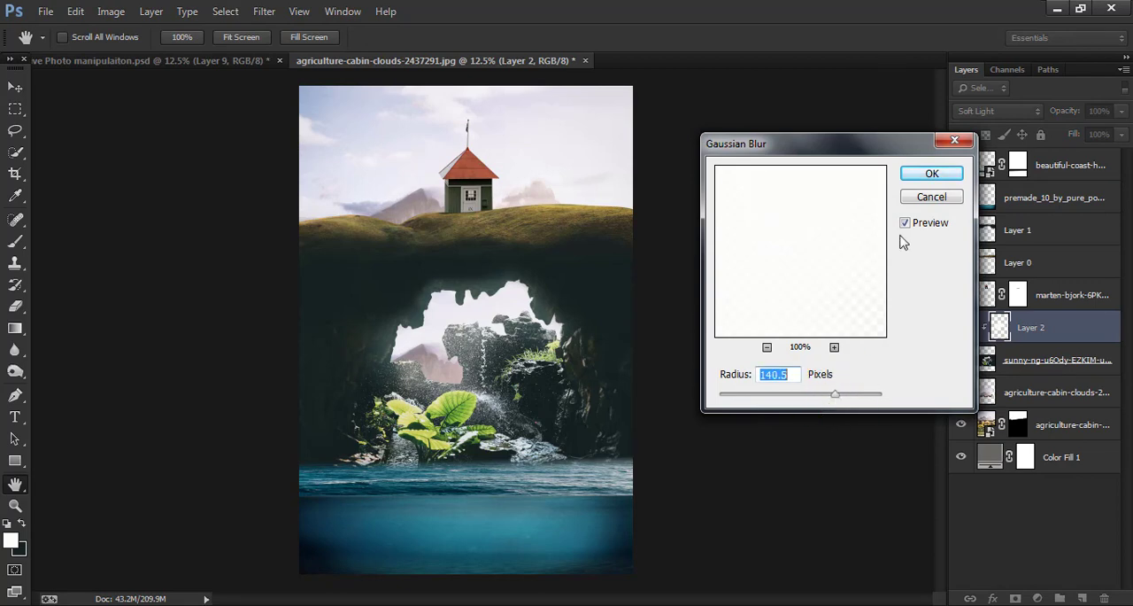
click(930, 178)
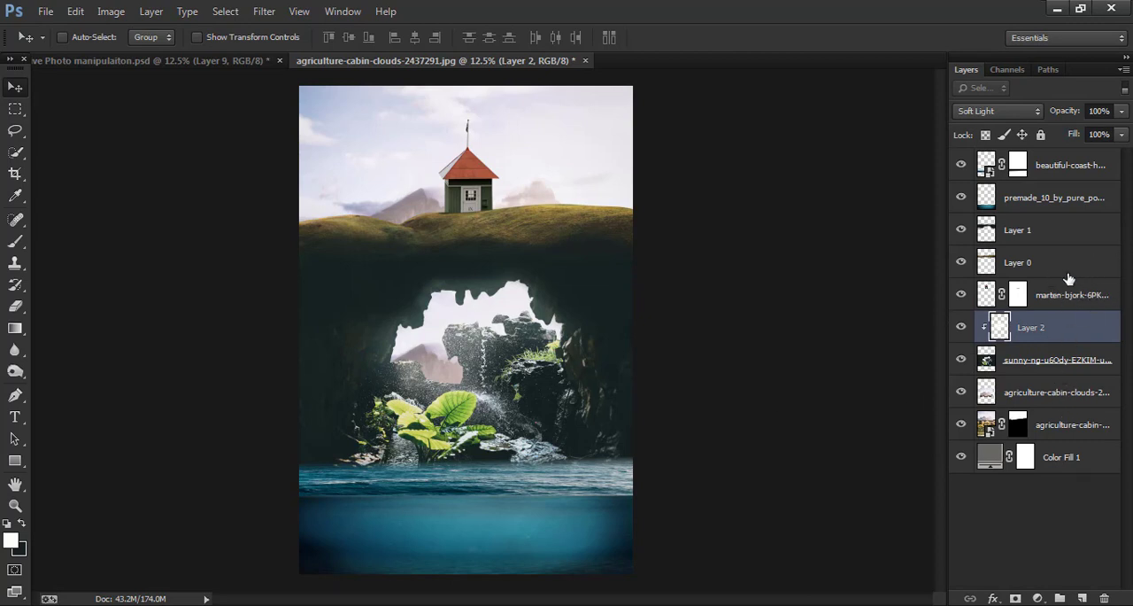
- Add a new top layer and paint soft white light from the cave opening over the water with a 1000 px brush at 51% opacity
click(1072, 167)
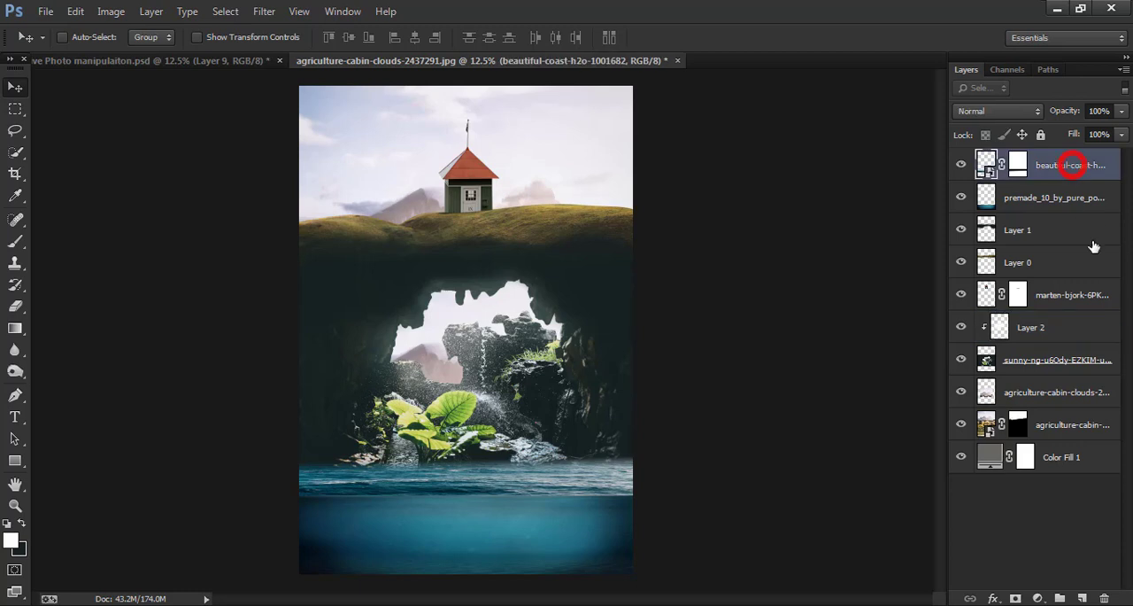
click(1082, 598)
click(16, 243)
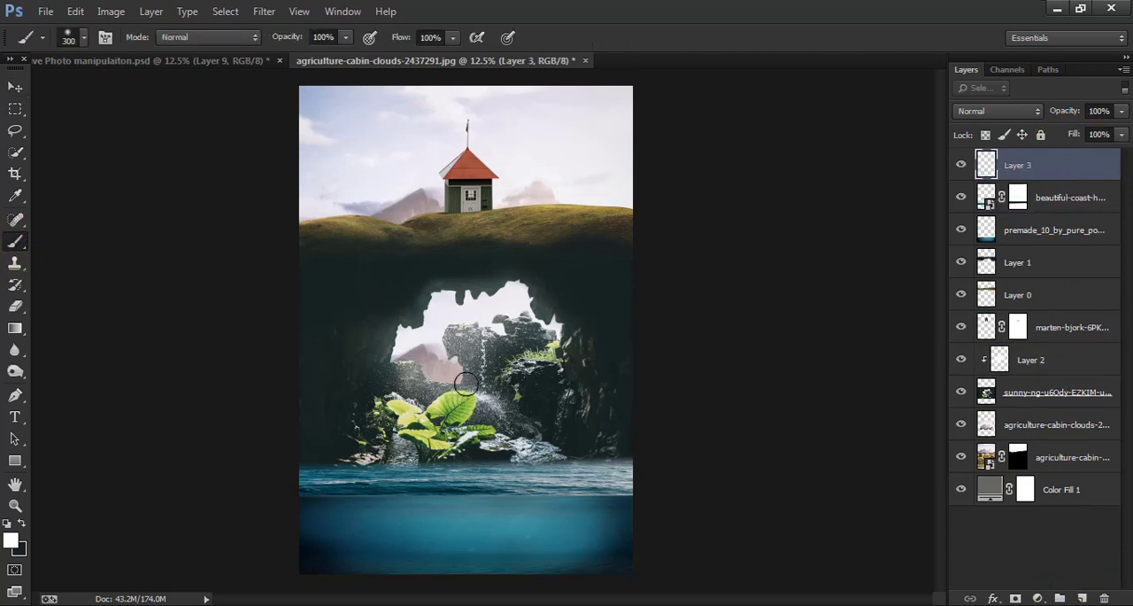
key(bracketright)
key(bracketright)
key(bracketright)
key(bracketright)
key(bracketright)
drag(293, 42, 254, 47)
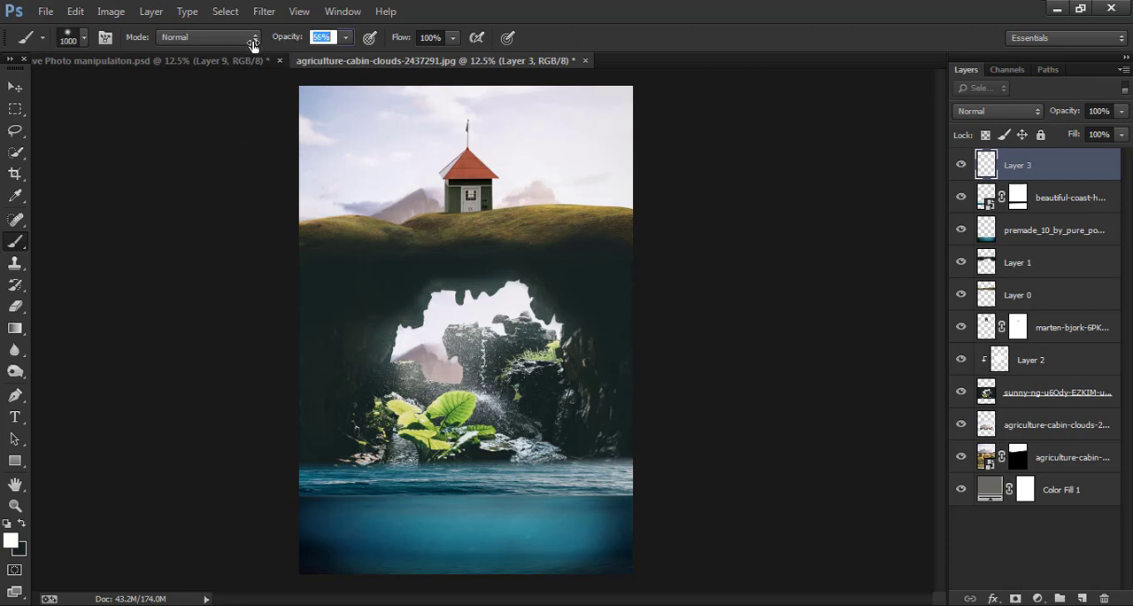
mouse_move(394, 380)
mouse_down()
mouse_move(345, 566)
mouse_move(456, 385)
mouse_move(509, 356)
mouse_move(620, 537)
mouse_up()
mouse_move(458, 348)
mouse_down()
mouse_move(505, 418)
mouse_move(547, 430)
mouse_move(576, 540)
mouse_move(405, 552)
mouse_move(529, 561)
mouse_move(599, 543)
mouse_move(417, 540)
mouse_move(594, 463)
mouse_up()
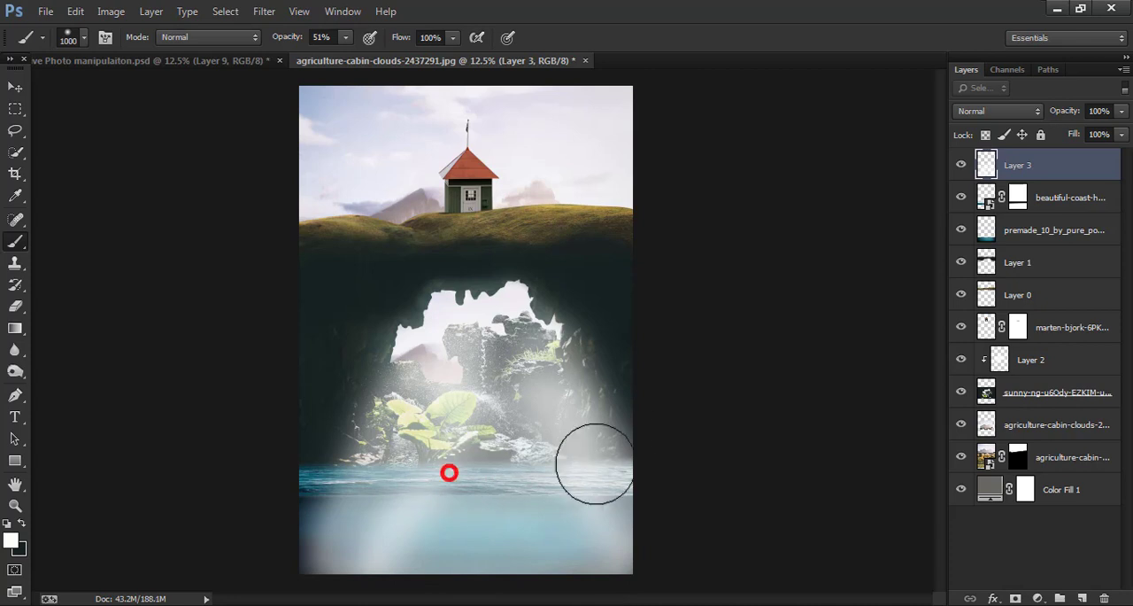
click(15, 87)
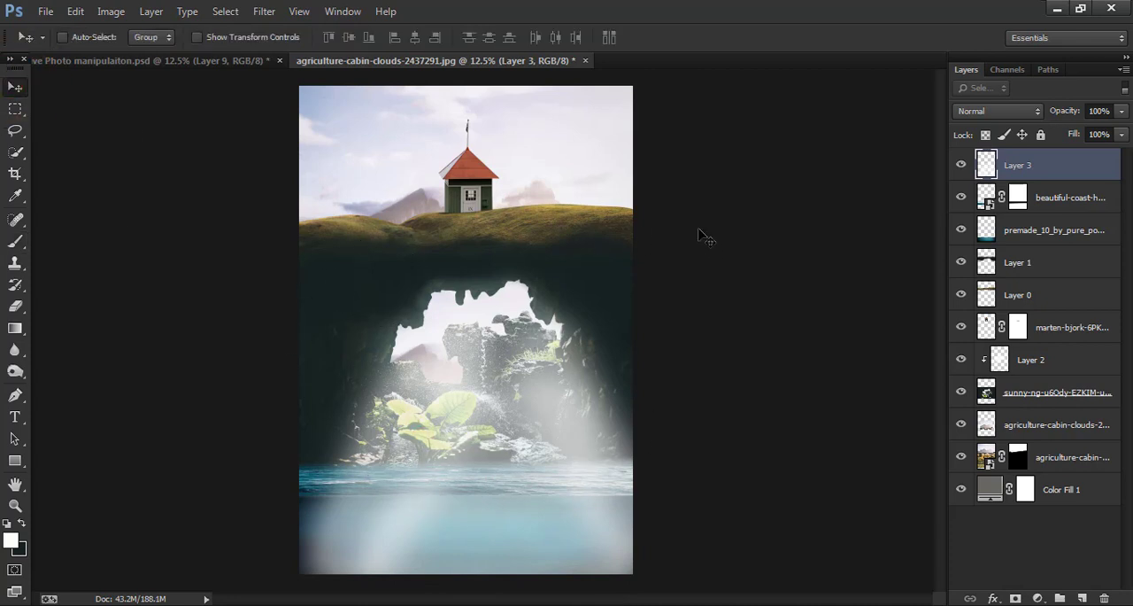
- Try several blending modes on the painted light layer, settle on Hard Mix and lower its opacity to 44%
click(999, 110)
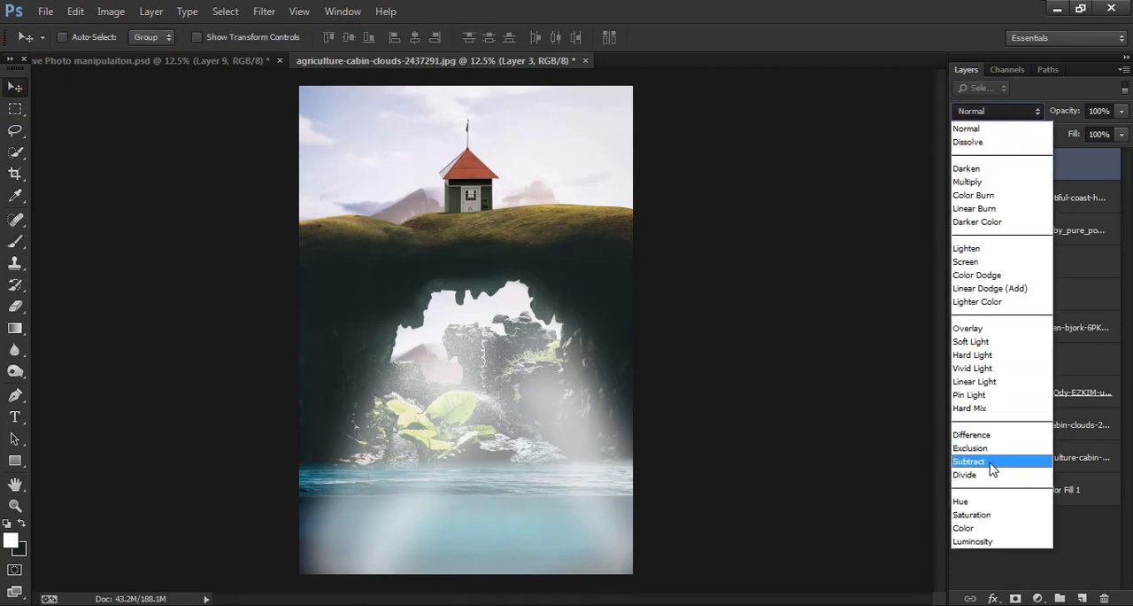
click(978, 387)
key(Down)
key(Down)
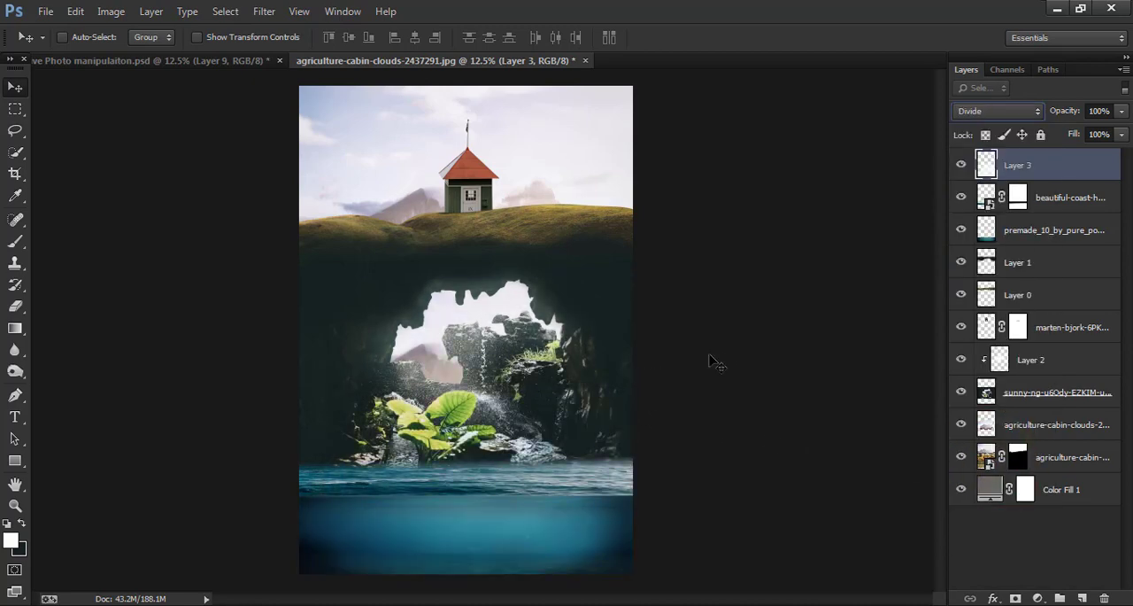
key(Up)
key(Up)
key(Up)
key(Up)
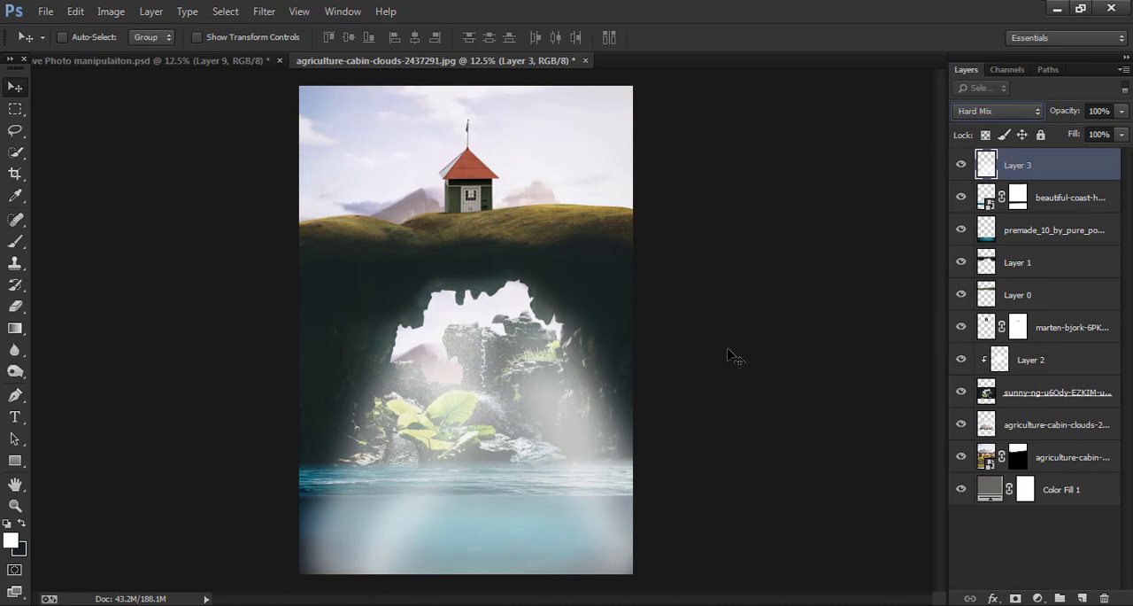
key(Down)
key(Up)
drag(1054, 110, 1028, 113)
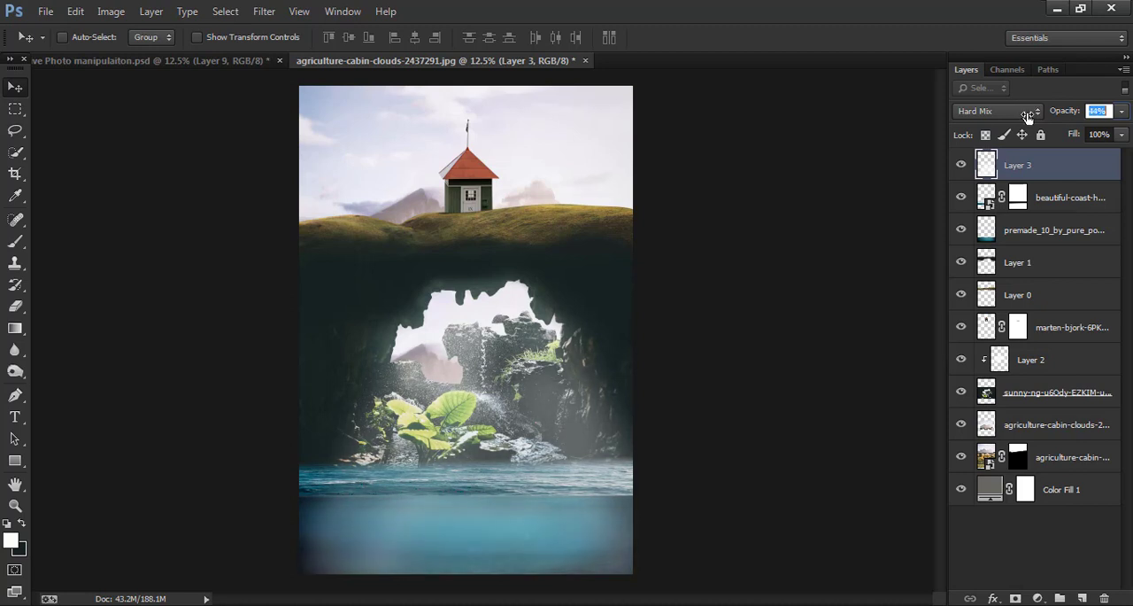
click(897, 276)
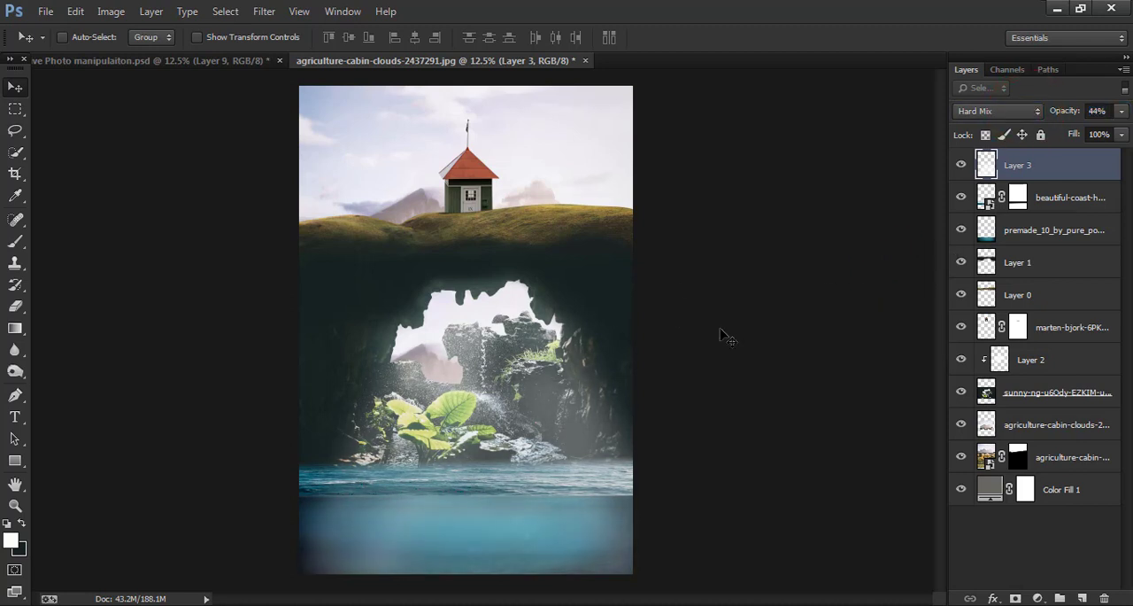
- Soften the cave photo layer's edges around the opening and mountain with a 300 px eraser at 29% opacity
key(ctrl+plus)
key(ctrl+plus)
key(ctrl+plus)
key(ctrl+plus)
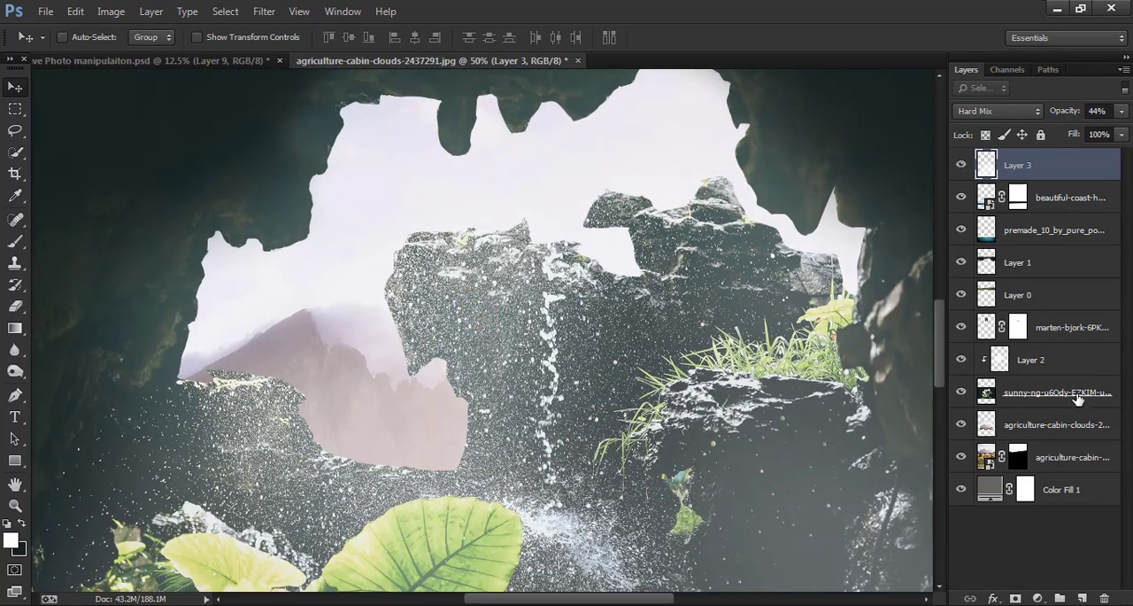
click(1078, 398)
click(15, 306)
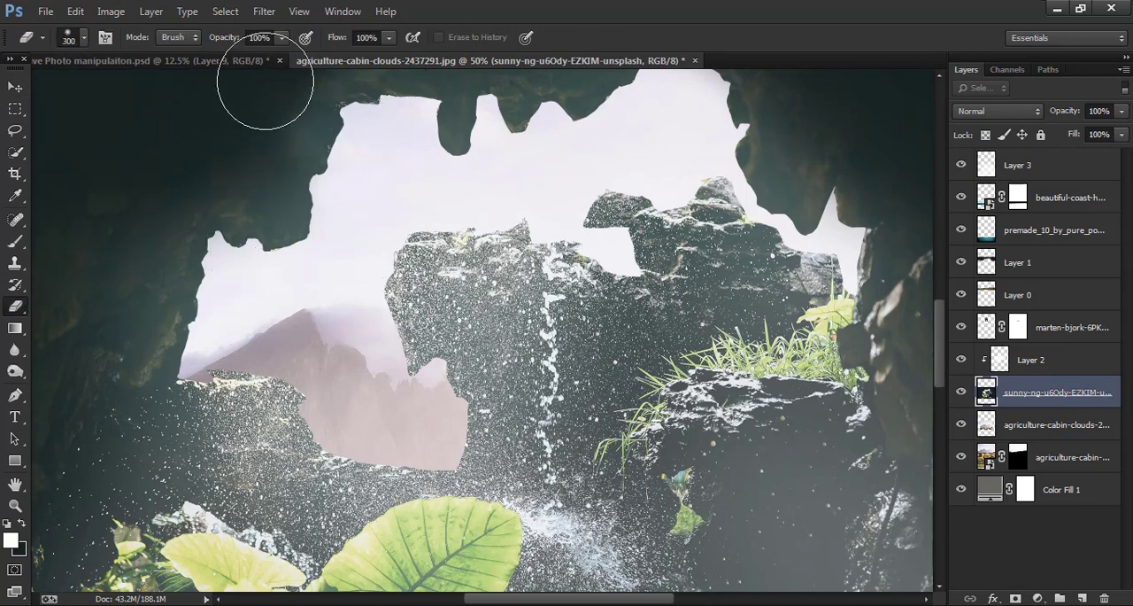
drag(213, 42, 159, 42)
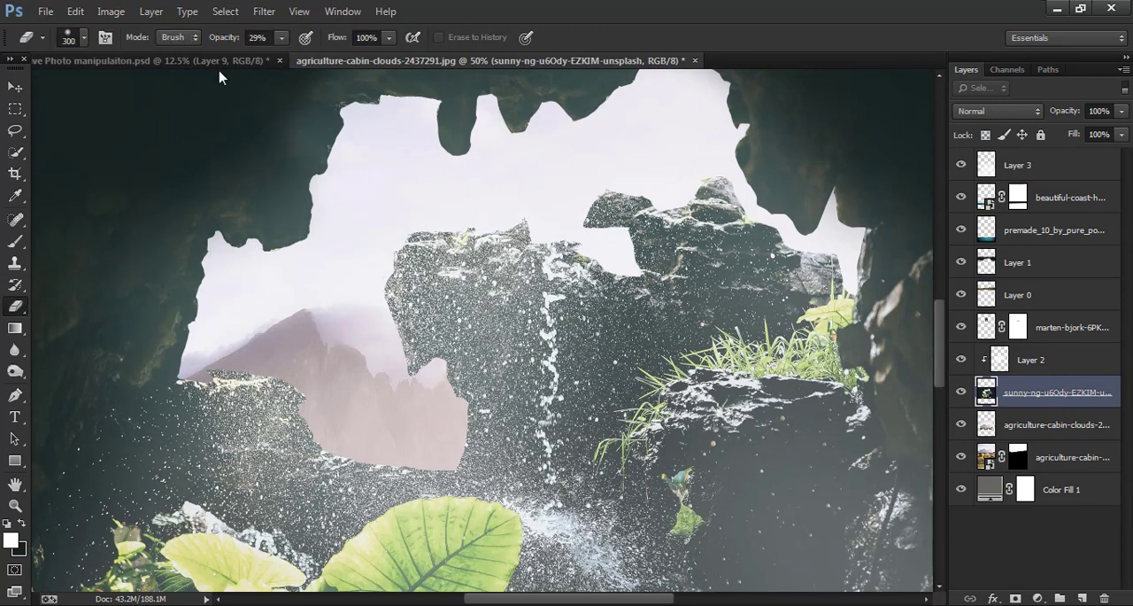
mouse_move(316, 215)
mouse_down()
mouse_move(330, 240)
mouse_move(285, 244)
mouse_move(264, 273)
mouse_move(243, 269)
mouse_move(223, 351)
mouse_up()
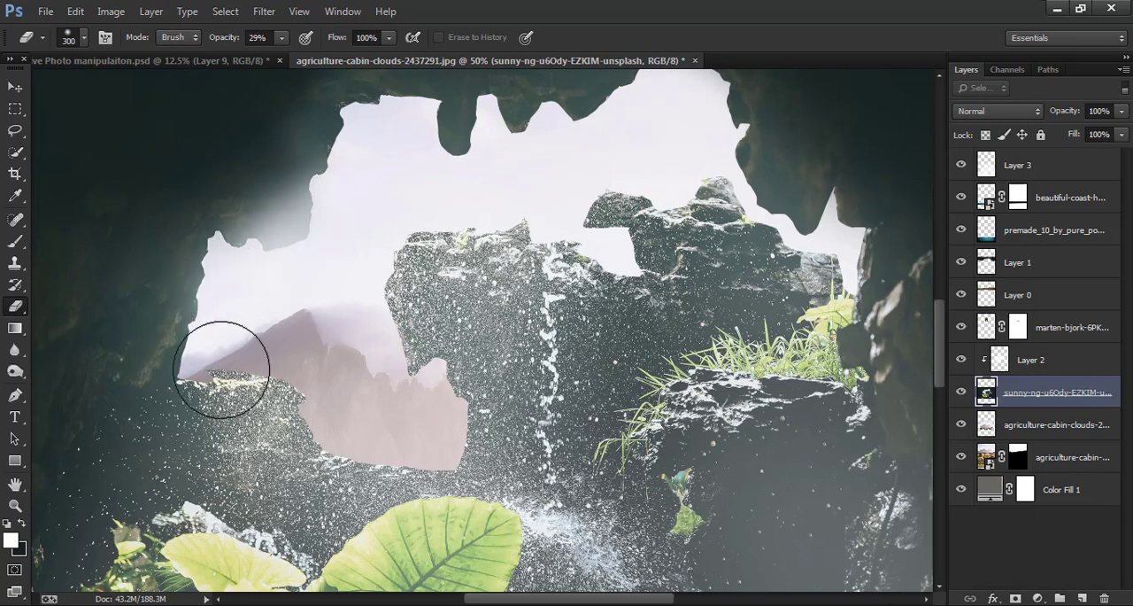
mouse_move(223, 389)
mouse_down()
mouse_move(363, 437)
mouse_move(409, 432)
mouse_move(447, 406)
mouse_move(335, 388)
mouse_move(377, 299)
mouse_move(388, 296)
mouse_move(382, 284)
mouse_move(381, 342)
mouse_move(408, 282)
mouse_move(527, 273)
mouse_move(569, 236)
mouse_move(580, 255)
mouse_move(410, 459)
mouse_up()
mouse_move(427, 397)
mouse_down()
mouse_move(346, 339)
mouse_move(381, 331)
mouse_up()
mouse_move(478, 358)
mouse_down()
mouse_move(341, 369)
mouse_move(334, 357)
mouse_up()
mouse_move(190, 333)
mouse_down()
mouse_move(397, 359)
mouse_move(484, 407)
mouse_move(519, 456)
mouse_move(297, 341)
mouse_move(297, 454)
mouse_up()
key(ctrl+minus)
key(ctrl+minus)
key(ctrl+minus)
key(ctrl+minus)
key(ctrl+minus)
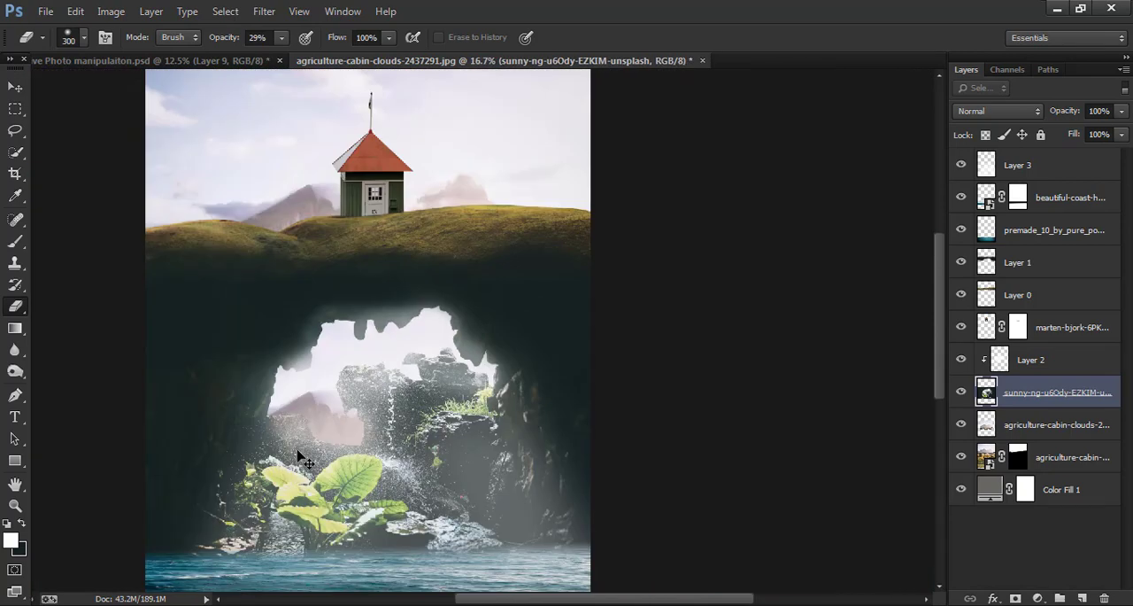
key(ctrl+plus)
key(ctrl+plus)
key(ctrl+minus)
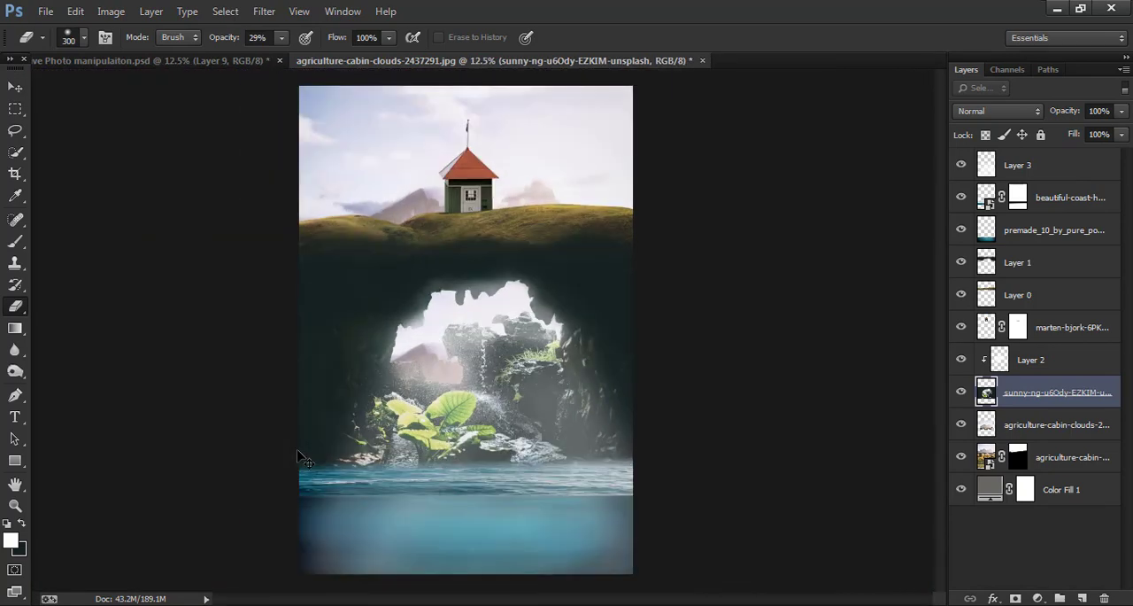
click(14, 88)
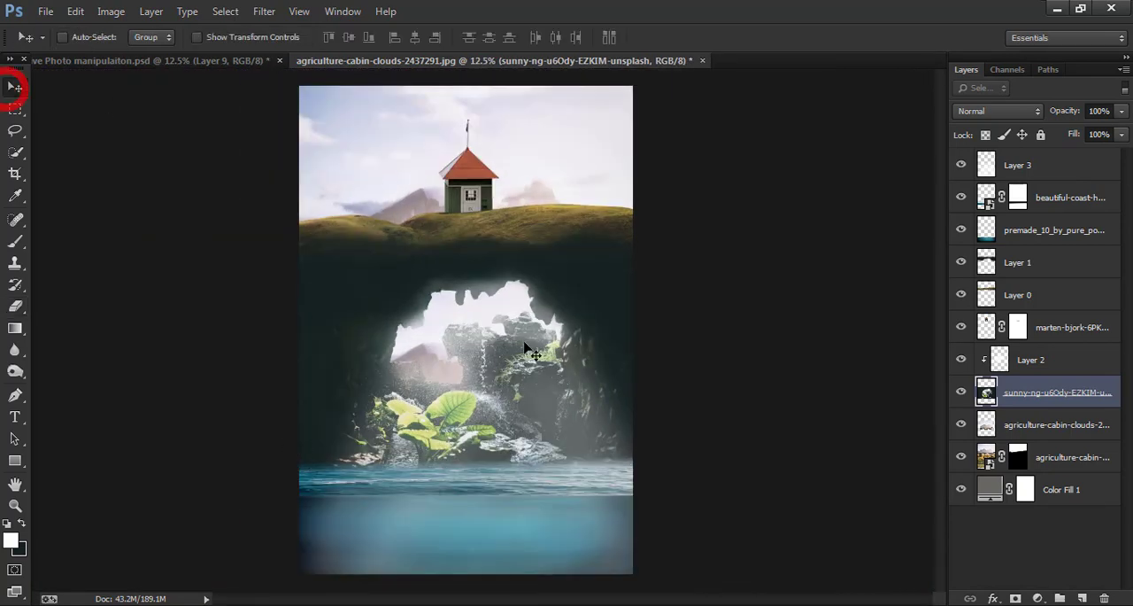
- Add a new layer above the painted light layer and fill it with black as the background colour
click(1068, 168)
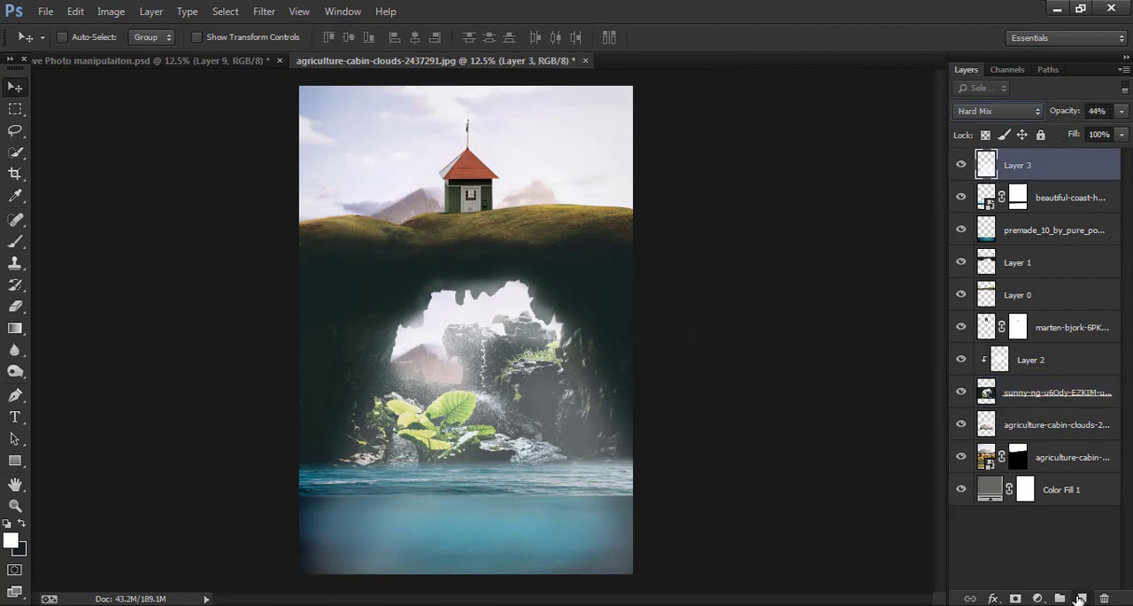
click(1081, 598)
click(24, 551)
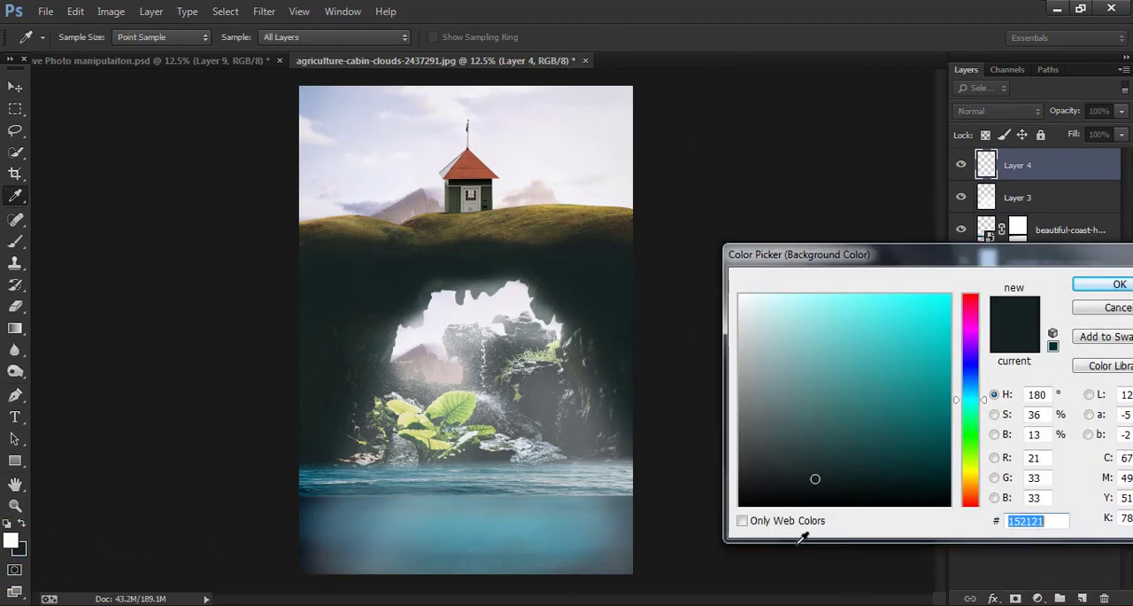
click(838, 503)
click(1120, 283)
key(v)
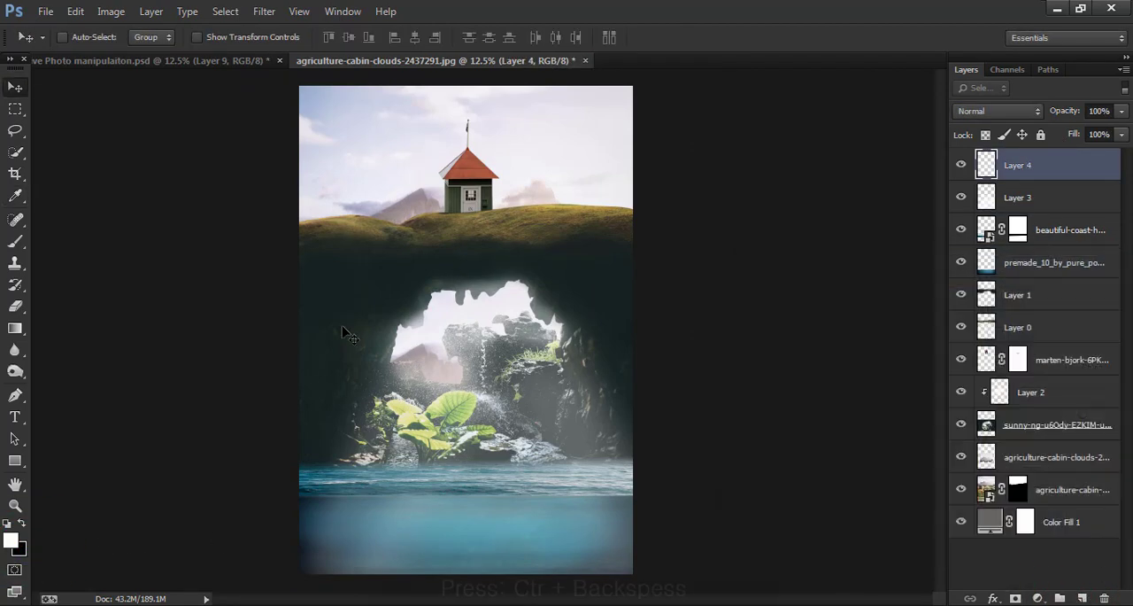
key(ctrl+BackSpace)
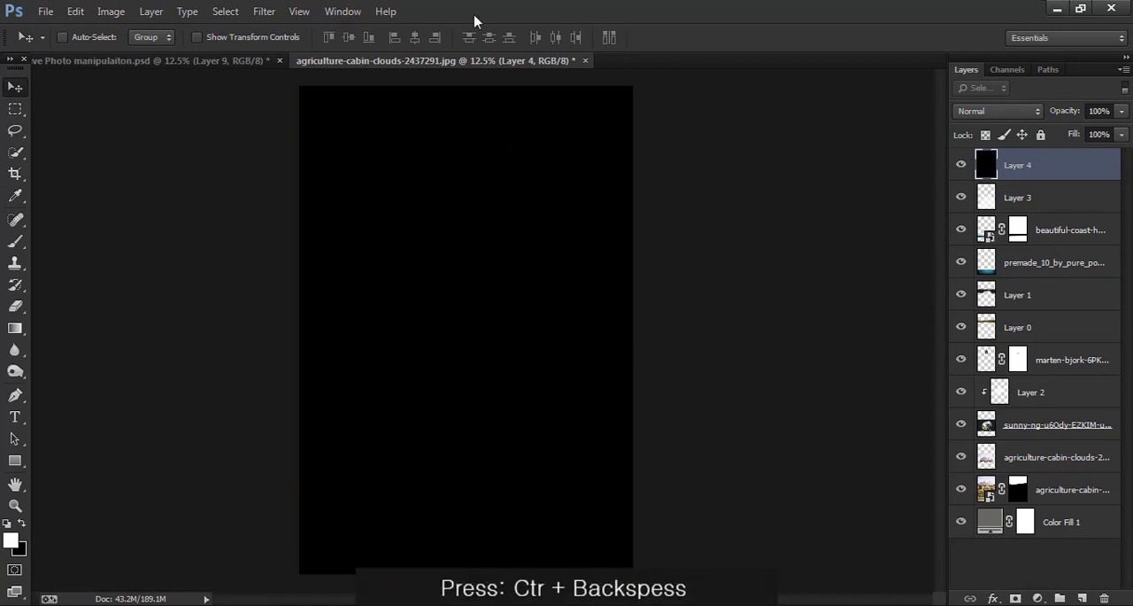
- Render a Lens Flare on the black layer using the 105mm Prime lens type at 100% brightness
click(264, 11)
mouse_move(346, 259)
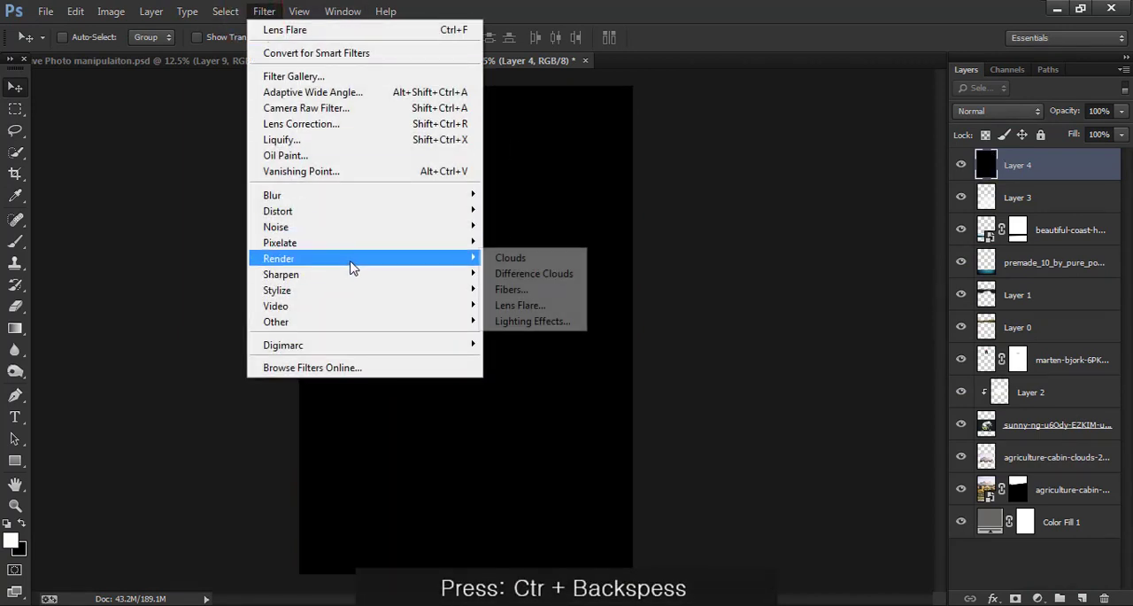
click(534, 308)
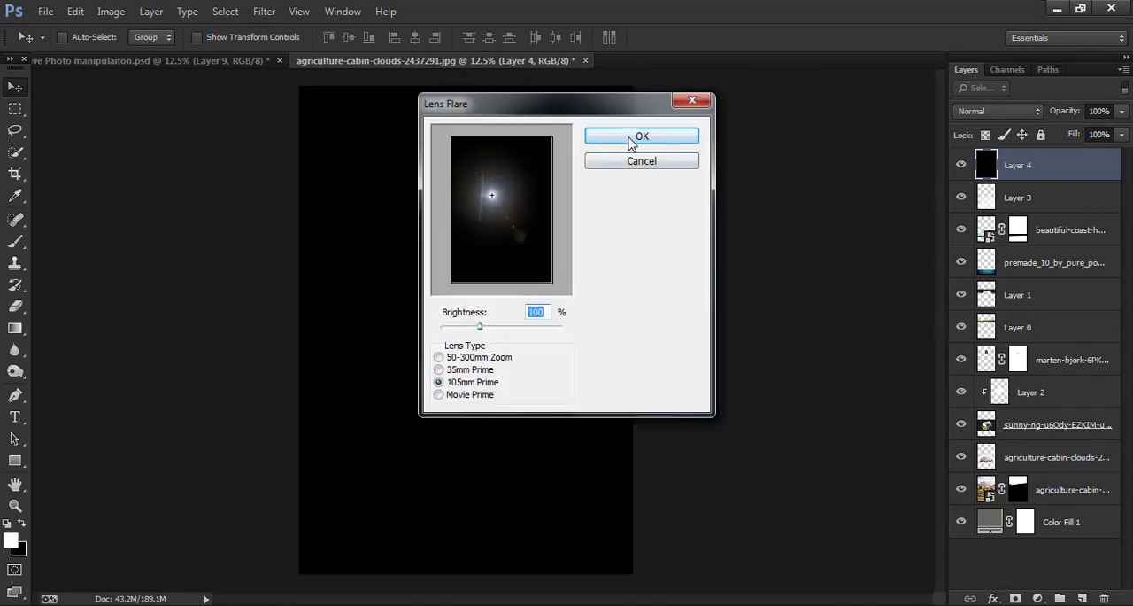
click(478, 369)
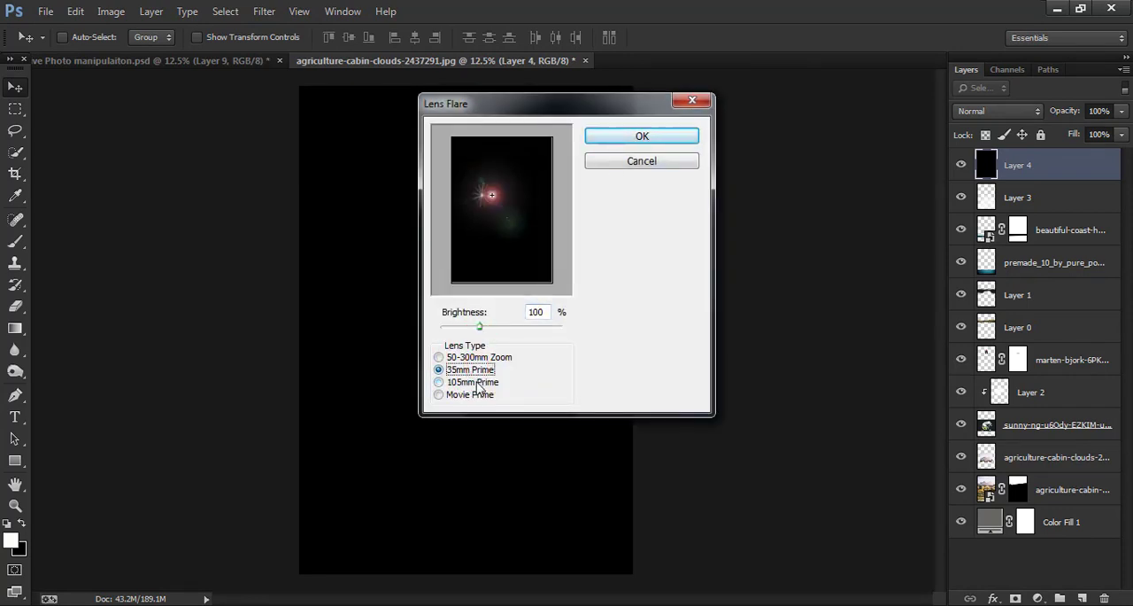
click(477, 383)
click(662, 138)
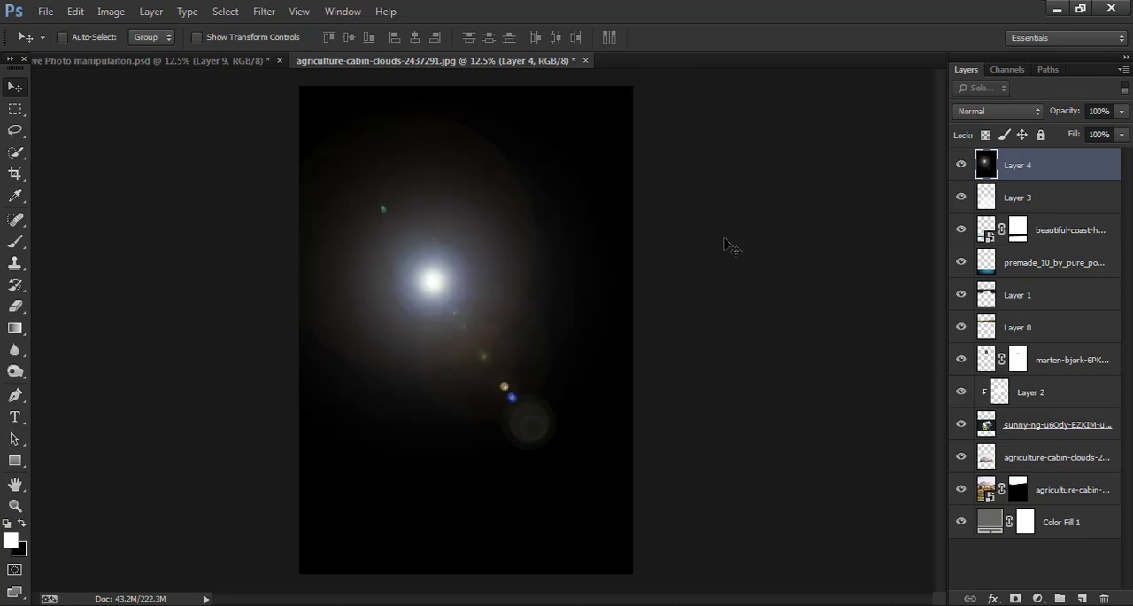
- Try several blending modes on the lens flare layer, including Soft Light, Vivid Light and Exclusion
click(983, 111)
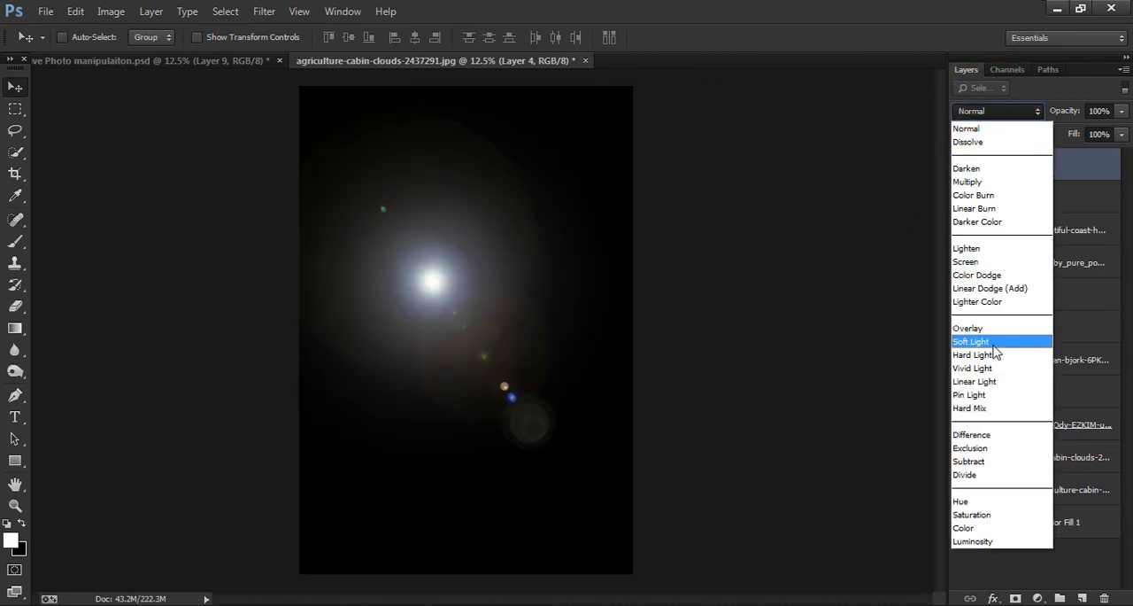
click(1002, 346)
key(Down)
key(Down)
key(Down)
key(Down)
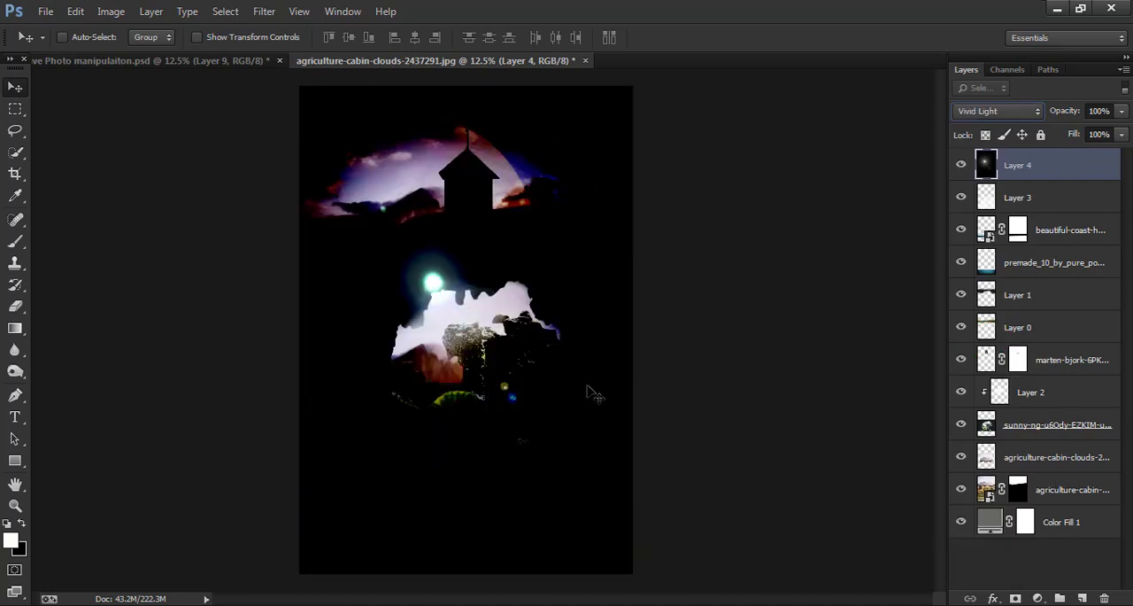
key(Down)
key(Down)
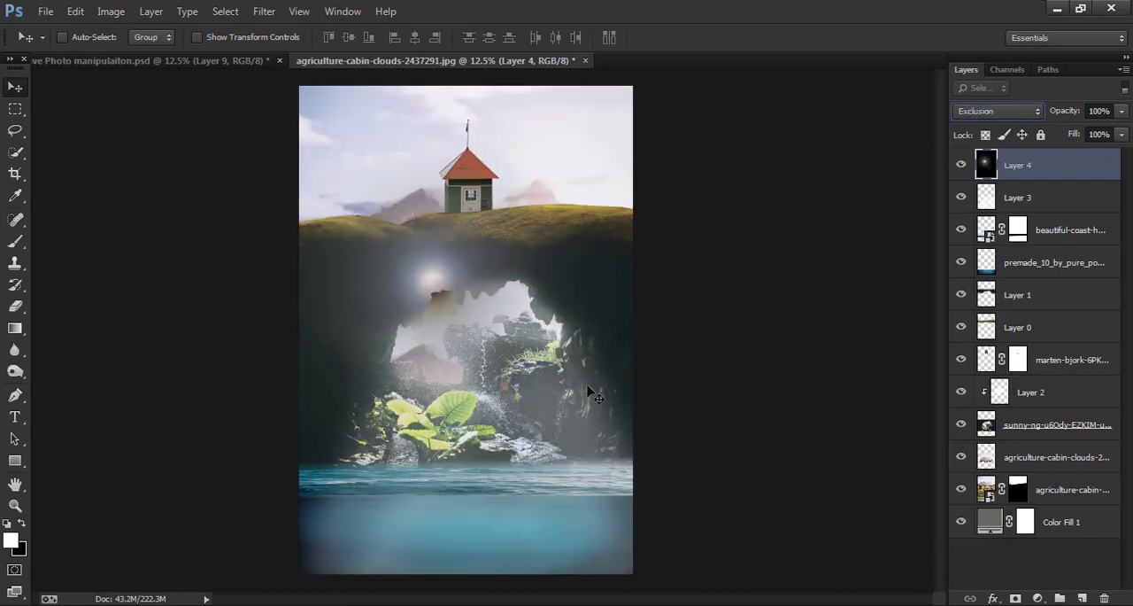
- Move the lens flare down into the cave opening and set its layer's blending mode to Screen
drag(524, 349, 538, 404)
drag(519, 395, 520, 394)
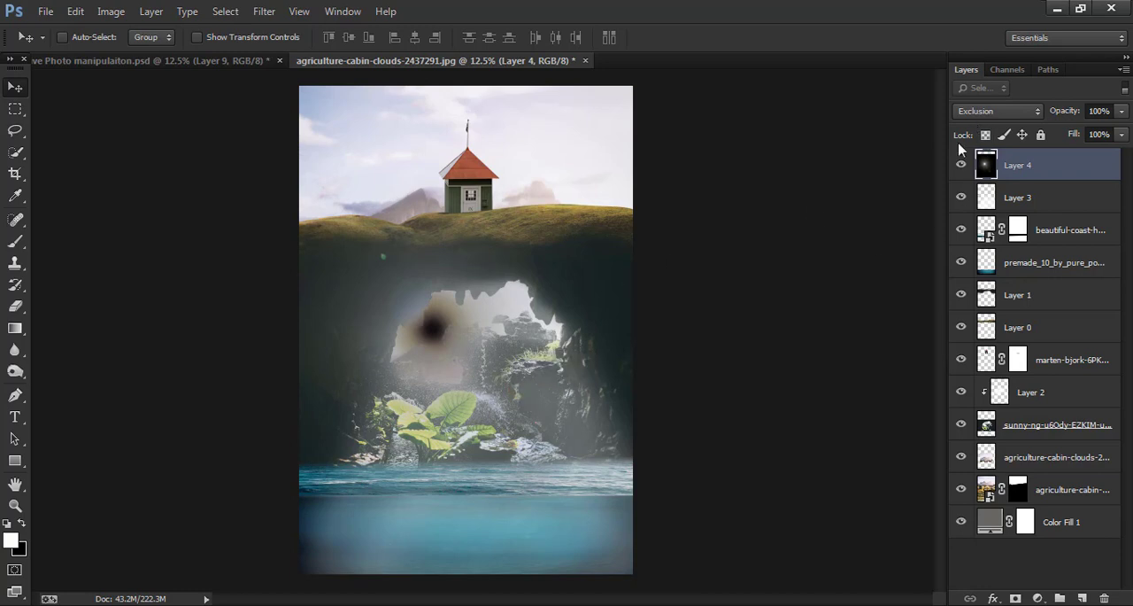
click(999, 111)
click(992, 249)
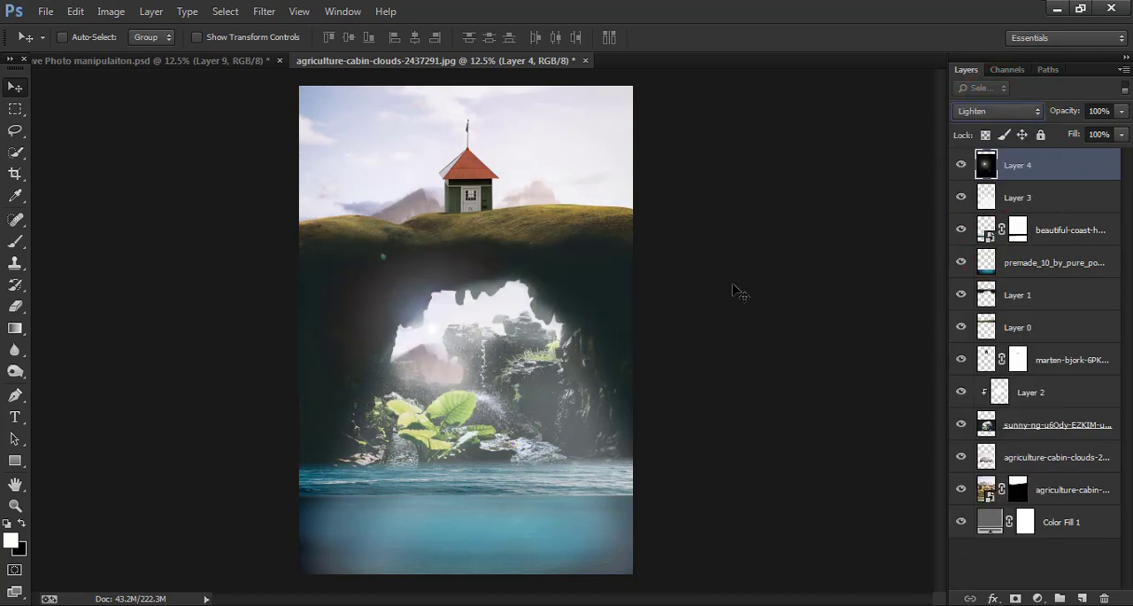
drag(565, 310, 569, 332)
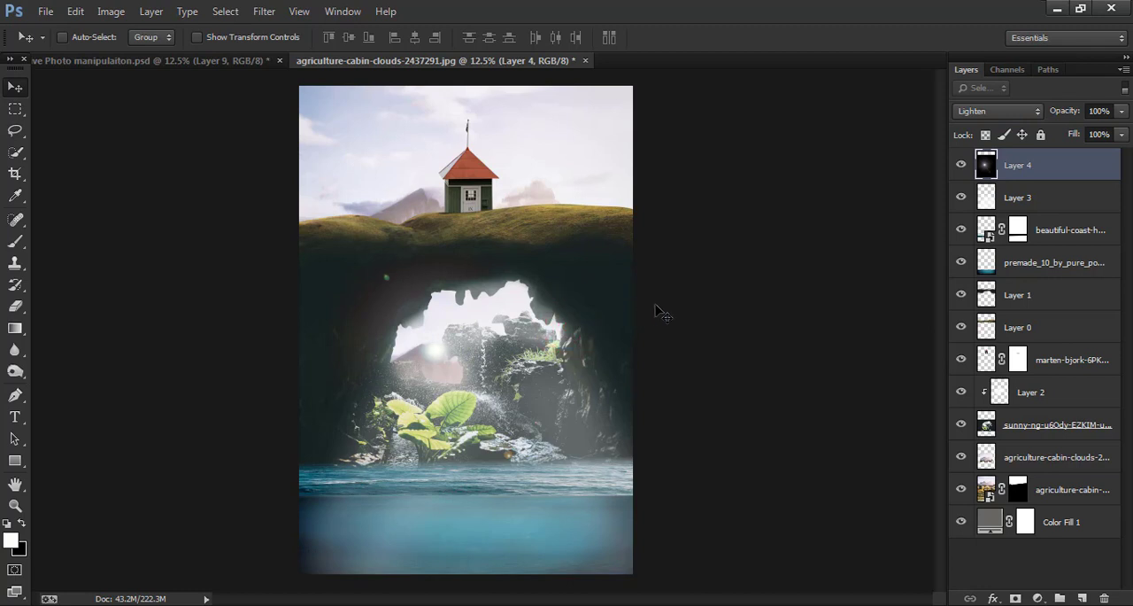
click(1026, 114)
click(974, 254)
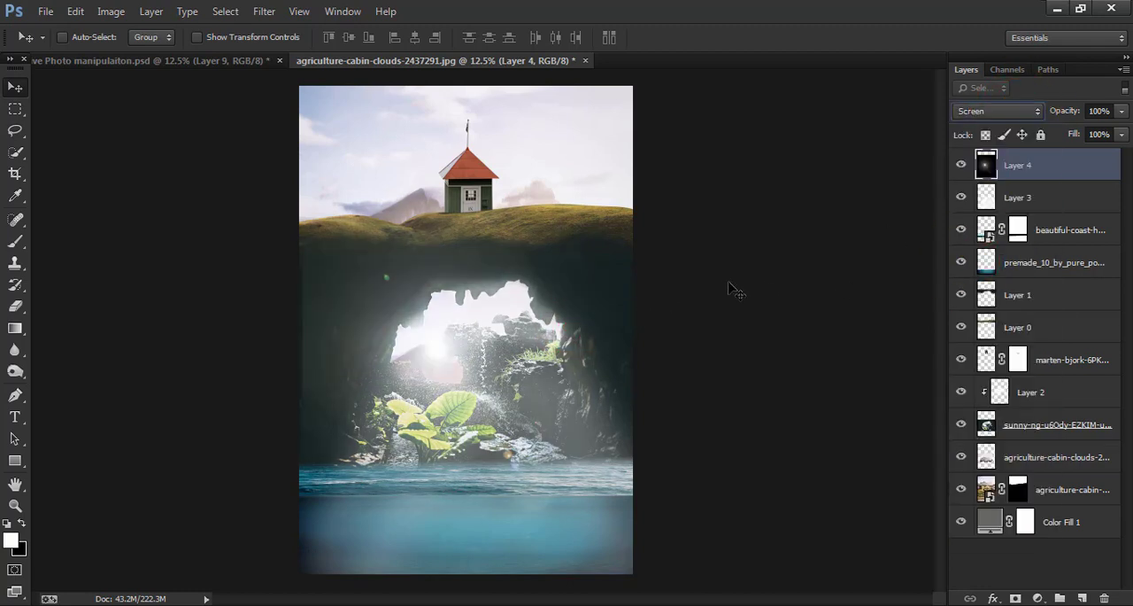
- Rotate the lens flare layer to about 72° and scale it to about 138%, keeping the glow over the cave opening
key(ctrl+t)
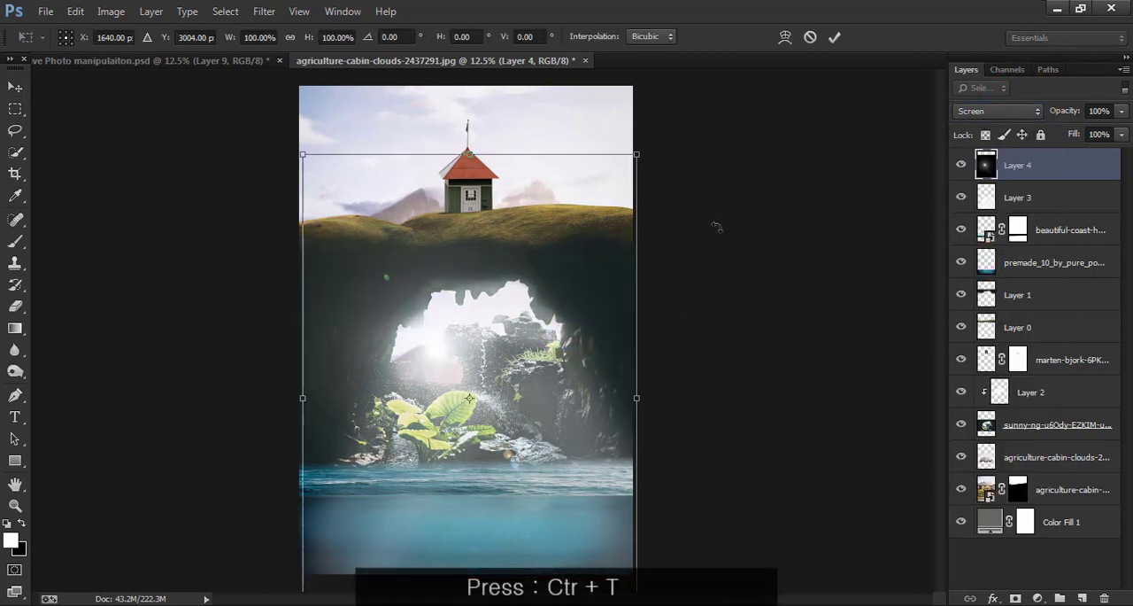
drag(718, 227, 730, 520)
drag(530, 413, 466, 407)
drag(763, 308, 809, 387)
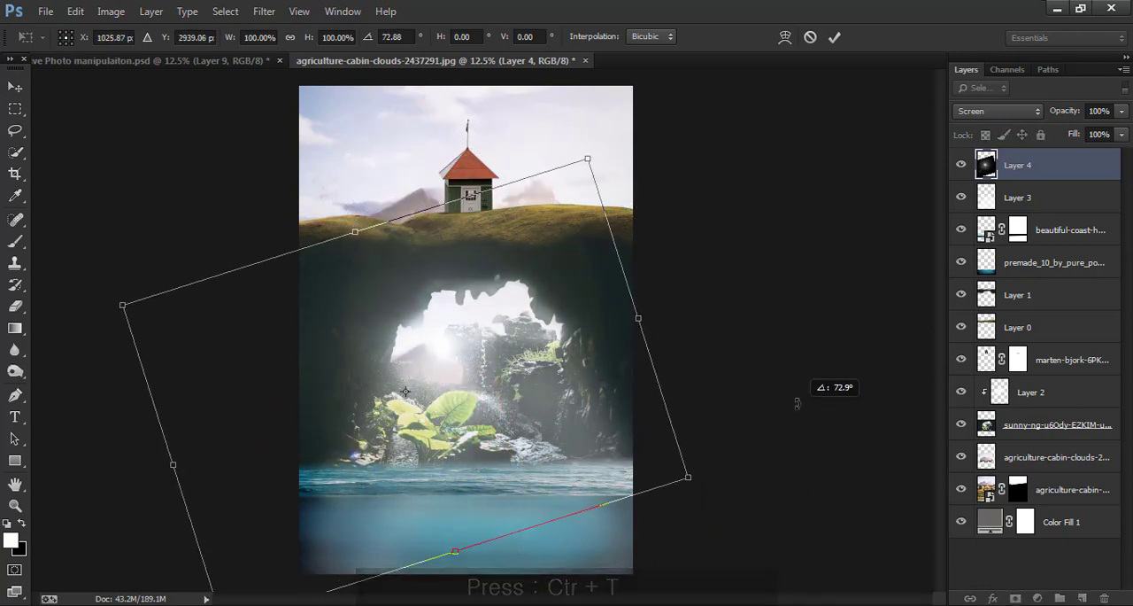
drag(538, 377, 525, 366)
drag(677, 463, 776, 518)
drag(671, 459, 670, 448)
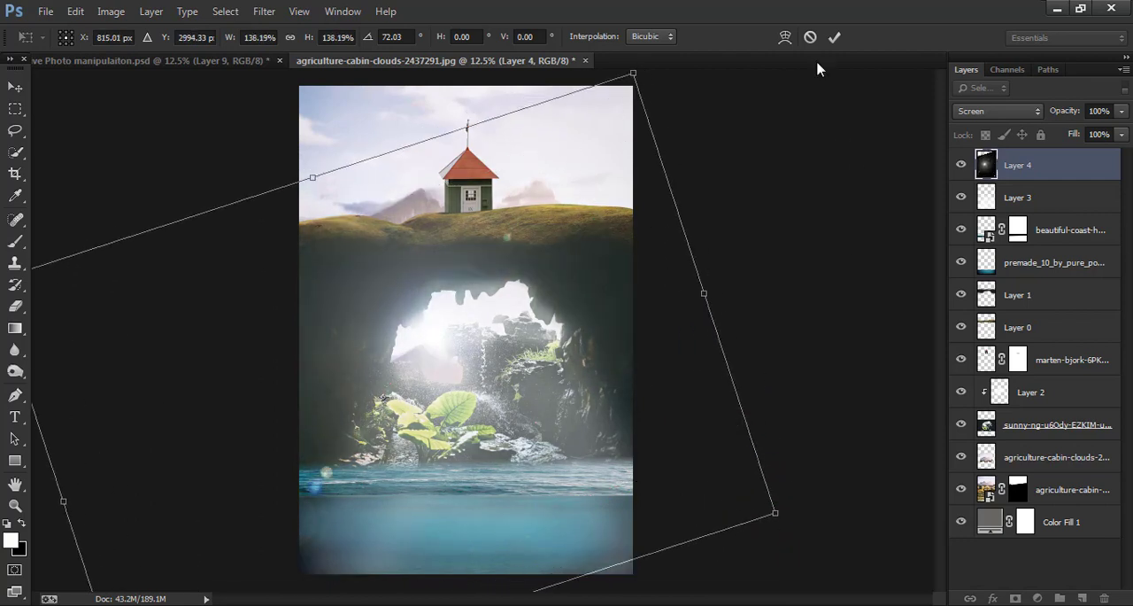
click(834, 37)
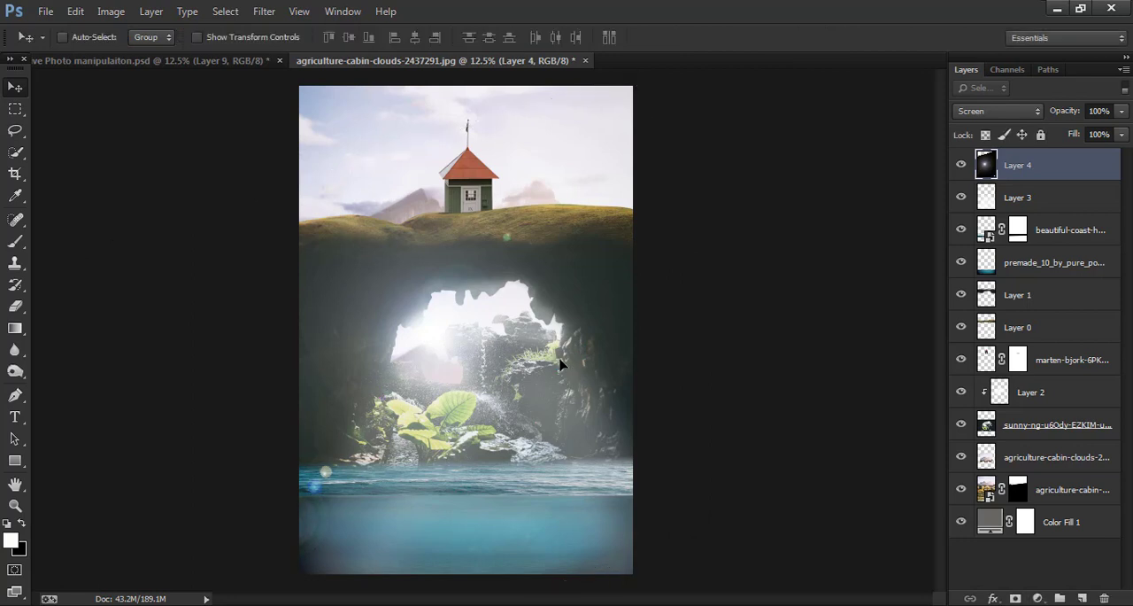
- Nudge the lens flare toward the left edge of the cave opening and lower its layer opacity to 75%
drag(560, 363, 546, 376)
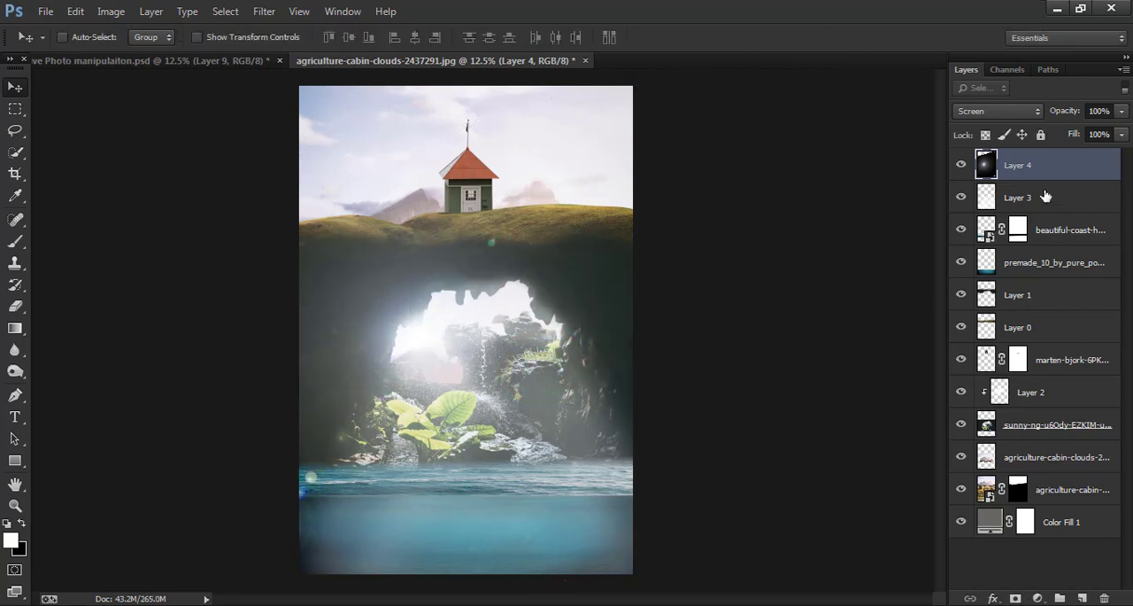
drag(1065, 114, 1044, 118)
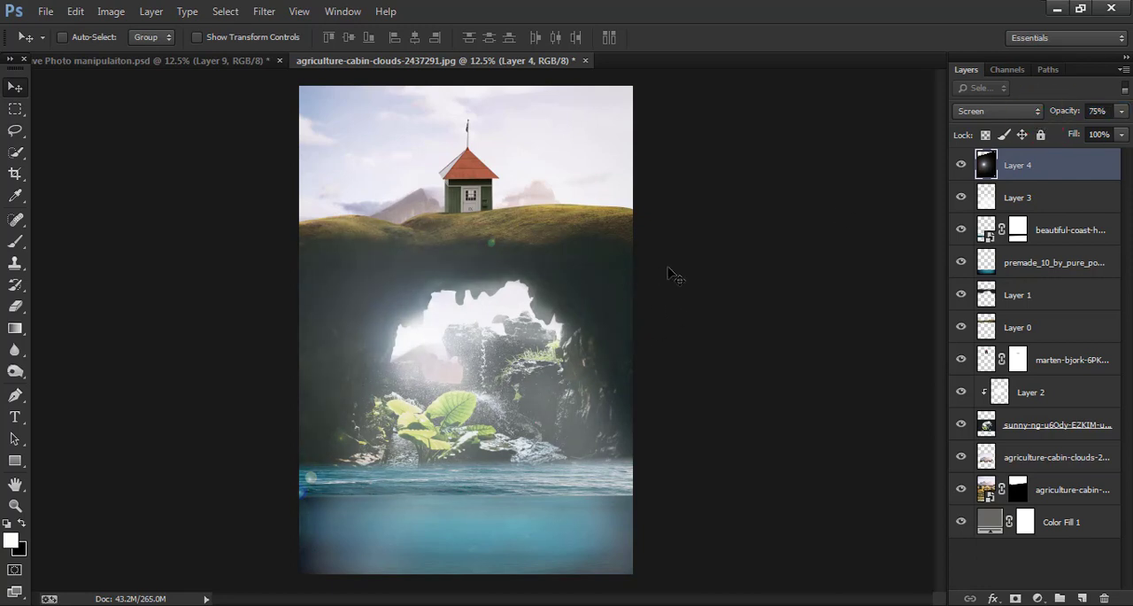
- Place Birds-PNG-Image.png in the sky to the right of the hut and lower its opacity to 51%
click(46, 12)
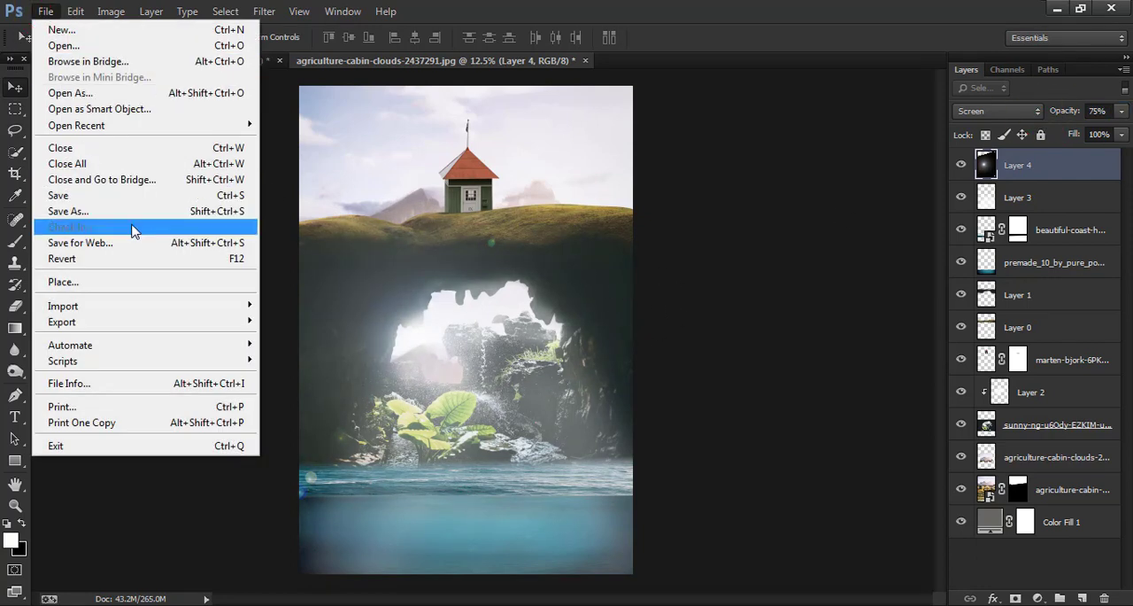
click(114, 281)
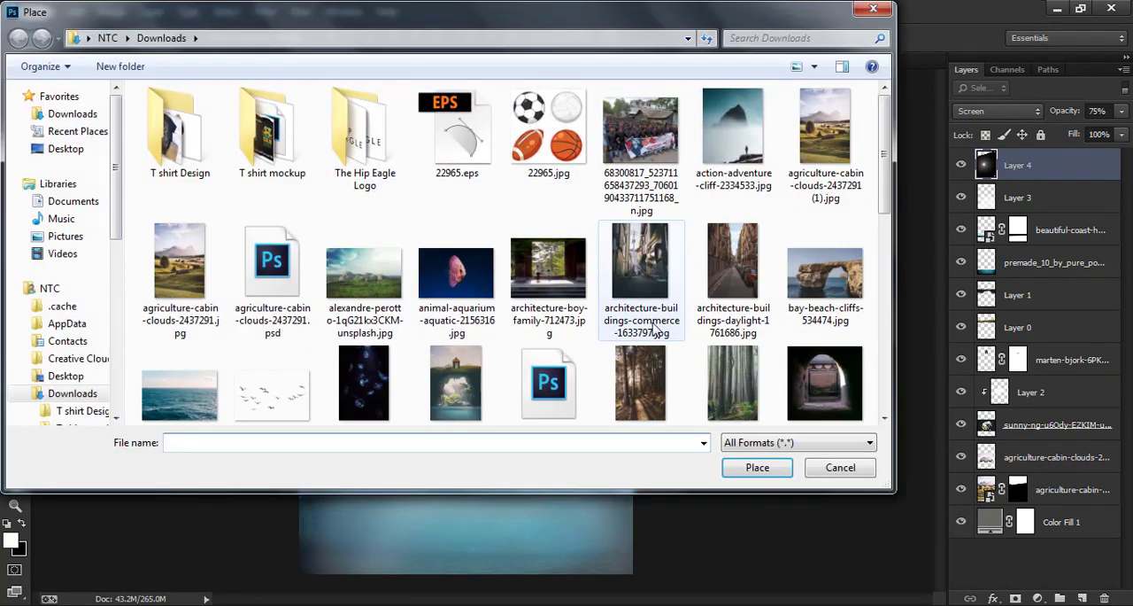
click(653, 270)
click(260, 372)
scroll(261, 373, down, 3)
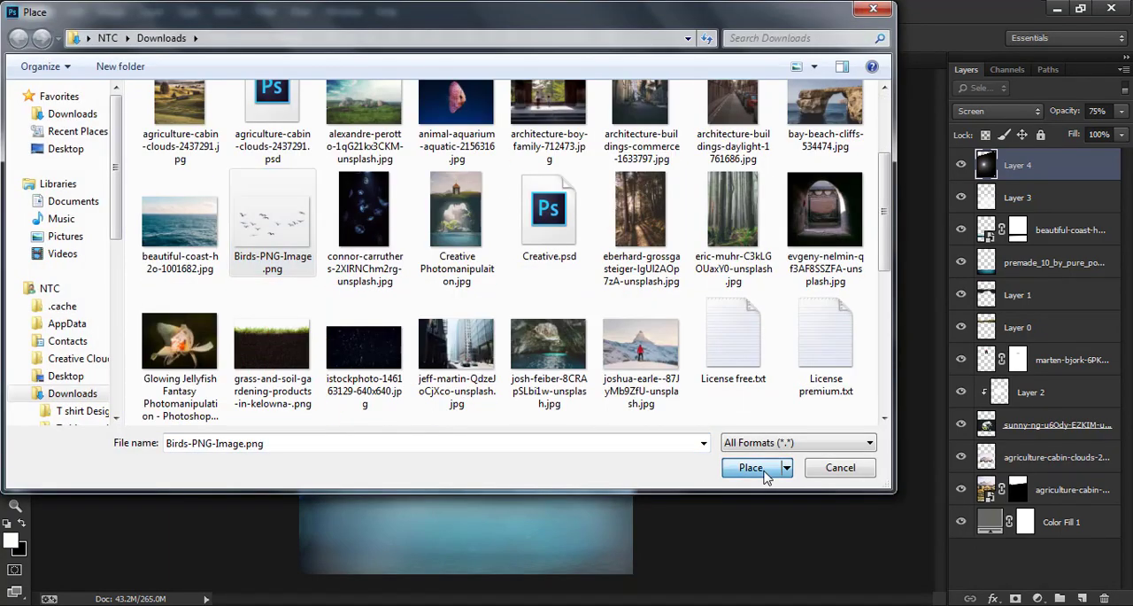
click(752, 469)
drag(481, 321, 580, 134)
click(835, 36)
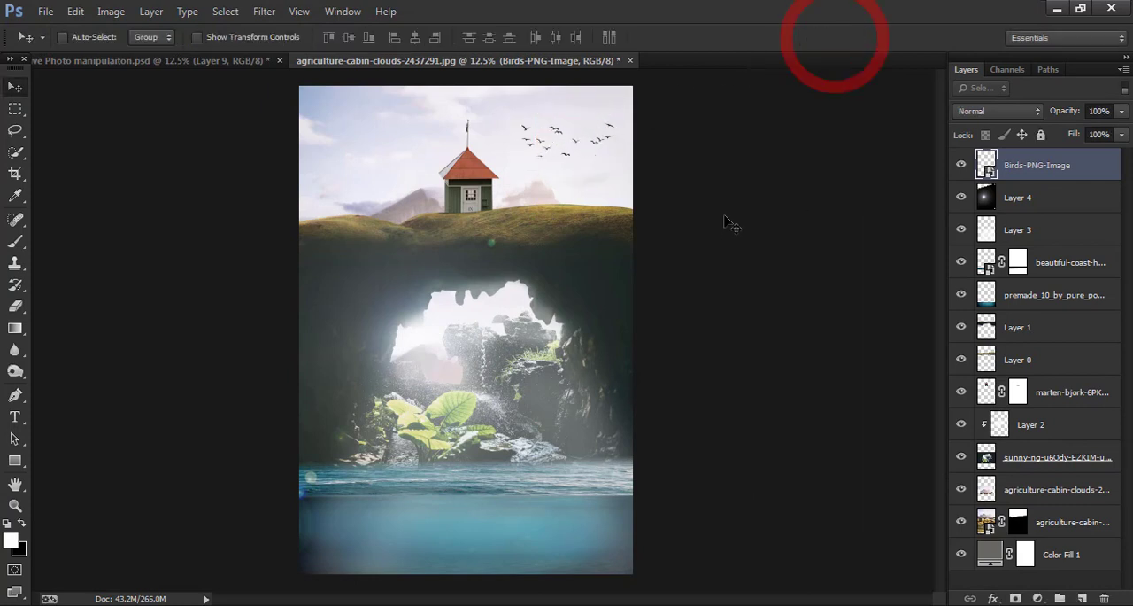
drag(1070, 113, 1025, 121)
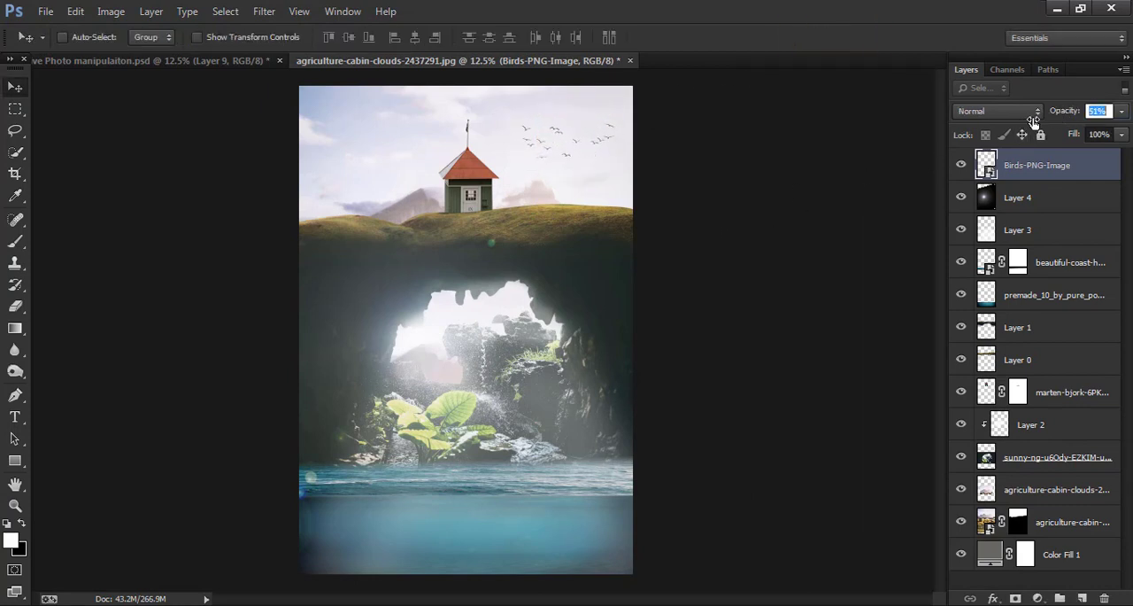
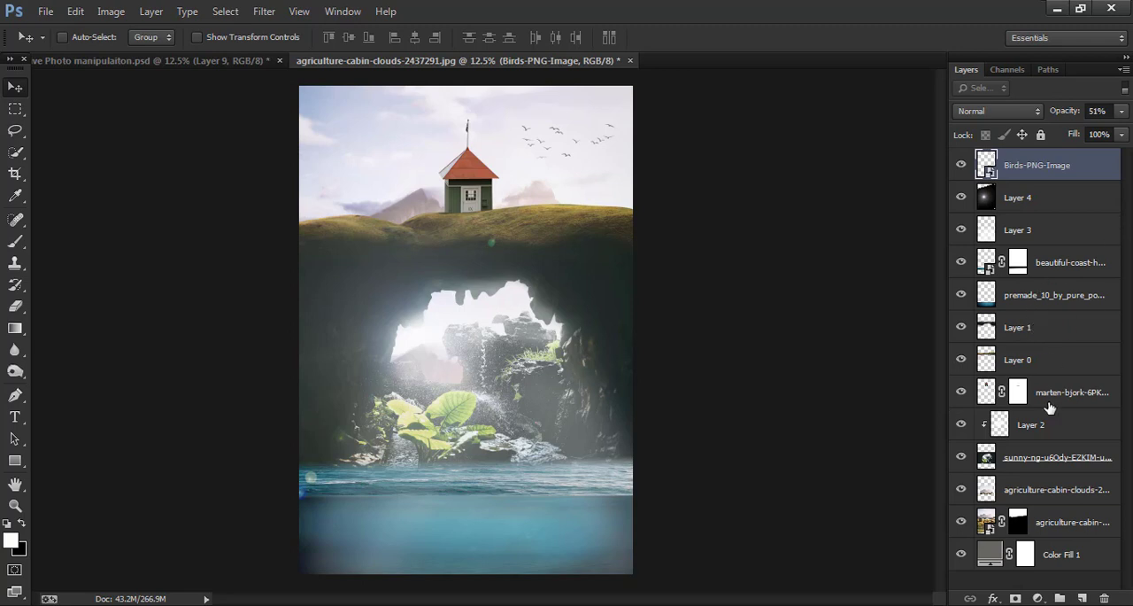
- Add a layer above the premade_10 ocean layer and paint dark grey sampled from the cave over the lower water at 100% brush opacity
click(1102, 295)
click(1083, 598)
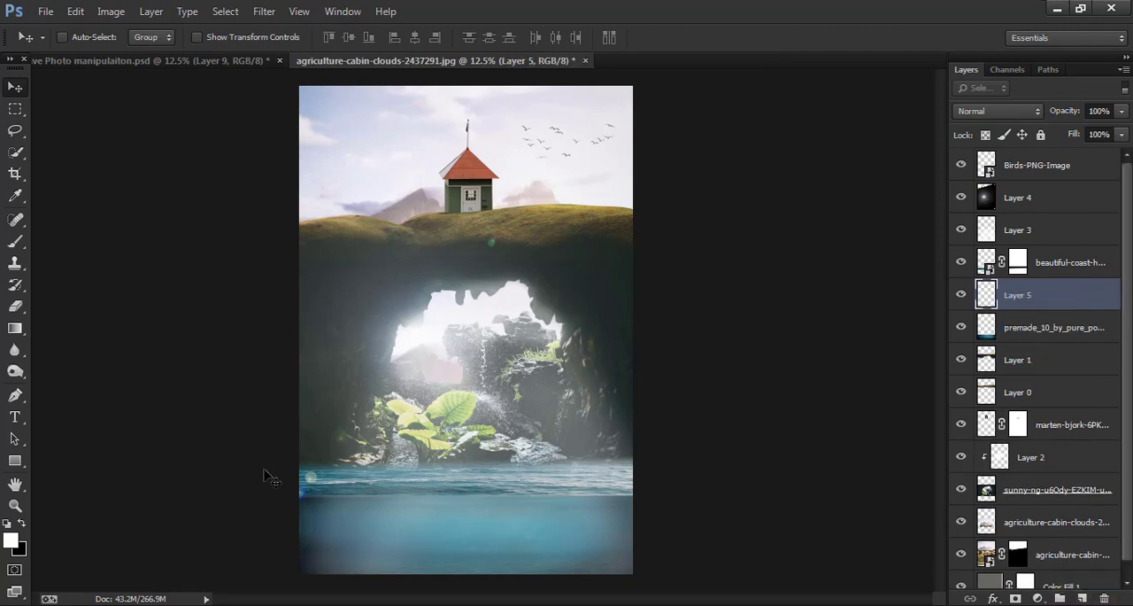
click(15, 241)
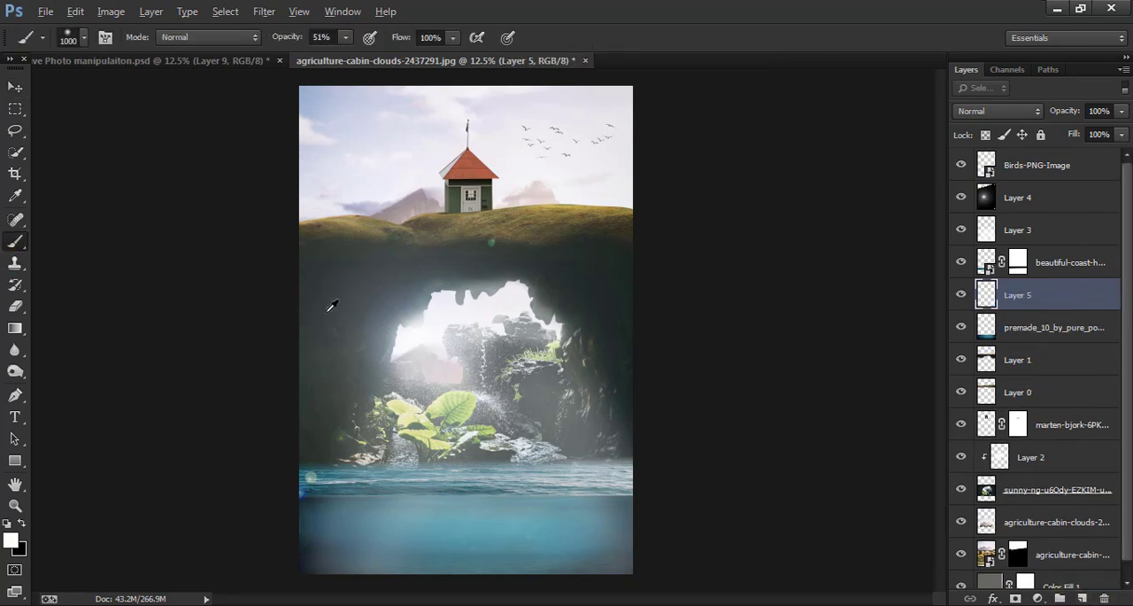
alt+click(324, 309)
drag(301, 479, 341, 566)
drag(279, 43, 650, 121)
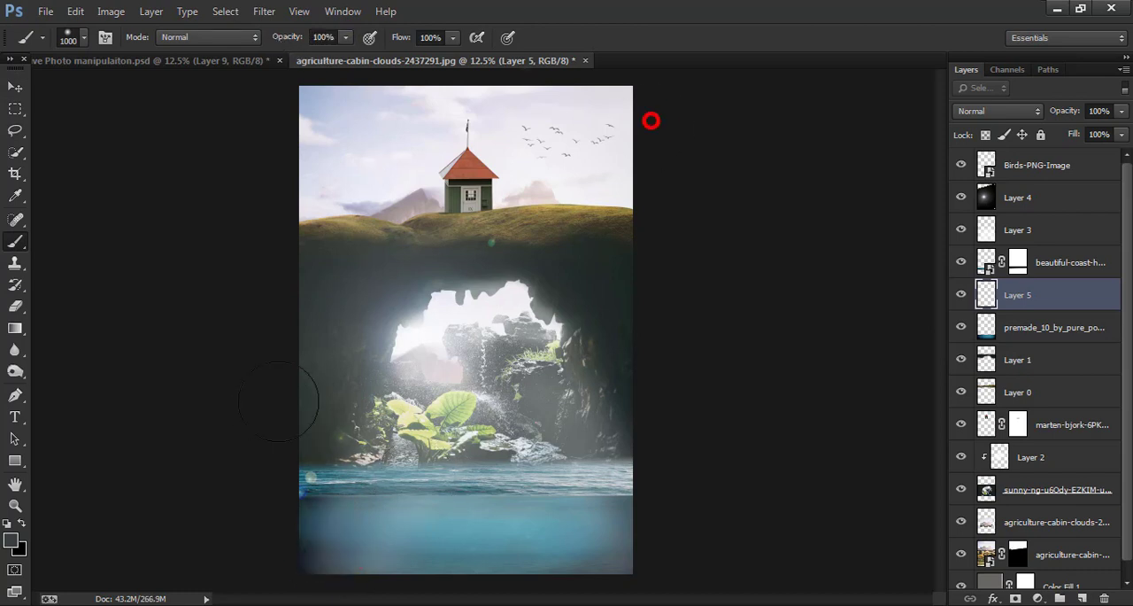
mouse_move(333, 540)
mouse_down()
mouse_move(389, 569)
mouse_move(549, 558)
mouse_move(612, 536)
mouse_up()
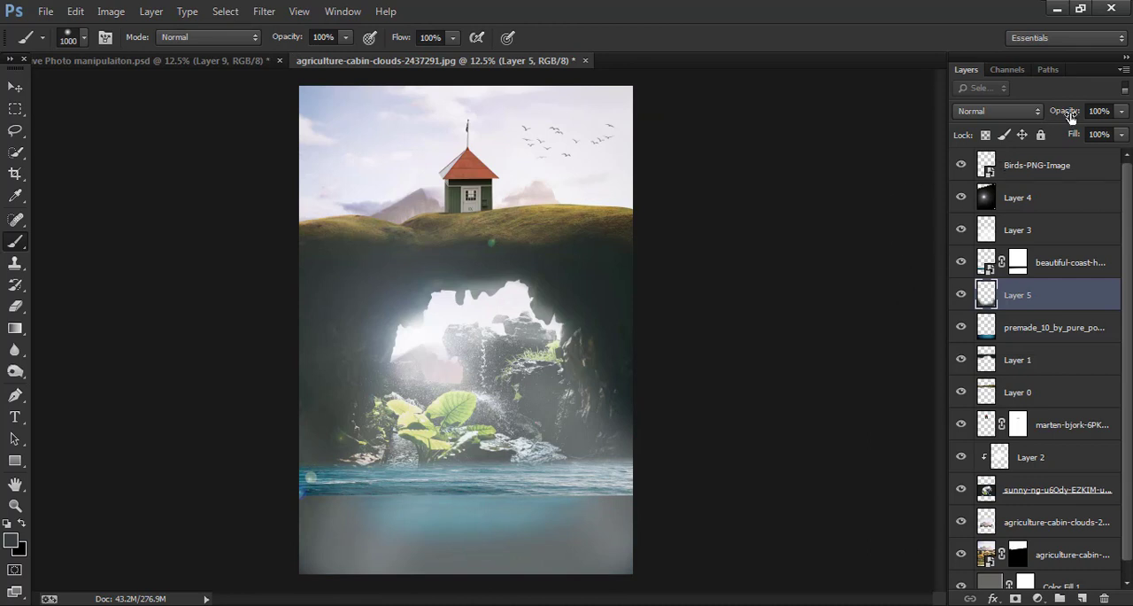
- Lower the opacity of the dark grey shading layer over the water to 38%
drag(1070, 112, 1042, 116)
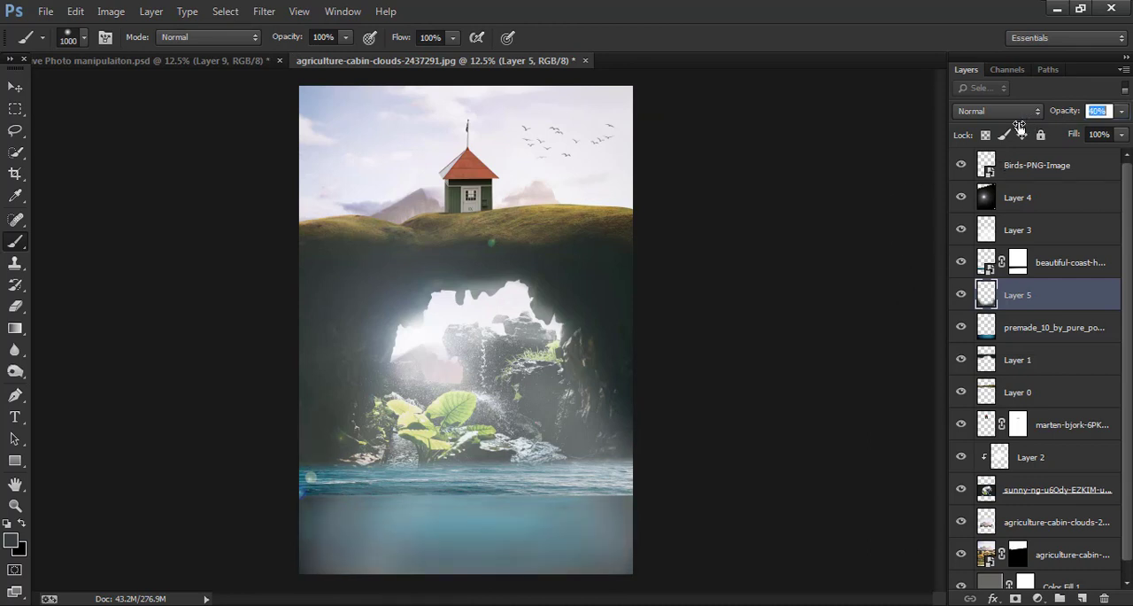
click(1019, 127)
key(v)
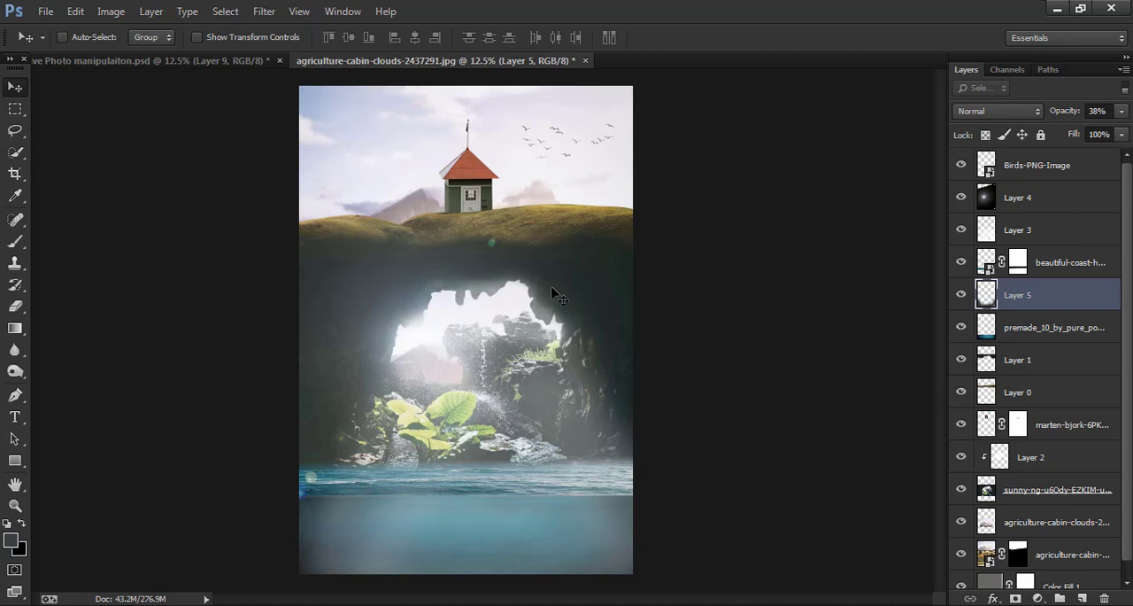
- Add a new layer above Birds-PNG-Image and fill it with the merged composite using Apply Image
click(1038, 173)
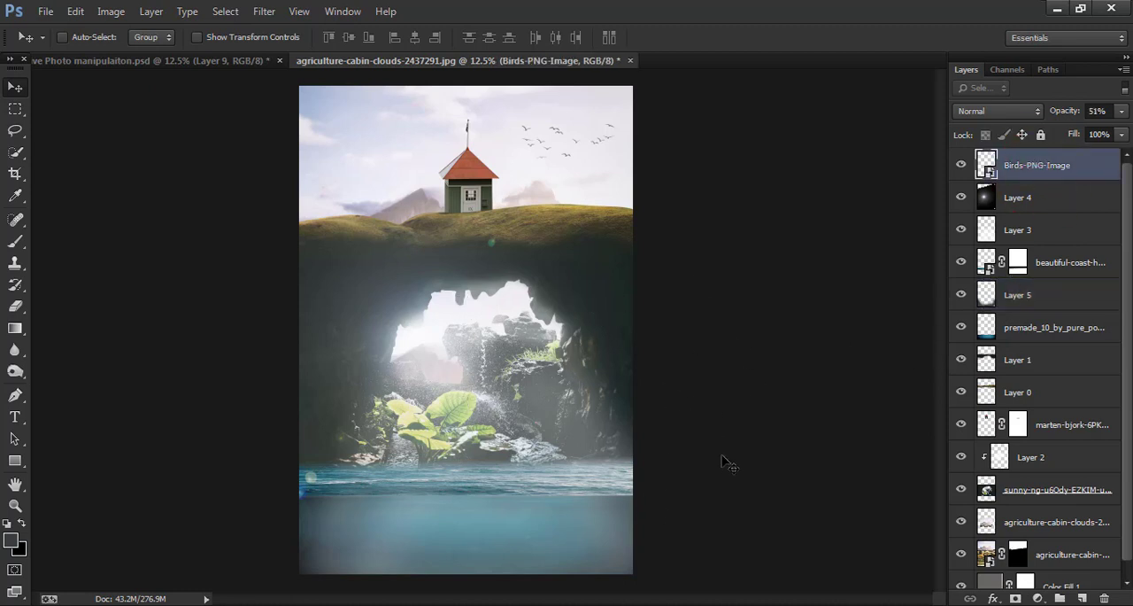
click(1083, 599)
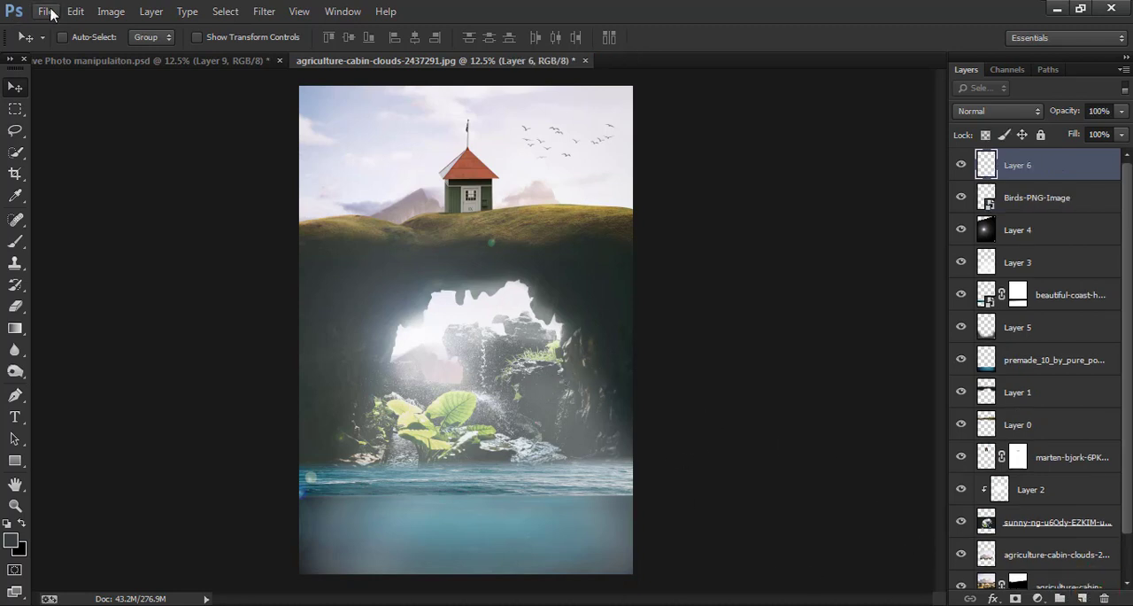
click(110, 11)
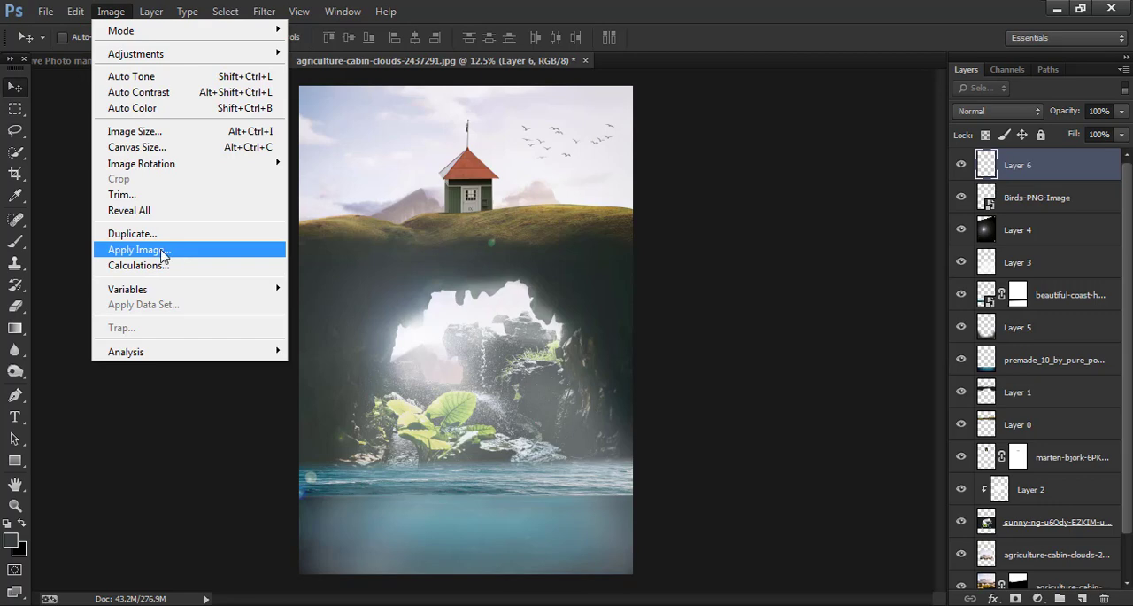
click(162, 253)
click(678, 201)
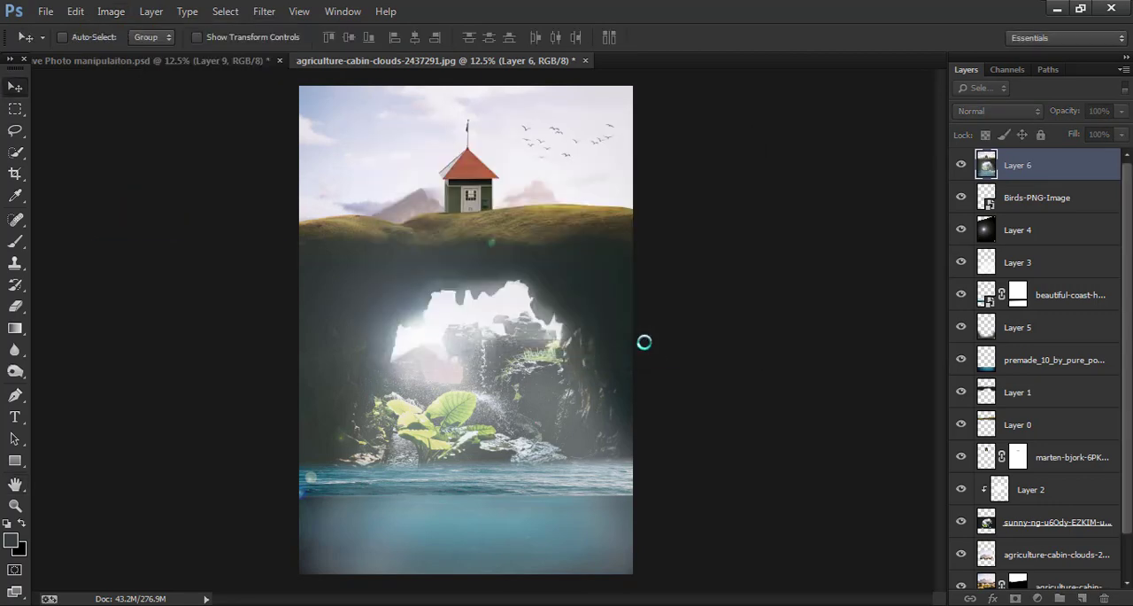
- Run the Camera Raw Filter on Layer 6 with Temperature +6, Exposure -0.15, Highlights -7, Shadows -28 and Whites +3
click(264, 11)
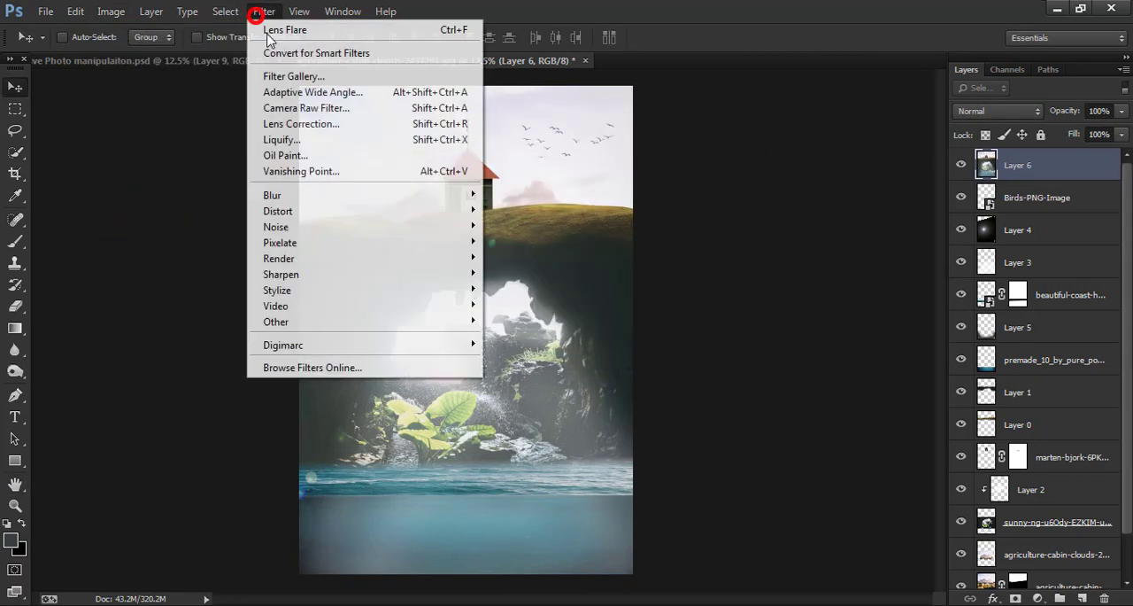
click(316, 107)
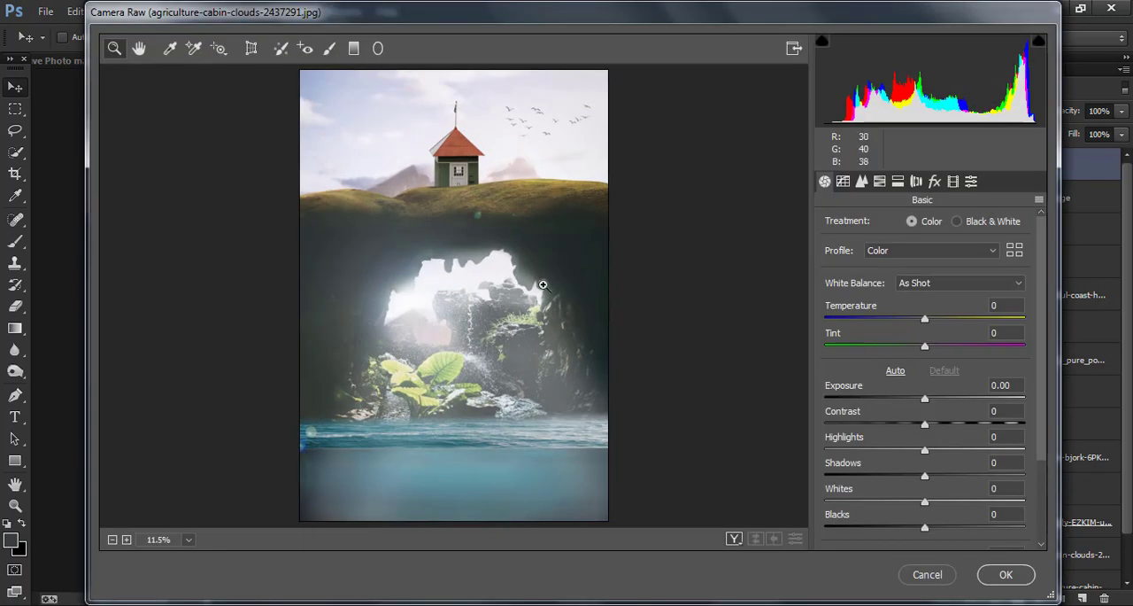
drag(925, 320, 931, 319)
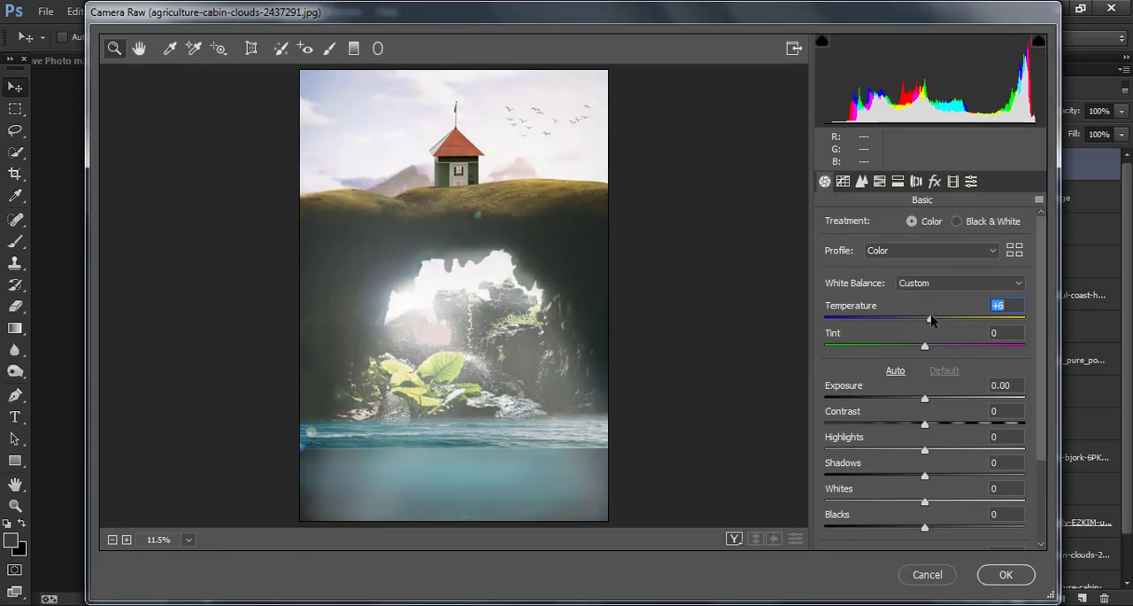
drag(924, 398, 921, 398)
drag(924, 450, 923, 528)
scroll(940, 529, down, 1)
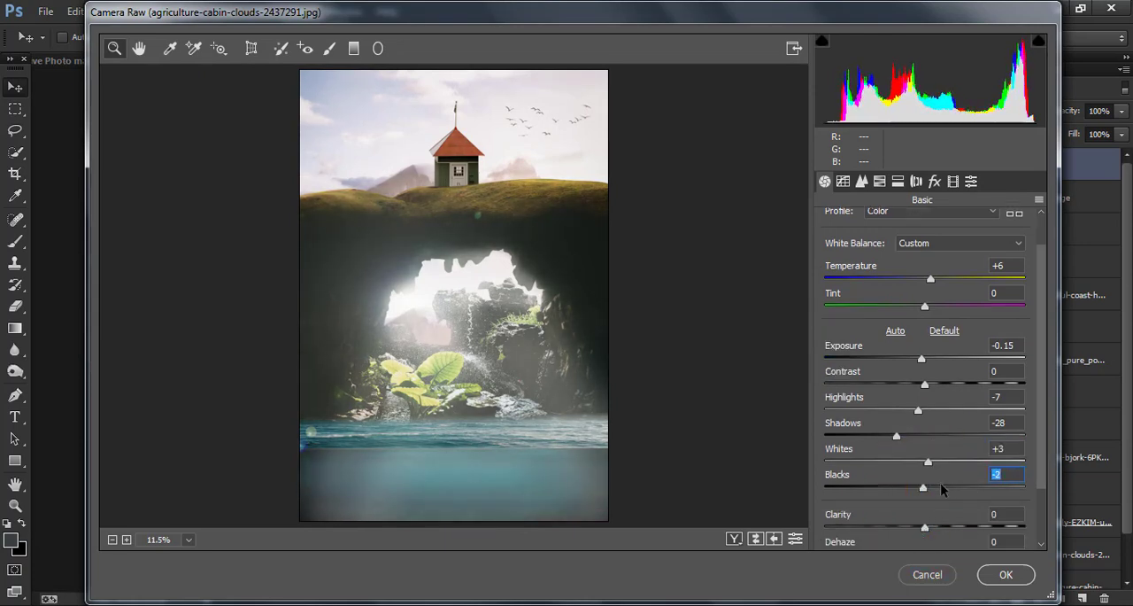
- Set Blacks to +12 and Vibrance to +17, and apply the Camera Raw adjustments
drag(923, 489, 942, 508)
scroll(949, 483, down, 2)
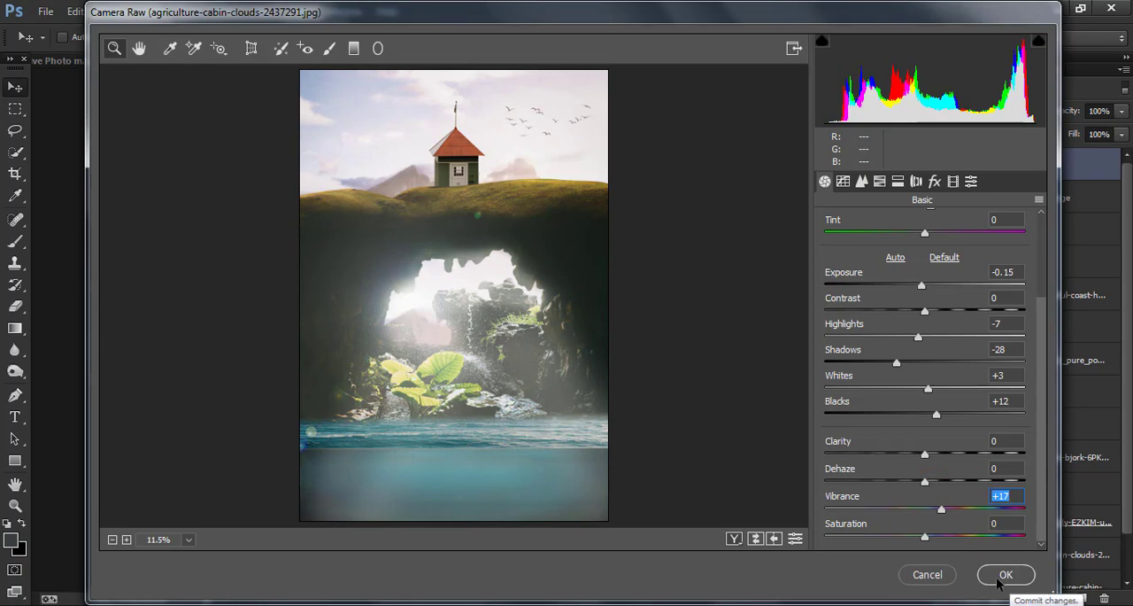
click(998, 575)
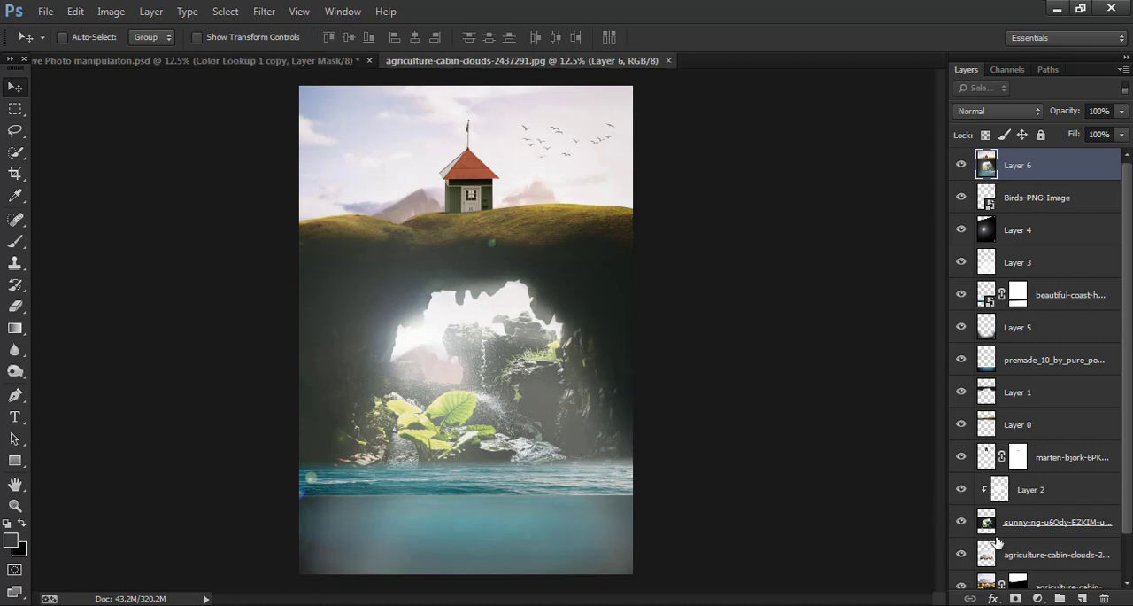
- Add a Solid Color fill layer in light blue #4bd0f7 above Layer 6
click(1040, 593)
click(974, 229)
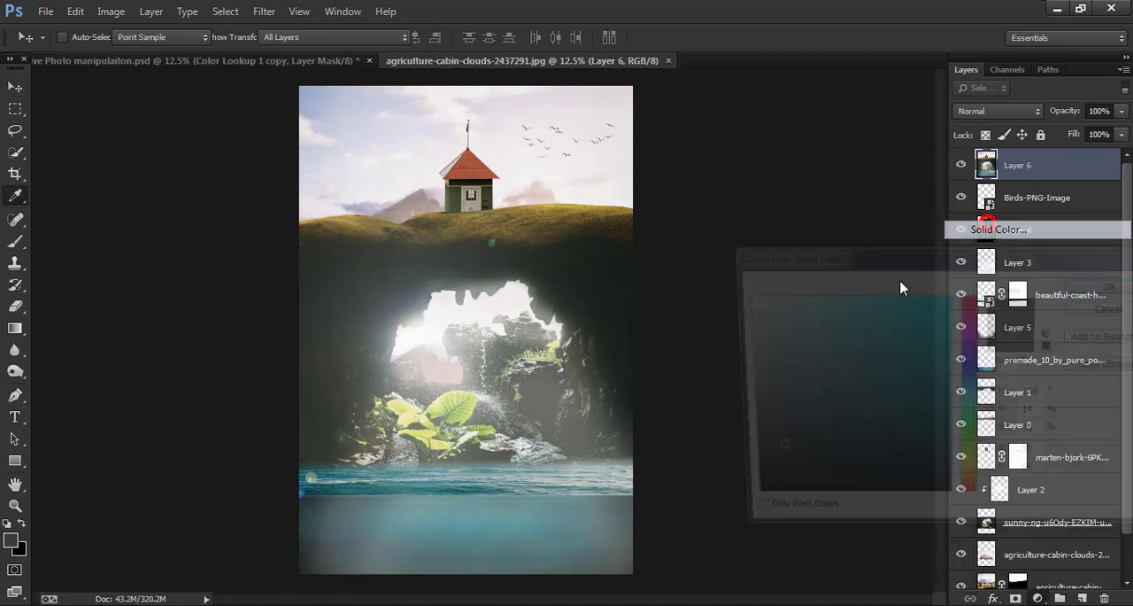
text(4bd0f7)
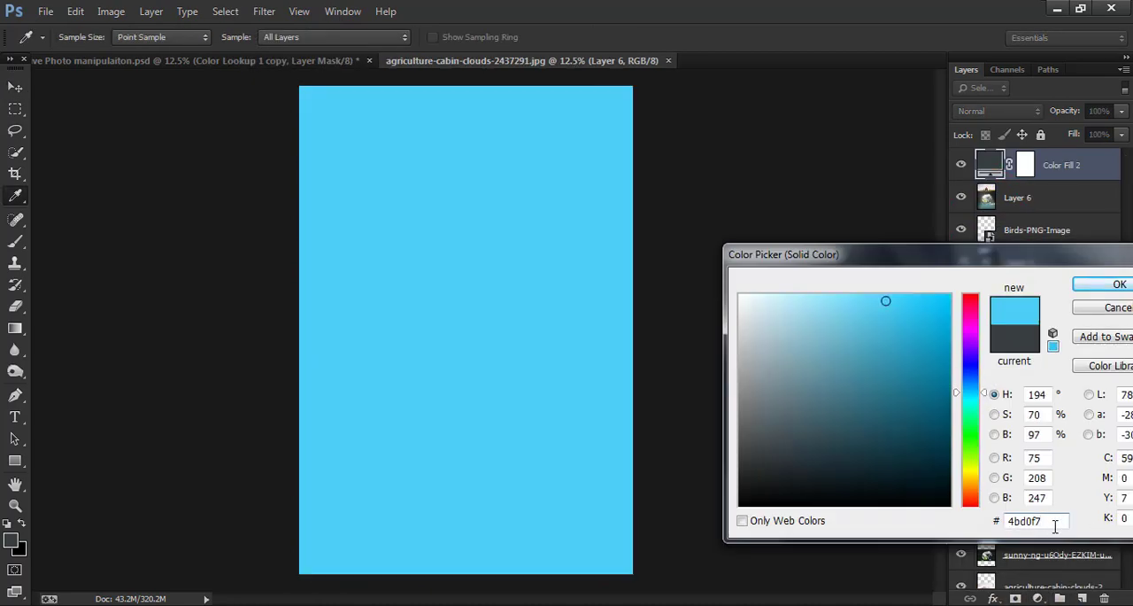
click(990, 524)
click(1102, 286)
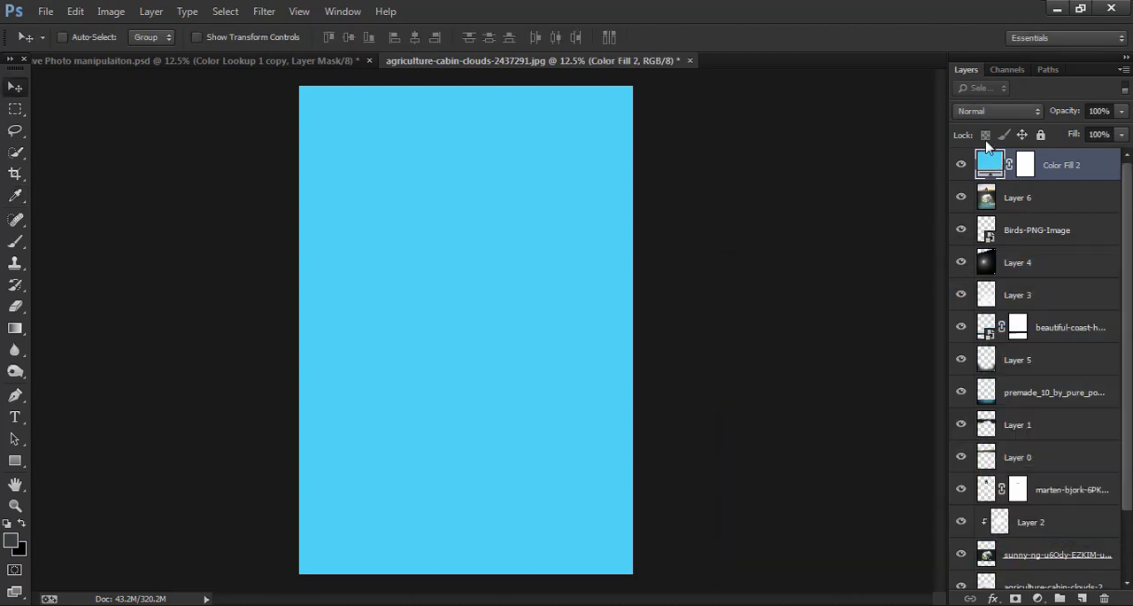
- Set the light blue fill layer's blending mode to Soft Light and its opacity to 35%
click(974, 111)
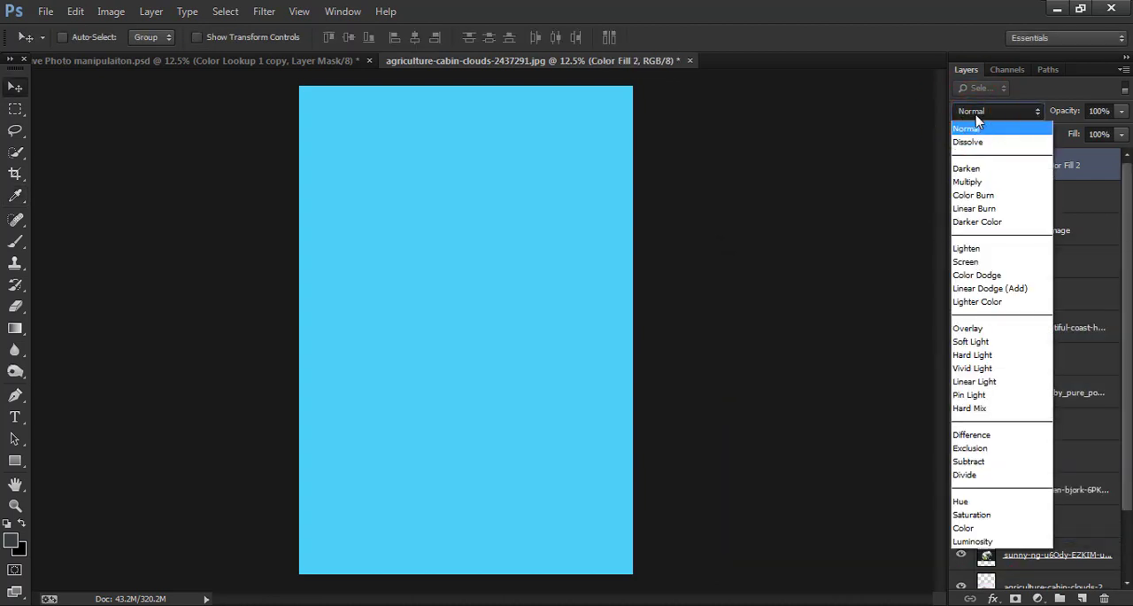
click(981, 341)
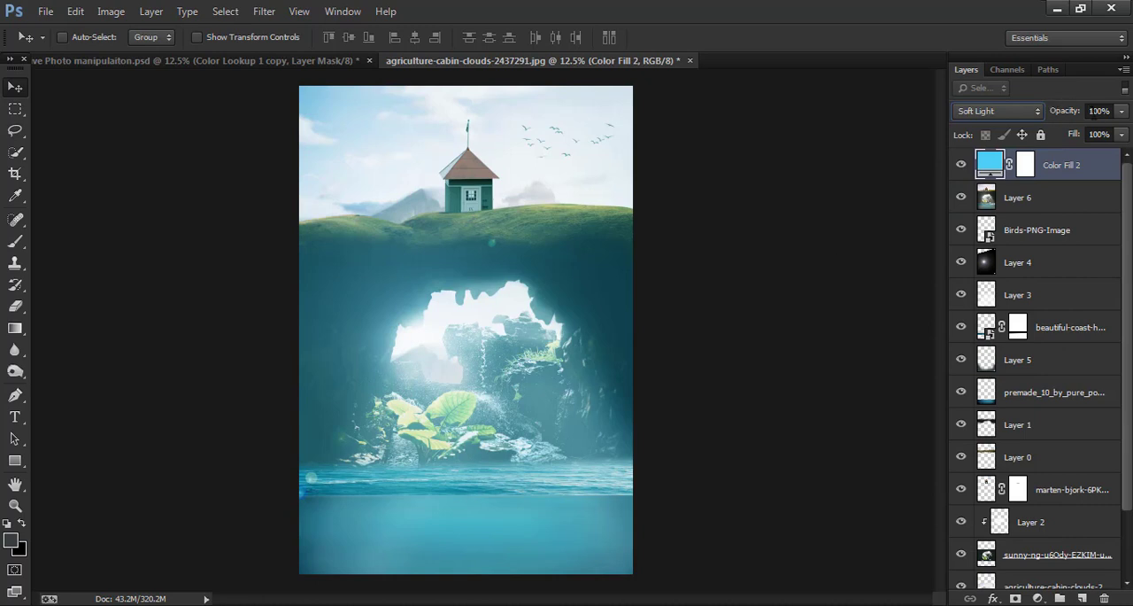
drag(1057, 113, 1021, 126)
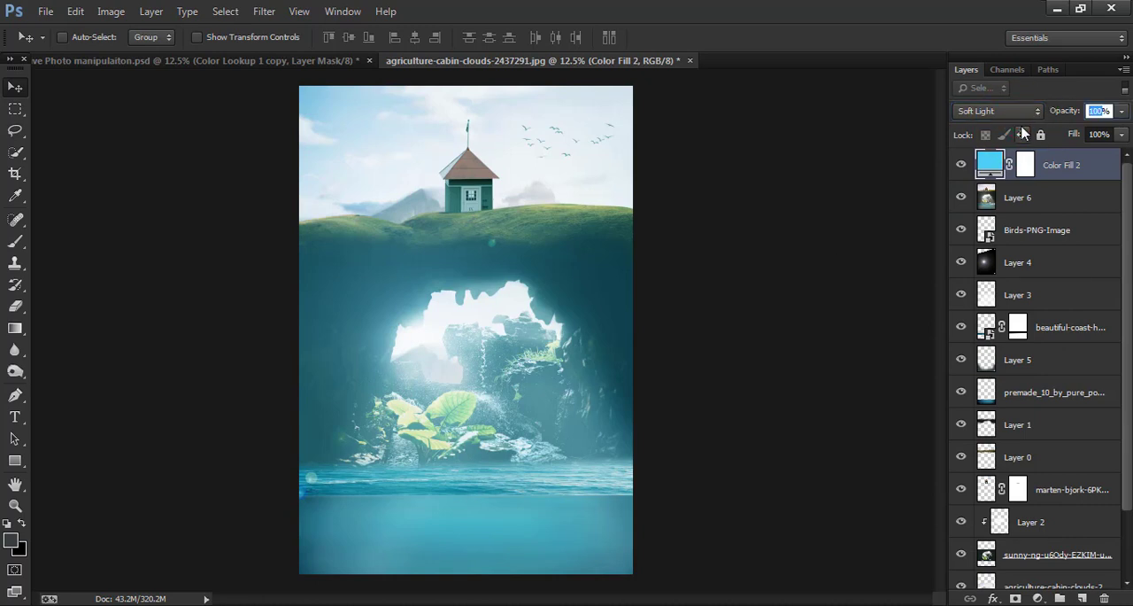
click(759, 281)
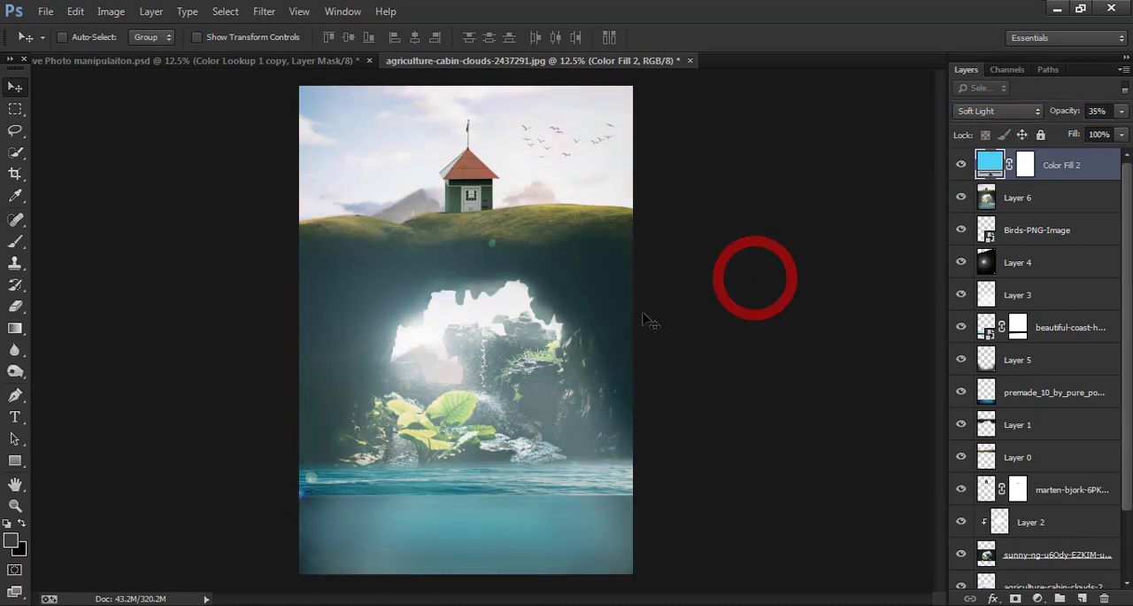
- Add a Color Lookup adjustment layer above the blue fill using the FallColors.look 3DLUT file
click(1038, 599)
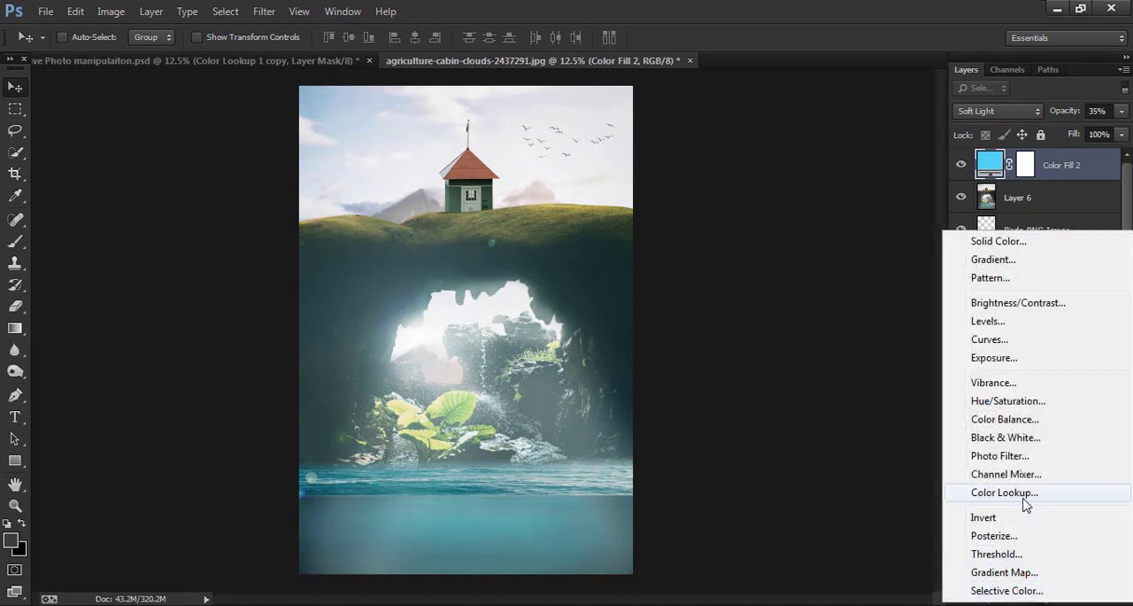
click(1005, 492)
click(831, 160)
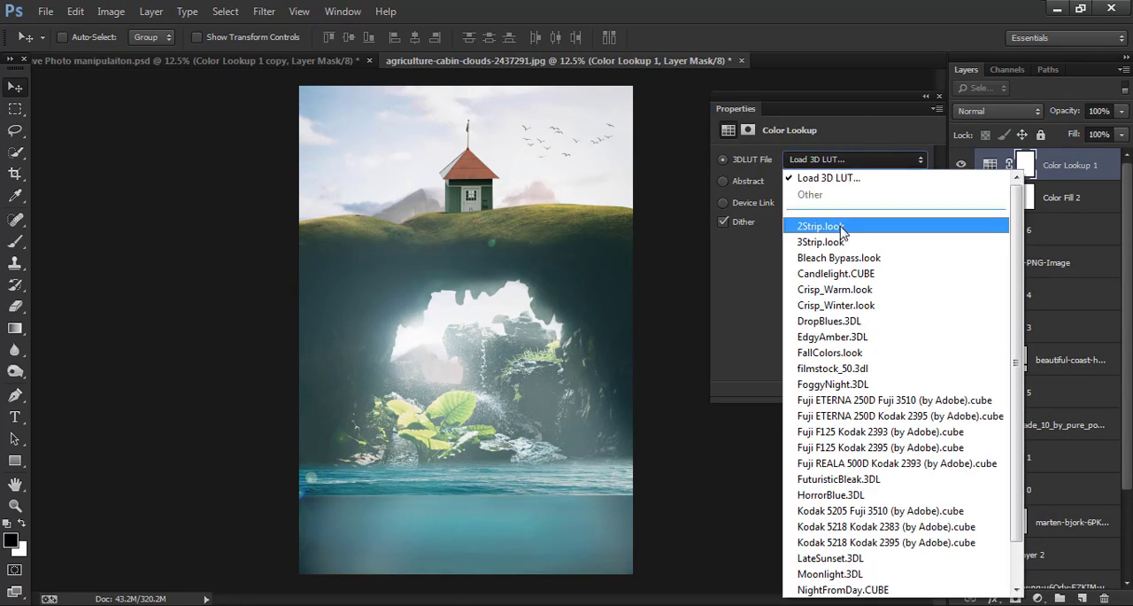
click(836, 353)
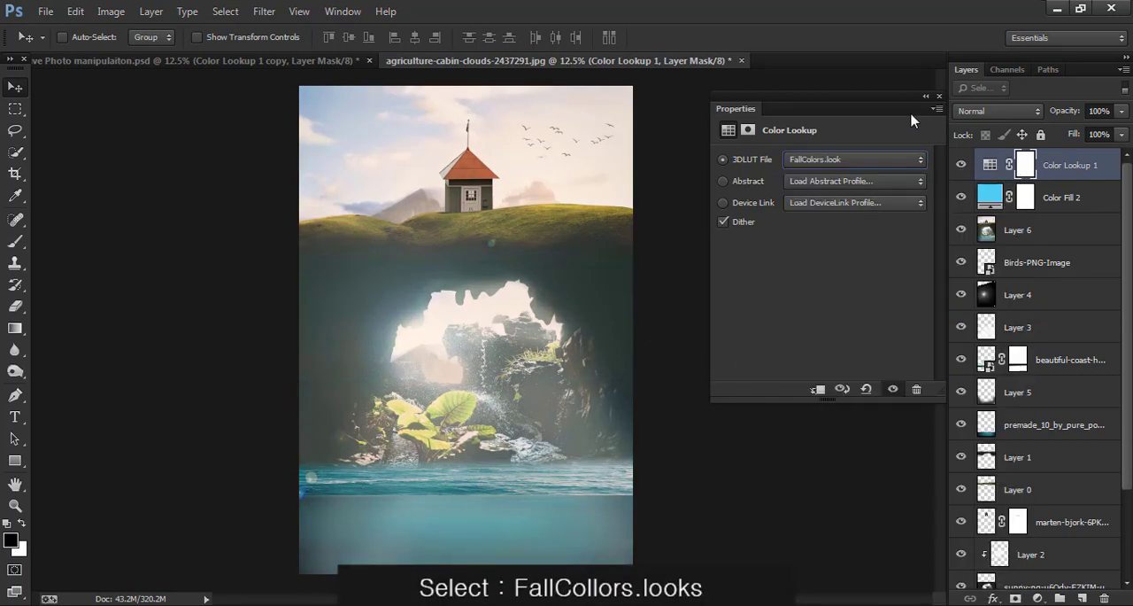
click(843, 162)
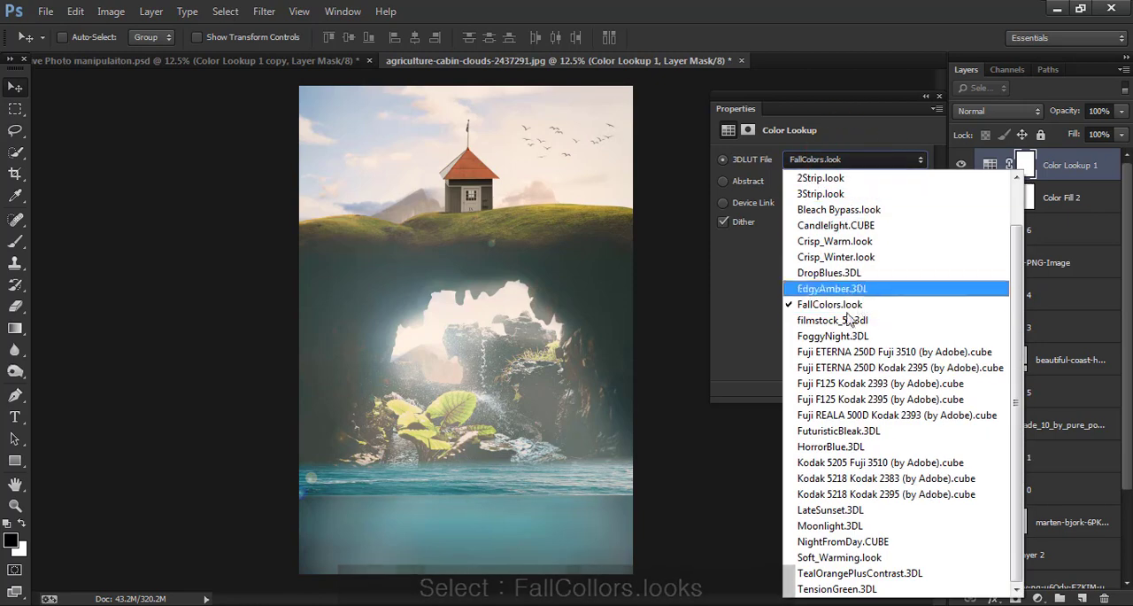
click(848, 307)
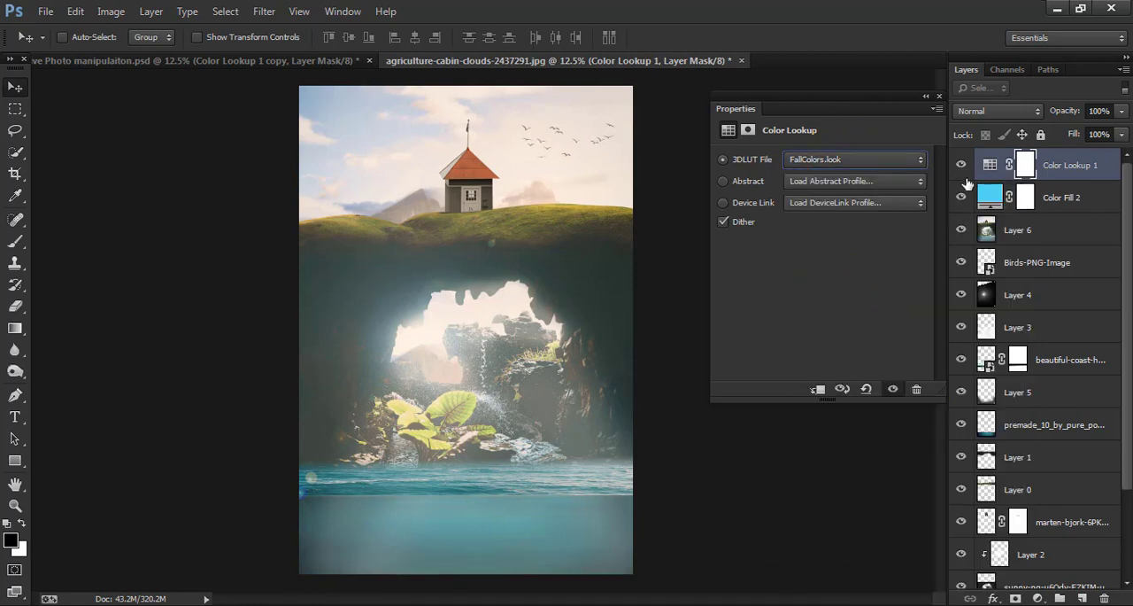
click(925, 99)
click(736, 95)
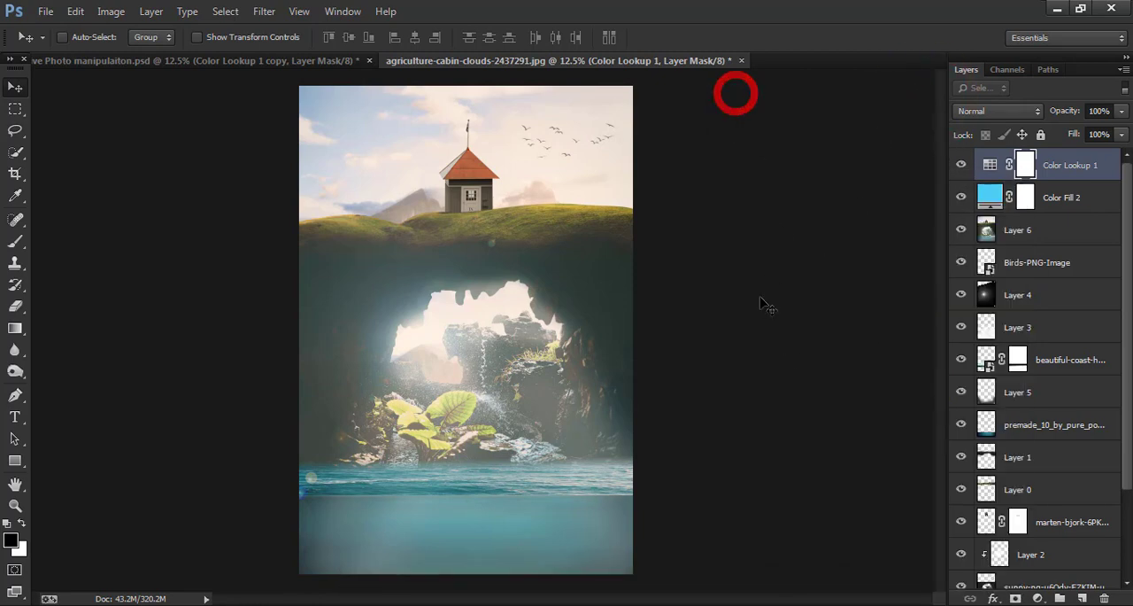
- Add a second Color Lookup adjustment layer on top using the Kodak 5205 Fuji 3510 (by Adobe).cube 3DLUT file
click(1041, 598)
click(1029, 483)
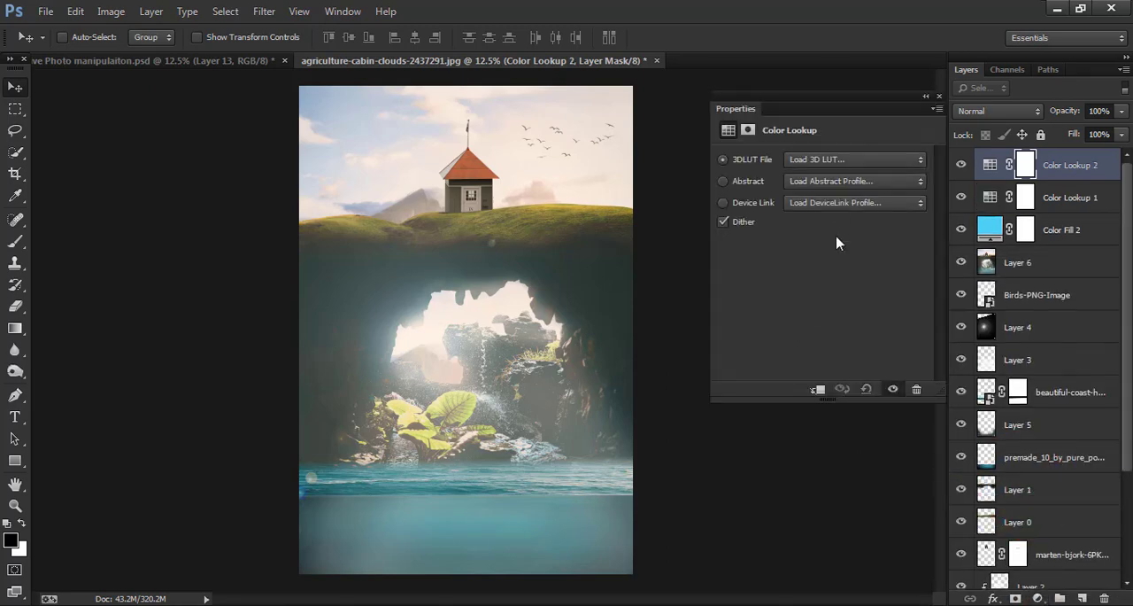
click(817, 159)
click(873, 512)
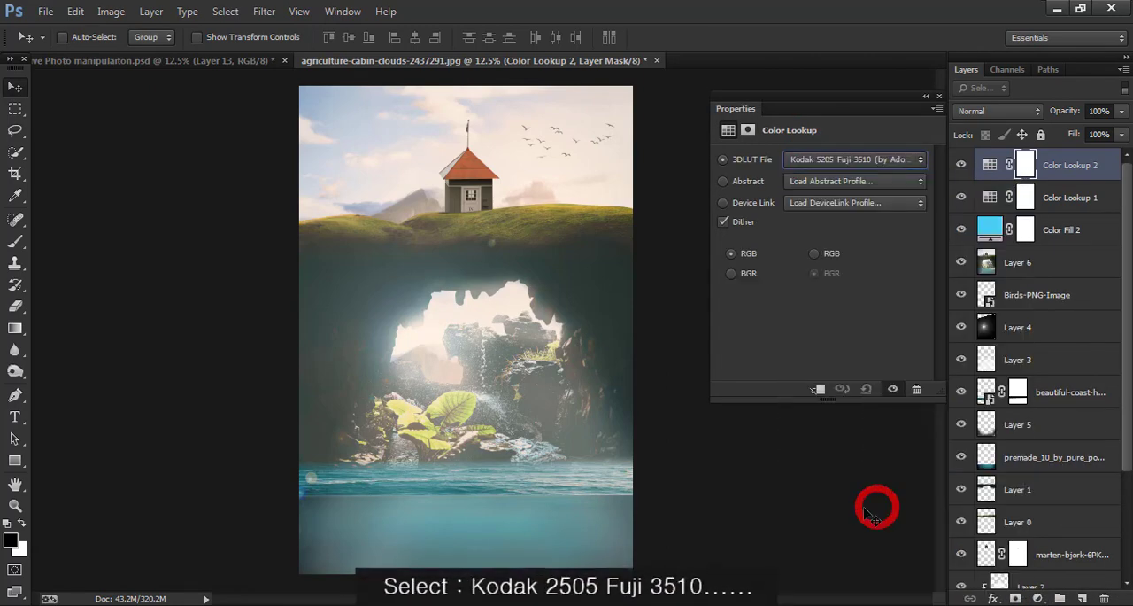
click(938, 96)
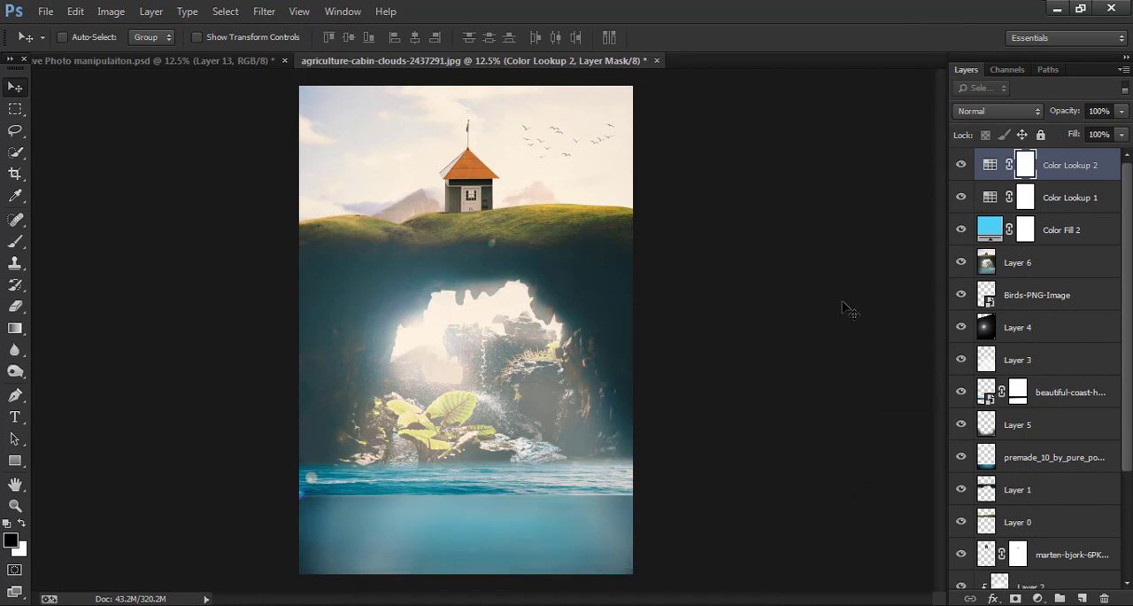
- Lower the second Color Lookup layer's opacity to 33%, keeping its blending mode at Normal
drag(1065, 113, 1036, 118)
click(1008, 114)
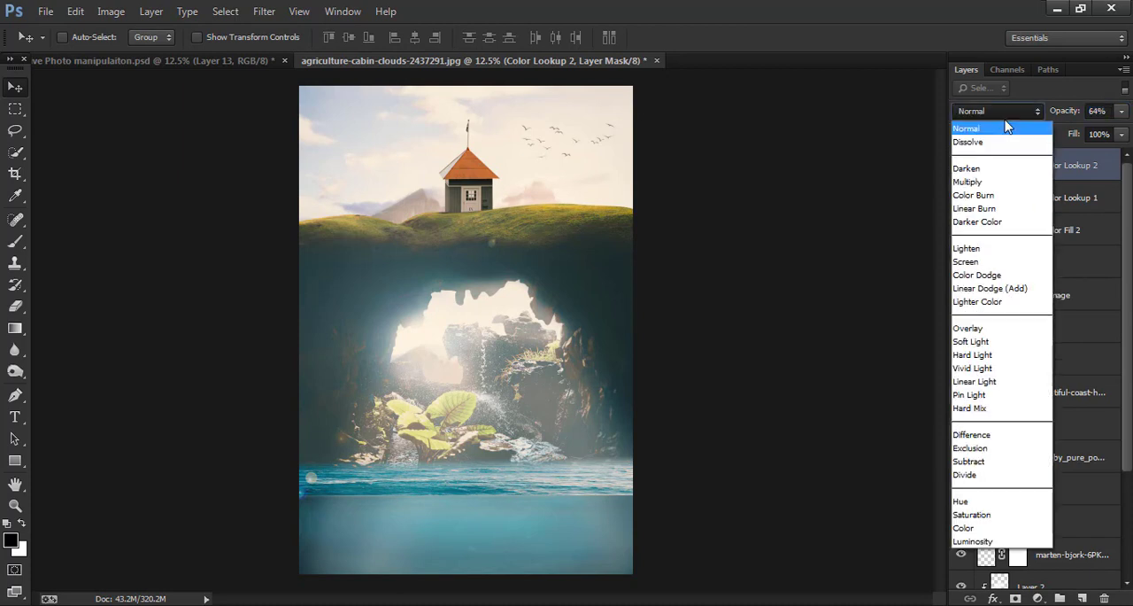
click(1067, 116)
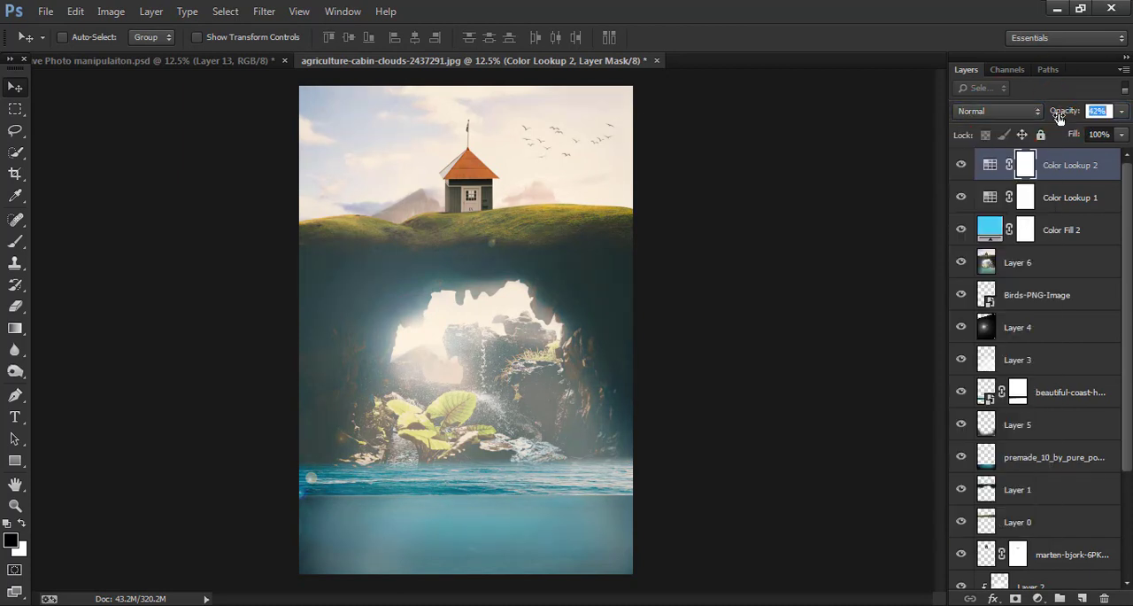
mouse_move(1060, 122)
mouse_down()
mouse_move(1043, 127)
mouse_move(1051, 122)
mouse_up()
- Add a white Solid Color fill layer above the second Color Lookup layer
click(1034, 593)
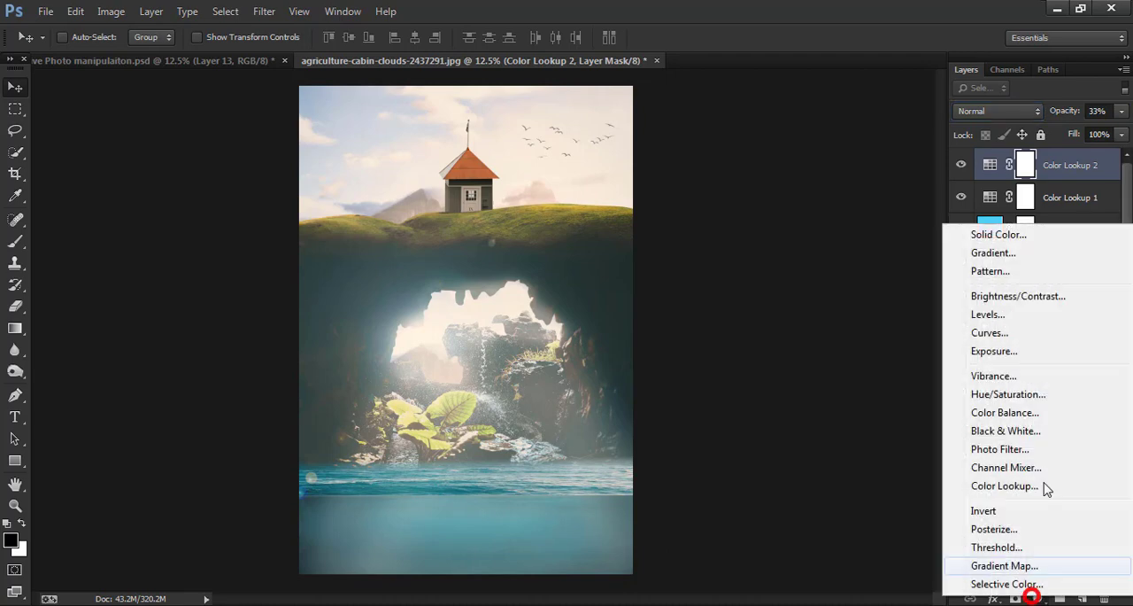
click(1009, 240)
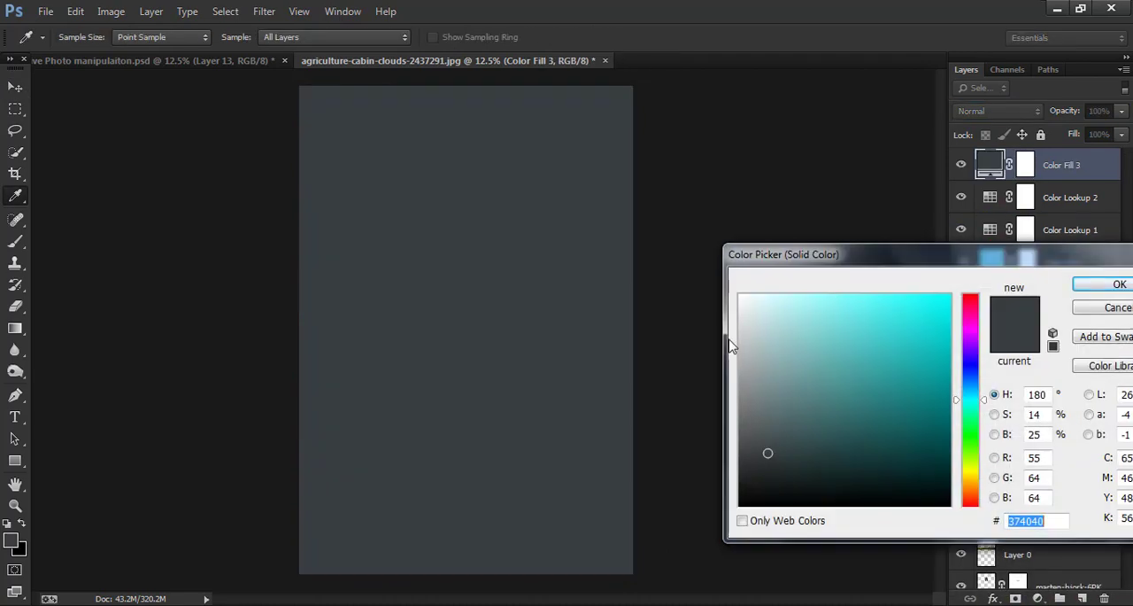
drag(732, 346, 741, 295)
click(1118, 284)
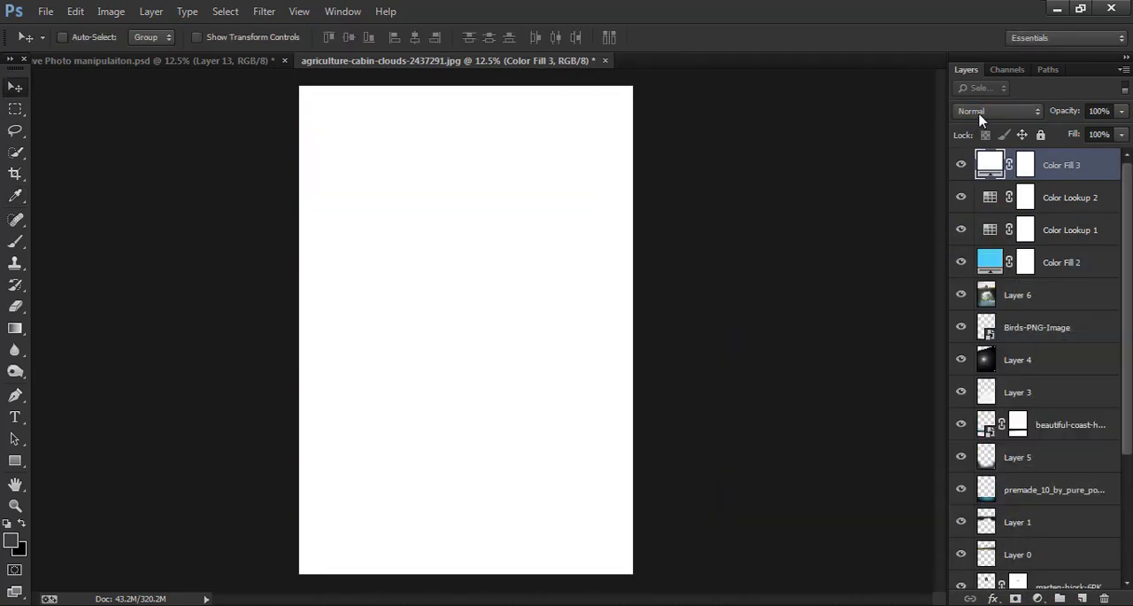
- Set the white fill layer to Multiply at 41% opacity and adjust the second Color Lookup layer's opacity to 32%
click(979, 114)
click(996, 183)
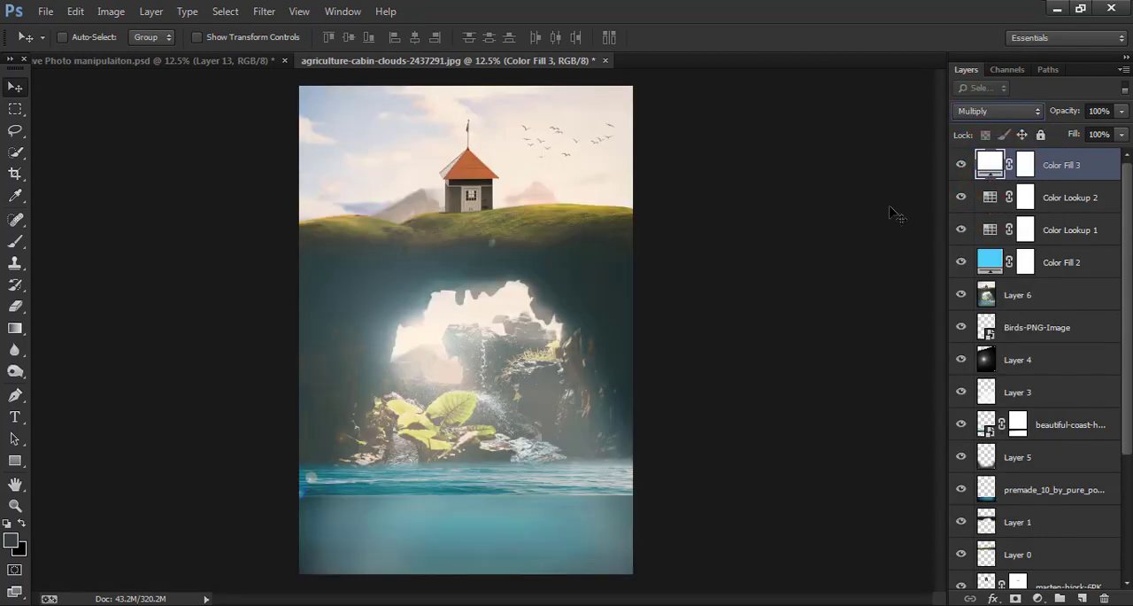
drag(1061, 118, 1041, 134)
click(1075, 185)
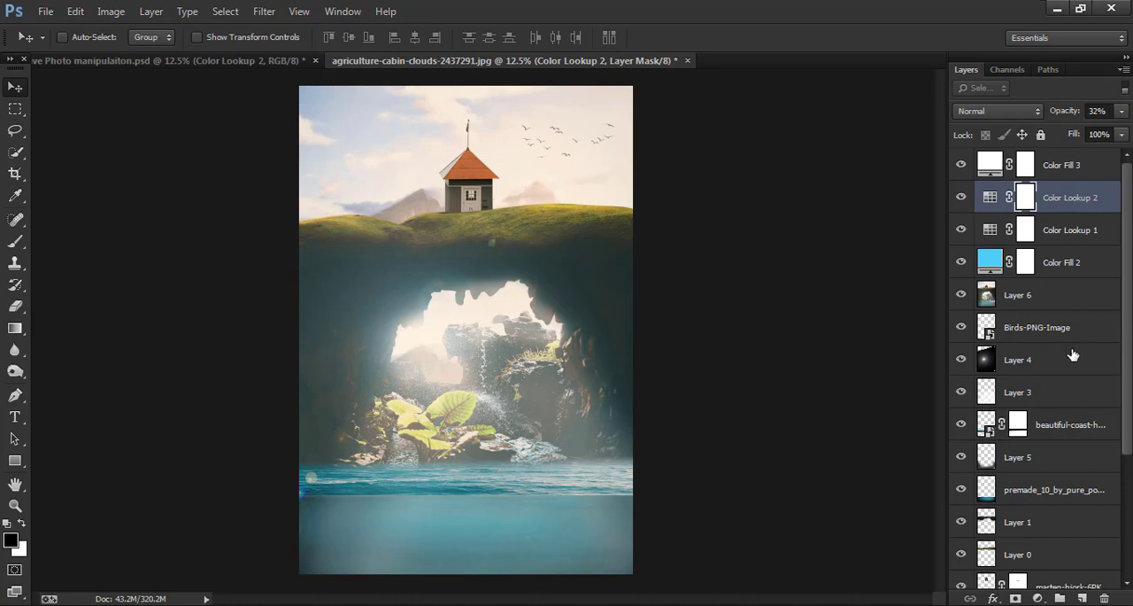
- Add a Color Lookup adjustment layer above the white fill using the NightFromDay.CUBE 3DLUT file and lower its opacity
click(1072, 169)
click(1037, 598)
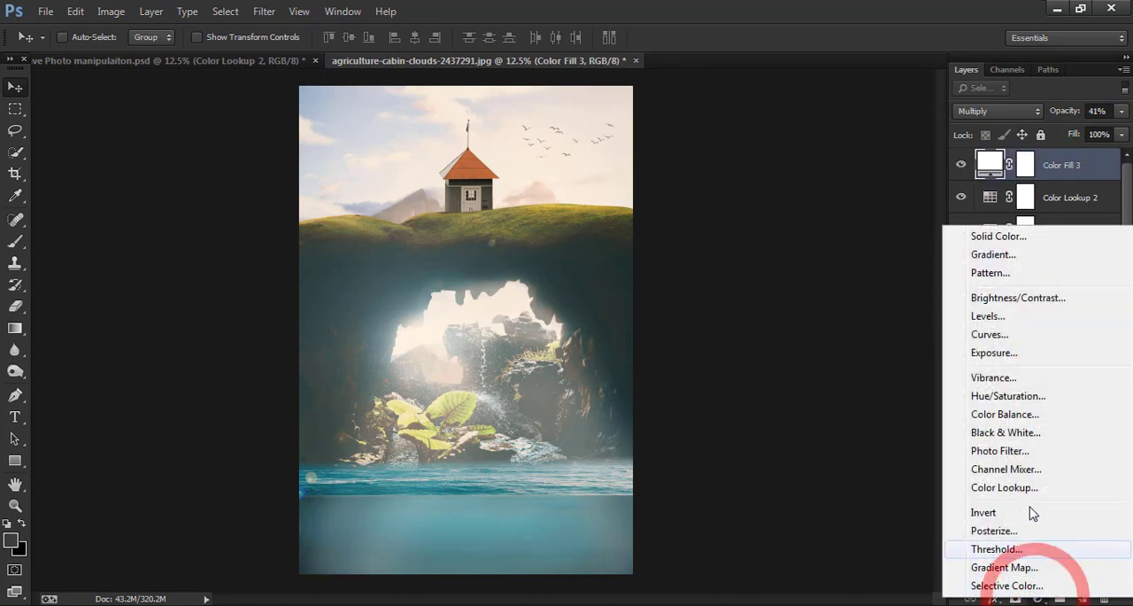
click(1012, 488)
click(828, 160)
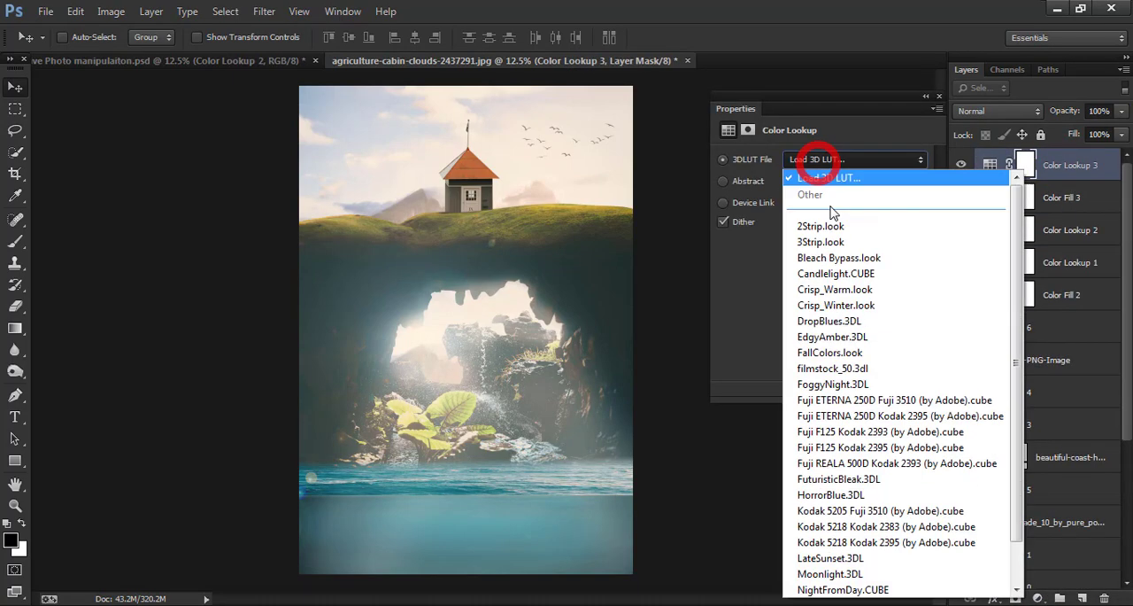
click(846, 588)
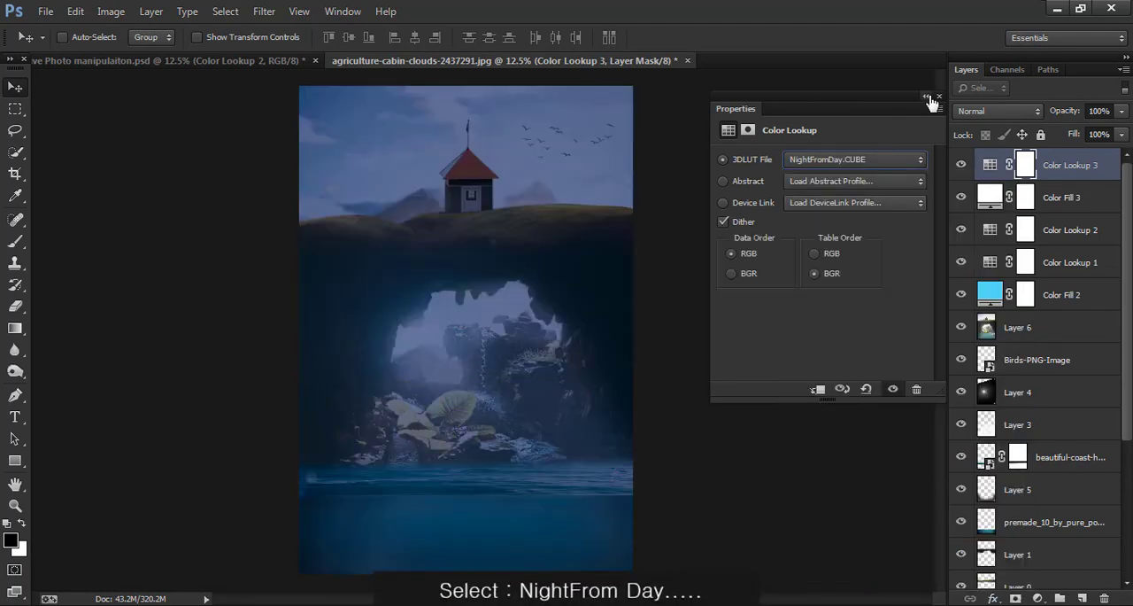
click(927, 96)
drag(1071, 113, 1012, 125)
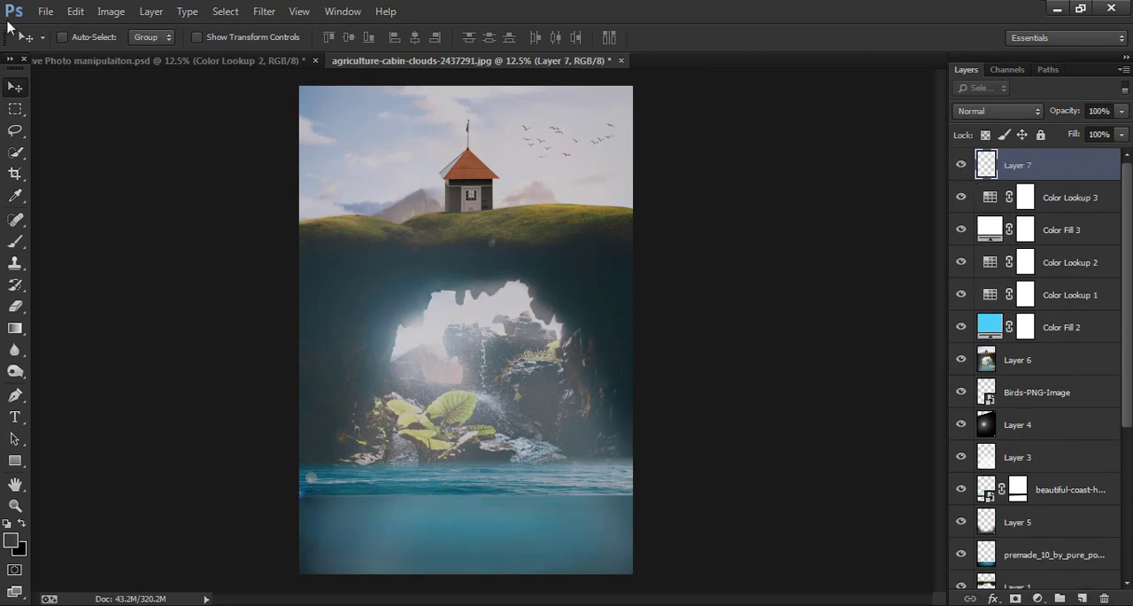
- Fill the new empty top layer with the merged composite using Apply Image
click(100, 12)
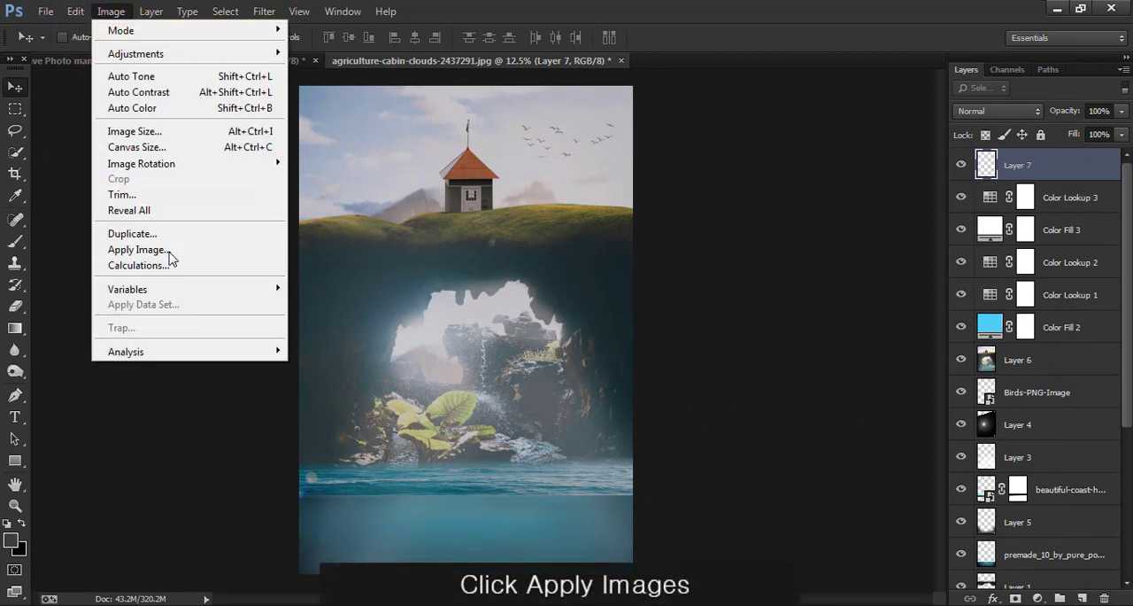
click(170, 252)
click(700, 169)
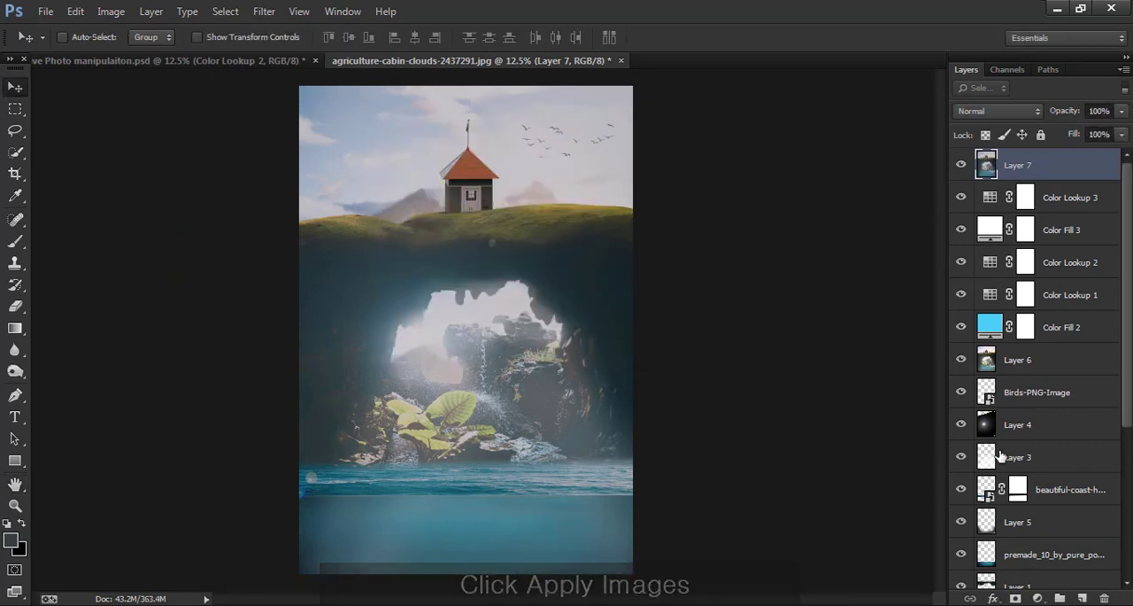
- Add a Curves adjustment layer above the merged layer with the RGB curve's highlights and shadows raised, at 21% opacity
click(1038, 599)
click(1006, 332)
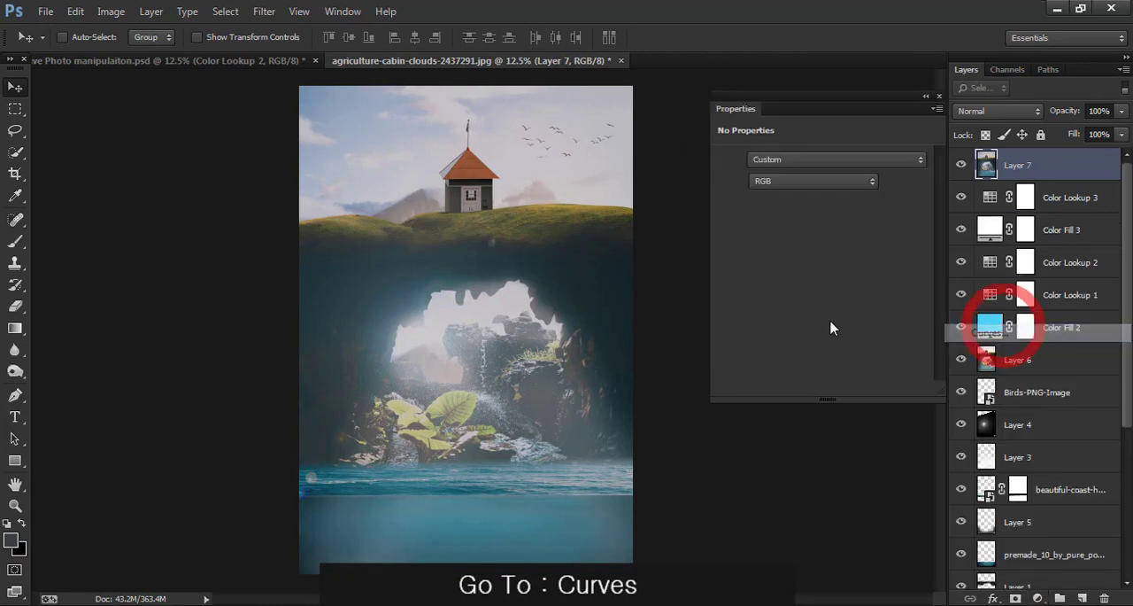
drag(841, 276, 830, 275)
drag(880, 232, 877, 225)
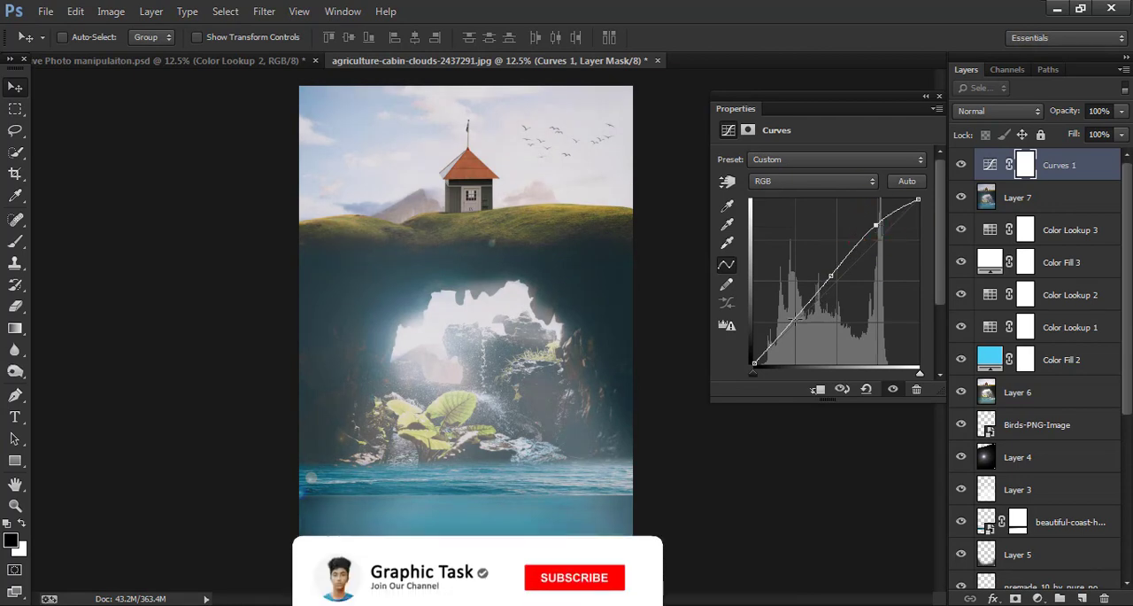
drag(794, 320, 791, 315)
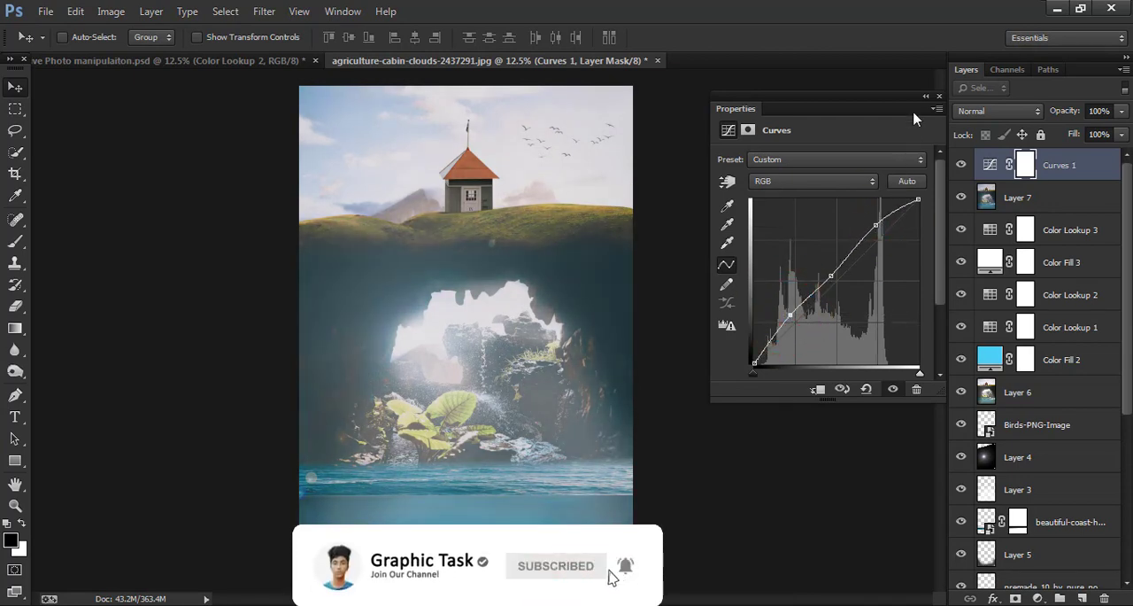
click(939, 95)
drag(1065, 113, 988, 124)
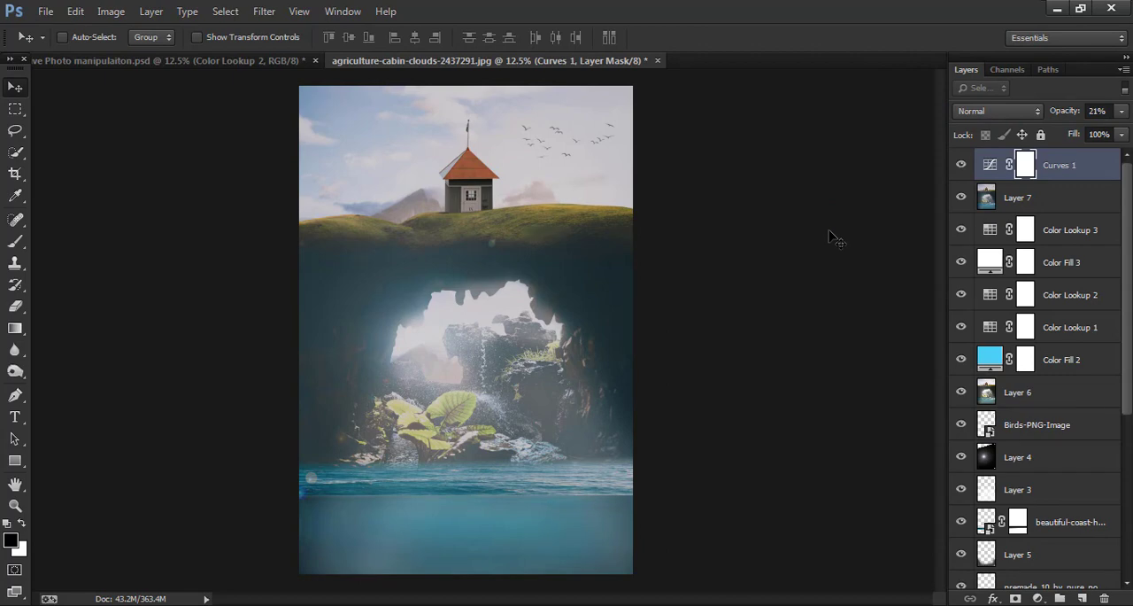
key(ctrl+plus)
key(ctrl+minus)
key(ctrl+minus)
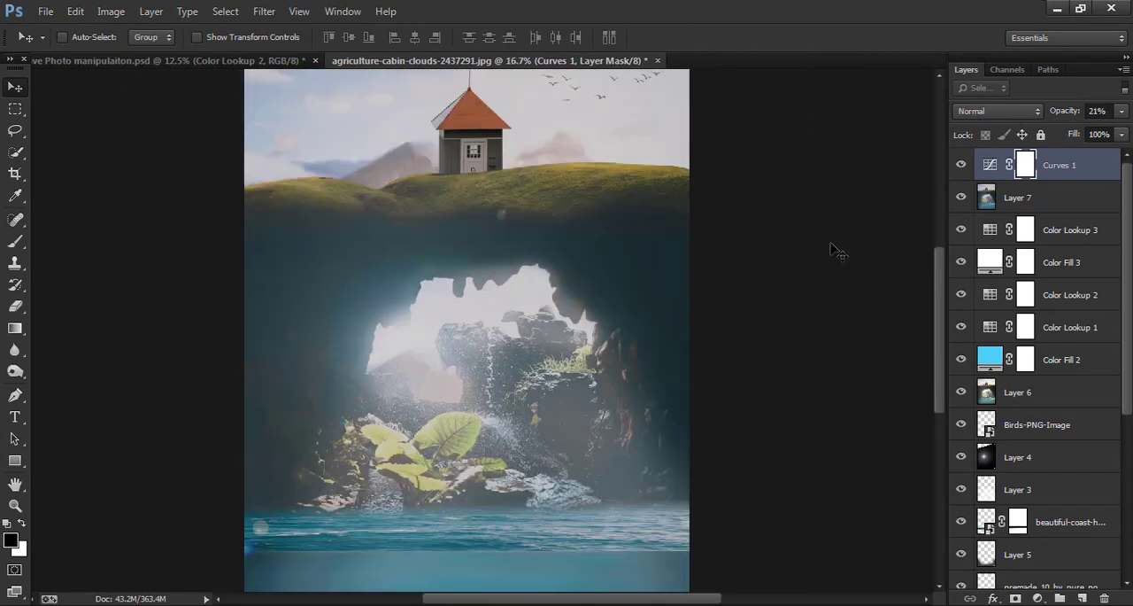
key(ctrl+plus)
key(ctrl+minus)
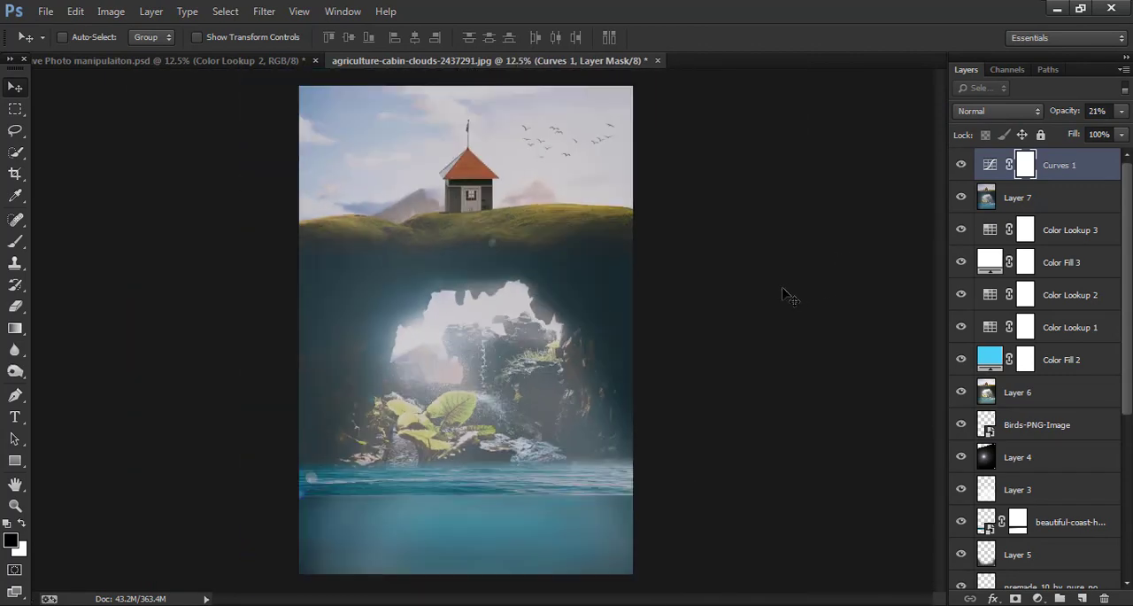